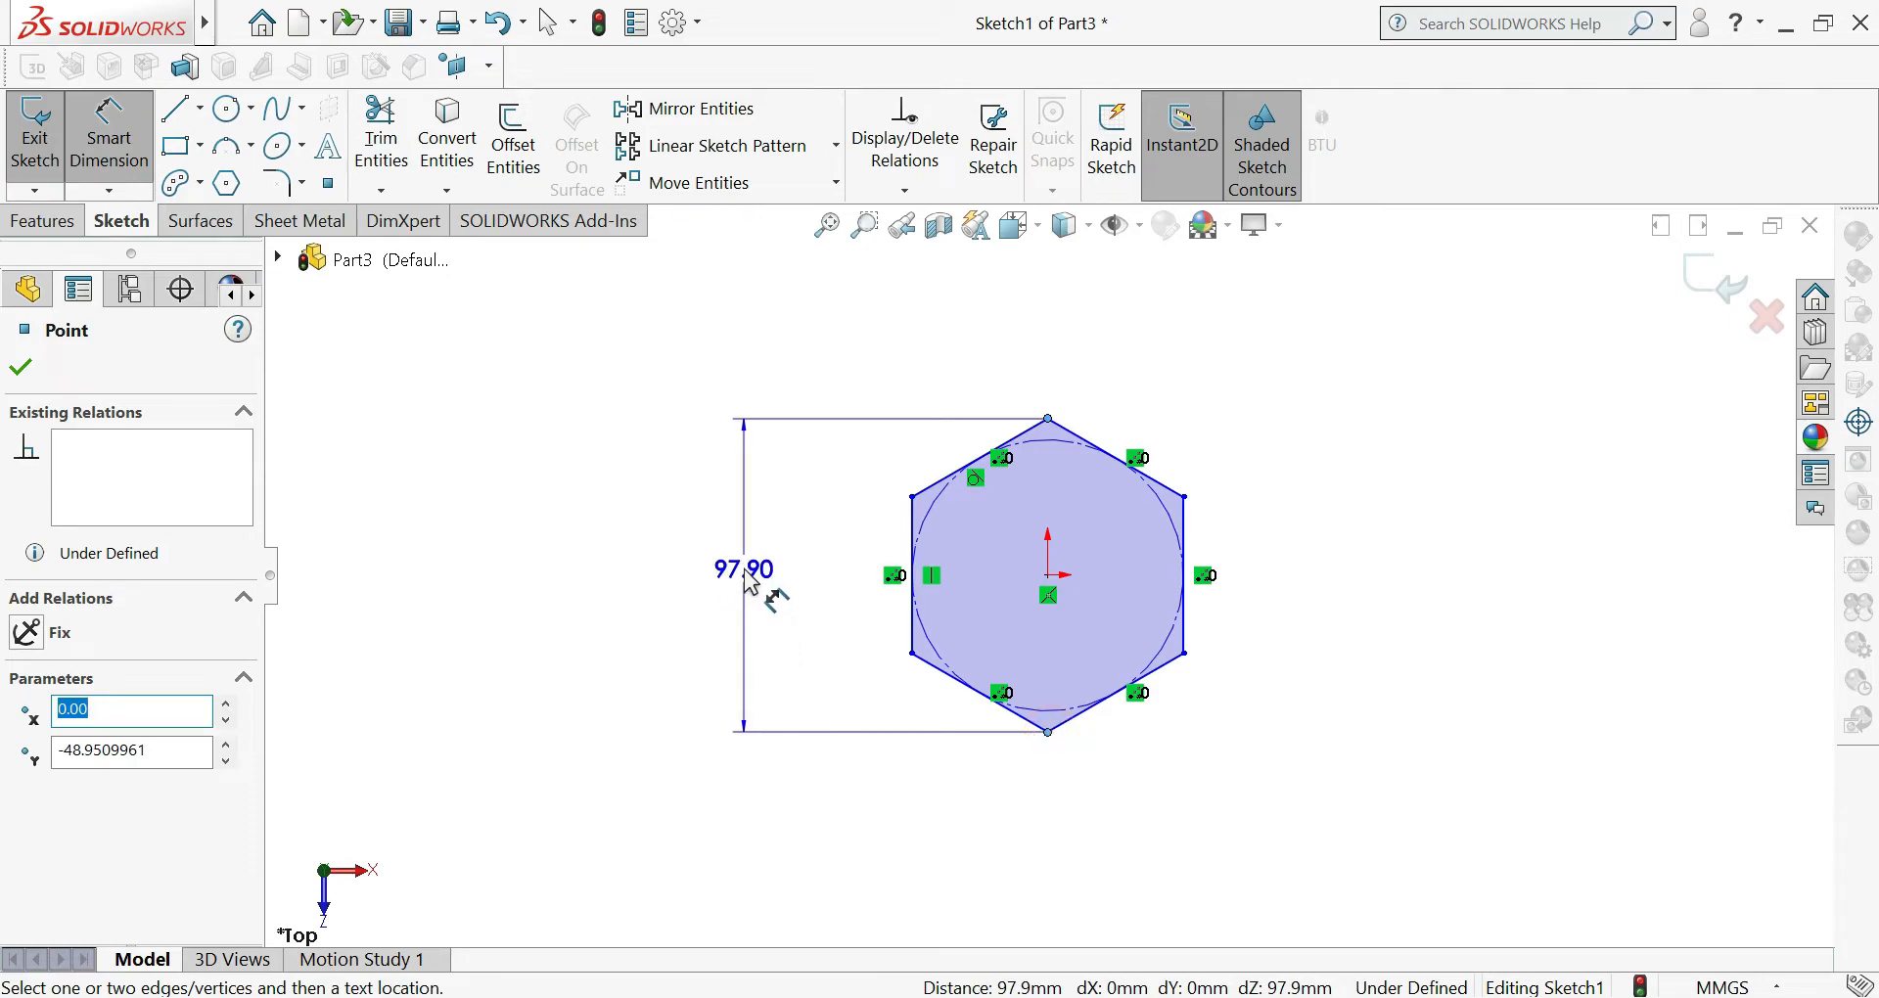
- Set the hexagon's vertical corner-to-corner dimension to 4 mm and extrude the profile 80 mm as a blind boss
{"action": "type", "text": "4"}
{"action": "key", "text": "Return"}
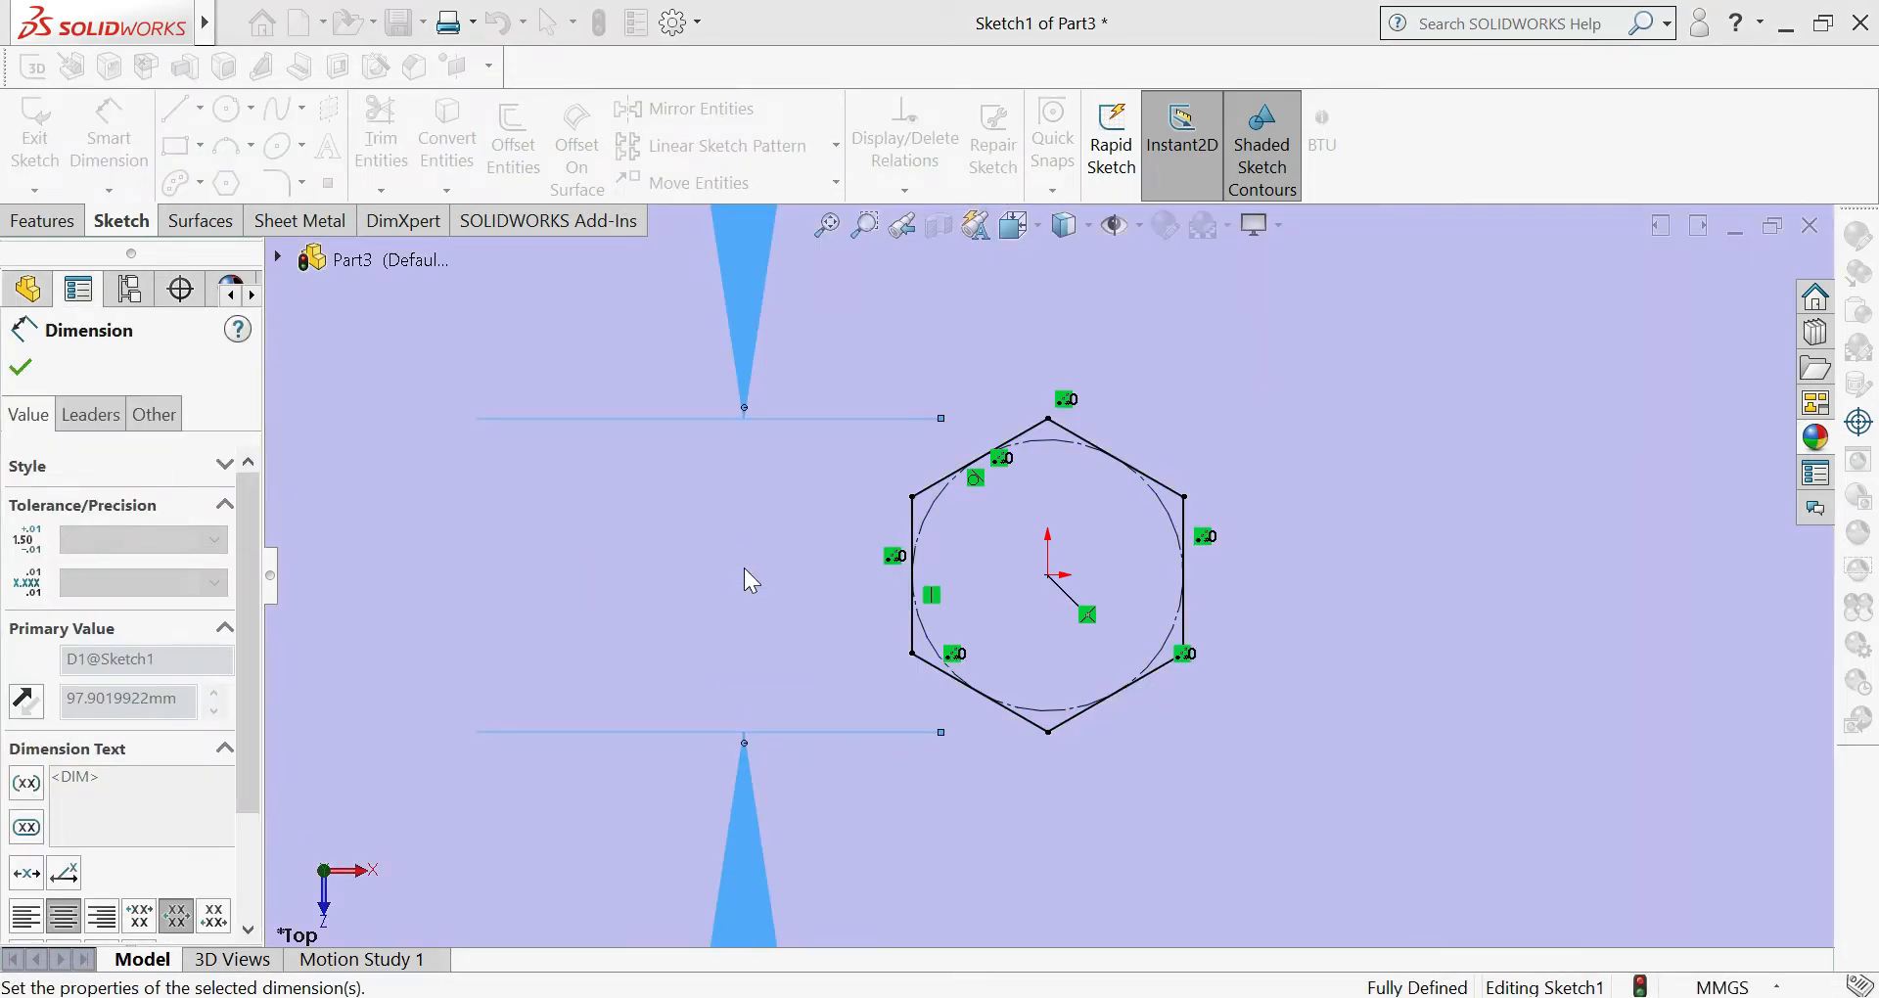
{"action": "left_click", "coordinate": [51, 218]}
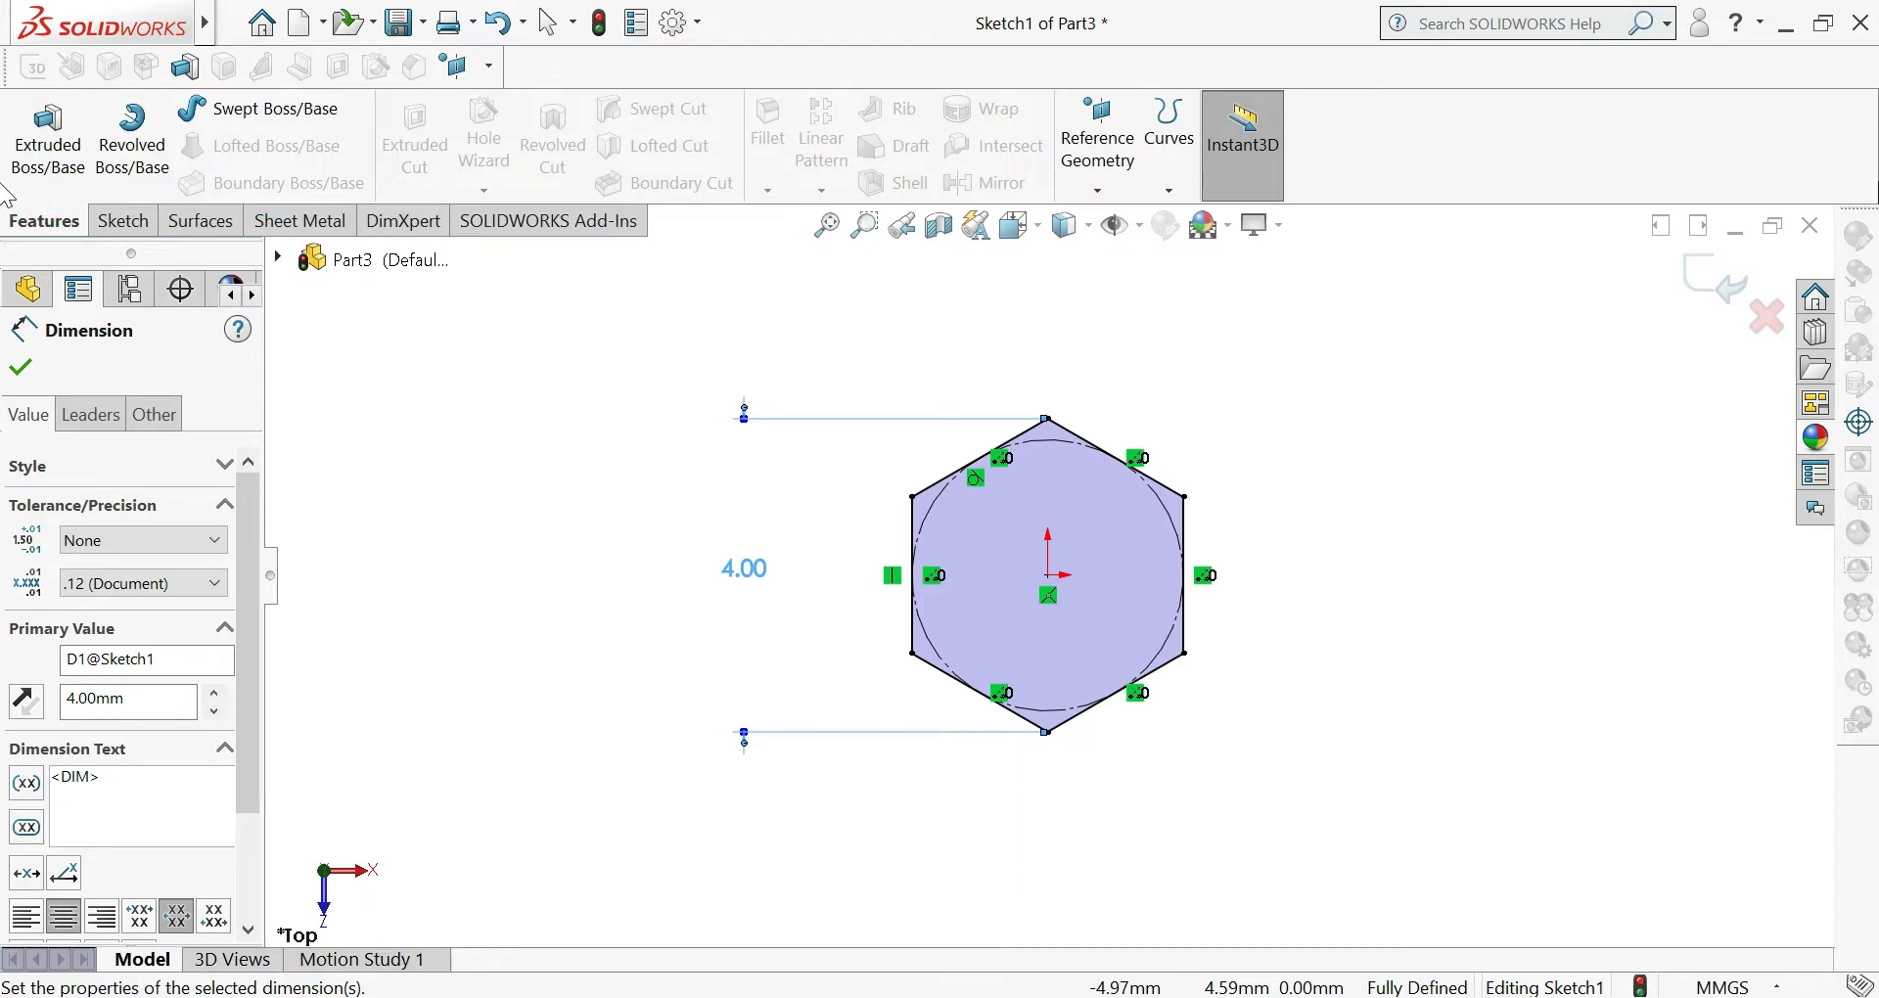
{"action": "left_click", "coordinate": [29, 153]}
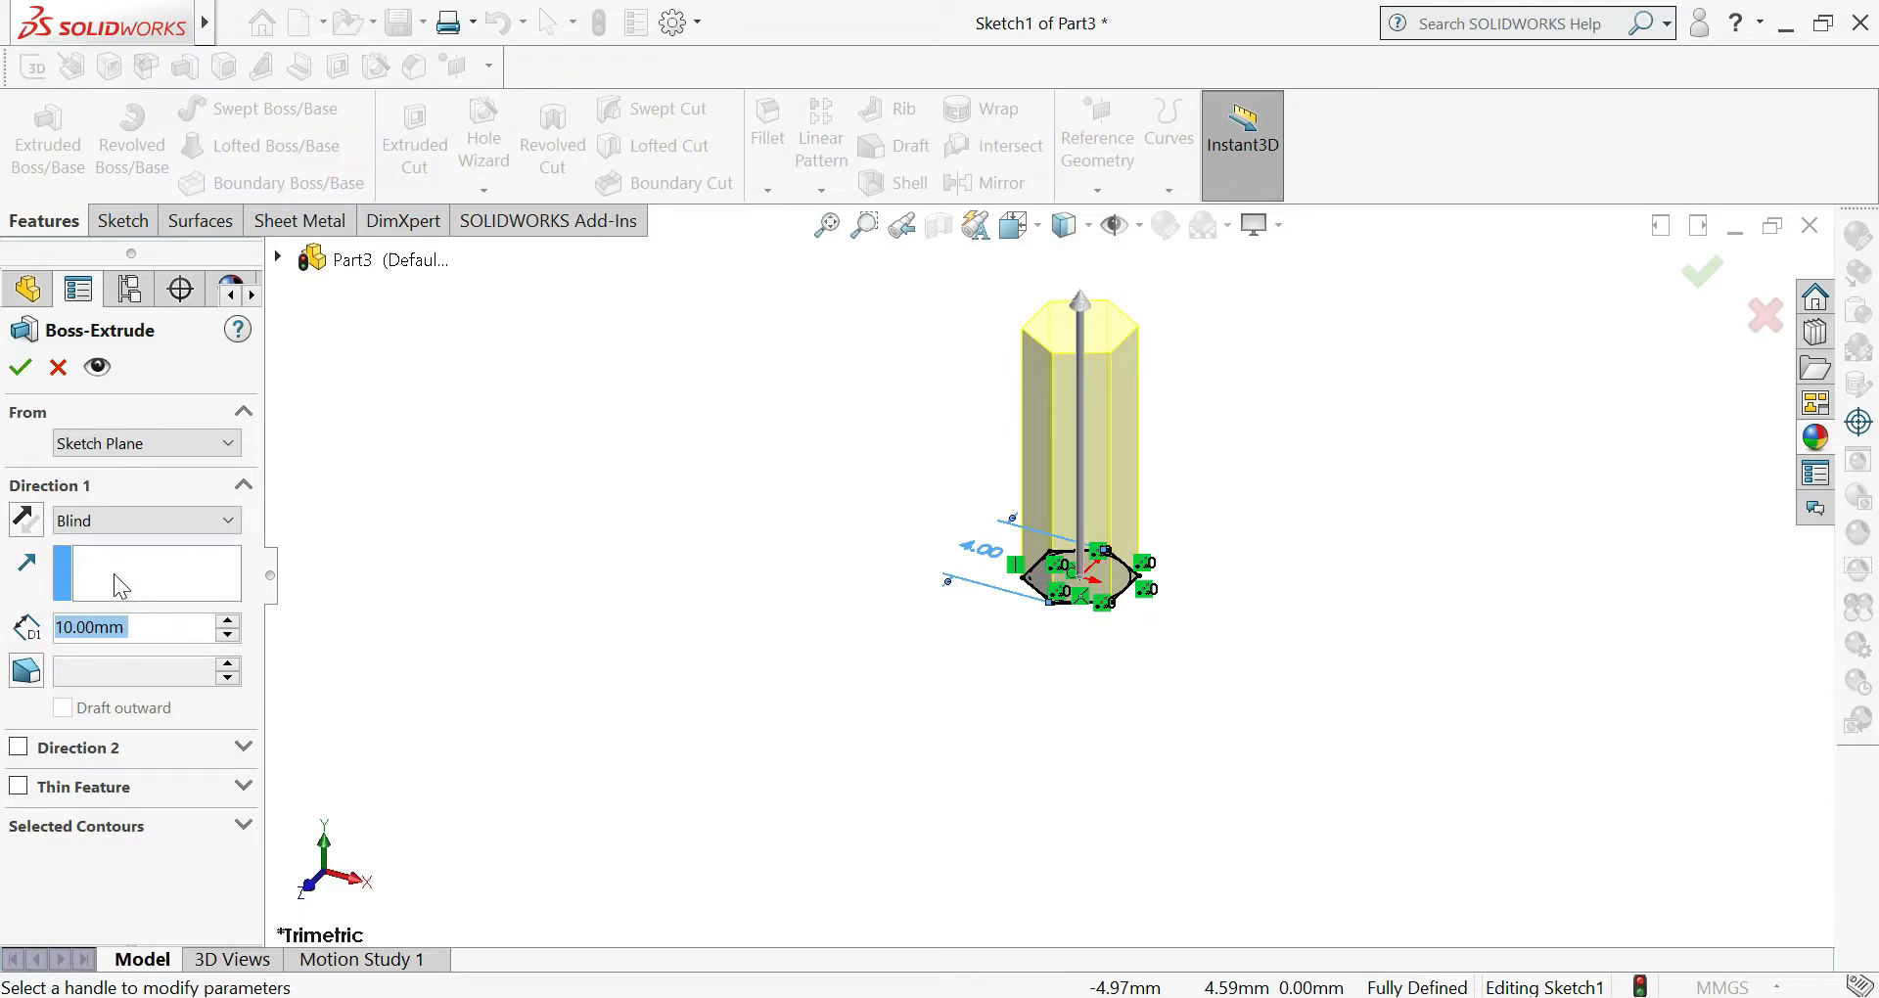
{"action": "type", "text": "80"}
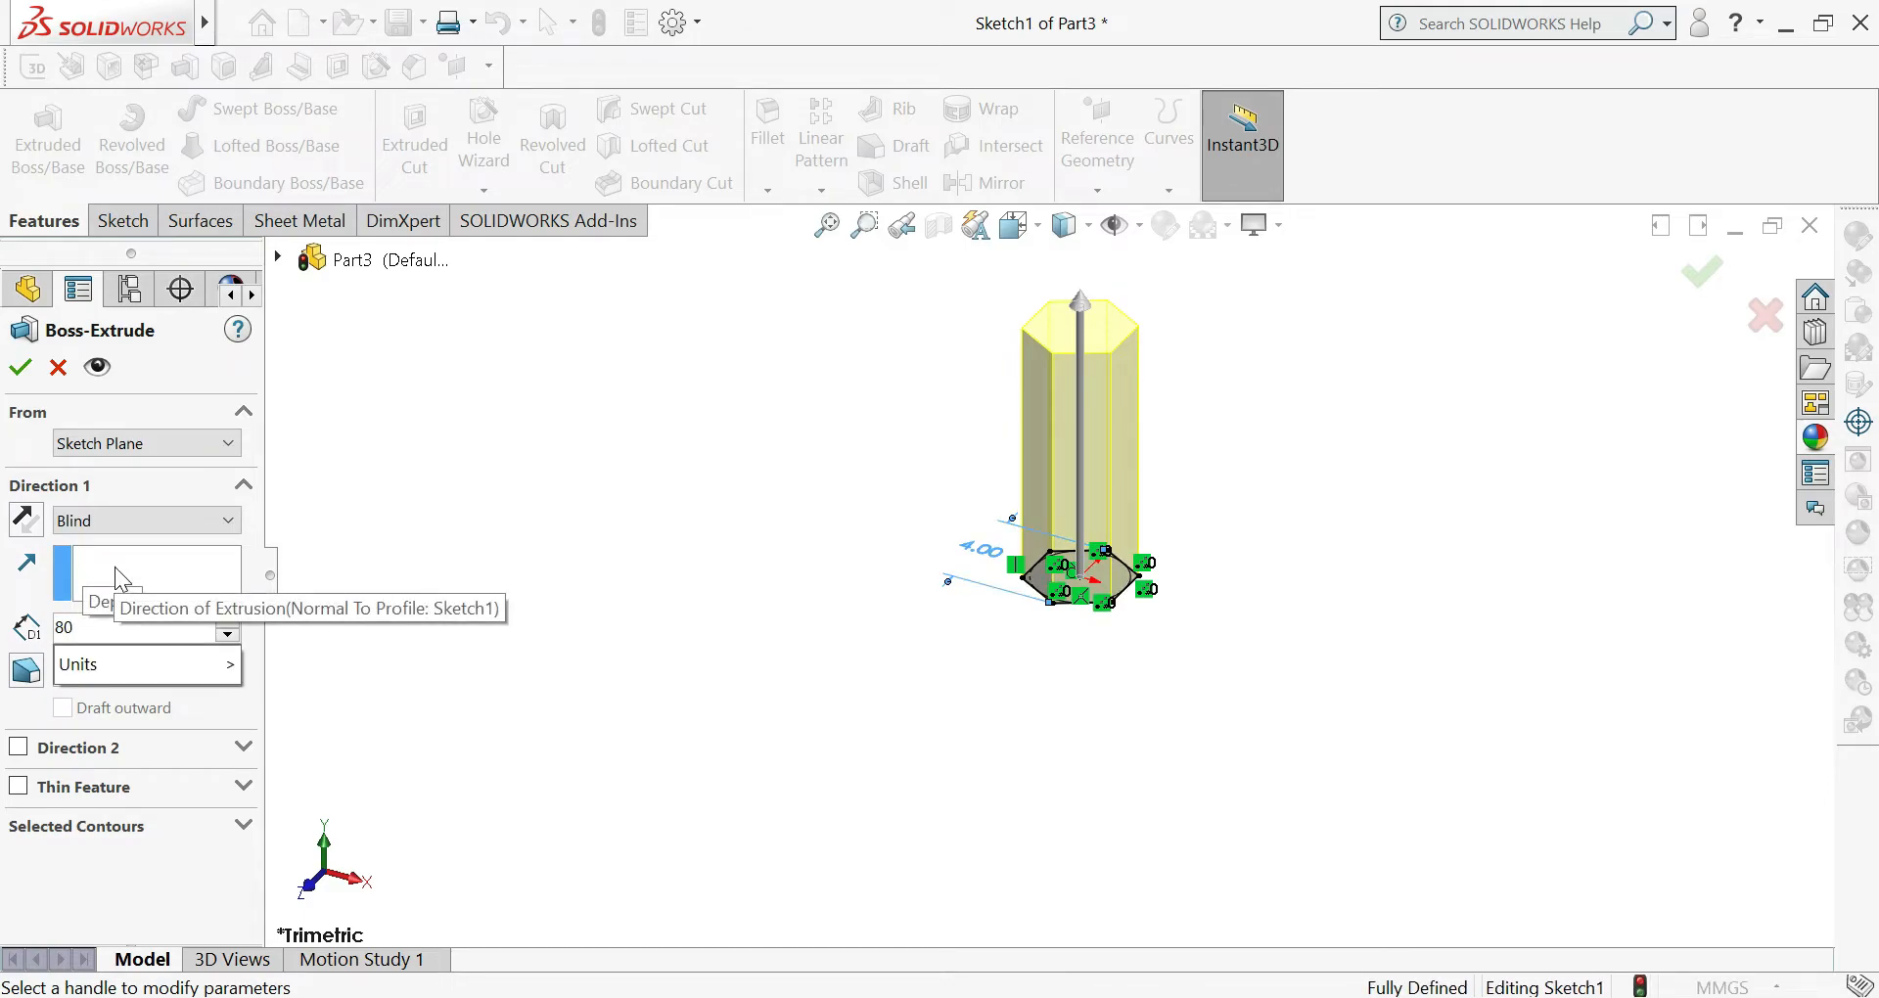
{"action": "key", "text": "Return"}
{"action": "scroll", "coordinate": [798, 748], "scroll_direction": "up", "scroll_amount": 12}
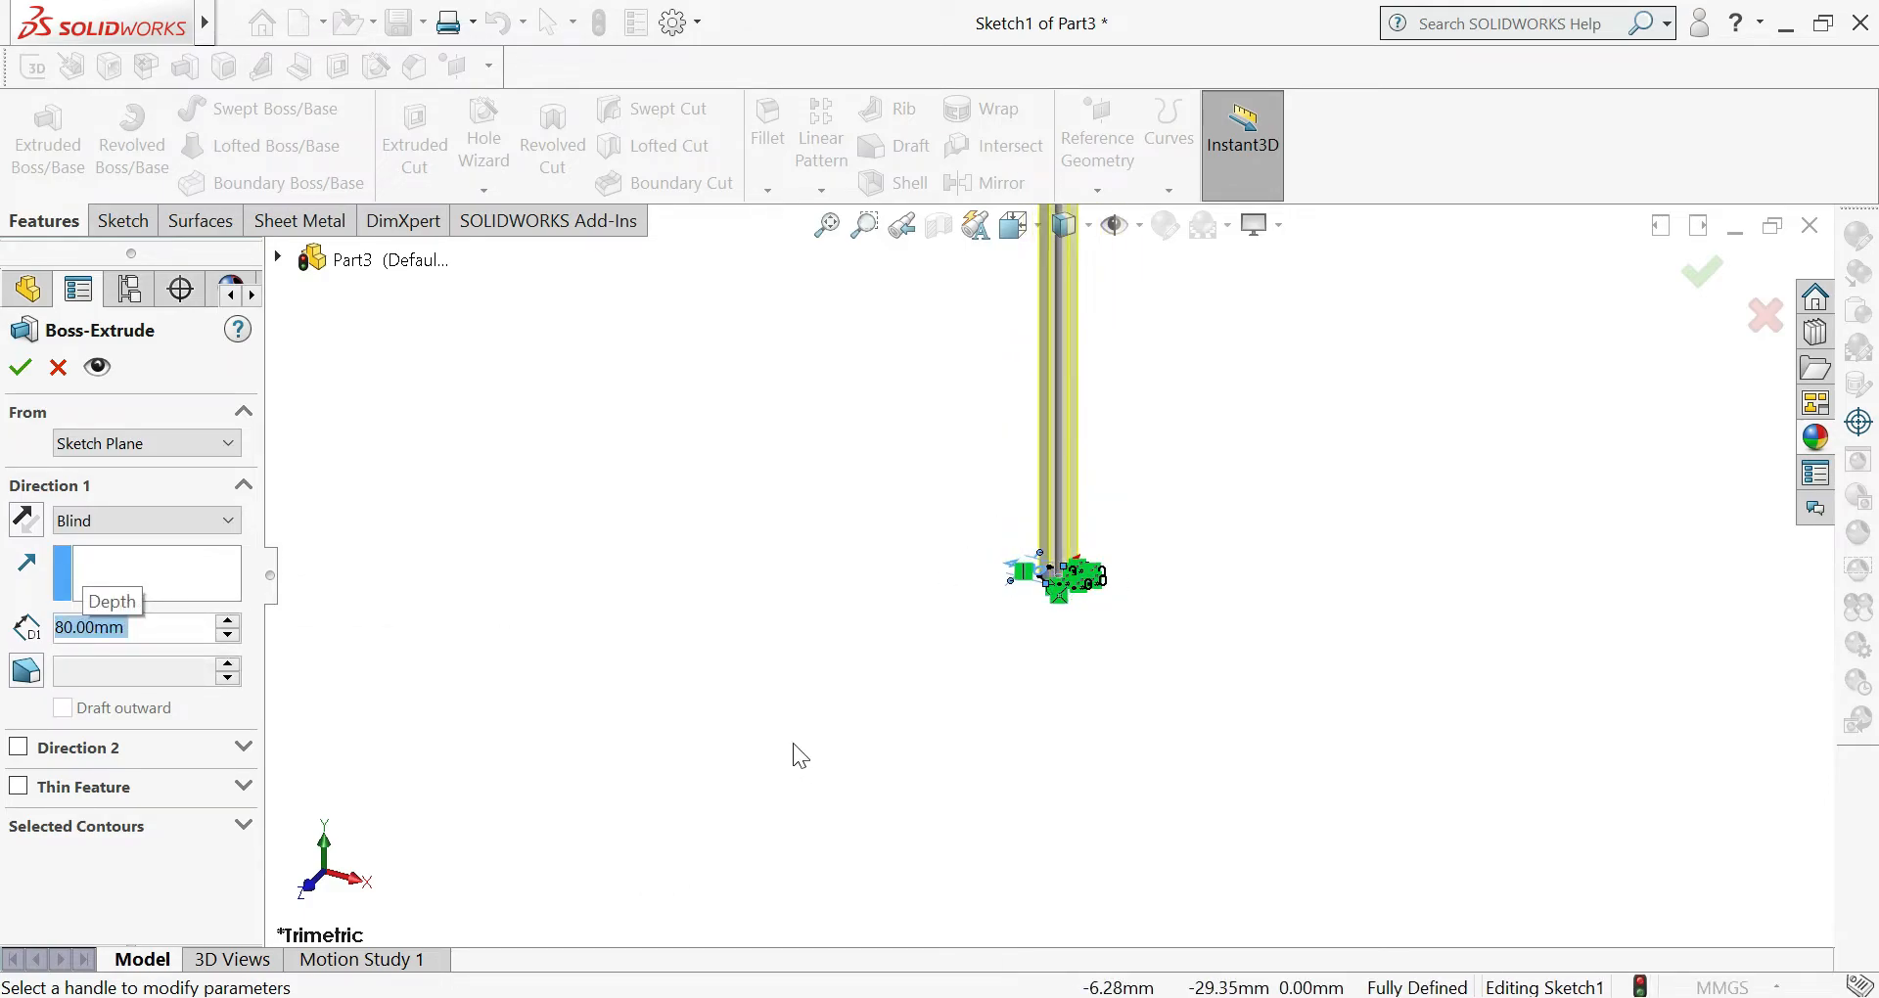
{"action": "scroll", "coordinate": [1009, 490], "scroll_direction": "down", "scroll_amount": 5}
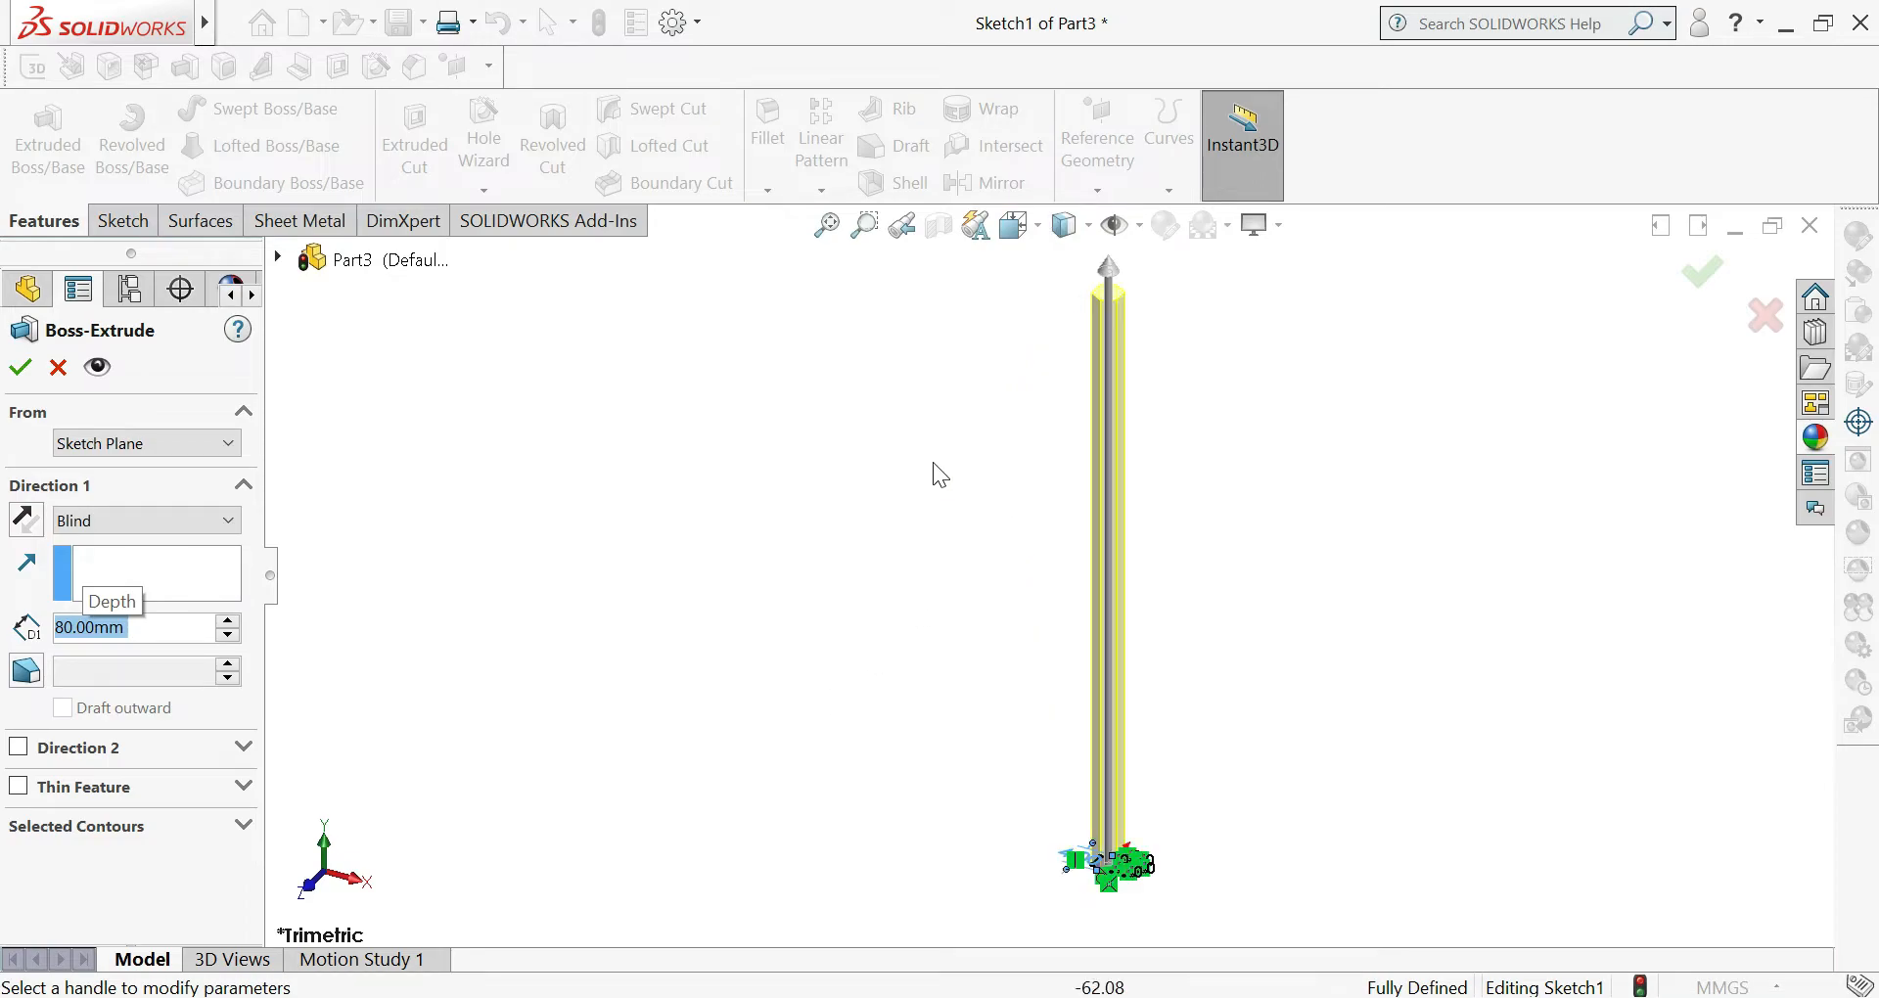
{"action": "left_click", "coordinate": [20, 368]}
{"action": "left_click", "coordinate": [554, 519]}
- Start a sketch on the rod's bottom hexagonal end face and draw a circle about 2 mm in diameter centred on the origin
{"action": "middle_click_drag", "start_coordinate": [780, 590], "coordinate": [1000, 710]}
{"action": "scroll", "coordinate": [1000, 724], "scroll_direction": "down", "scroll_amount": 3}
{"action": "left_click", "coordinate": [1173, 668]}
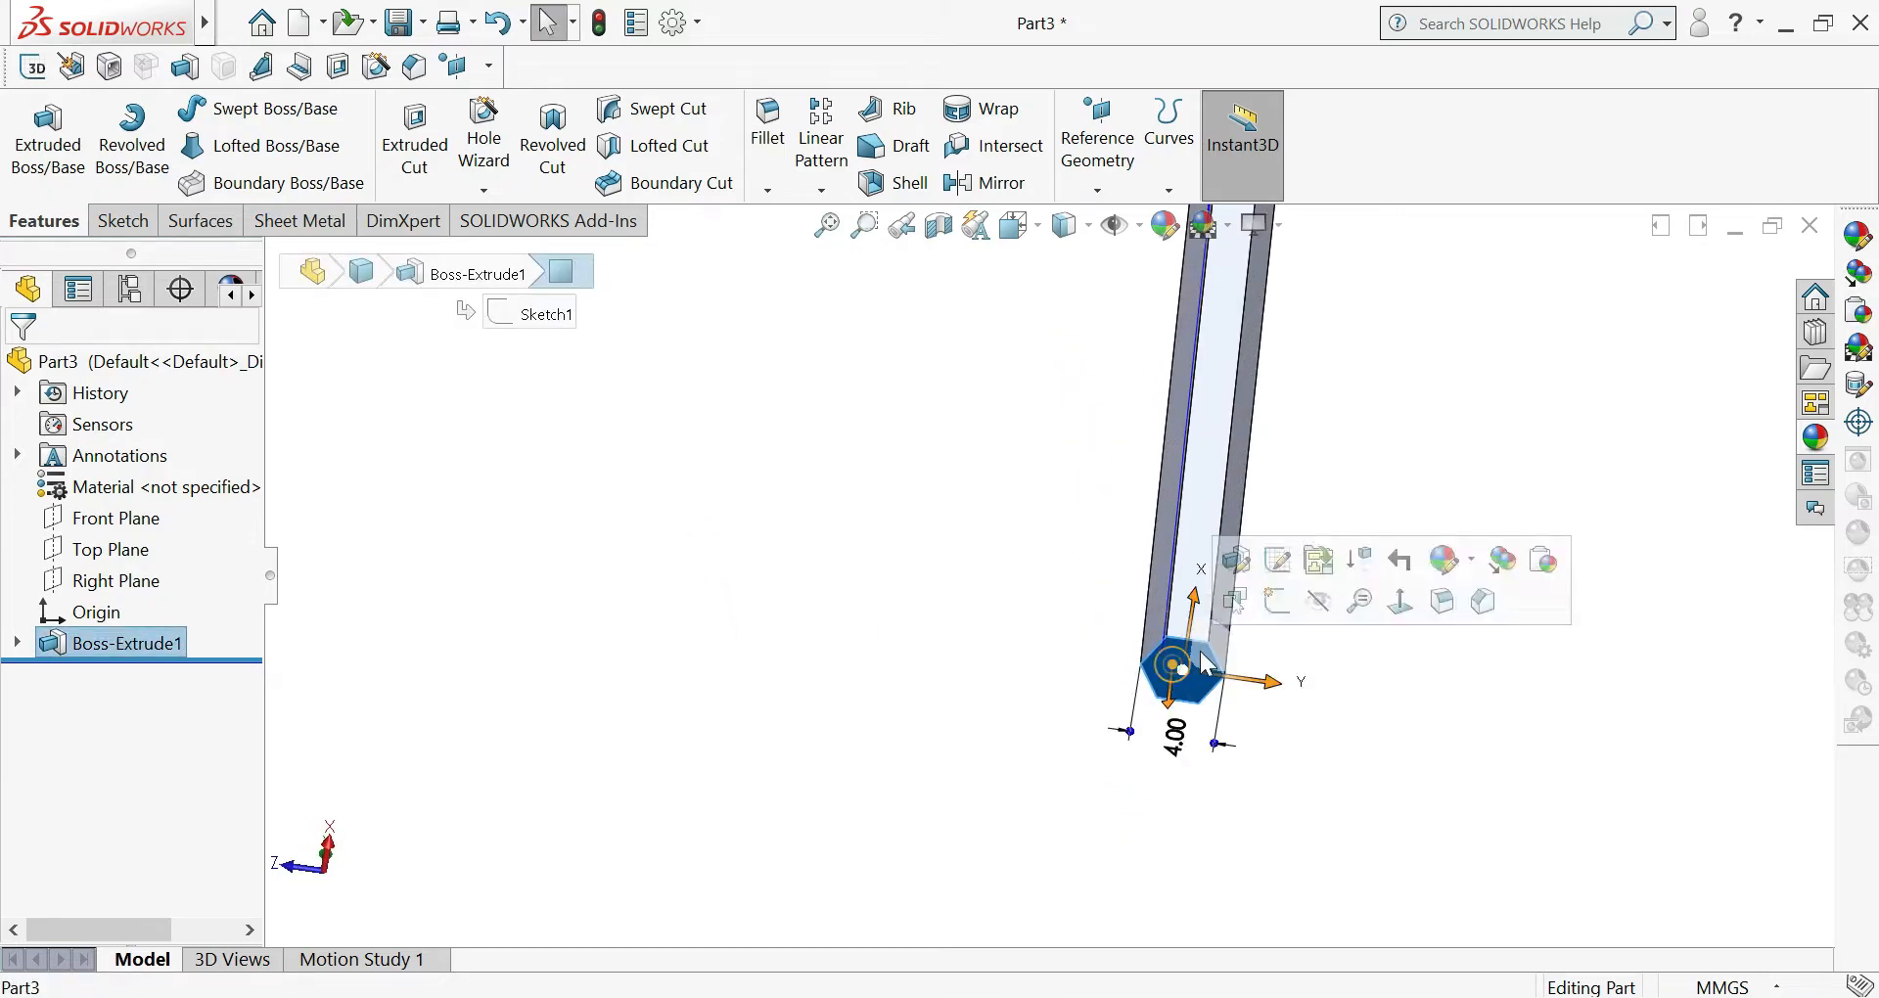
{"action": "left_click", "coordinate": [1265, 615]}
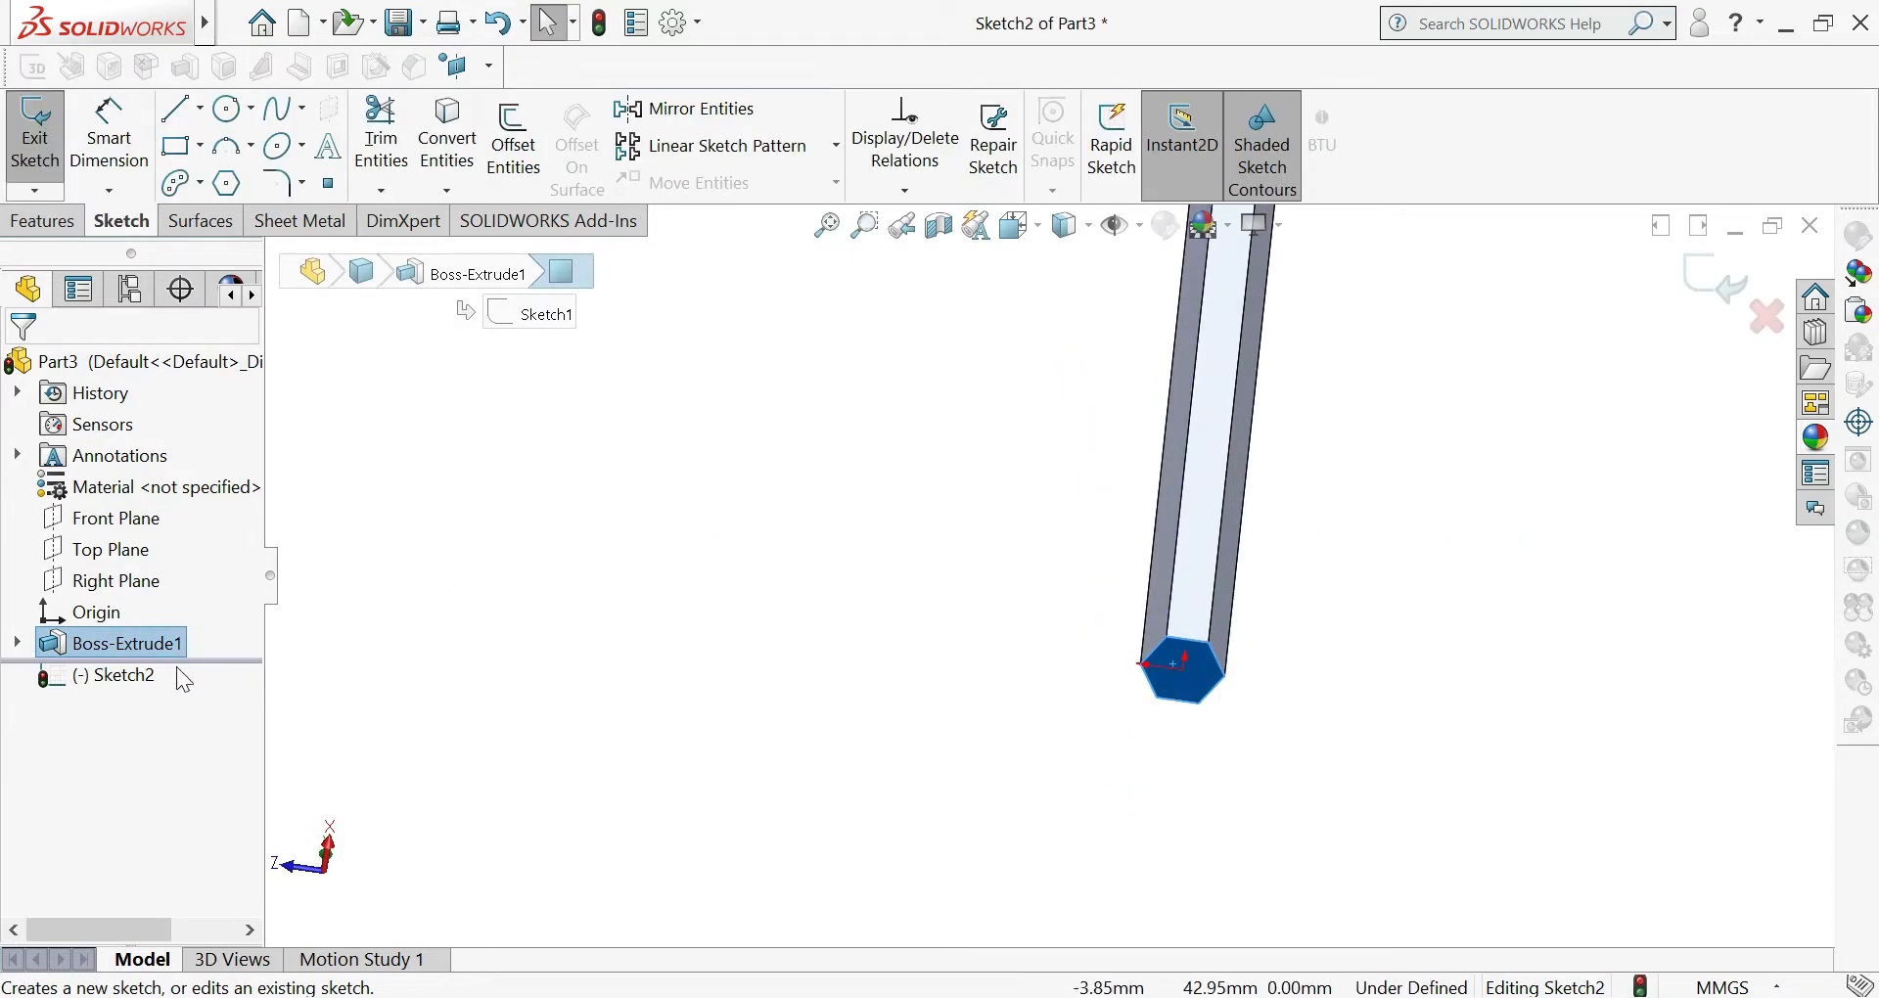
{"action": "left_click", "coordinate": [138, 677]}
{"action": "left_click", "coordinate": [189, 637]}
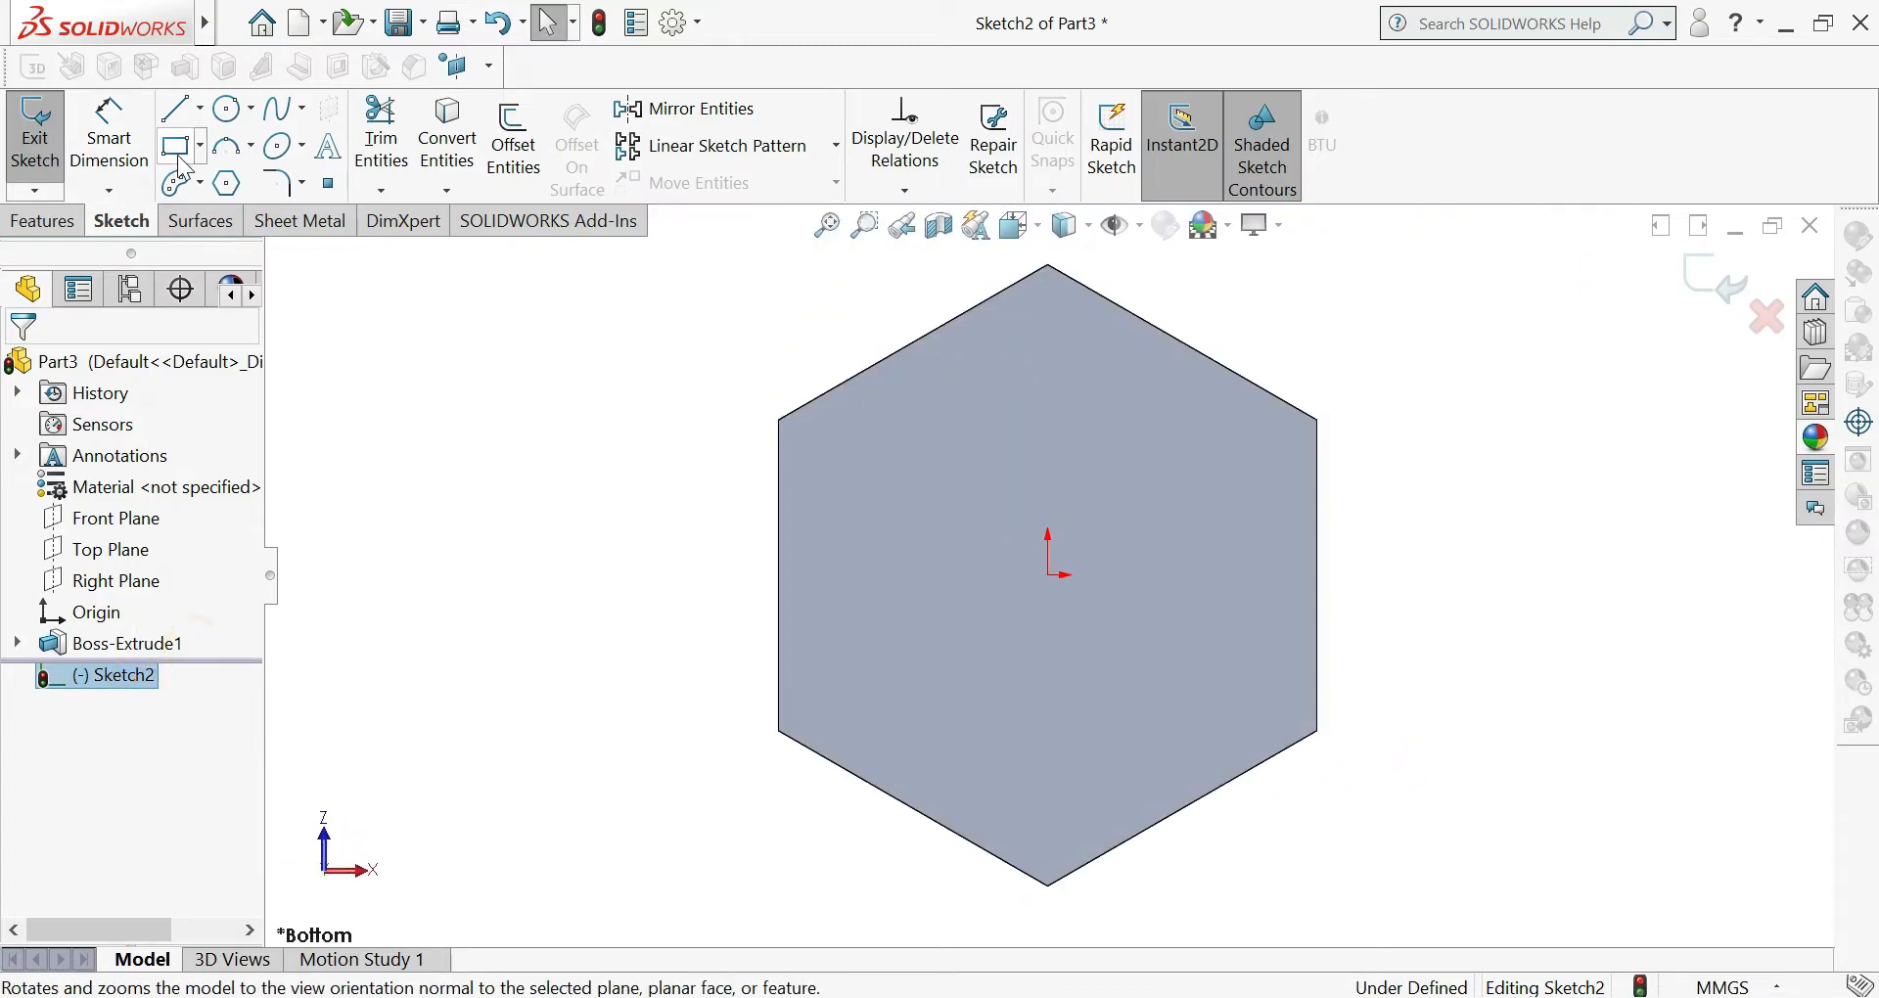
{"action": "left_click", "coordinate": [226, 109]}
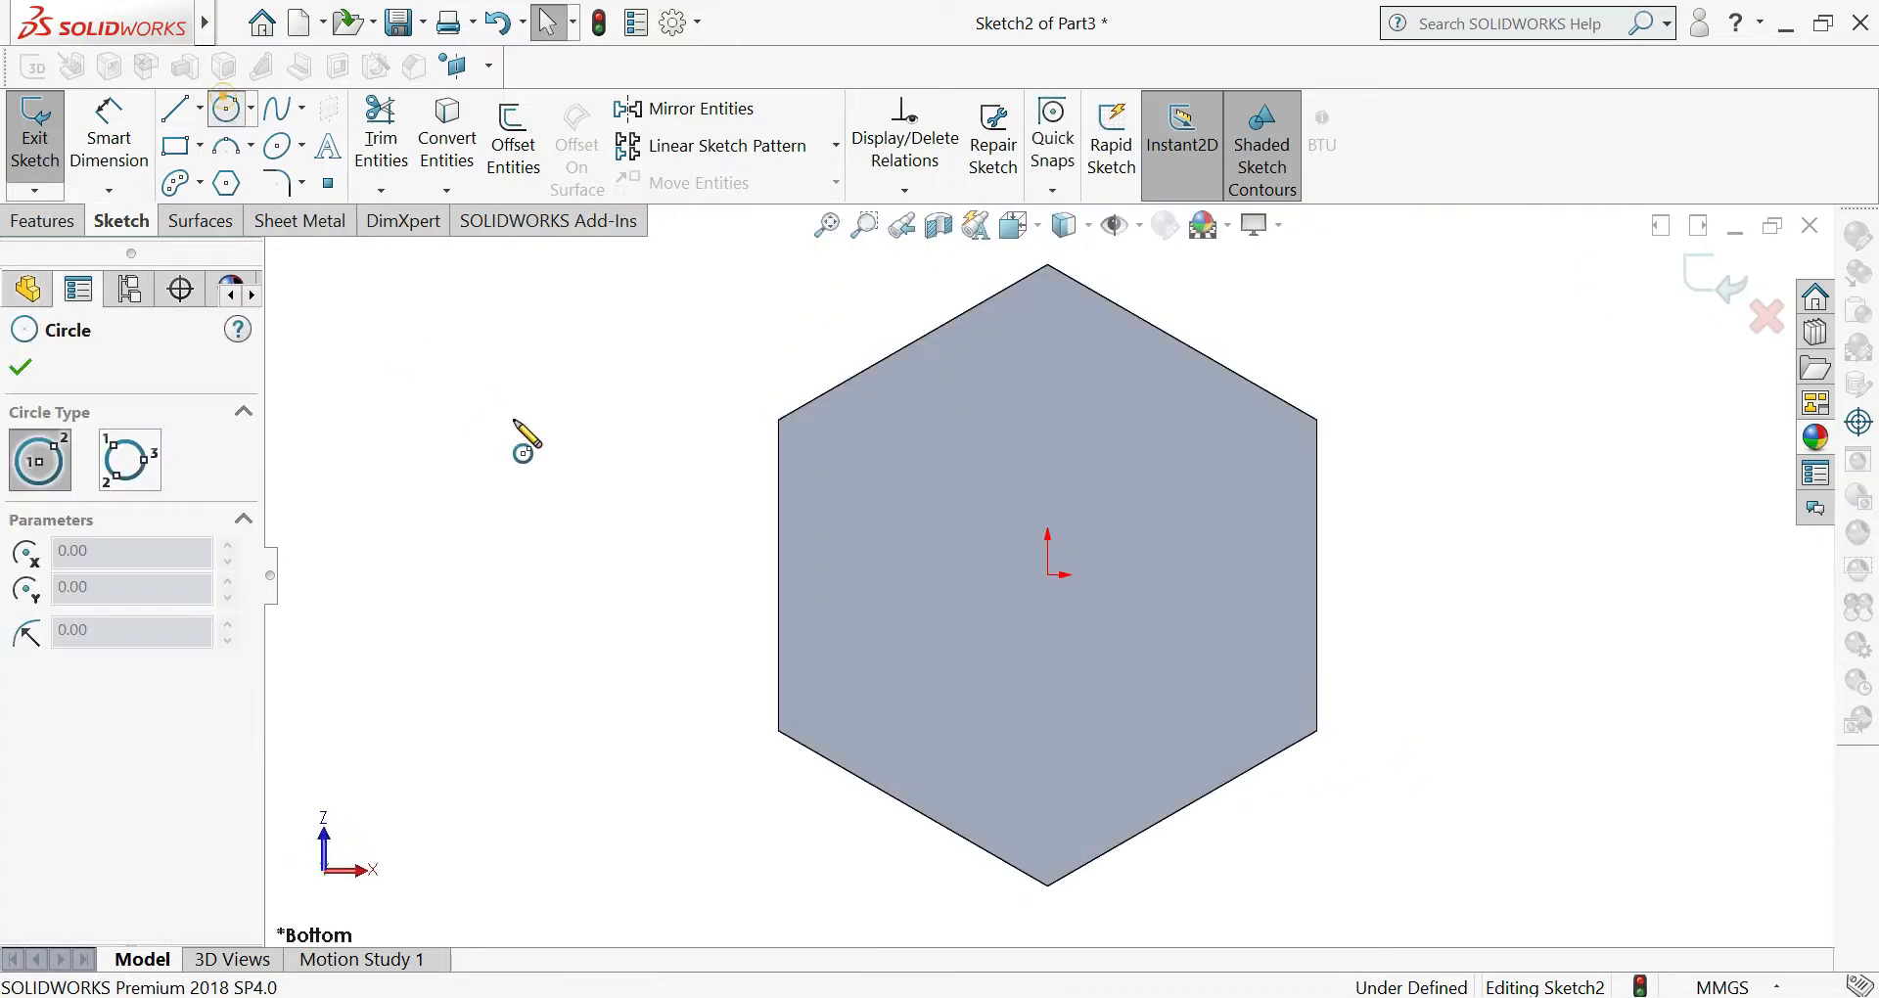
{"action": "left_click", "coordinate": [1049, 575]}
{"action": "left_click", "coordinate": [892, 575]}
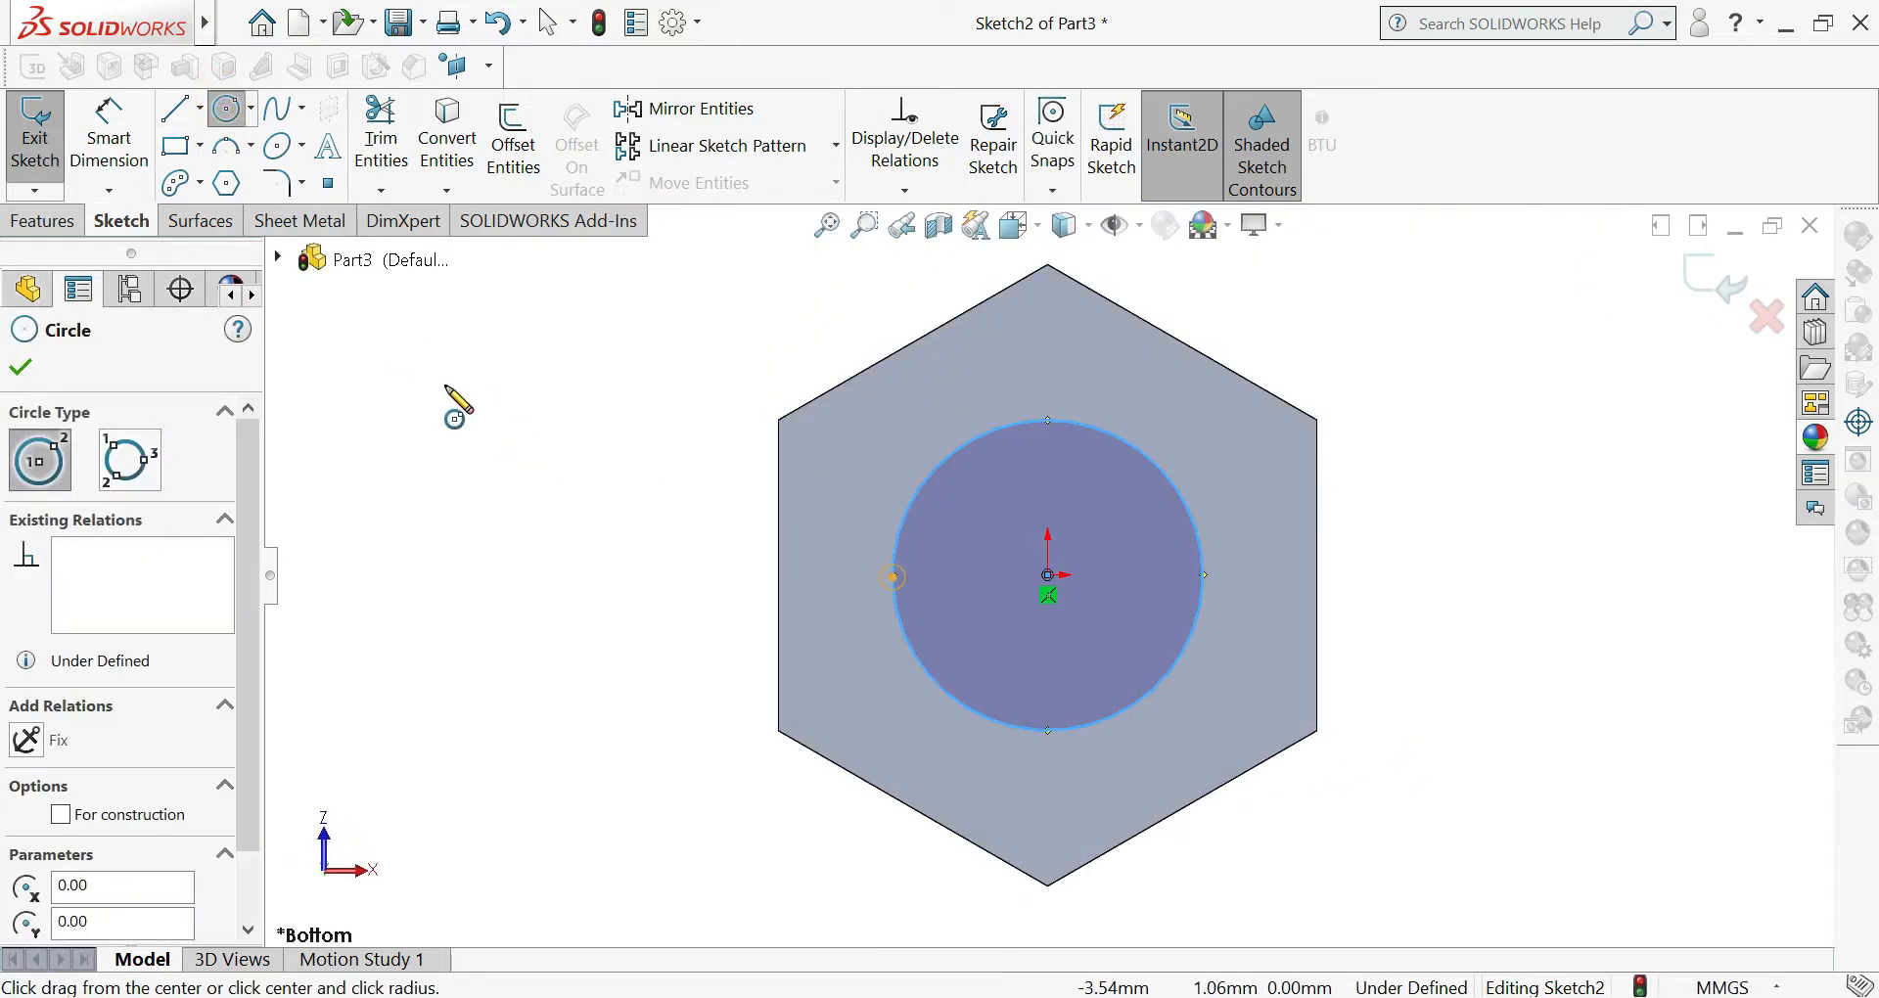
- Dimension the circle's diameter and set it to 1.5 mm
{"action": "left_click", "coordinate": [123, 150]}
{"action": "left_click", "coordinate": [892, 587]}
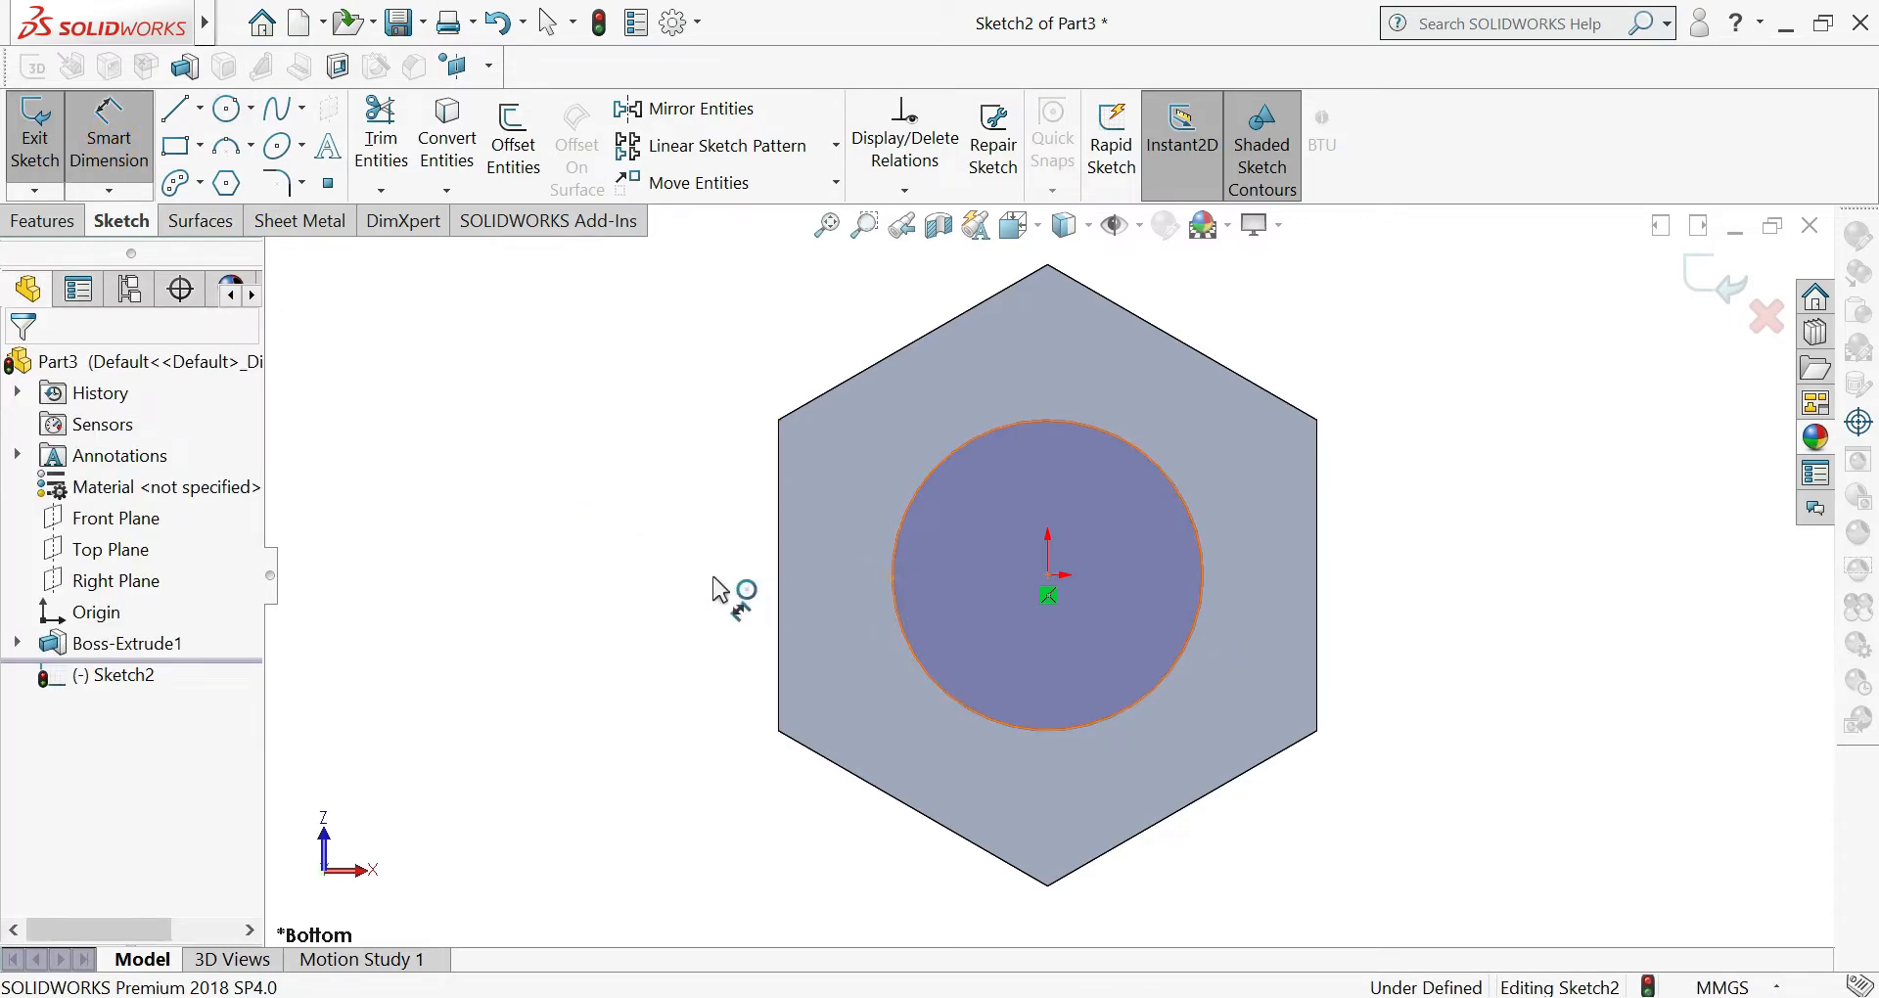
{"action": "left_click", "coordinate": [639, 580]}
{"action": "type", "text": "1."}
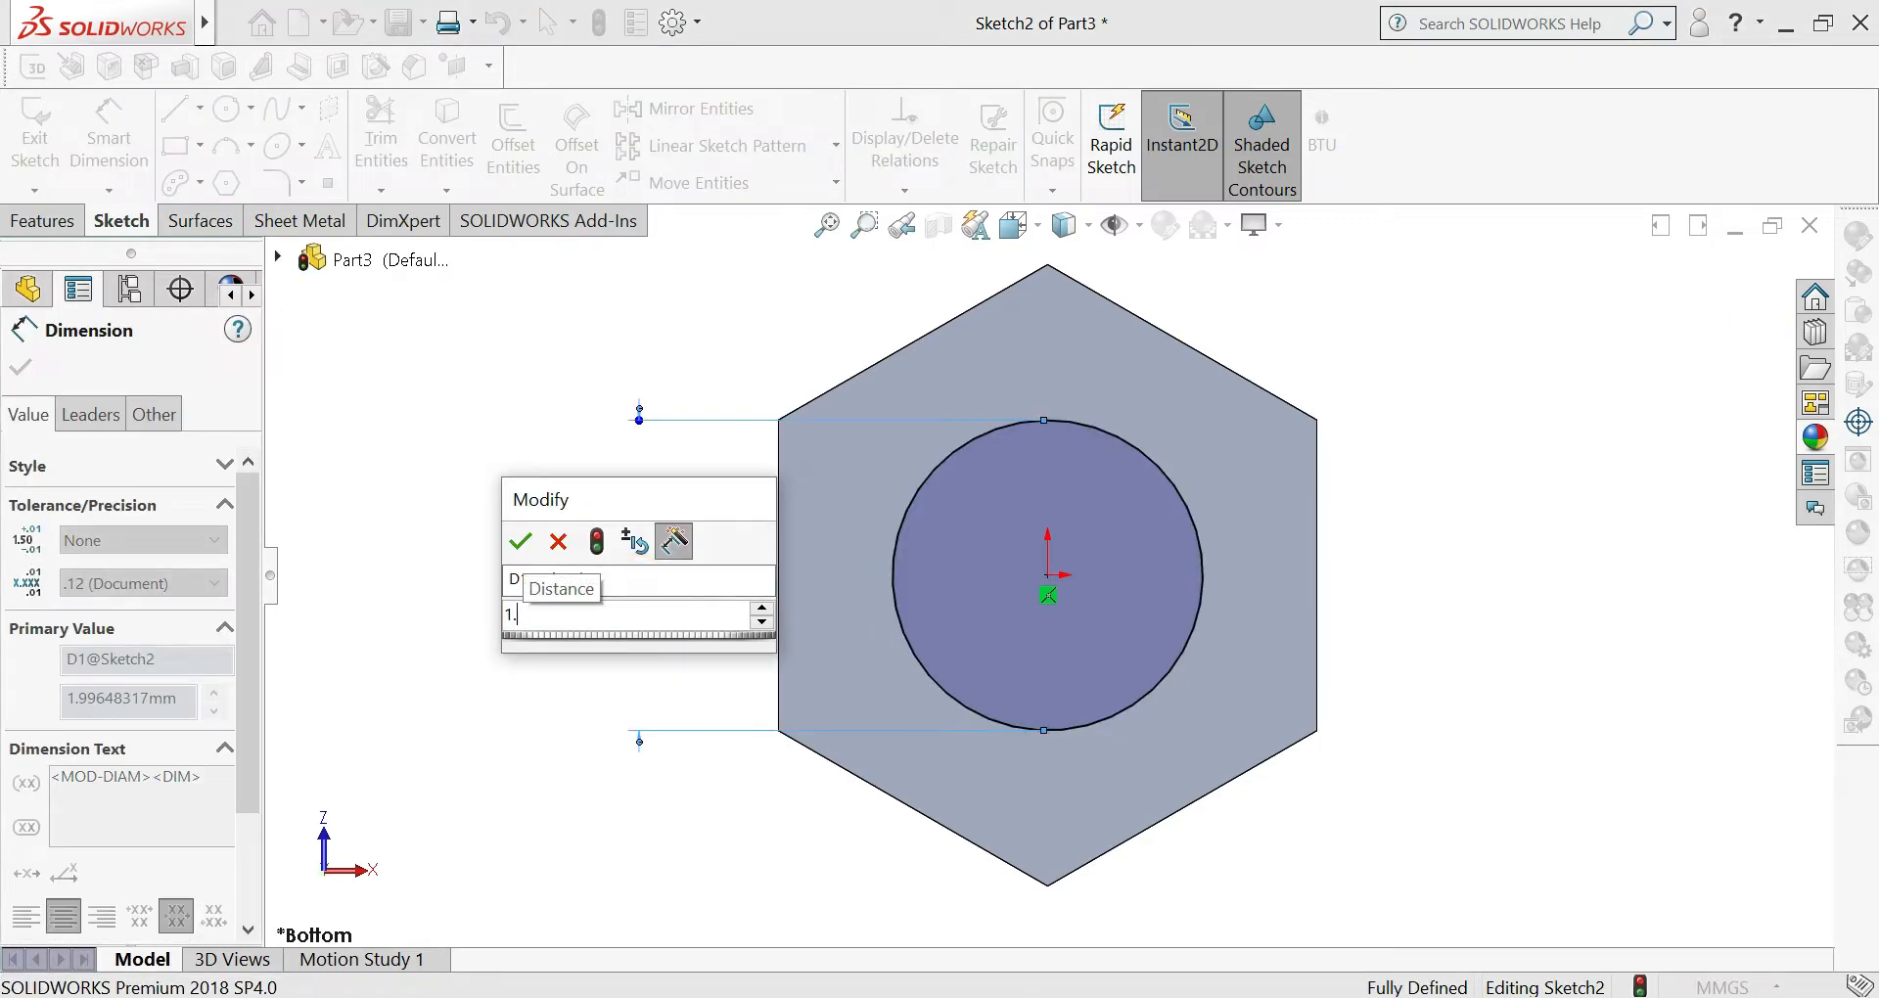
{"action": "key", "text": "Return"}
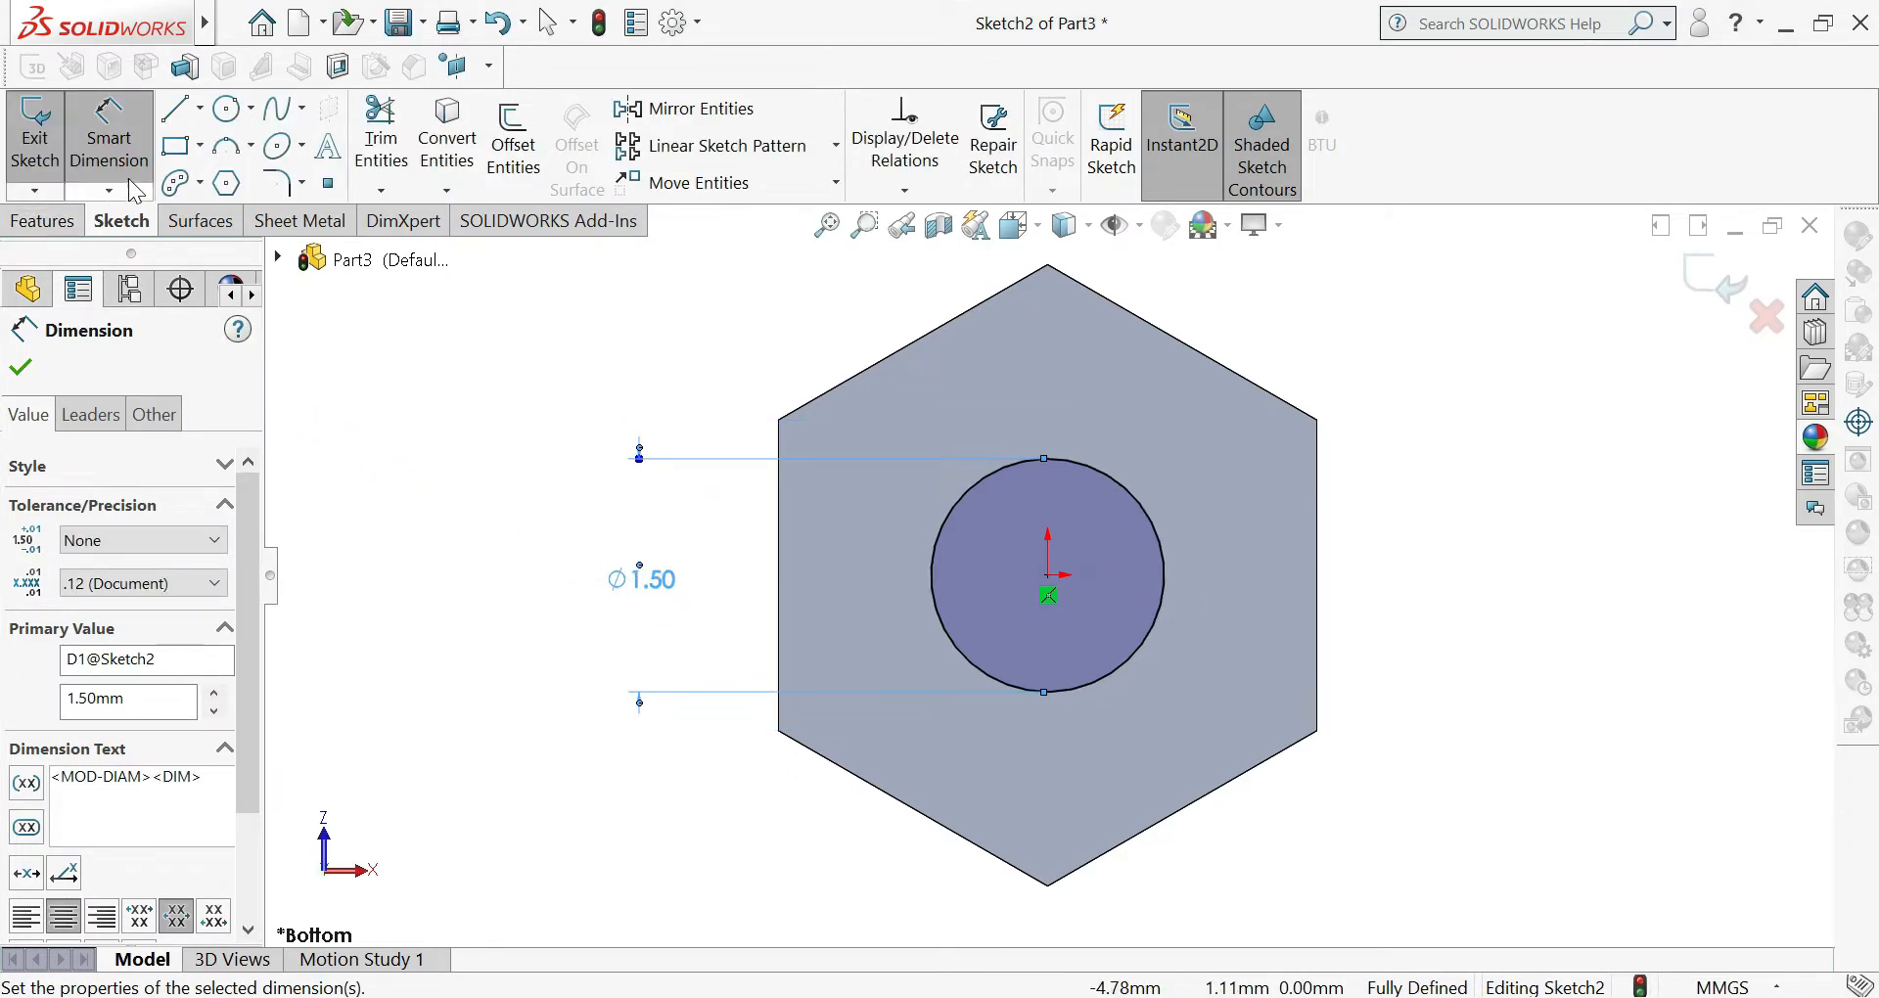
- Start a projection Split Line with the circle sketch and select the sketched end face and three adjacent side faces of the rod
{"action": "left_click", "coordinate": [39, 223]}
{"action": "left_click", "coordinate": [1160, 191]}
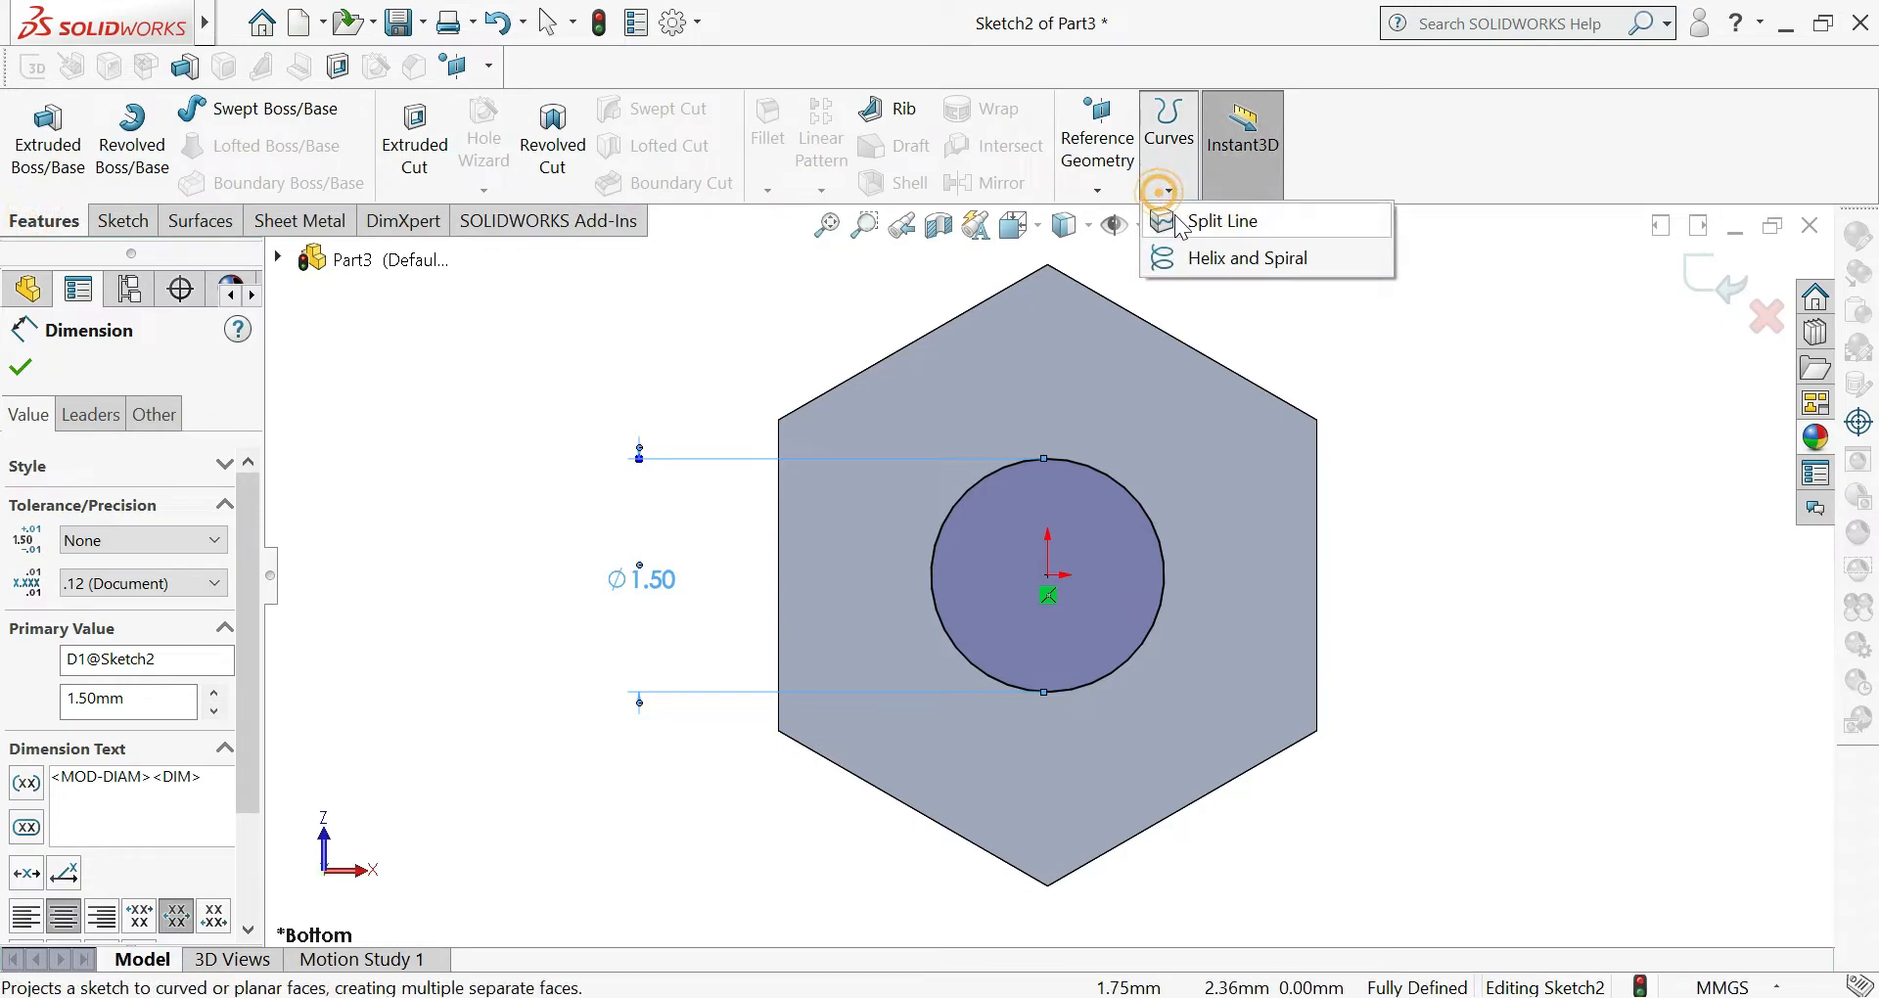
{"action": "left_click", "coordinate": [1174, 216]}
{"action": "middle_click_drag", "start_coordinate": [1102, 353], "coordinate": [1028, 397]}
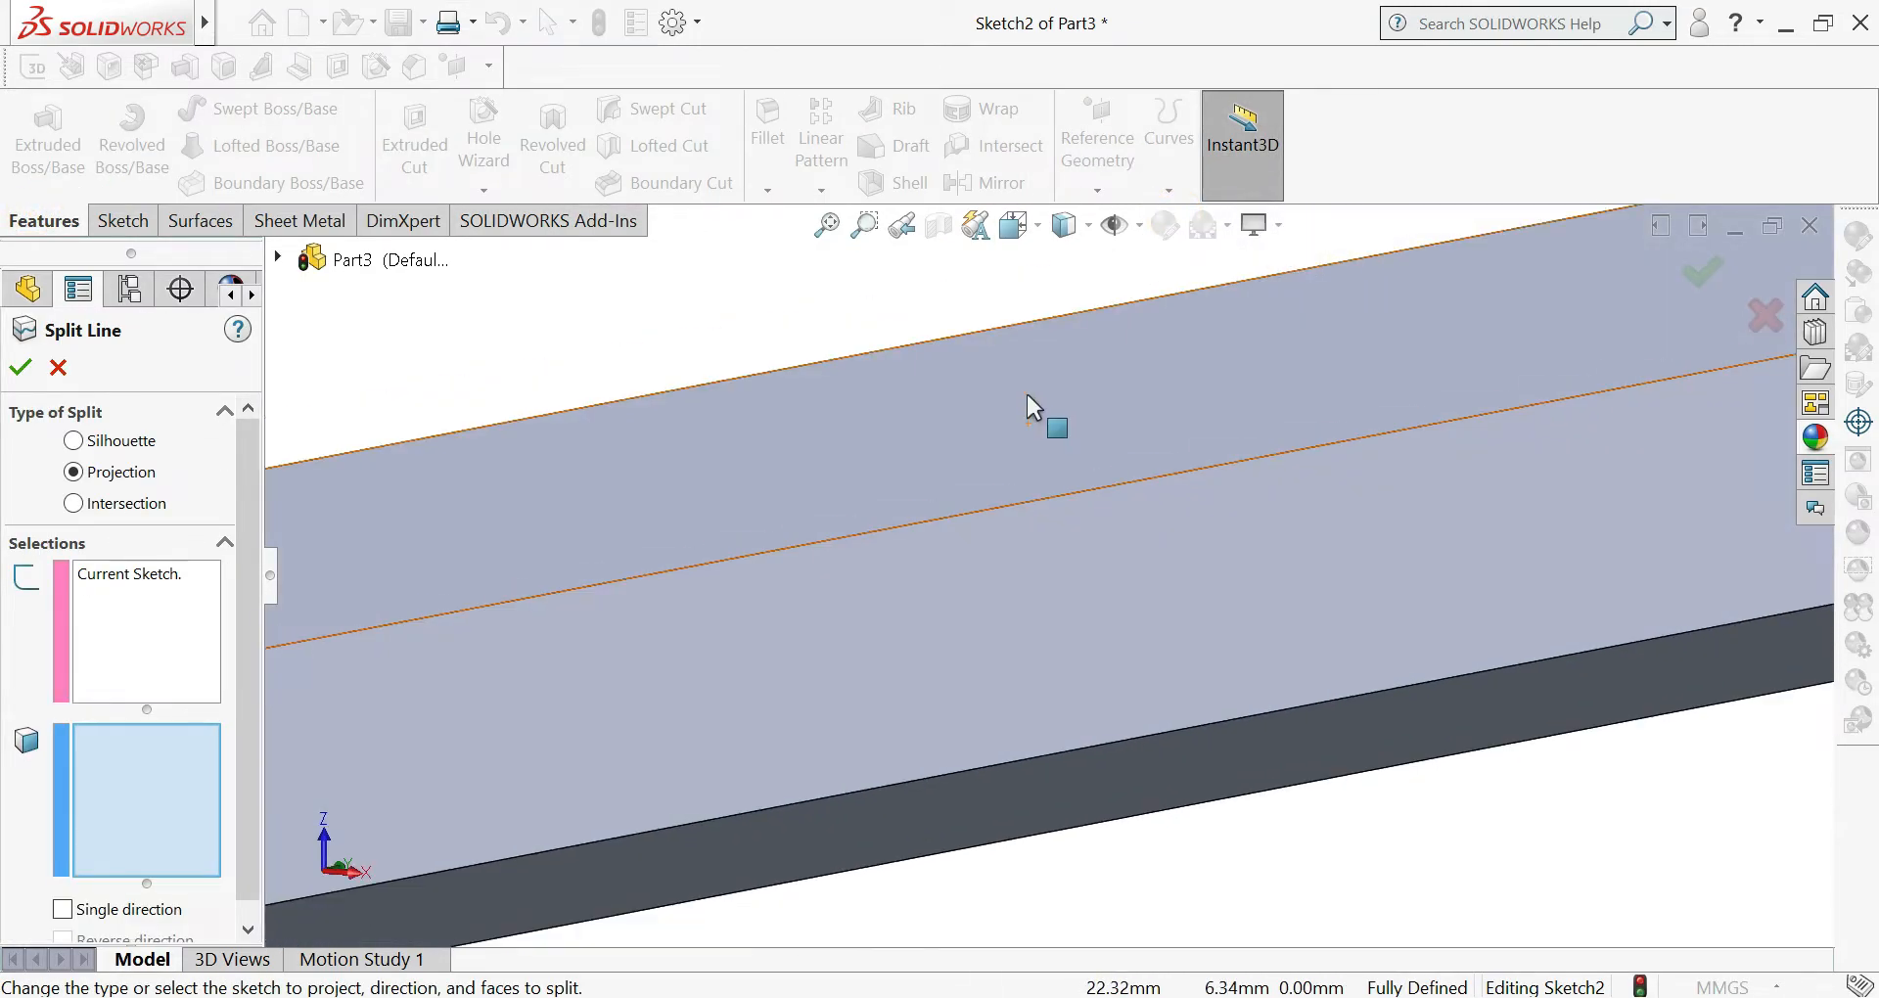
{"action": "scroll", "coordinate": [1035, 419], "scroll_direction": "up", "scroll_amount": 6}
{"action": "scroll", "coordinate": [626, 627], "scroll_direction": "down", "scroll_amount": 4}
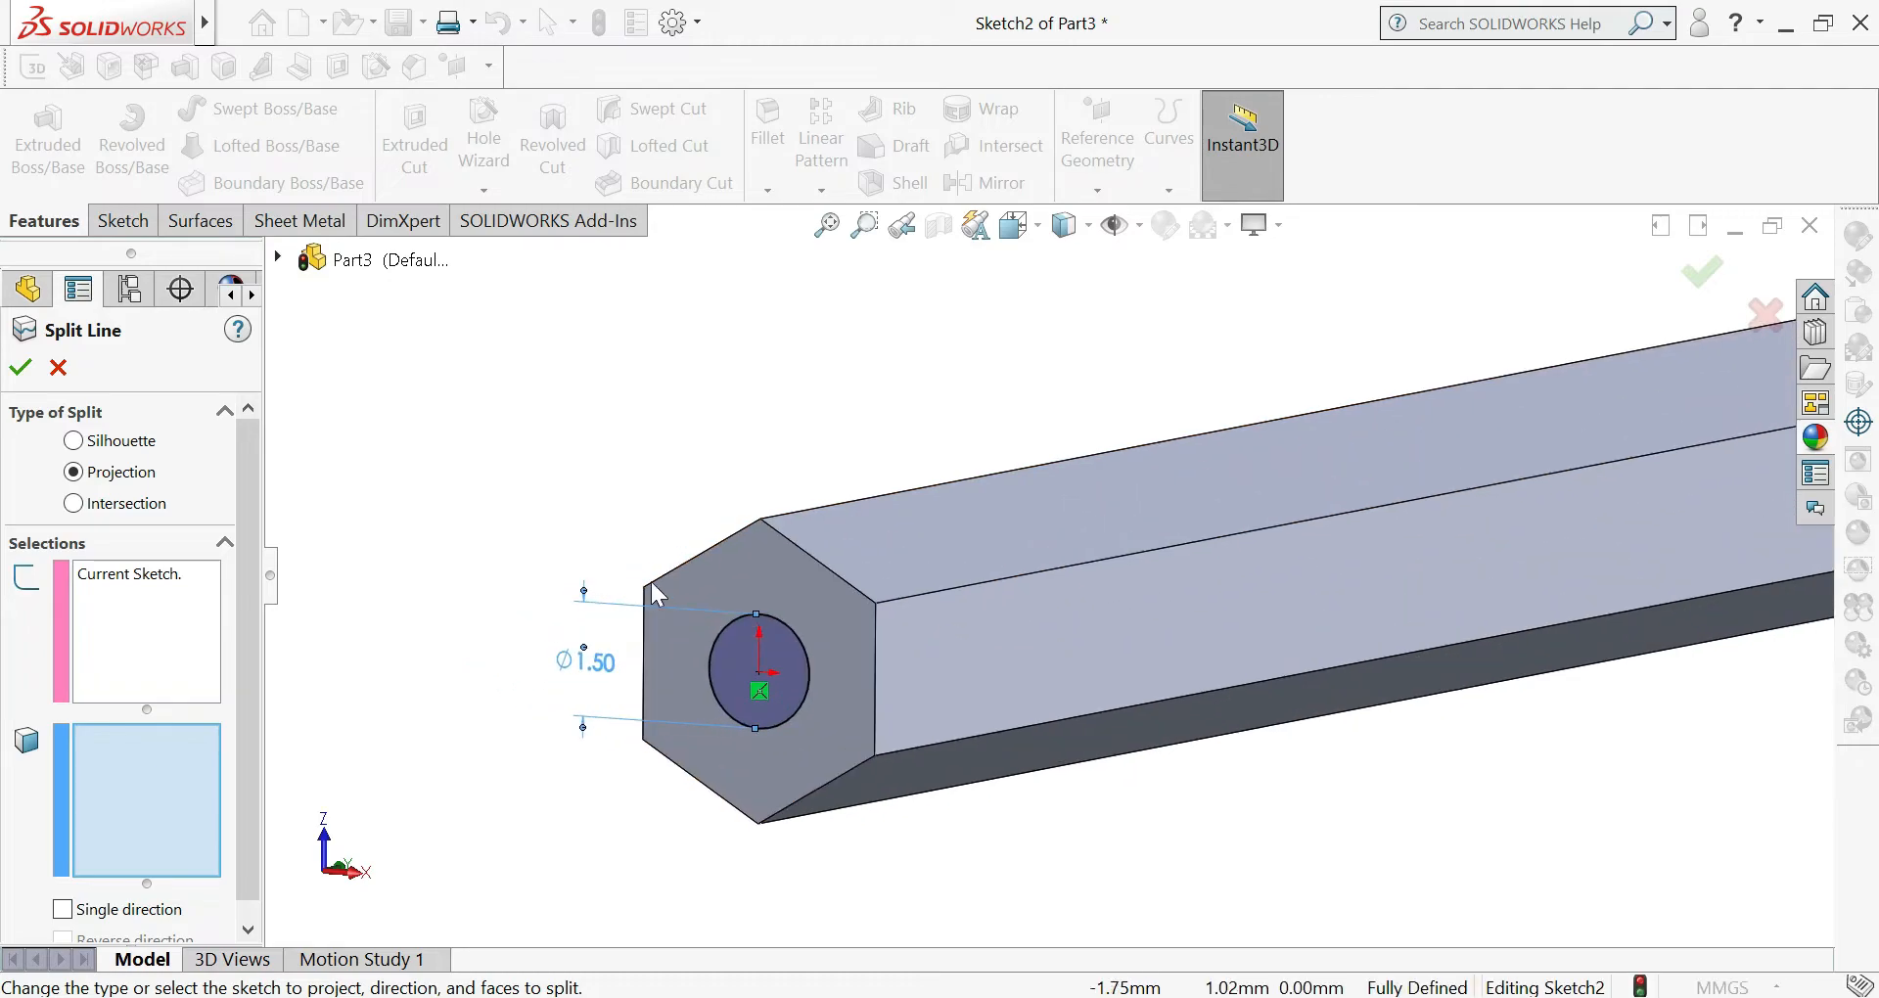
{"action": "left_click", "coordinate": [707, 575]}
{"action": "left_click", "coordinate": [856, 546]}
{"action": "left_click", "coordinate": [940, 629]}
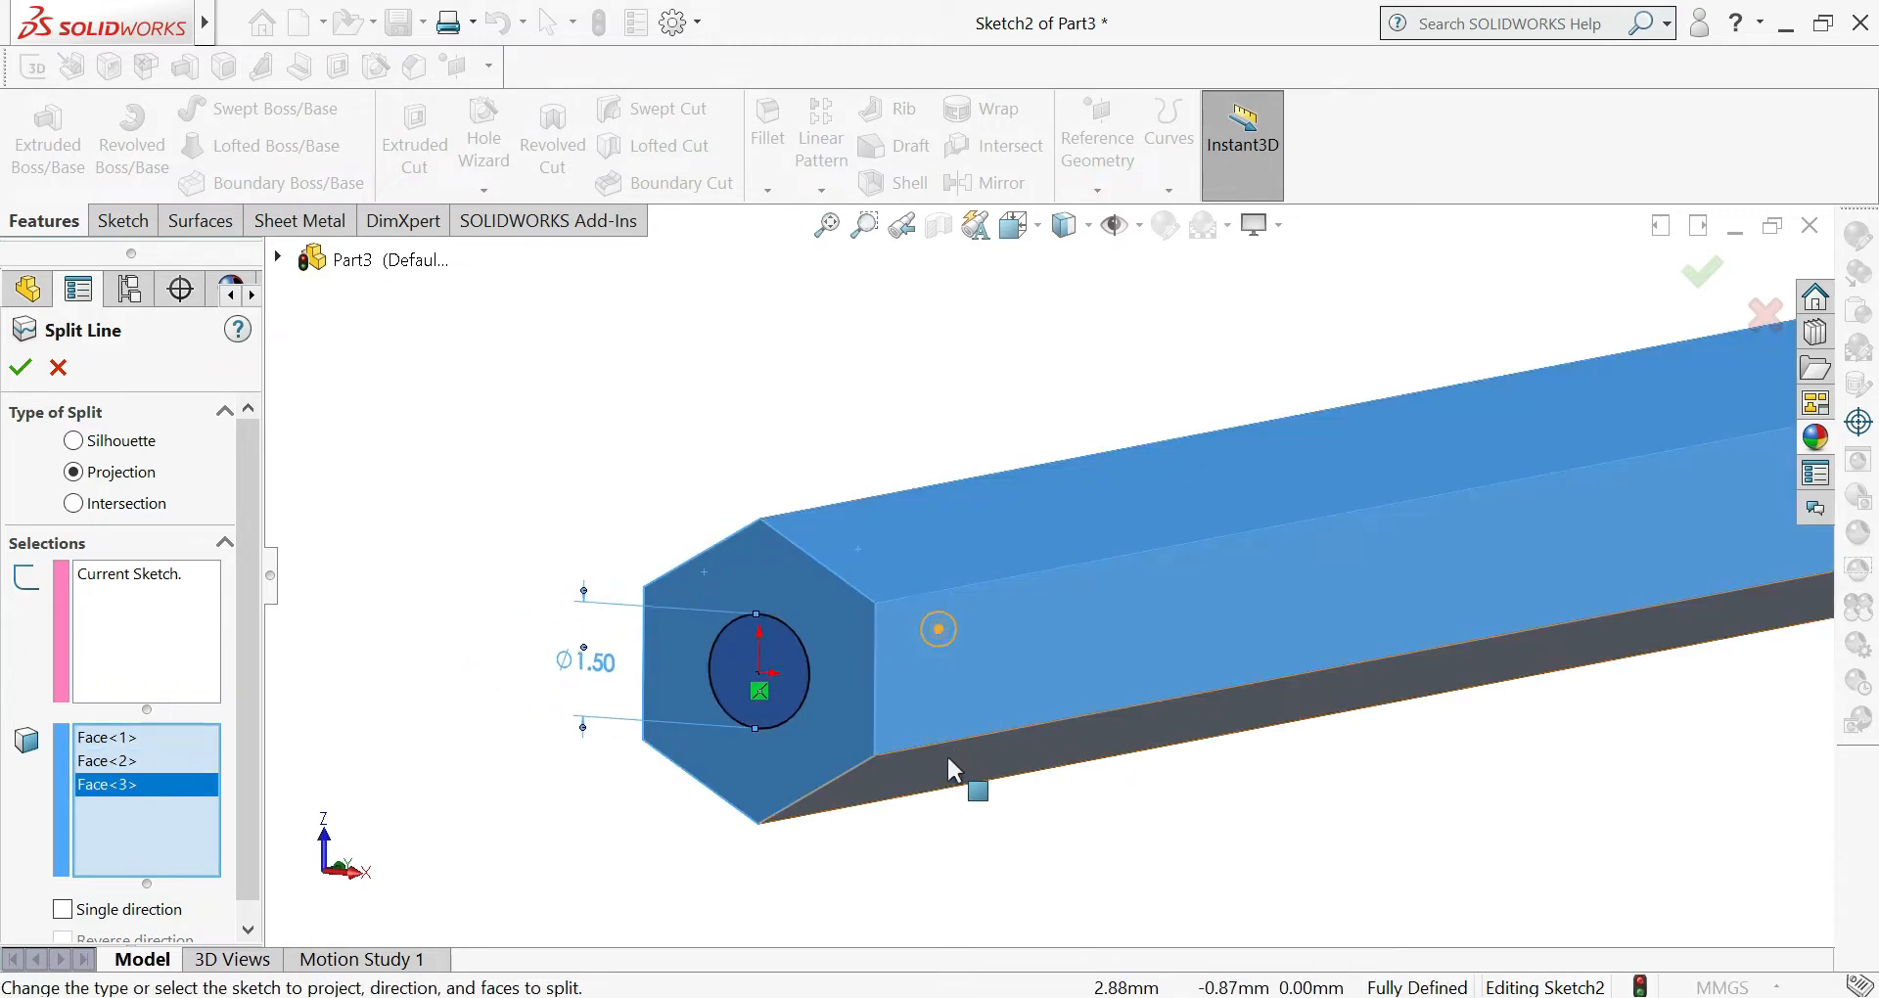
{"action": "left_click", "coordinate": [945, 765]}
- Add the rod's three remaining side faces to the faces to split
{"action": "middle_click_drag", "start_coordinate": [944, 765], "coordinate": [754, 599]}
{"action": "left_click", "coordinate": [711, 521]}
{"action": "middle_click_drag", "start_coordinate": [711, 521], "coordinate": [615, 515]}
{"action": "left_click", "coordinate": [617, 530]}
{"action": "left_click", "coordinate": [605, 593]}
- Add the rod's opposite hexagonal end face to the selection and create the split line
{"action": "middle_click_drag", "start_coordinate": [605, 593], "coordinate": [945, 465]}
{"action": "scroll", "coordinate": [940, 455], "scroll_direction": "down", "scroll_amount": 5}
{"action": "scroll", "coordinate": [1020, 464], "scroll_direction": "up", "scroll_amount": 15}
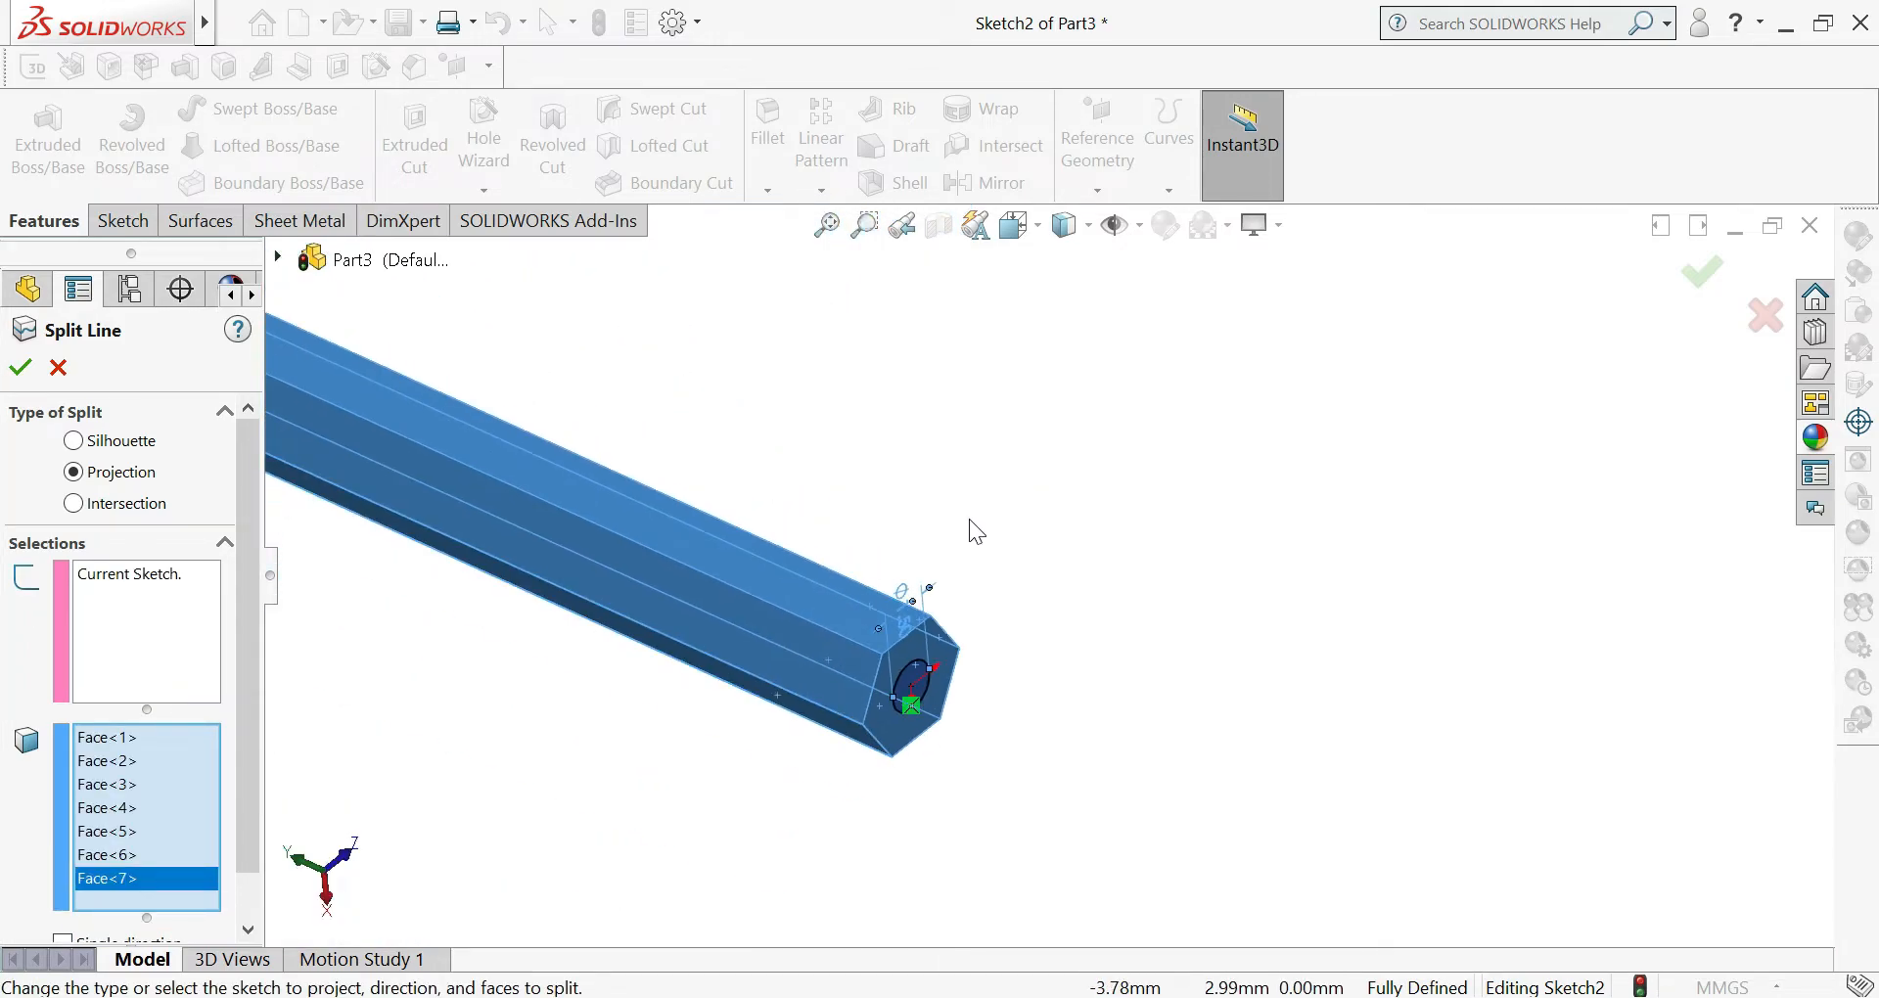
{"action": "middle_click_drag", "start_coordinate": [615, 421], "coordinate": [728, 517]}
{"action": "scroll", "coordinate": [865, 520], "scroll_direction": "down", "scroll_amount": 8}
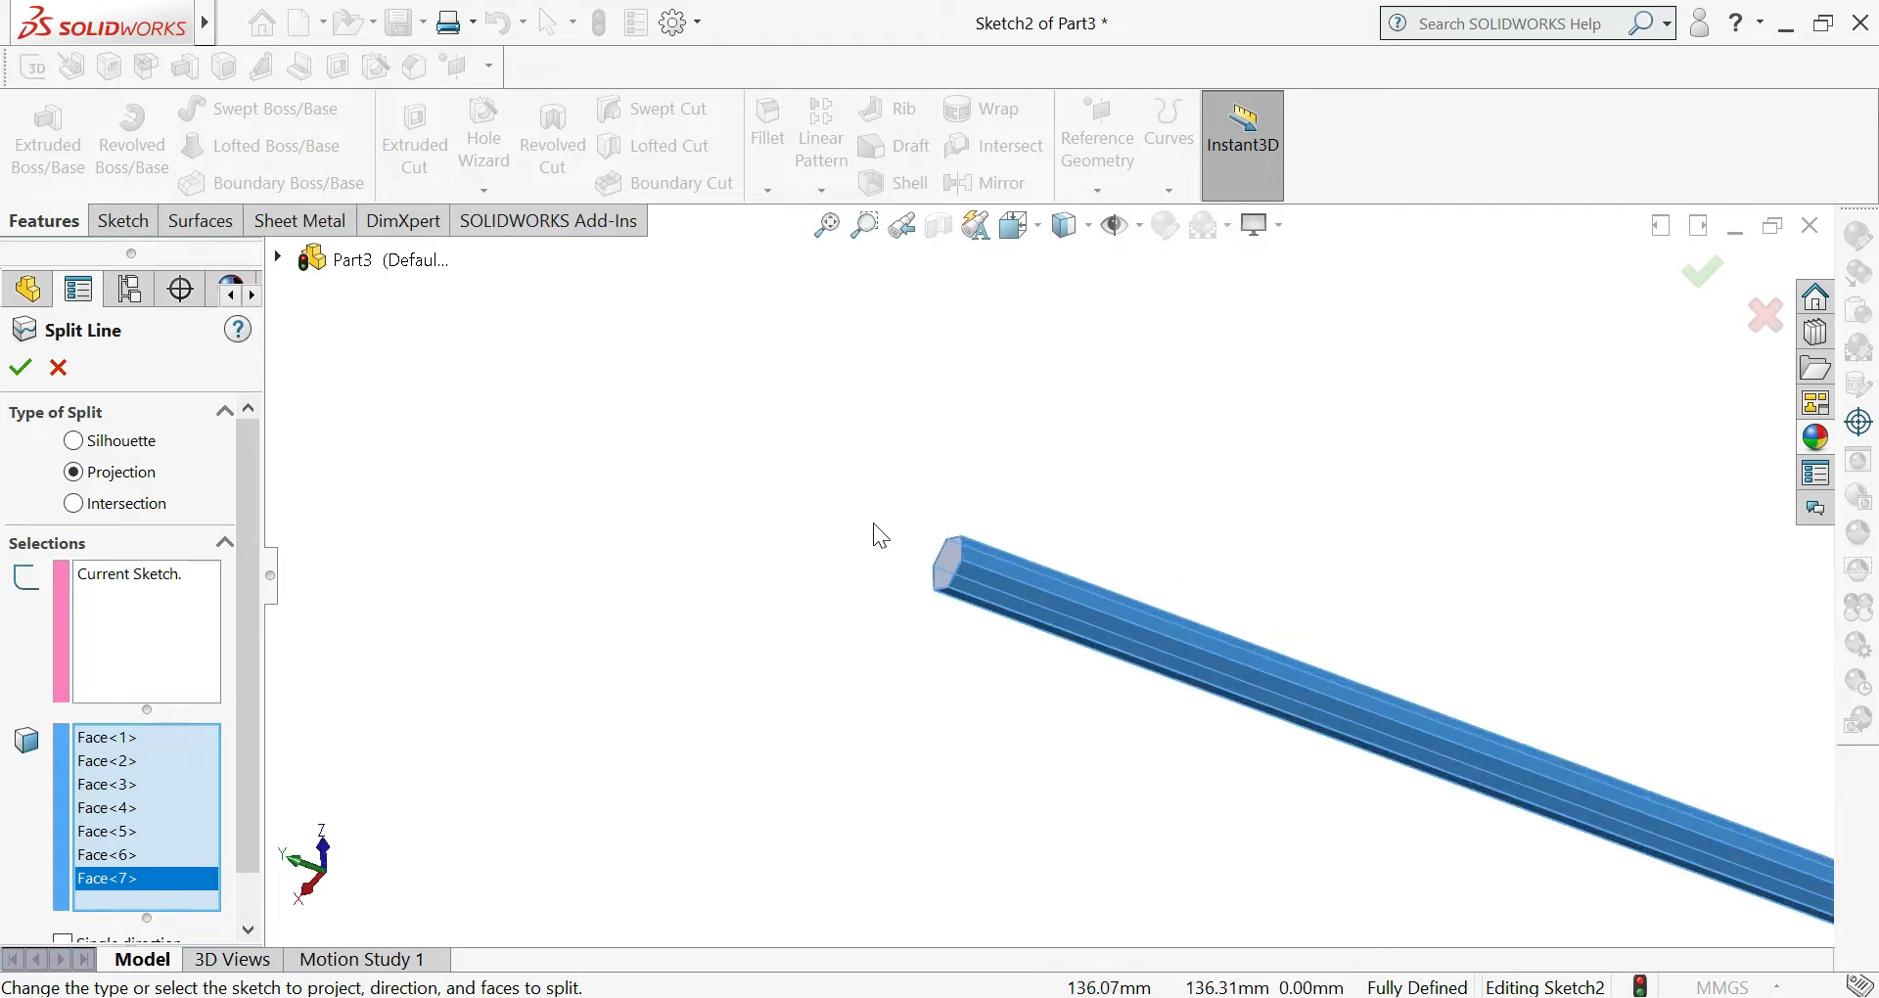
{"action": "left_click", "coordinate": [1045, 602]}
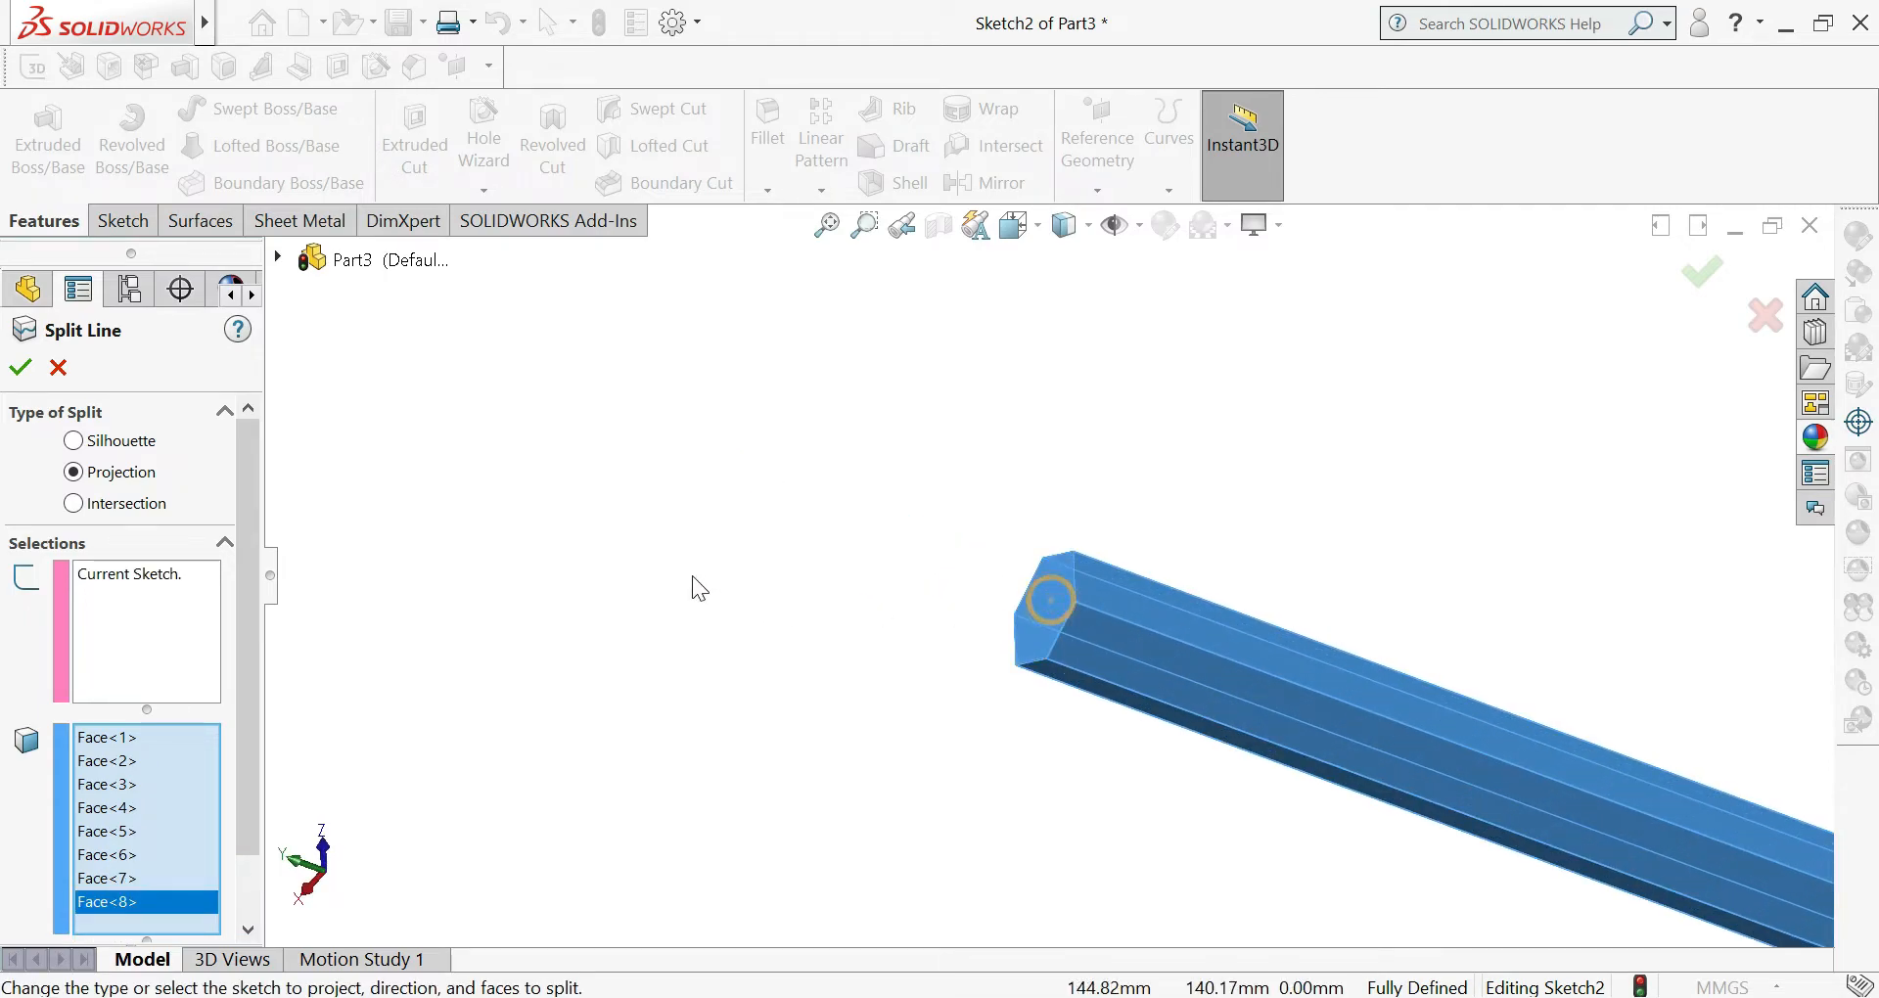
{"action": "scroll", "coordinate": [646, 563], "scroll_direction": "up", "scroll_amount": 3}
{"action": "left_click", "coordinate": [19, 368]}
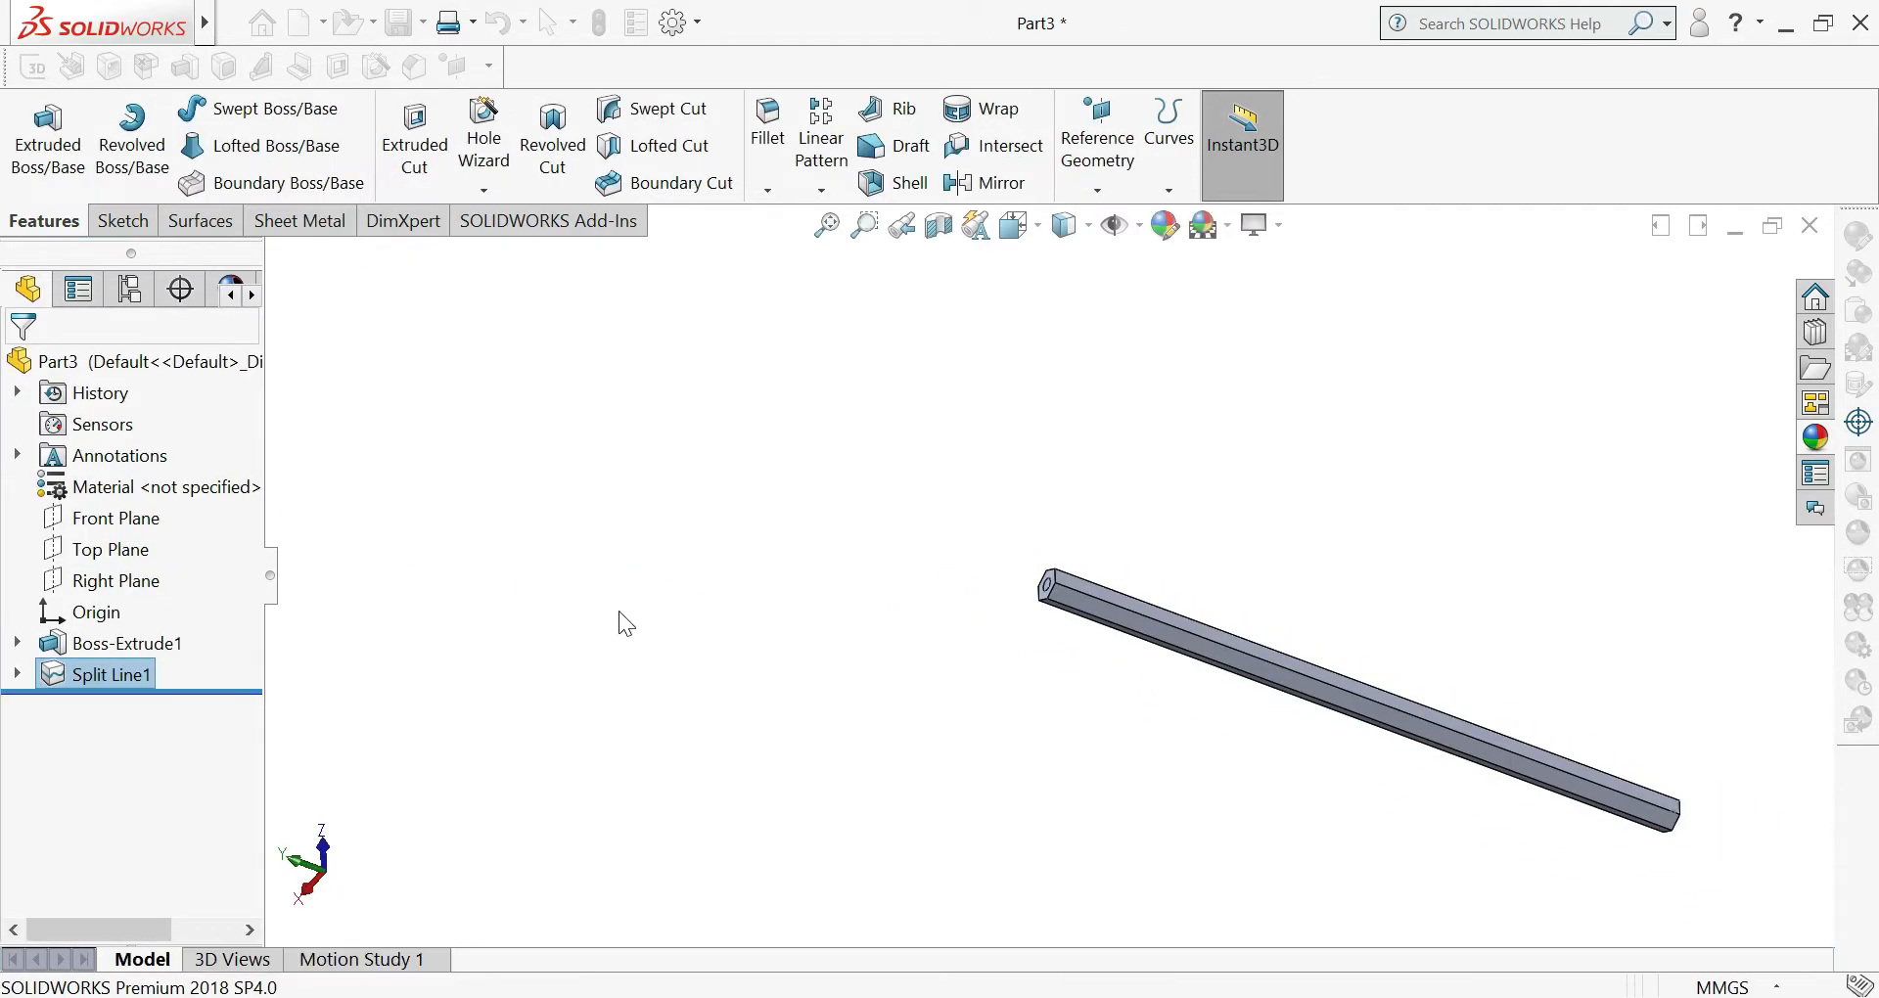
{"action": "middle_click_drag", "start_coordinate": [1077, 680], "coordinate": [932, 651]}
{"action": "left_click", "coordinate": [887, 646]}
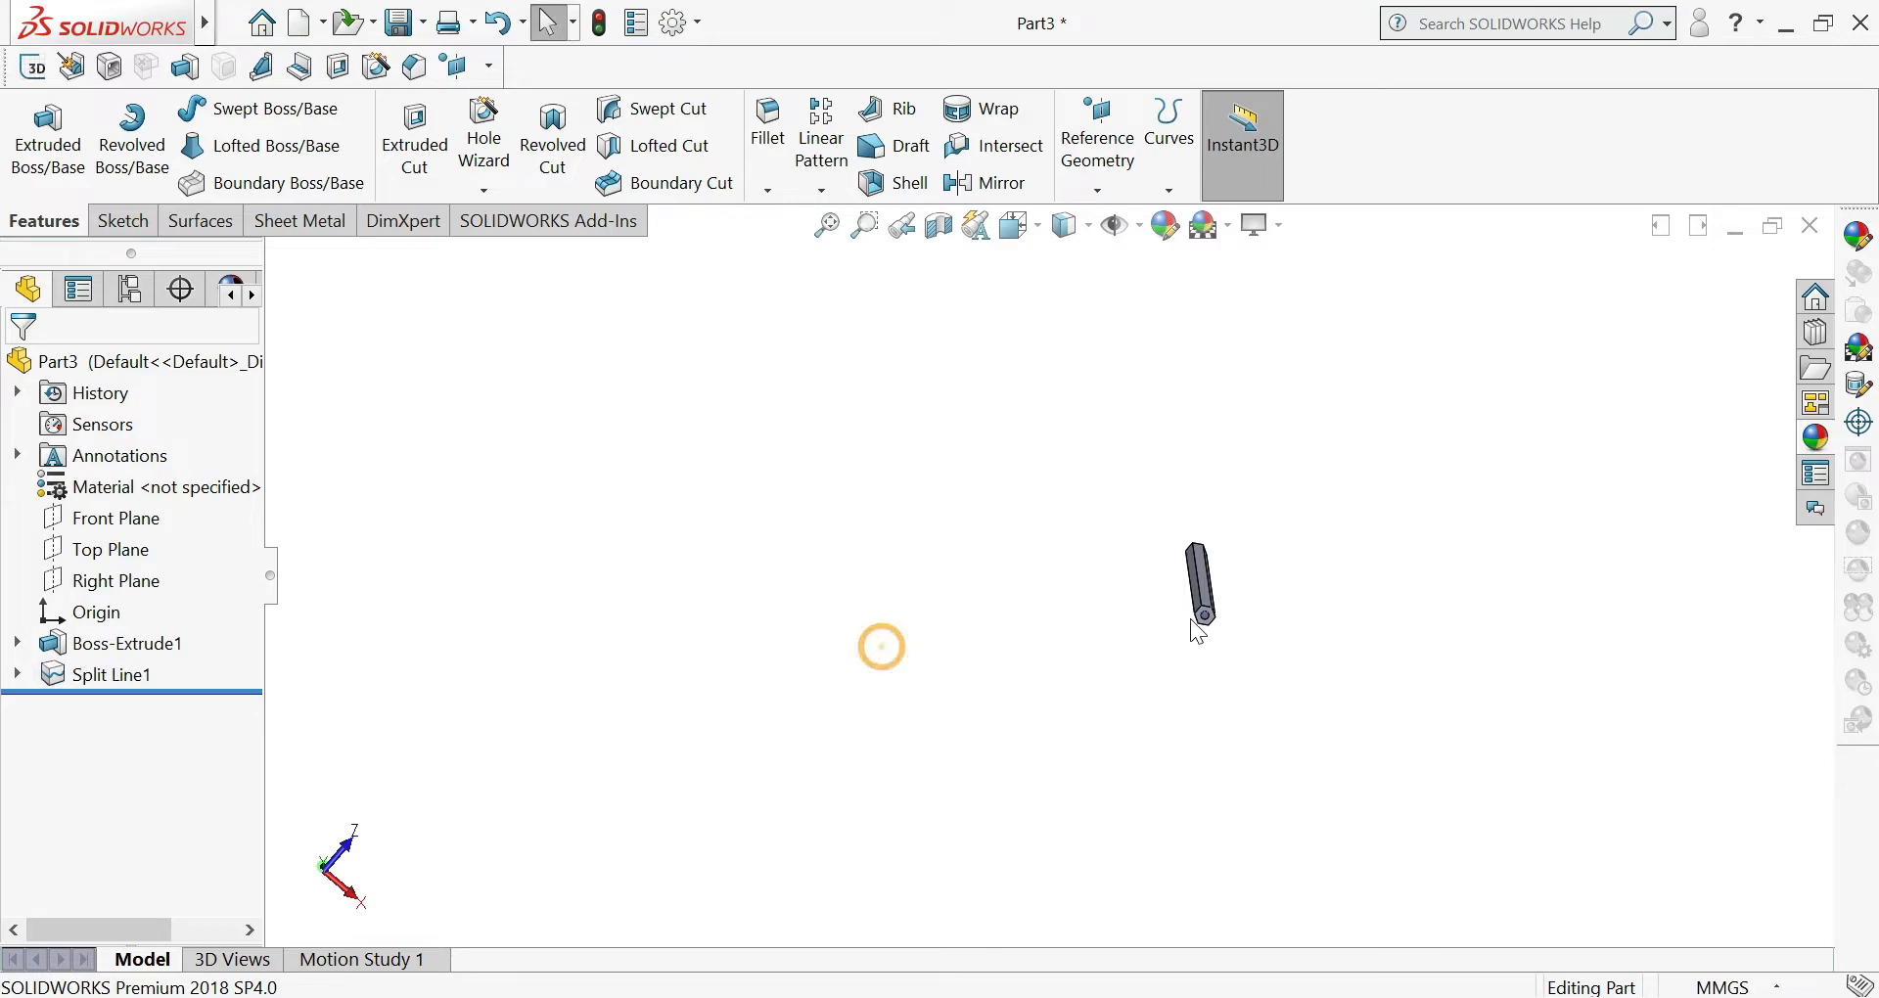
{"action": "scroll", "coordinate": [1163, 594], "scroll_direction": "up", "scroll_amount": 2}
{"action": "middle_click_drag", "start_coordinate": [1071, 625], "coordinate": [1278, 548]}
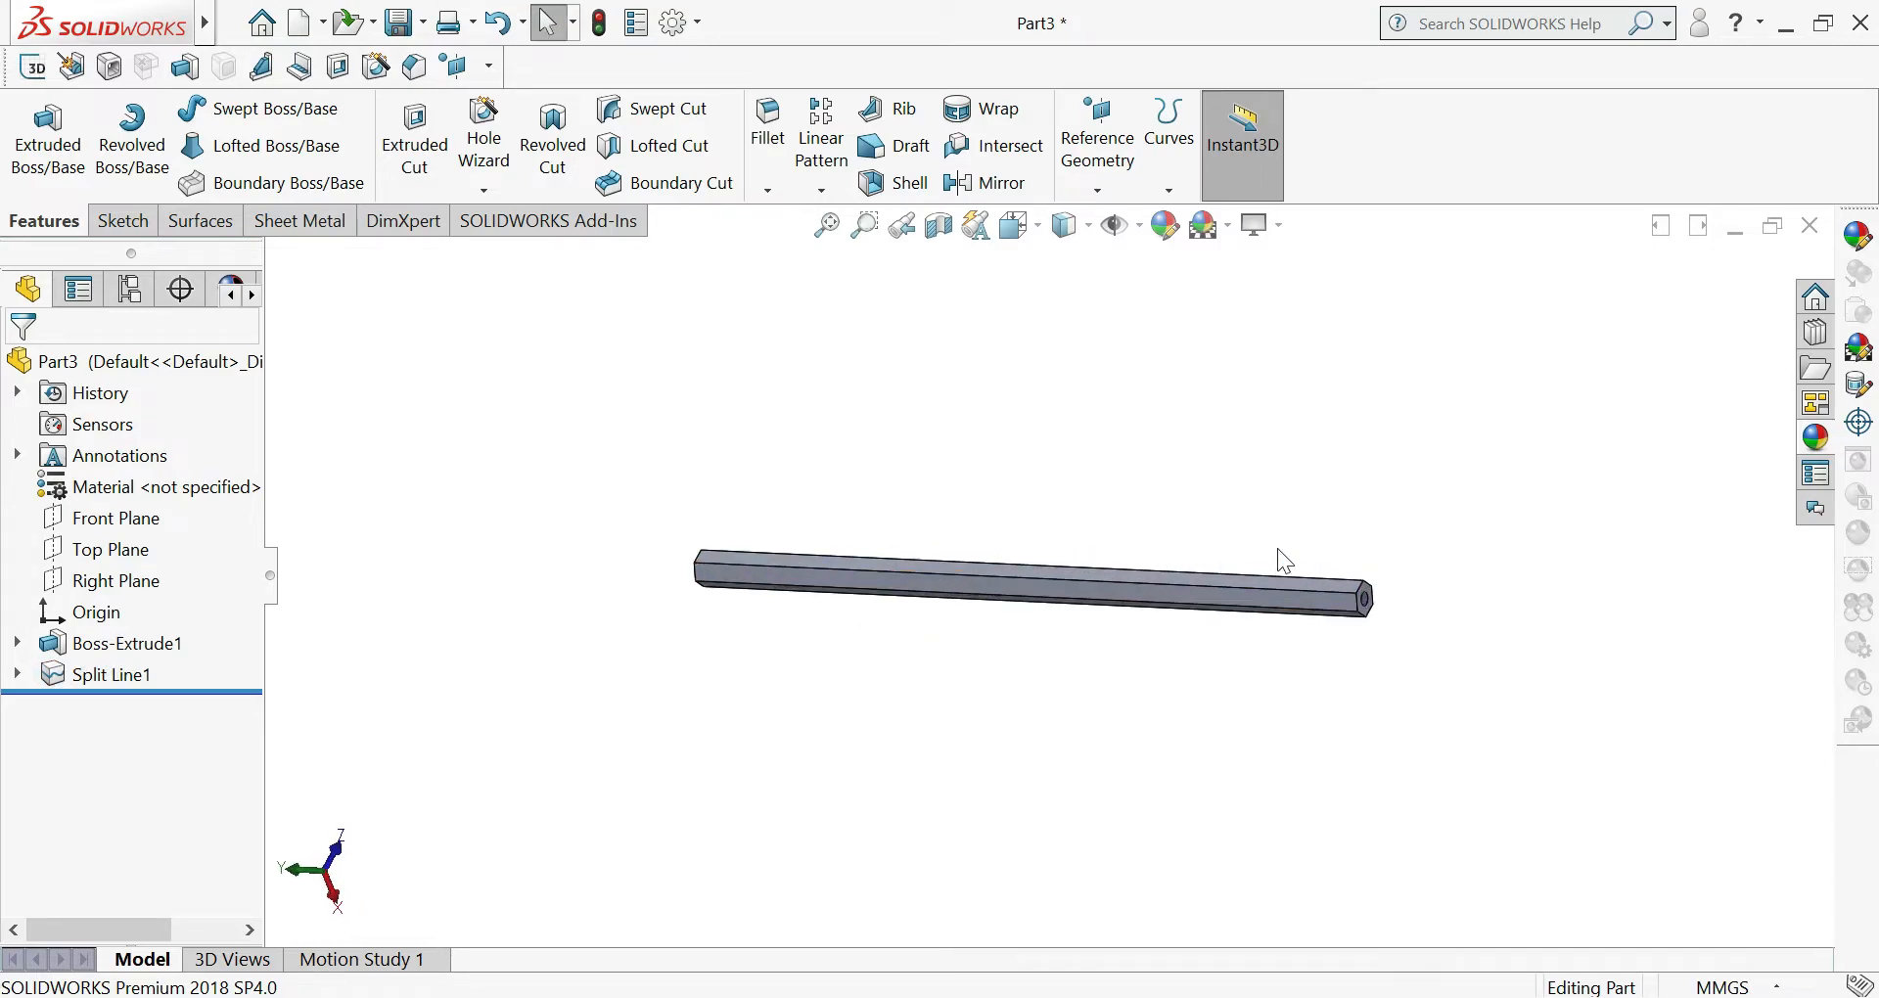
{"action": "scroll", "coordinate": [1253, 567], "scroll_direction": "down", "scroll_amount": 2}
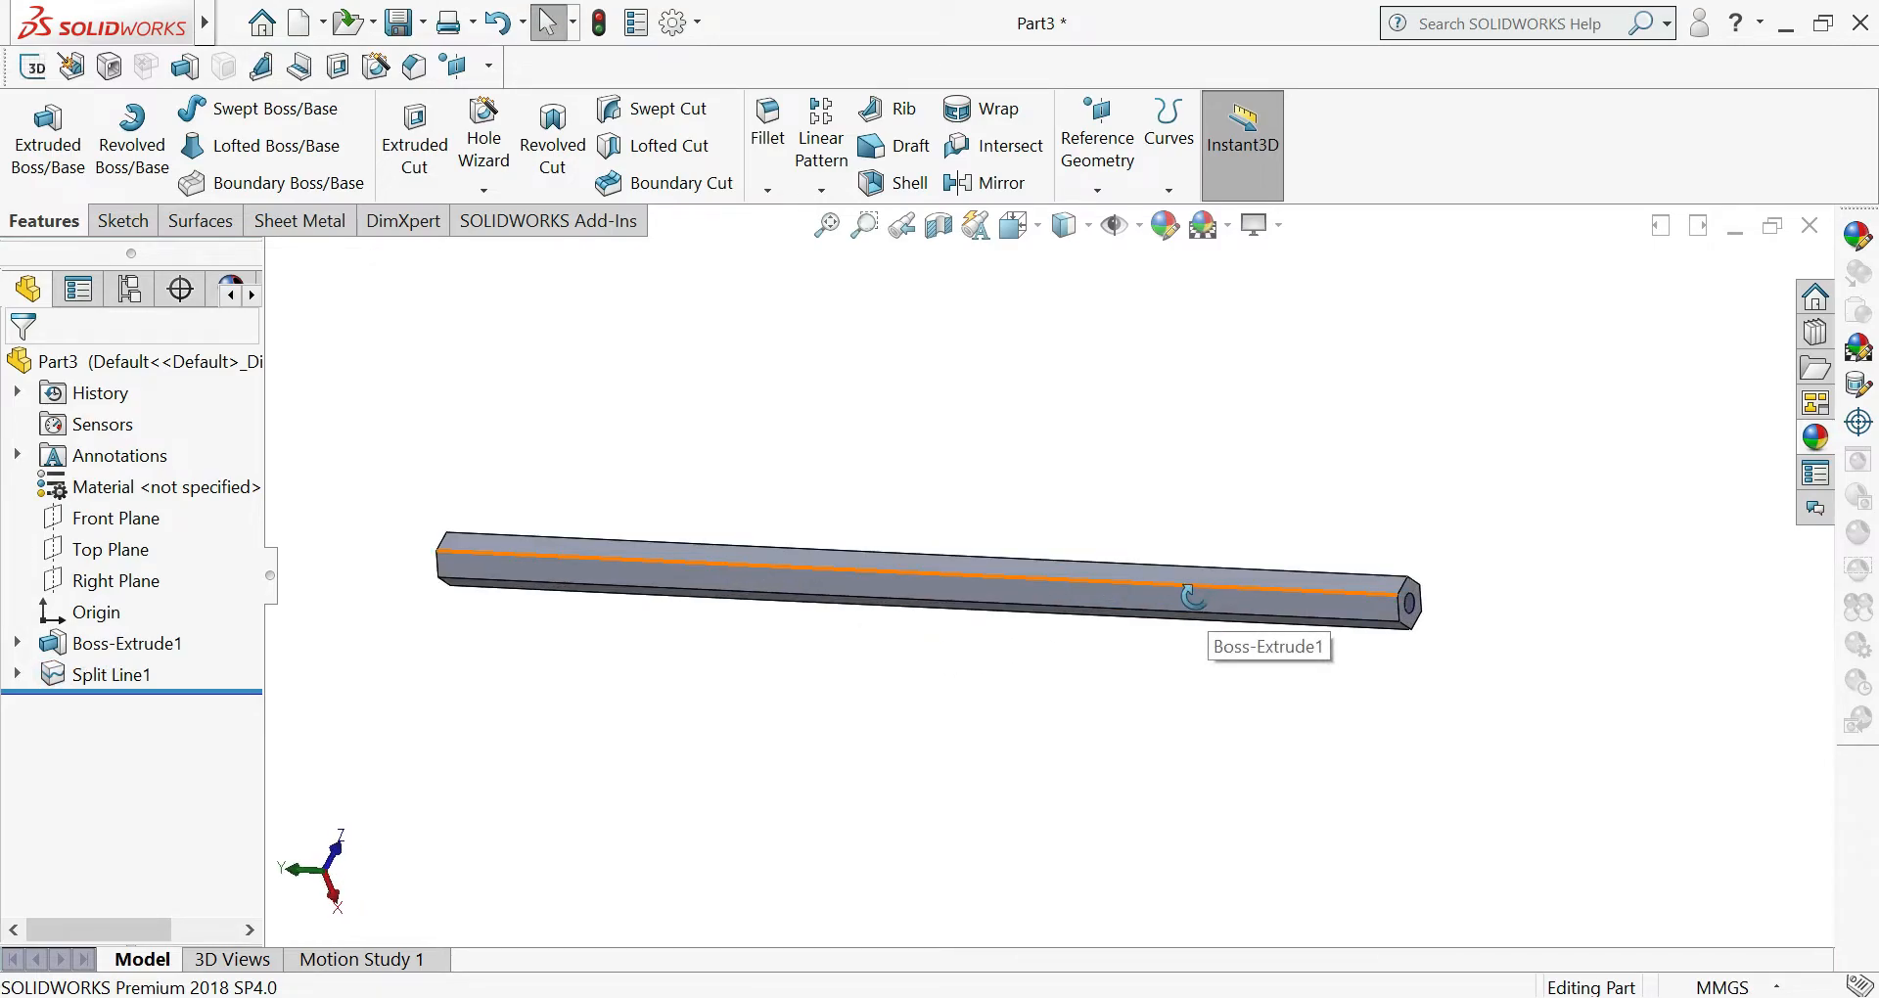
{"action": "middle_click_drag", "start_coordinate": [1192, 592], "coordinate": [1136, 587]}
- Start a sketch on the Right Plane and draw a vertical centerline upward from the origin along the rod's axis
{"action": "left_click", "coordinate": [107, 585]}
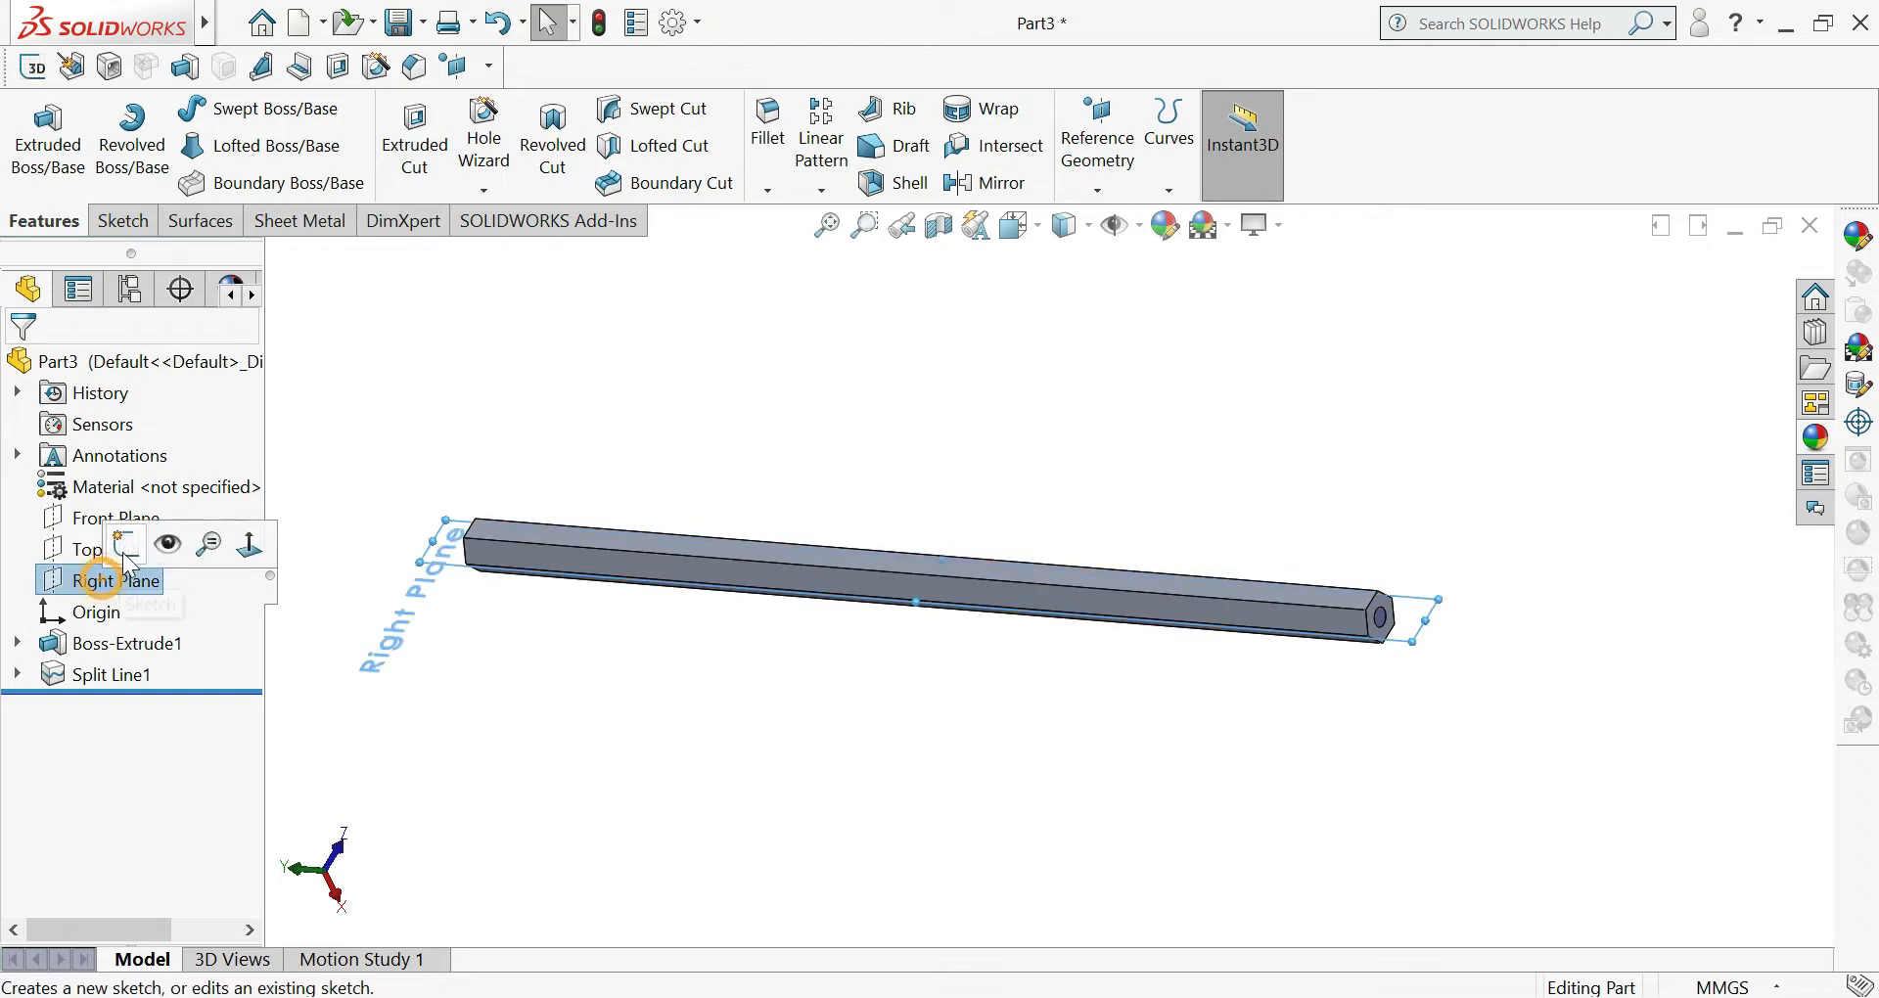
{"action": "left_click", "coordinate": [159, 541]}
{"action": "left_click", "coordinate": [122, 711]}
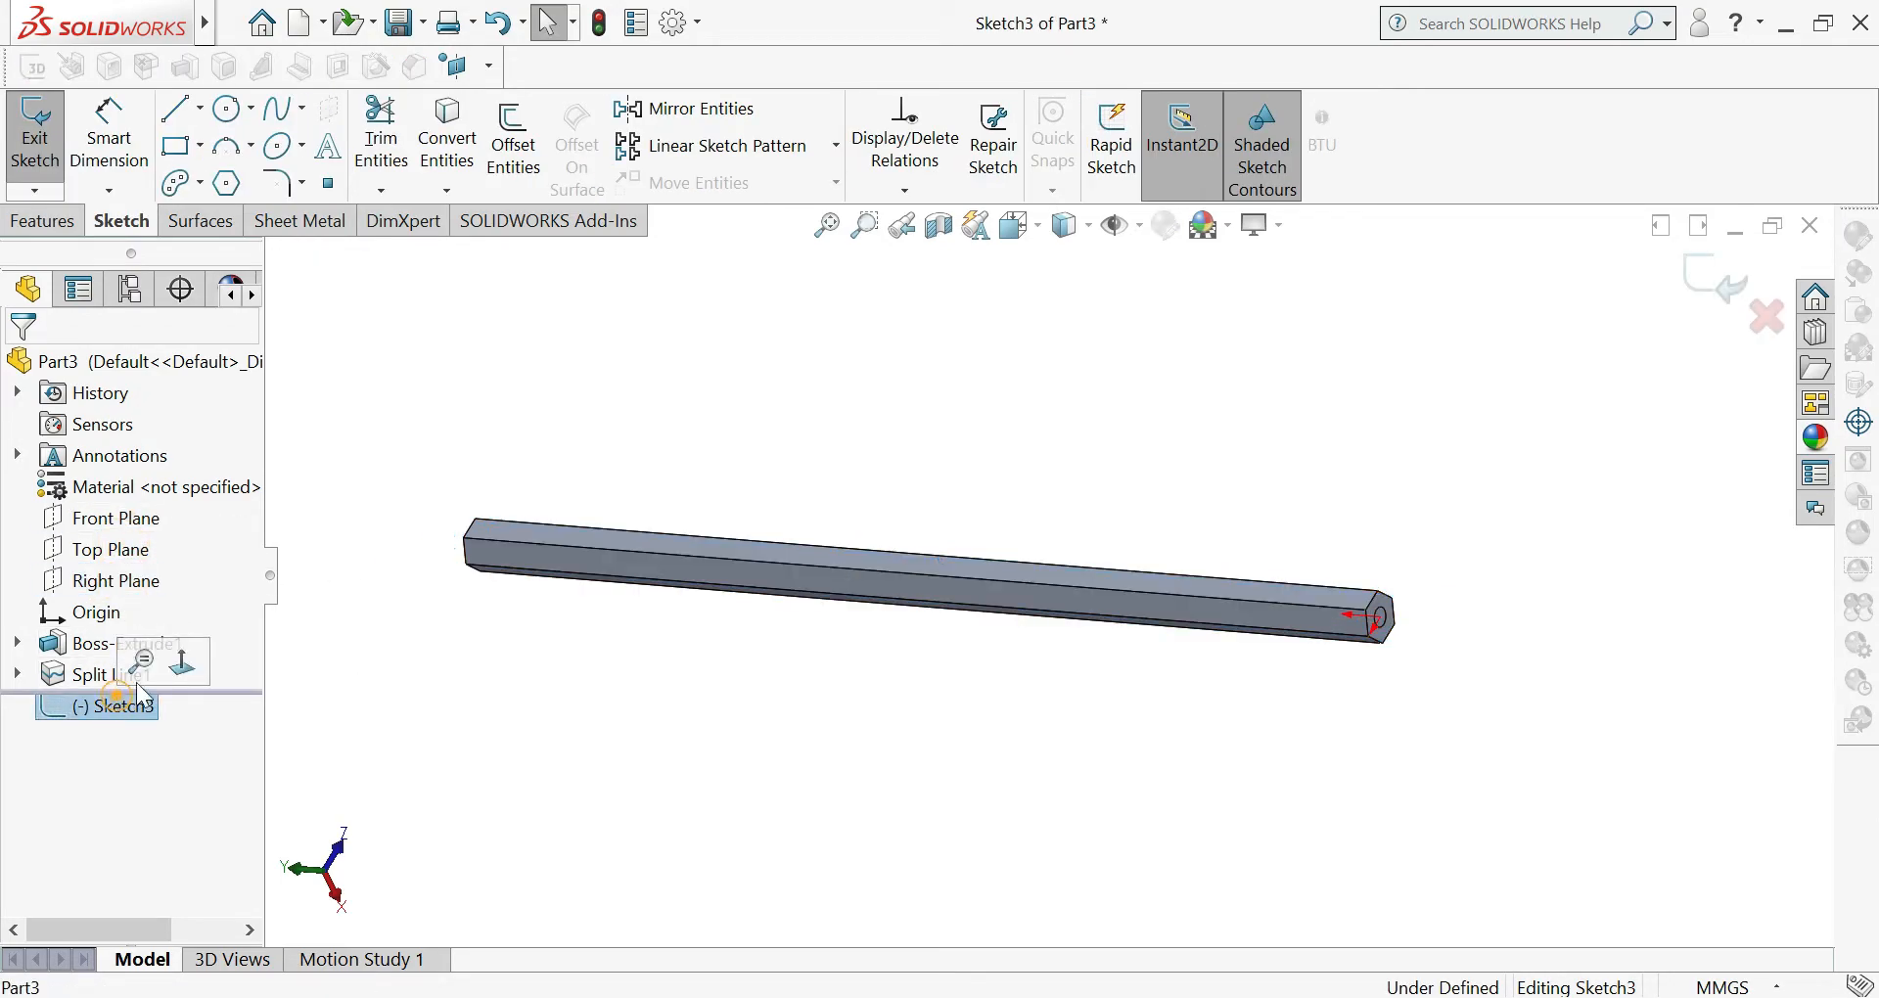
{"action": "left_click", "coordinate": [179, 656]}
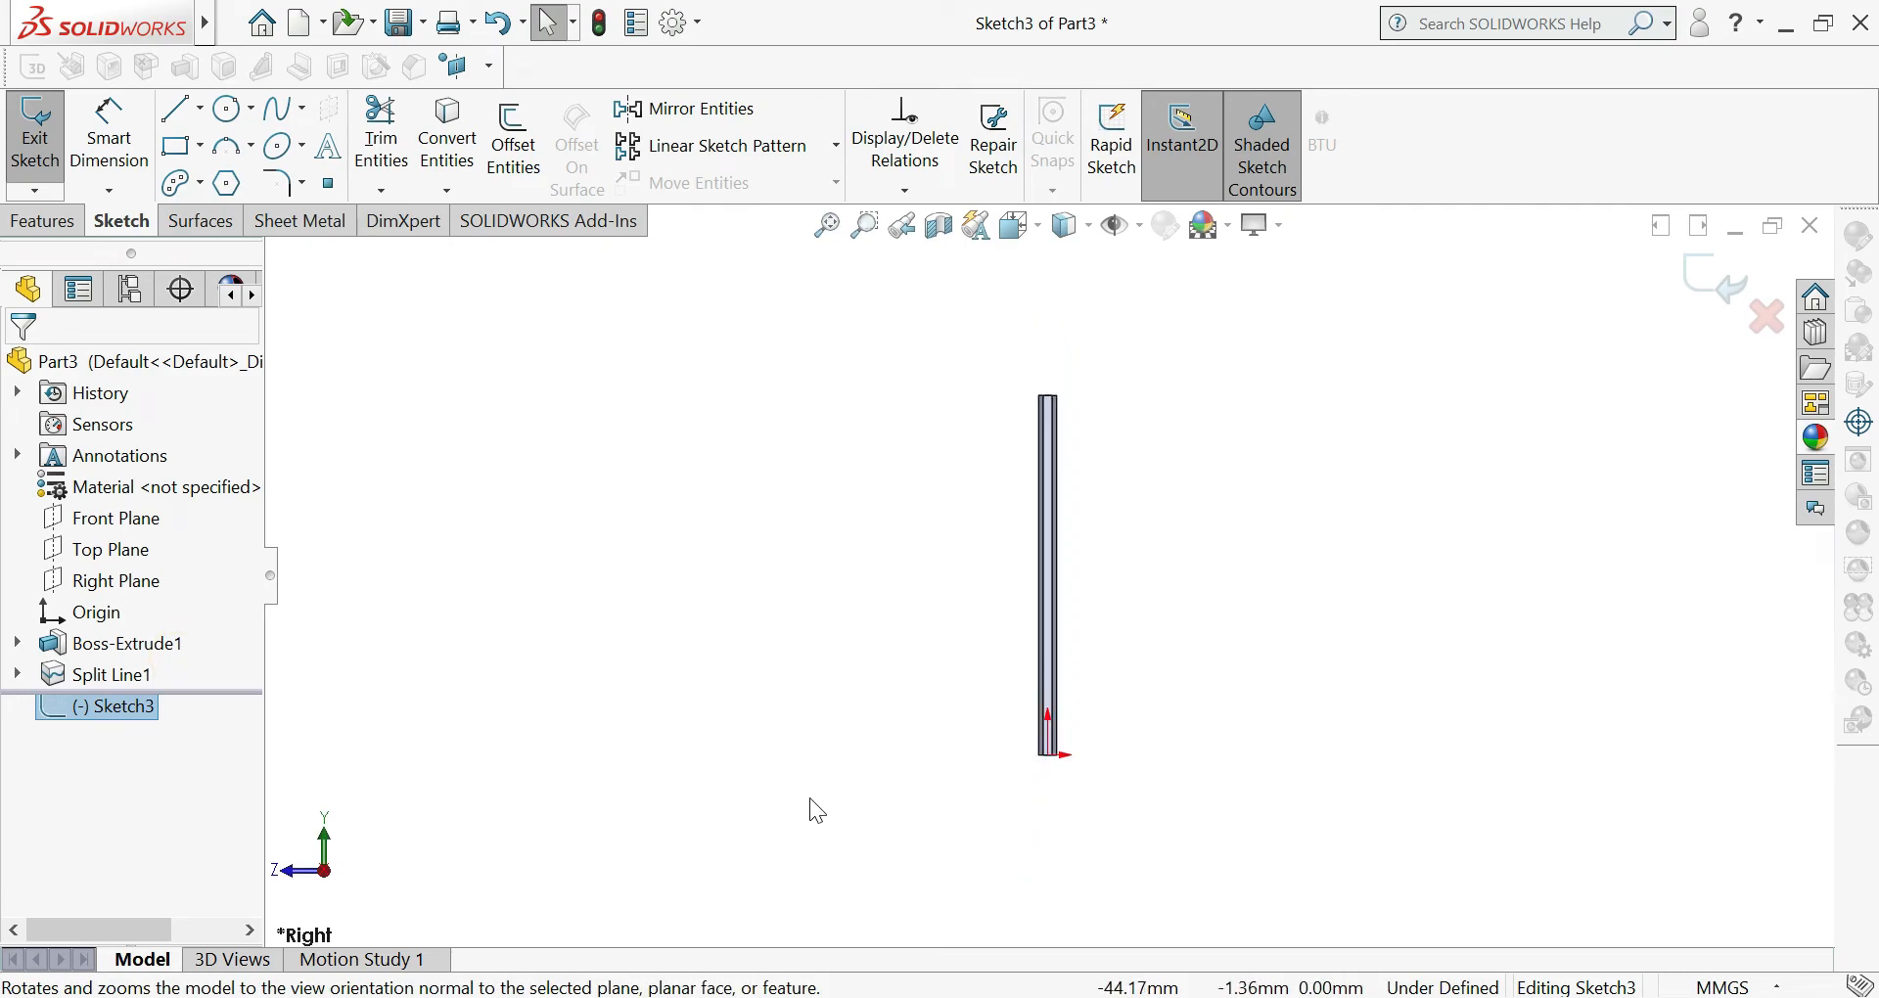
{"action": "scroll", "coordinate": [1053, 763], "scroll_direction": "down", "scroll_amount": 8}
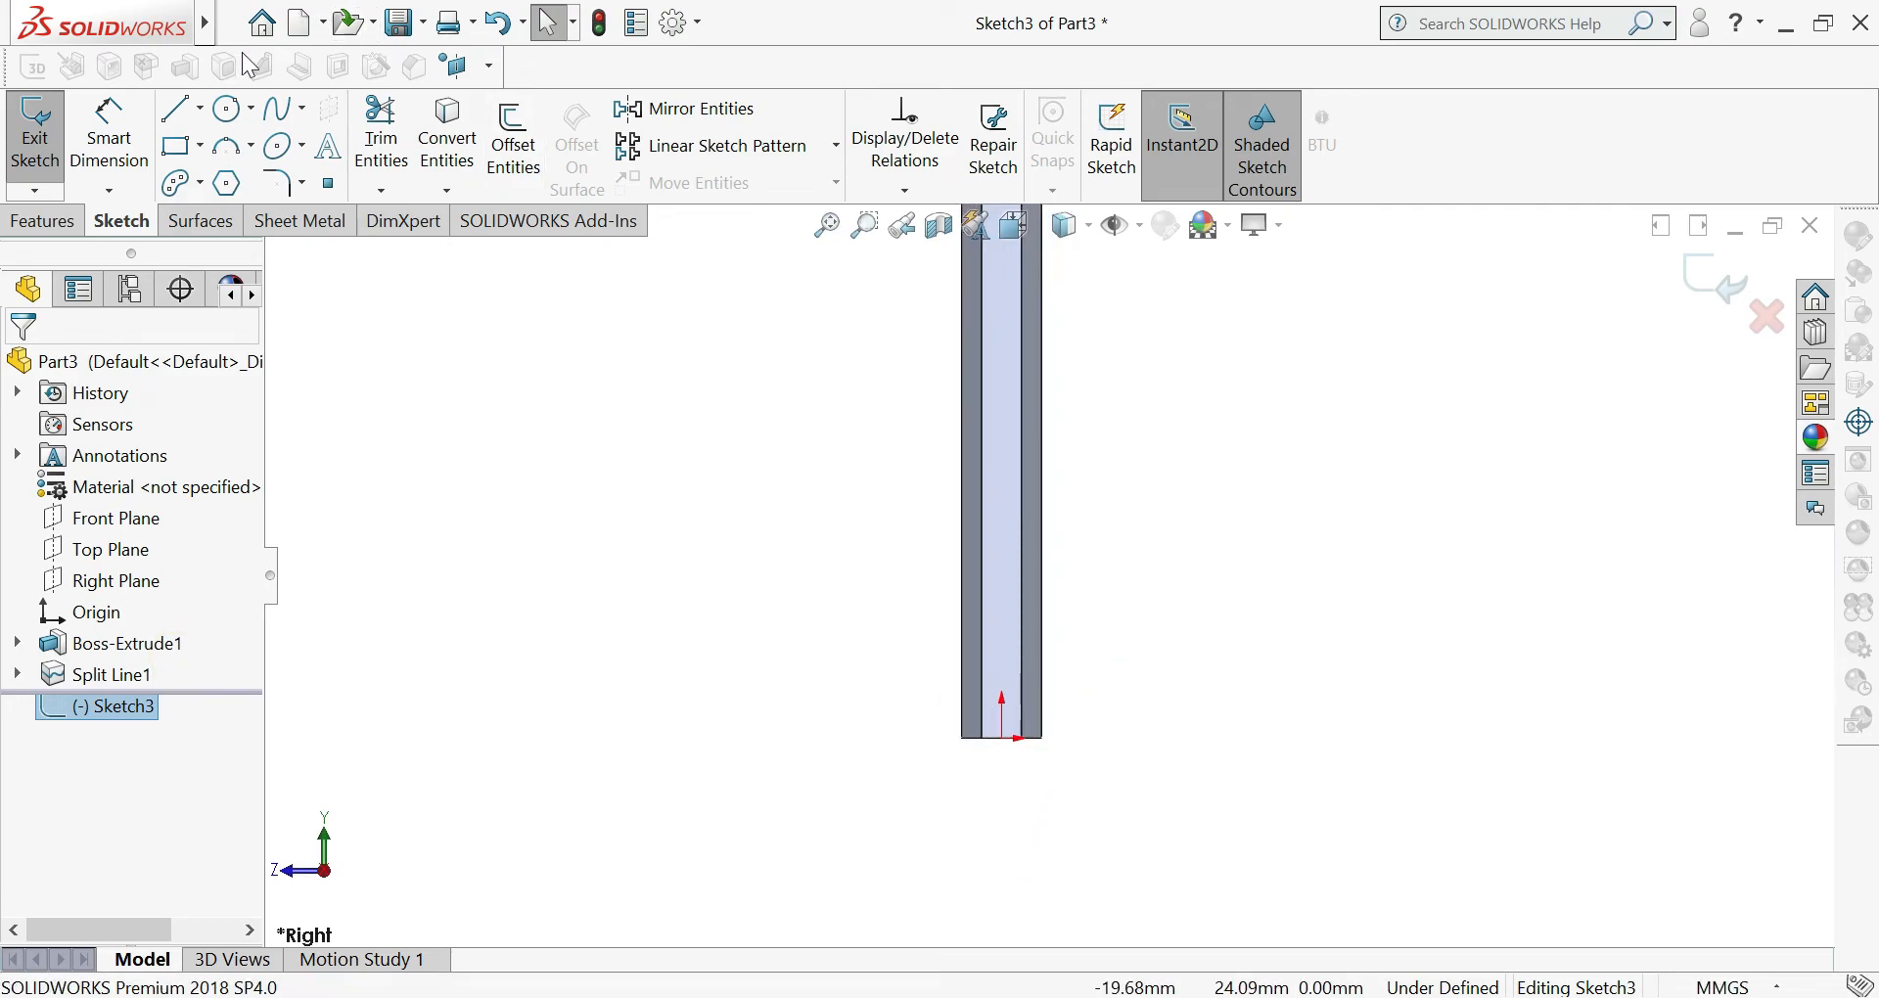
{"action": "left_click", "coordinate": [200, 107]}
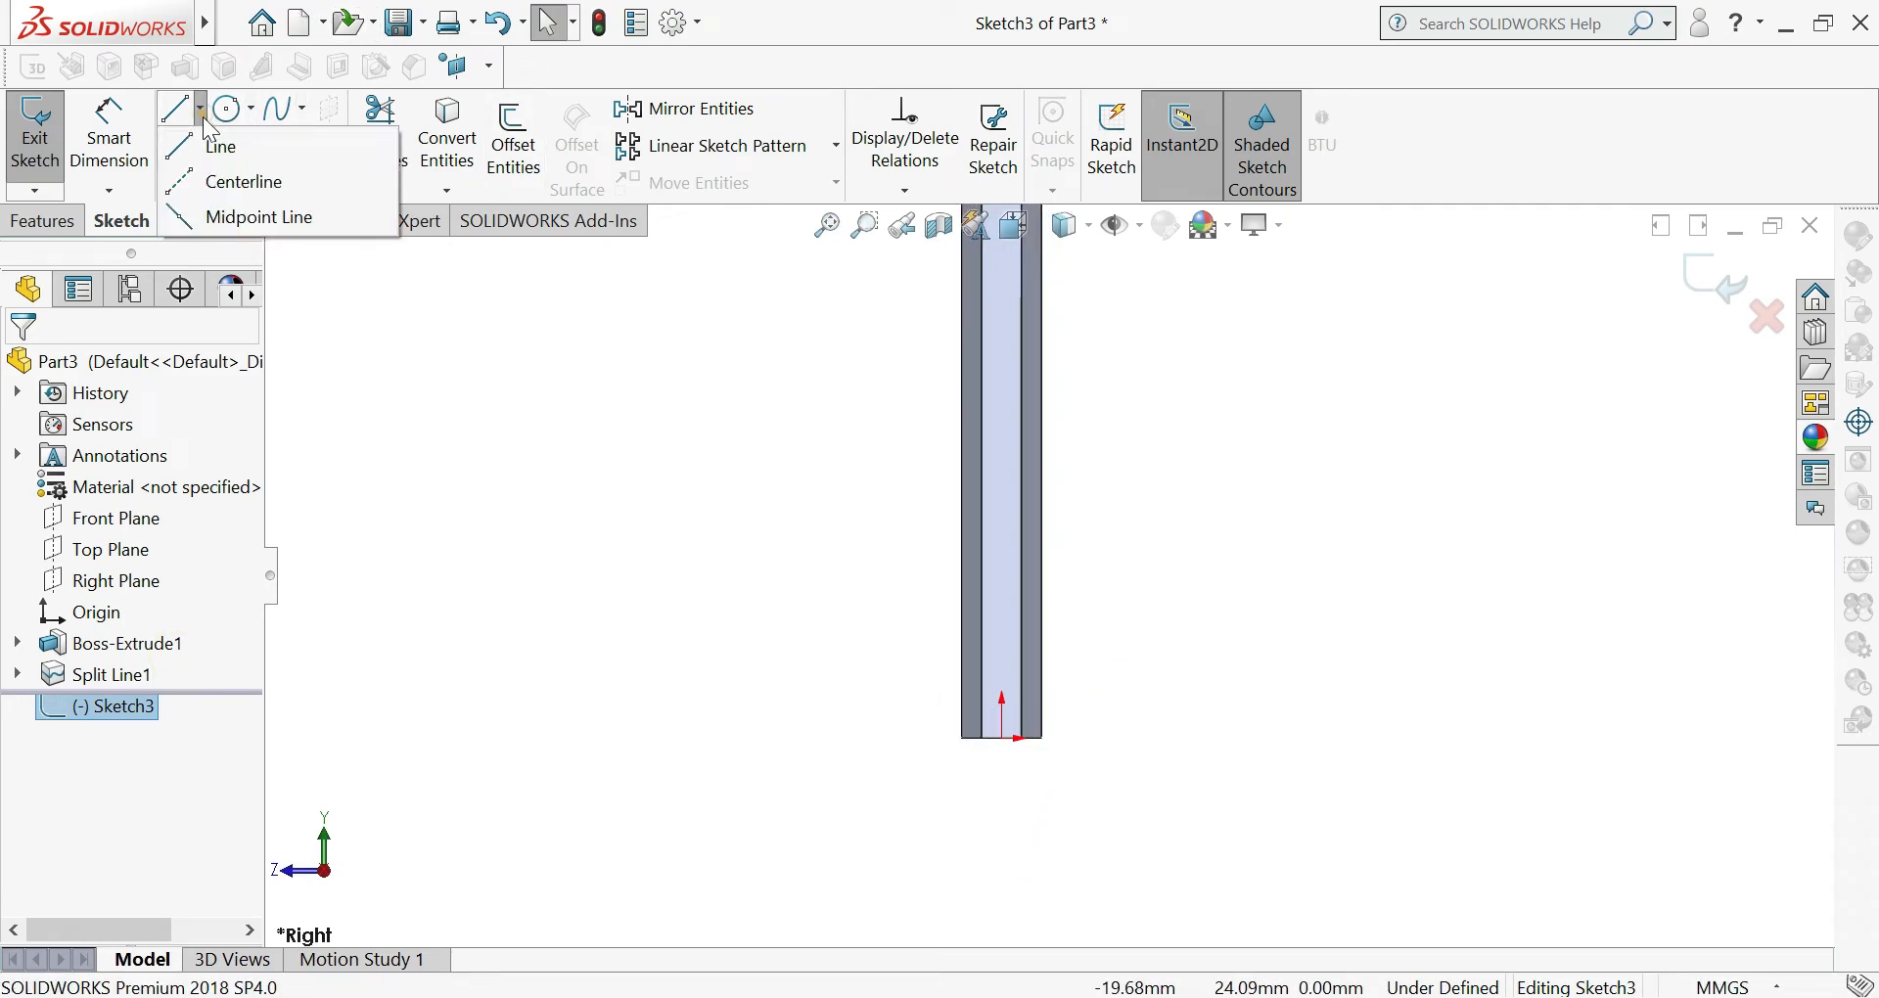
{"action": "left_click", "coordinate": [234, 176]}
{"action": "left_click", "coordinate": [1002, 738]}
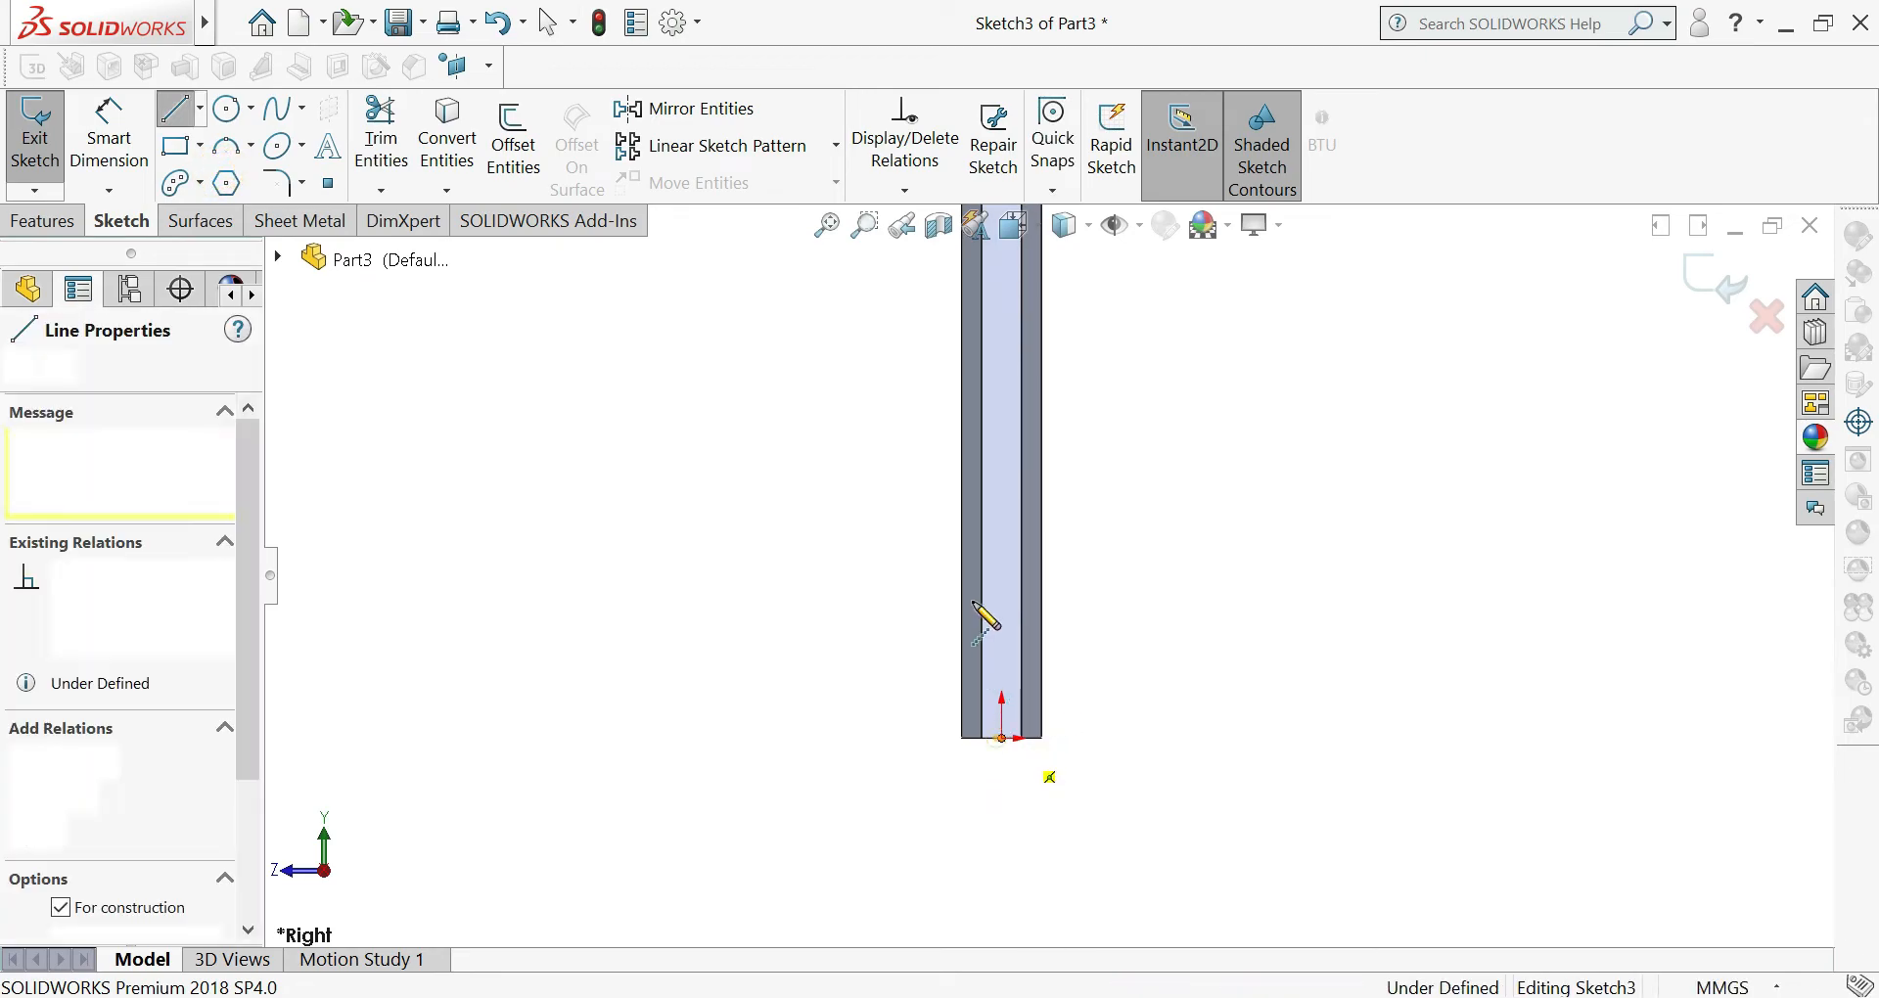
{"action": "left_click", "coordinate": [1000, 407]}
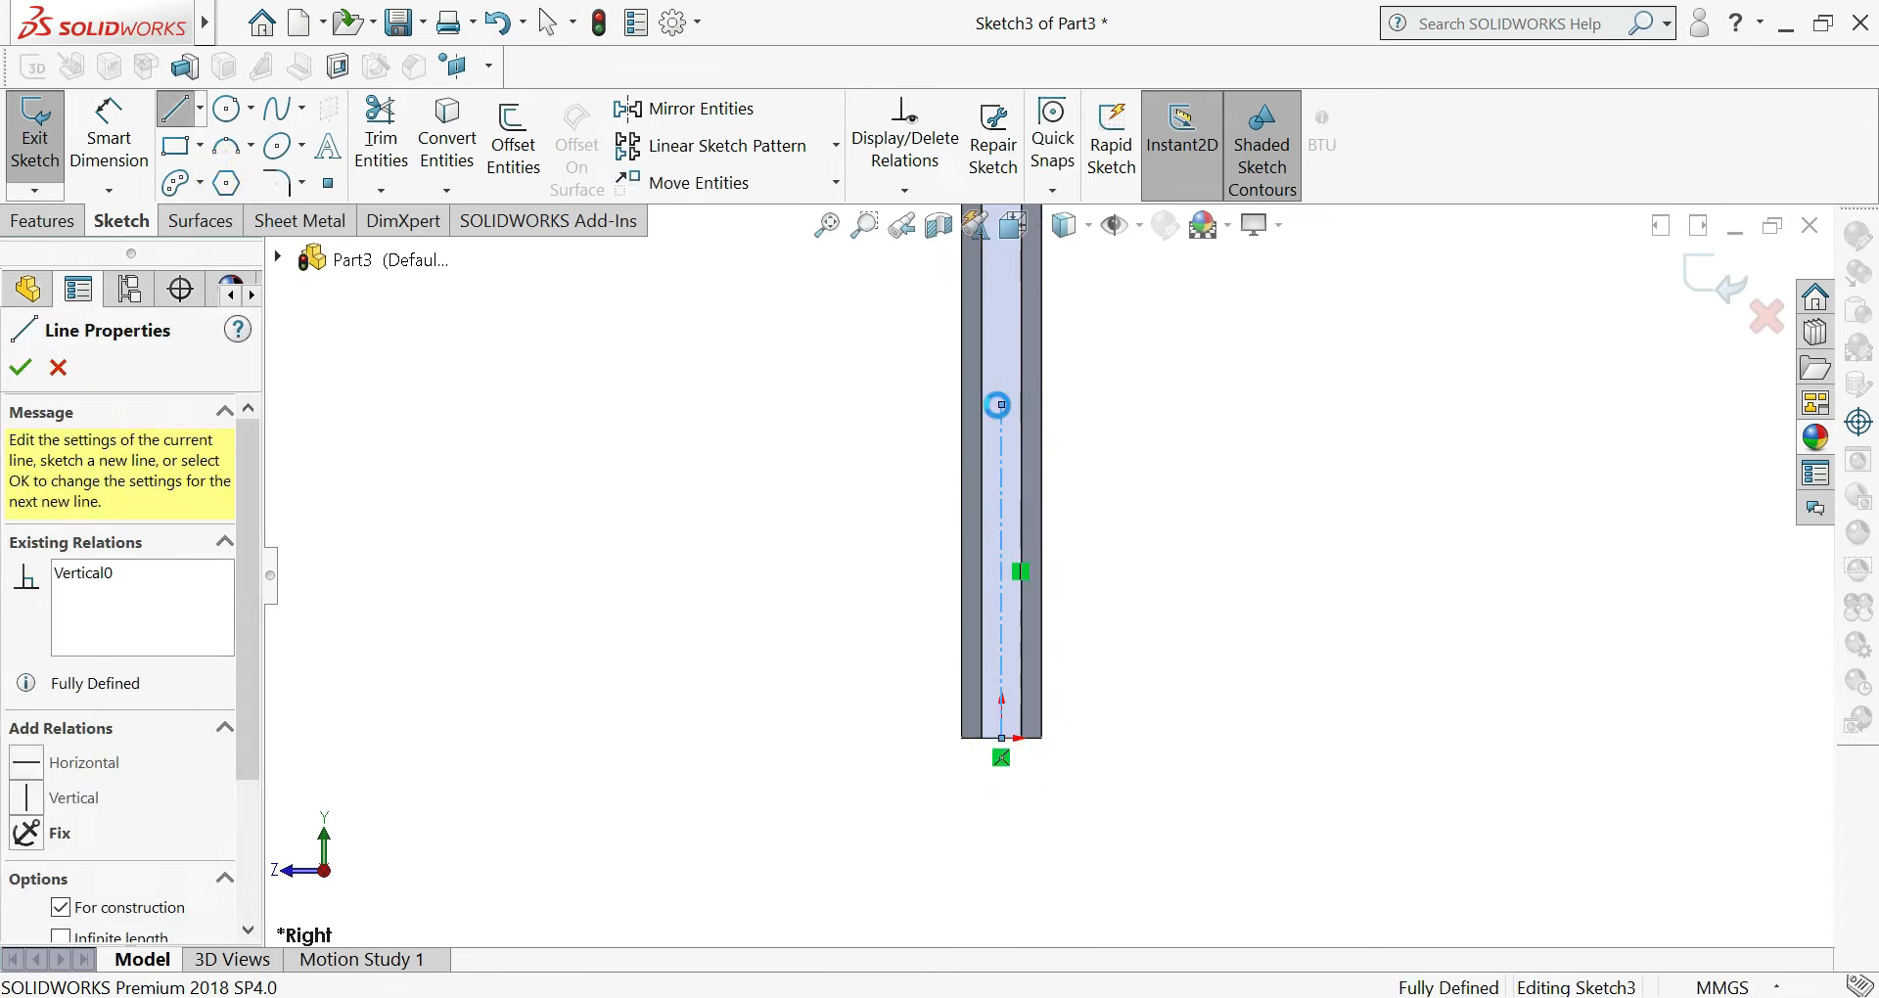
{"action": "key", "text": "Escape"}
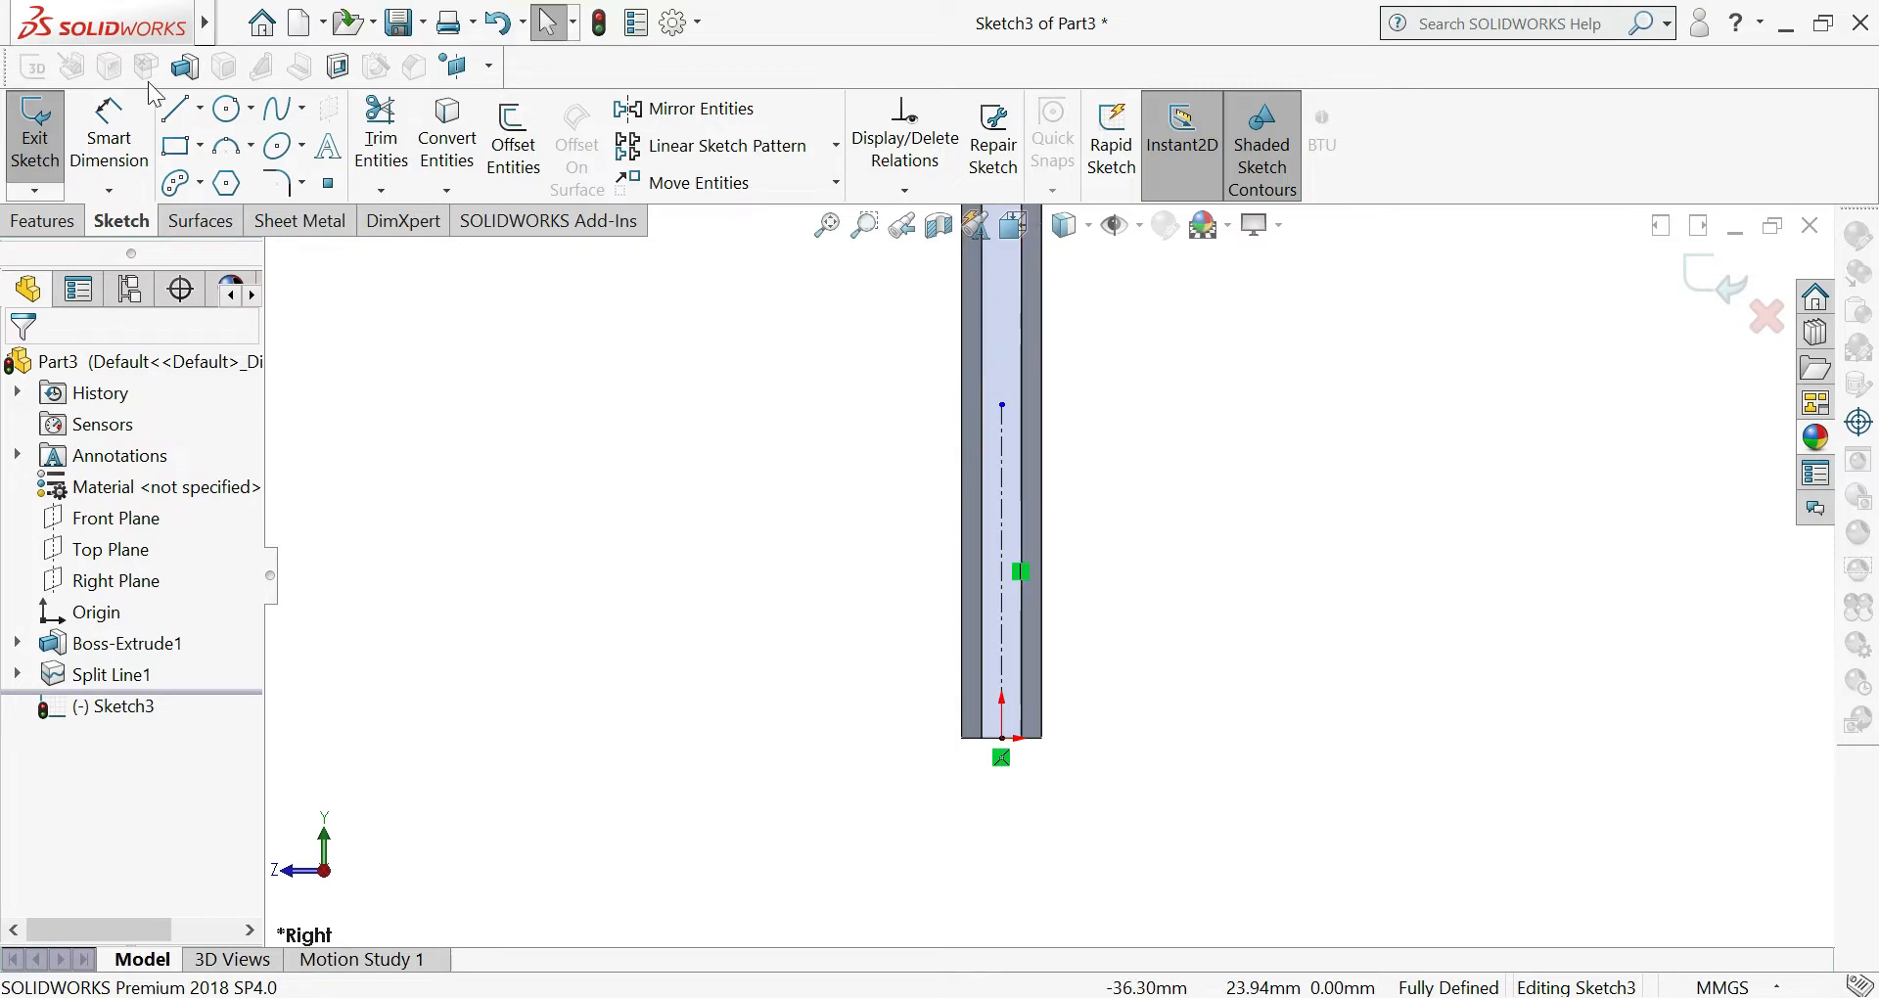
- Draw a slanted line from the origin upward past the rod's edge, ending outside the rod slightly above the centerline's upper end
{"action": "left_click", "coordinate": [174, 110]}
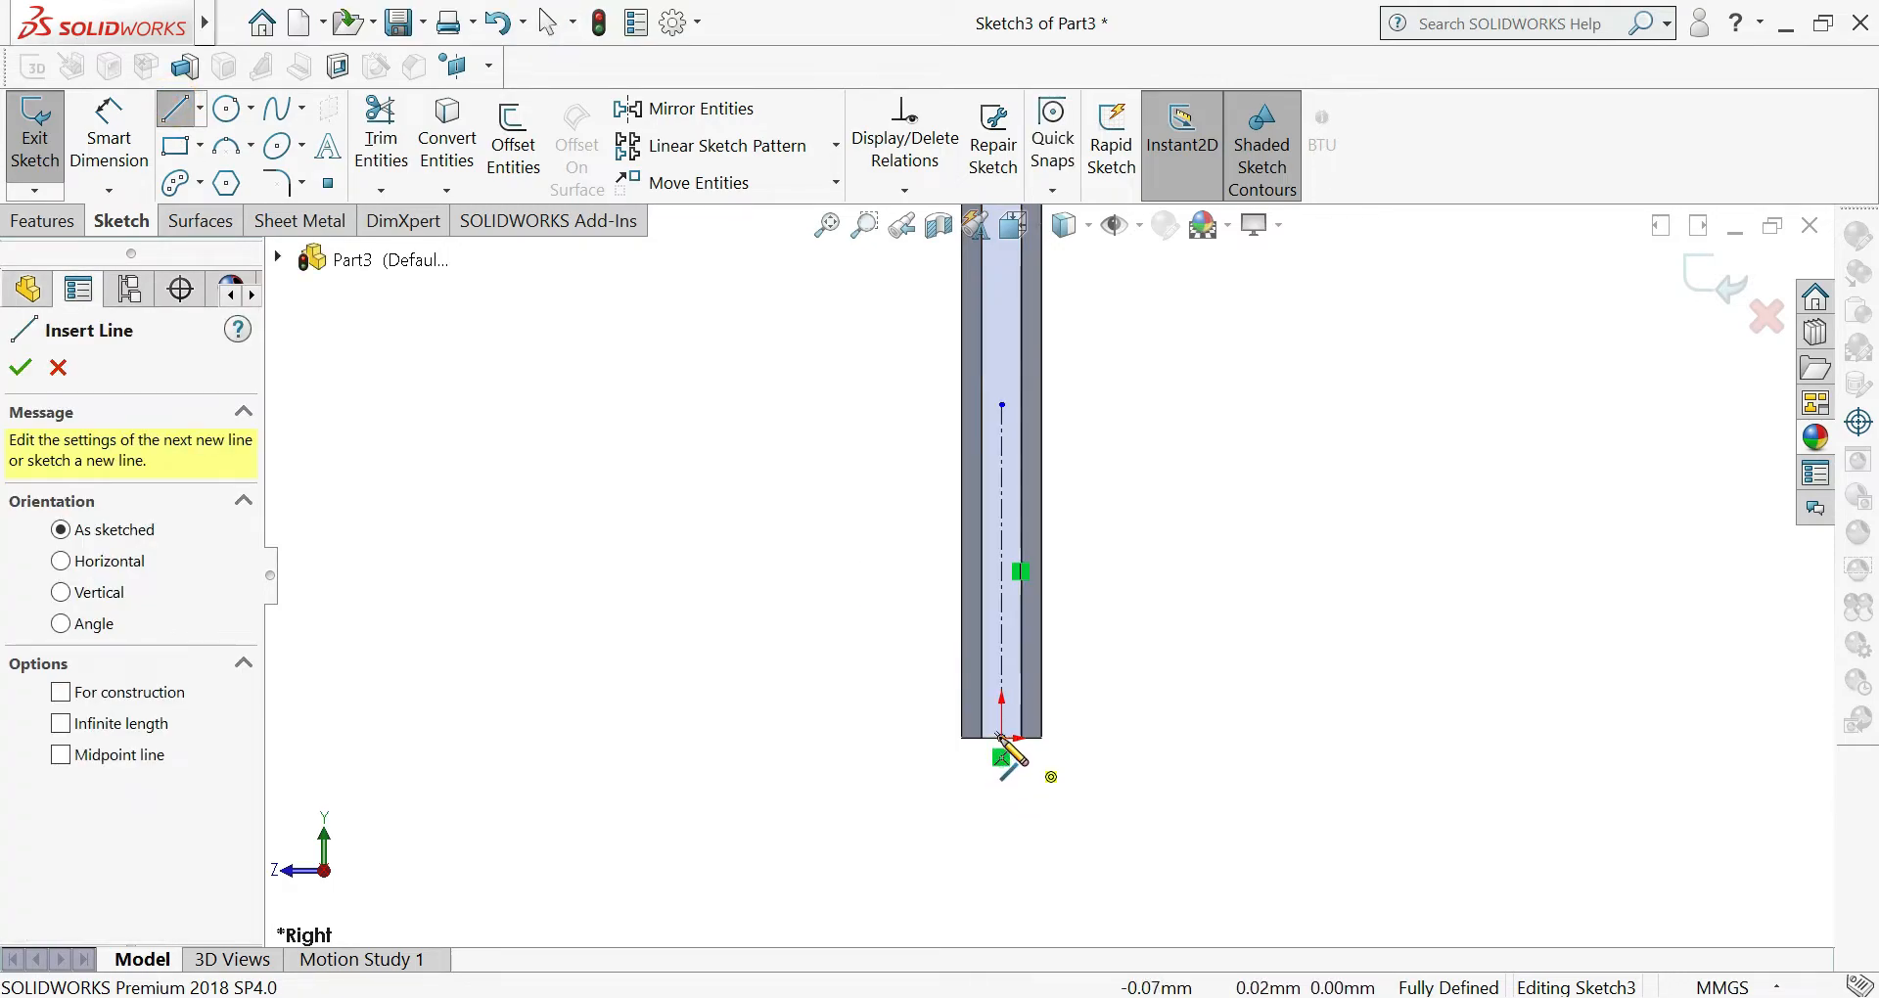
{"action": "left_click", "coordinate": [1001, 738]}
{"action": "left_click", "coordinate": [1149, 375]}
{"action": "key", "text": "Escape"}
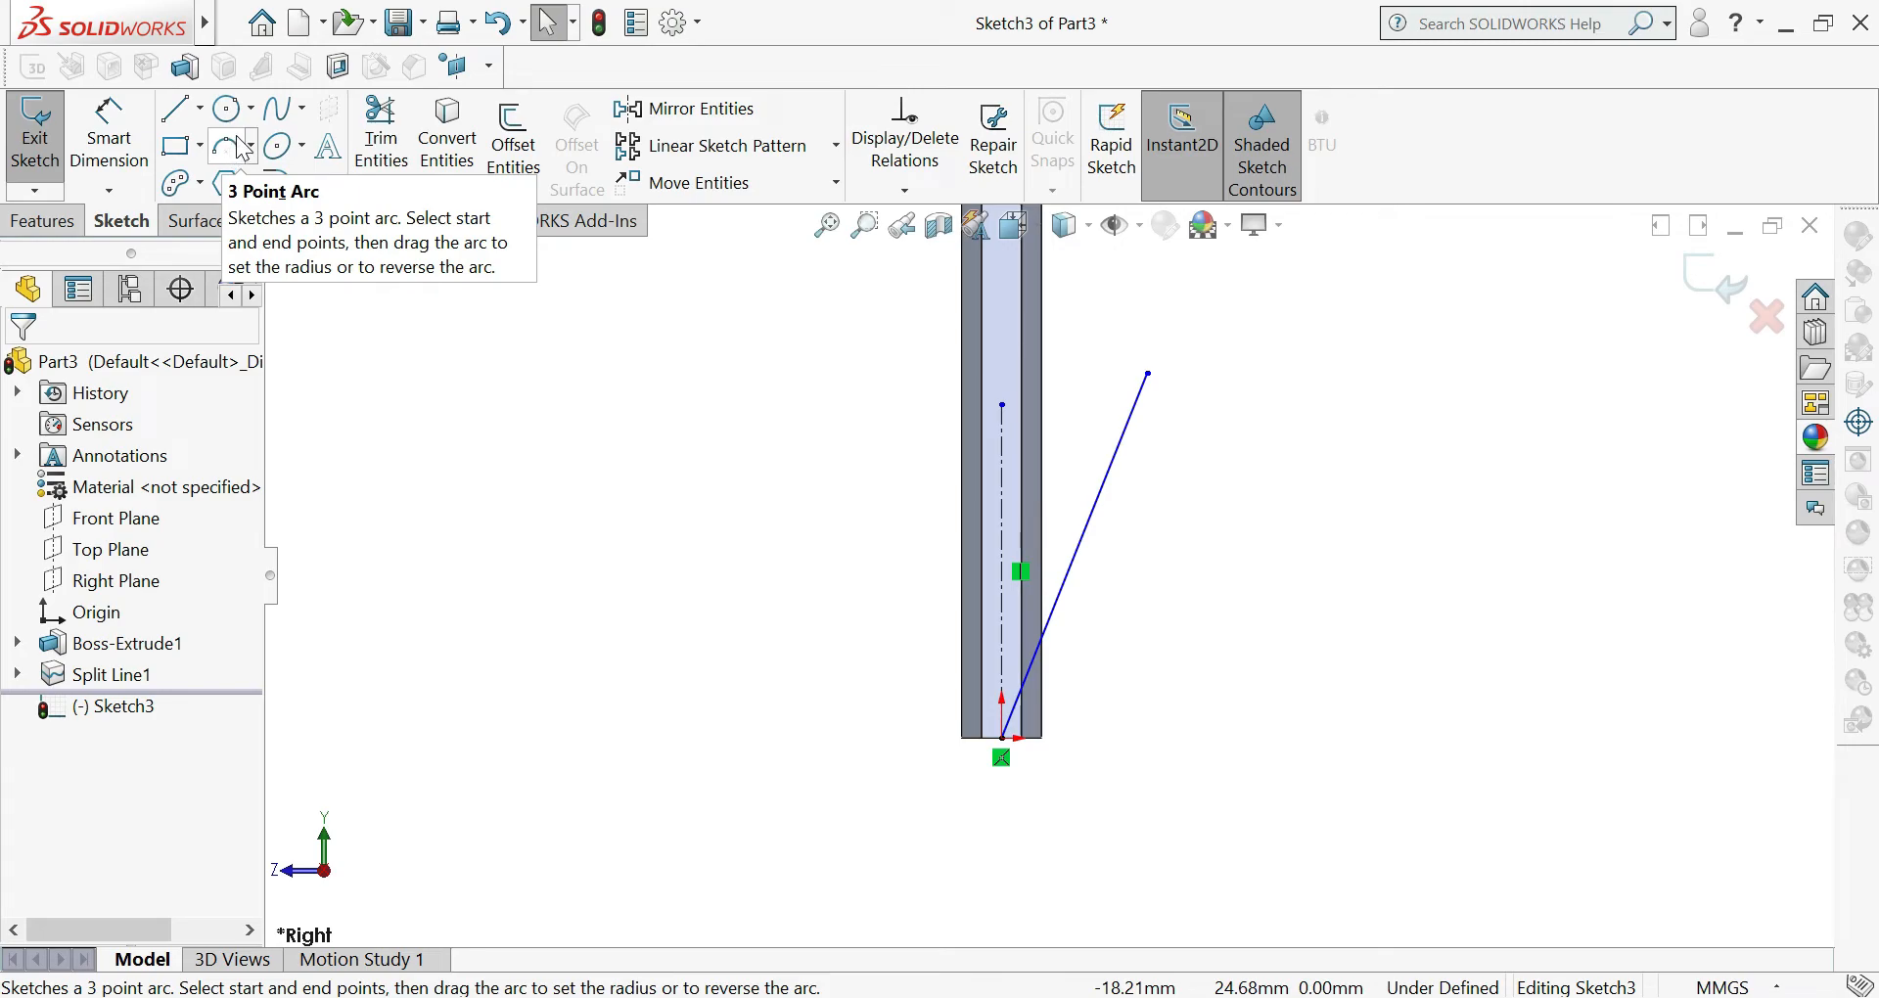
- Dimension the angle between the vertical centerline and the slanted line as 12 degrees
{"action": "left_click", "coordinate": [125, 137]}
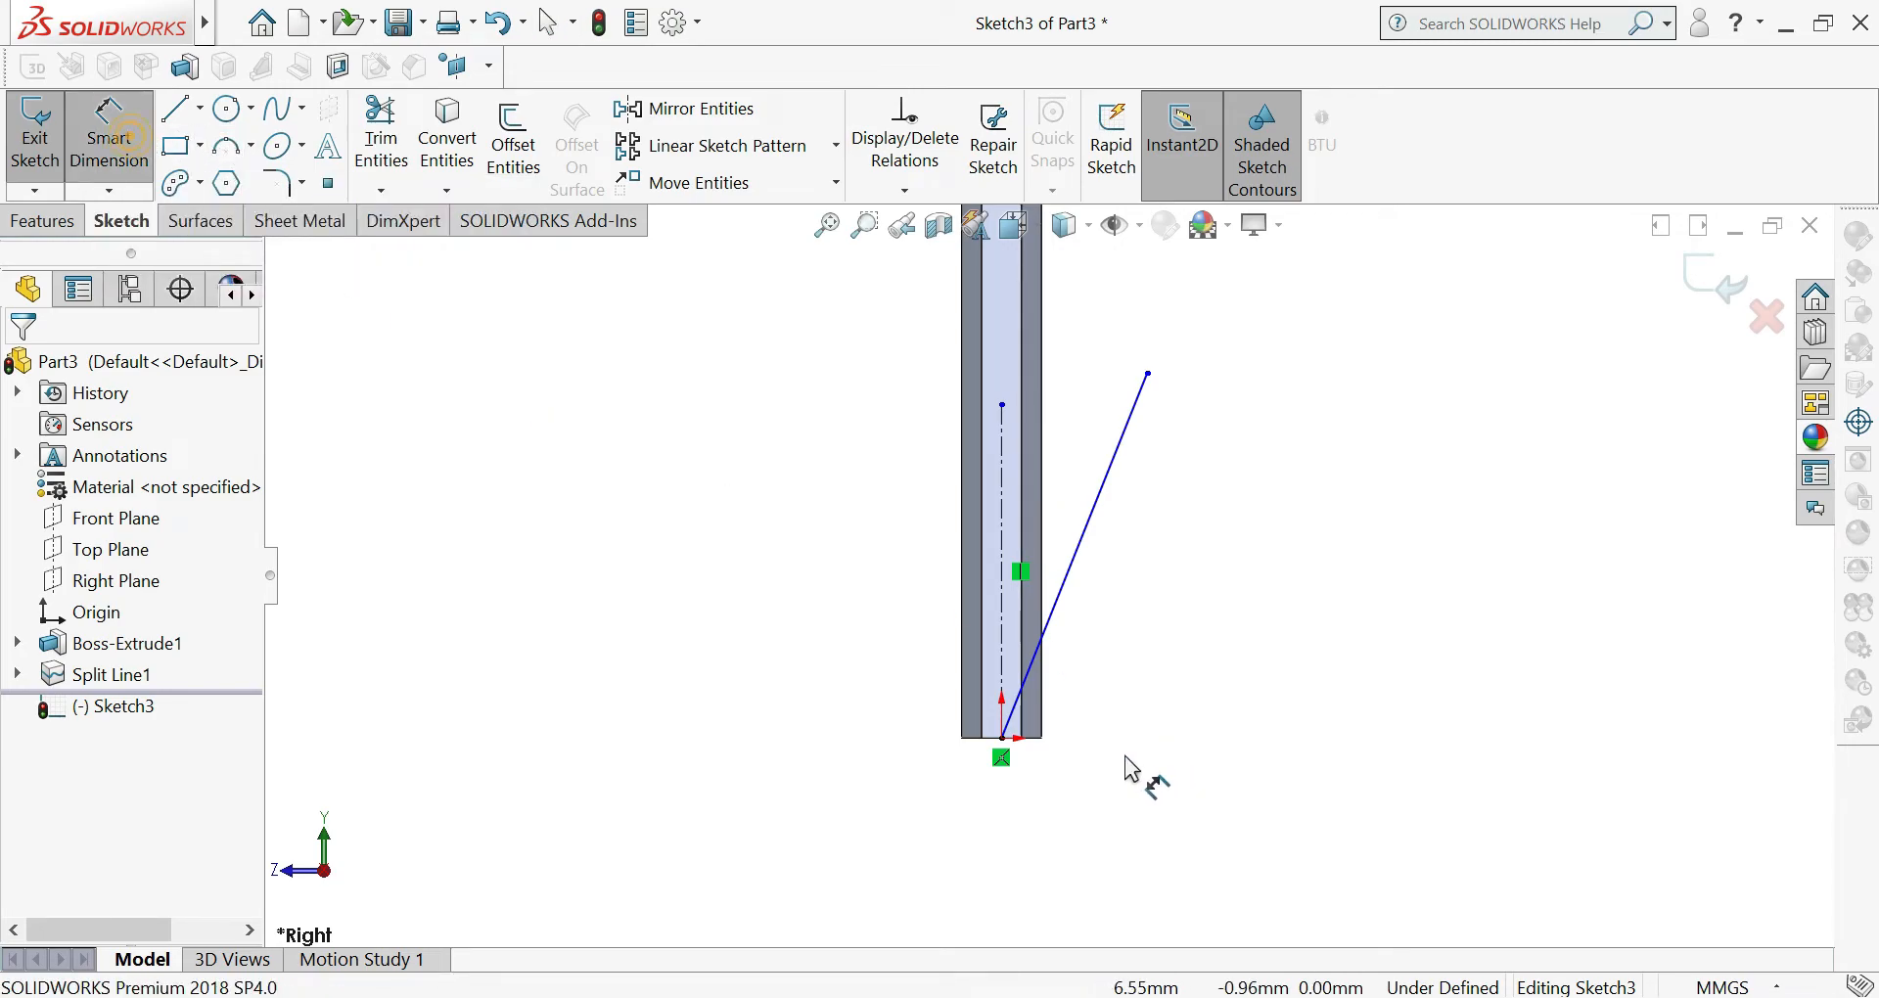
{"action": "left_click", "coordinate": [1001, 638]}
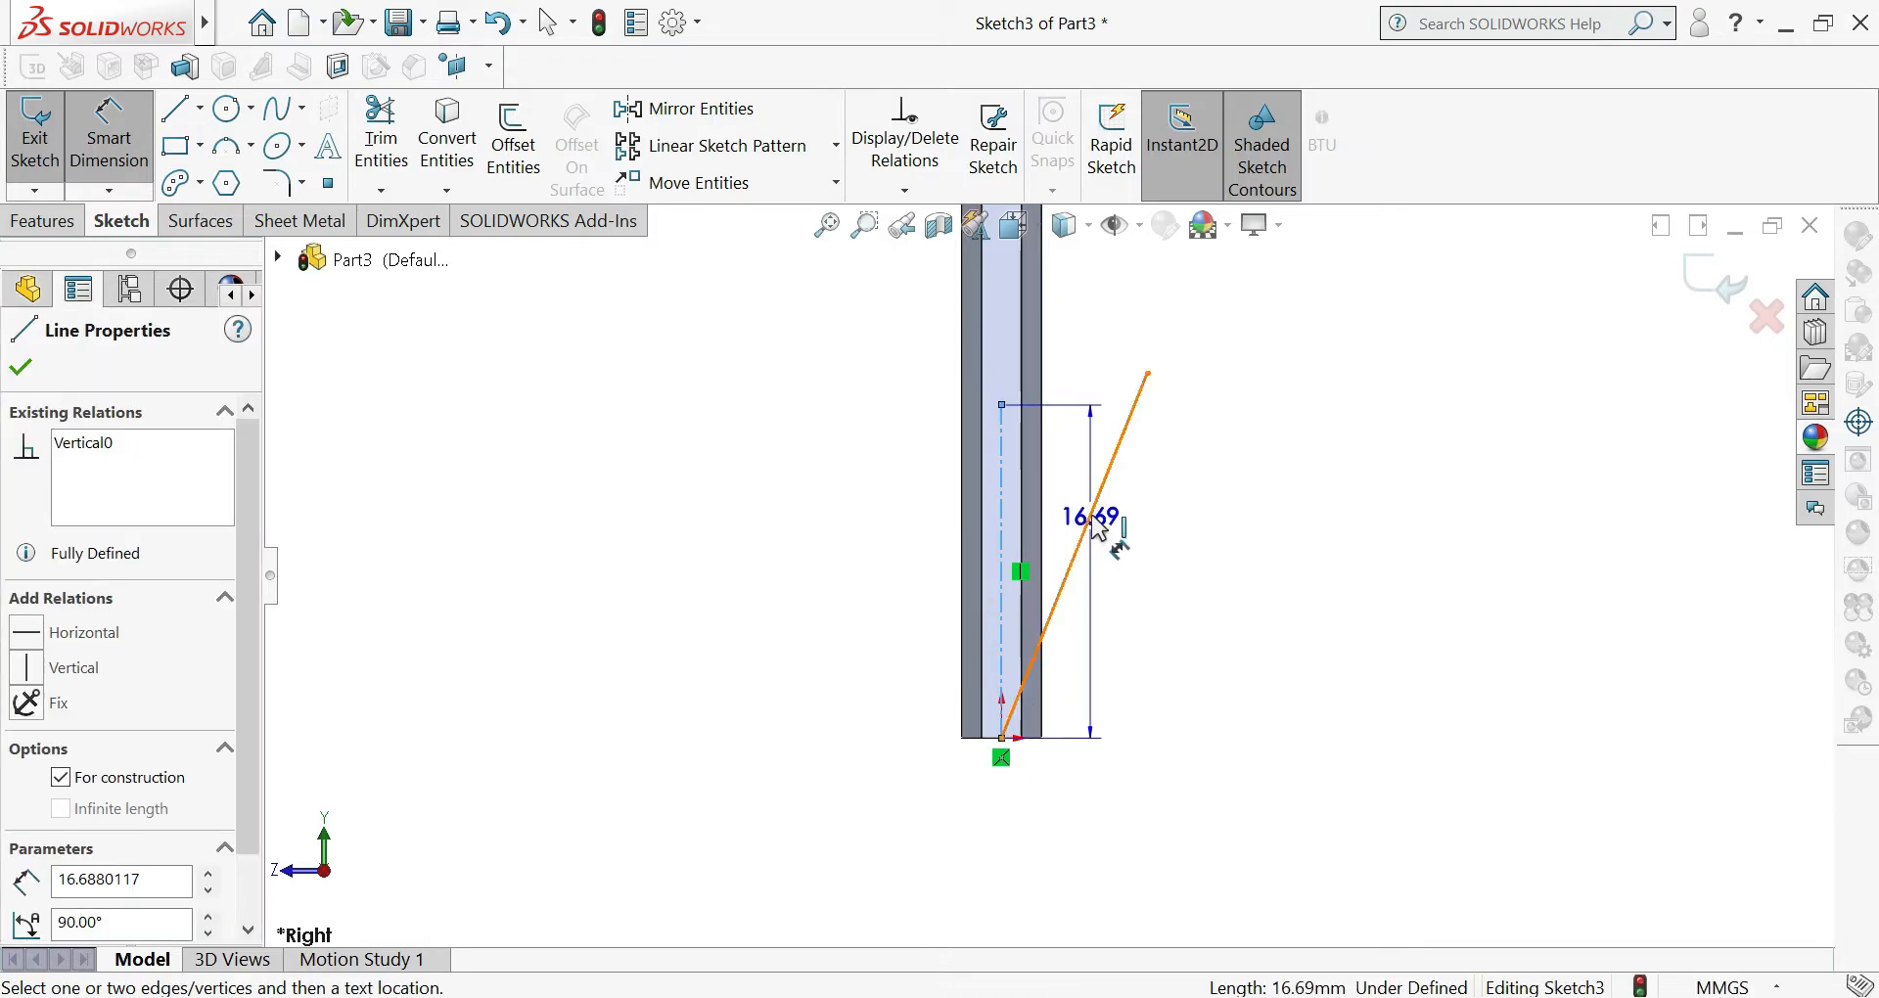
{"action": "left_click", "coordinate": [1092, 519]}
{"action": "left_click", "coordinate": [1082, 509]}
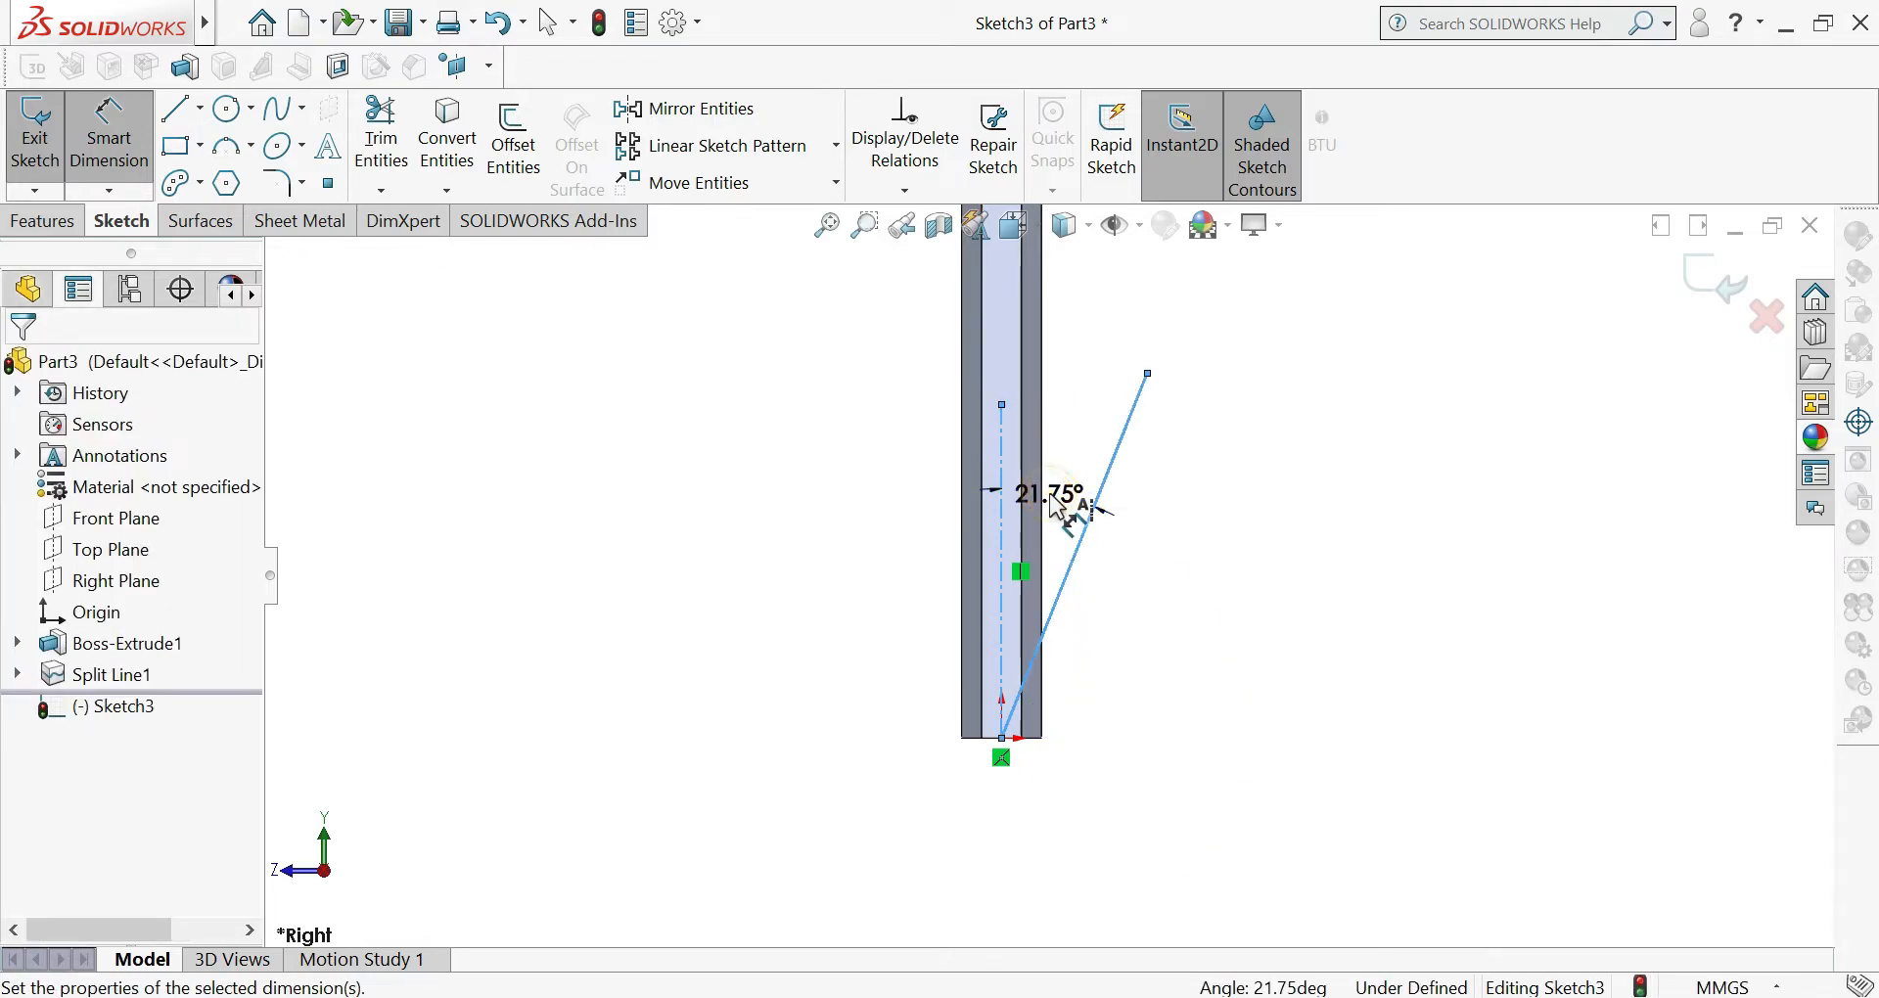
{"action": "type", "text": "12"}
{"action": "key", "text": "Return"}
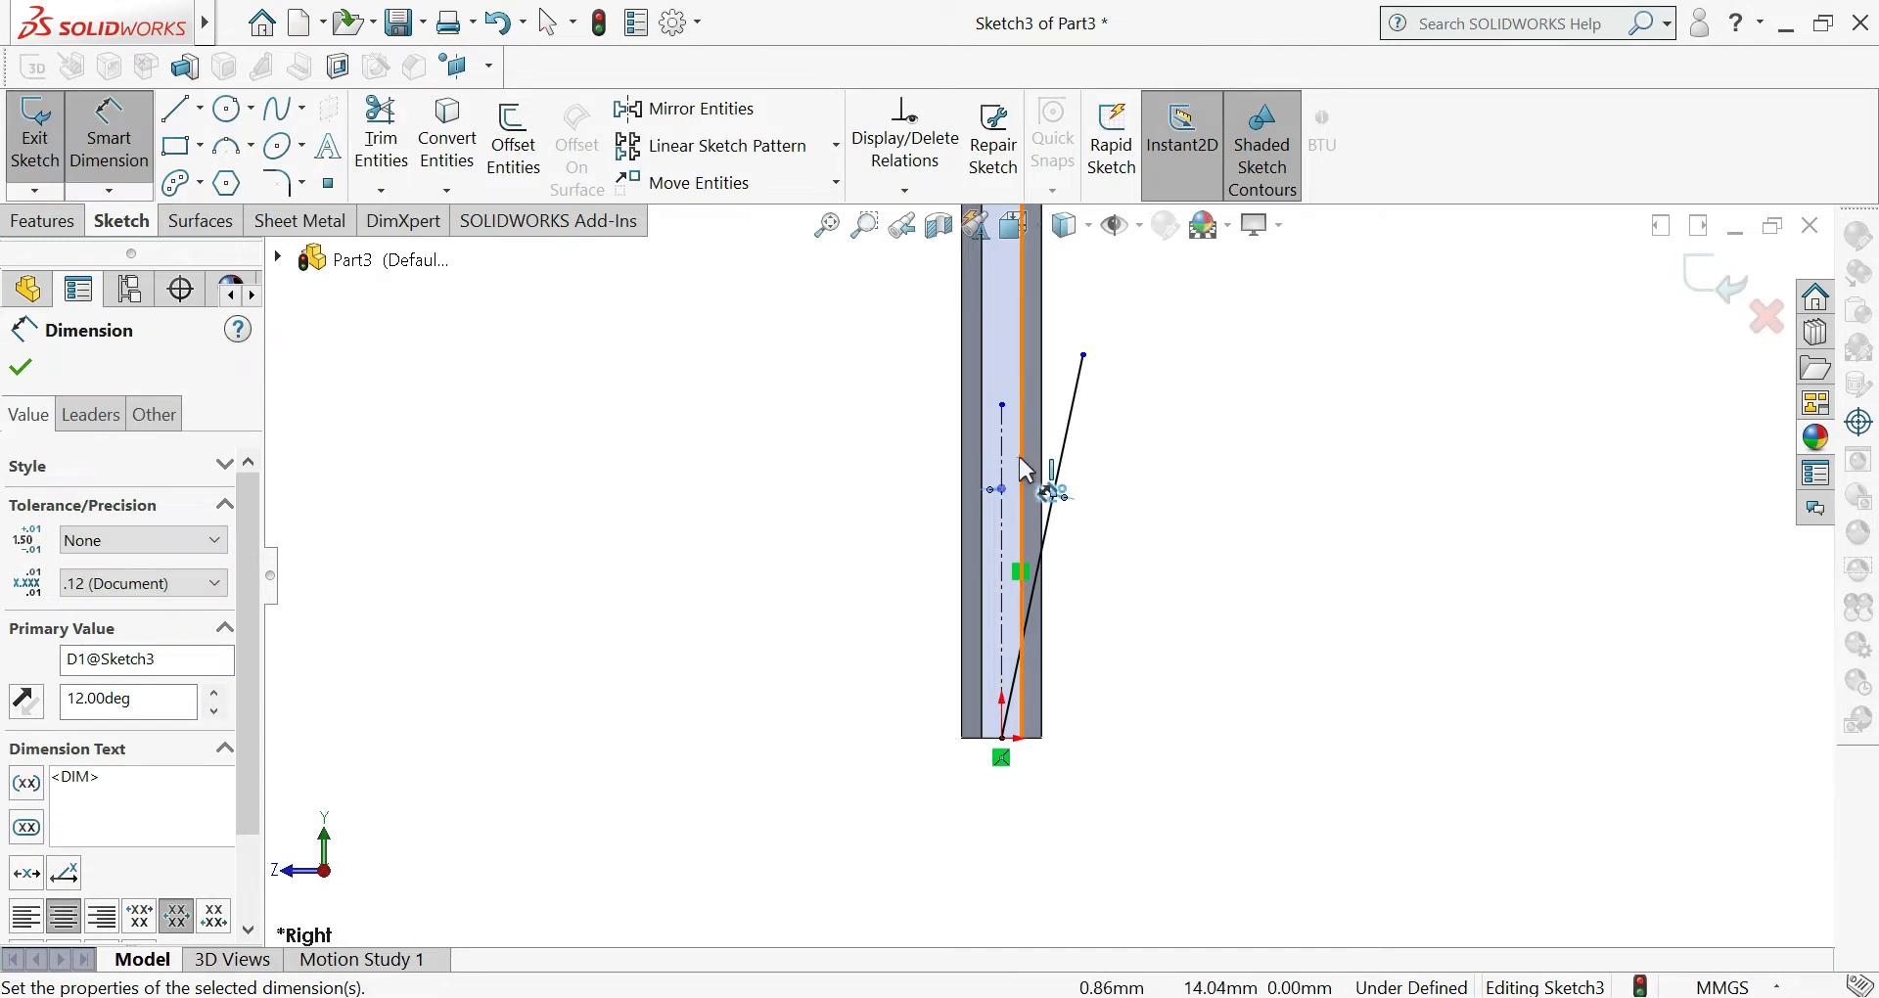
- Close the cut profile outside the rod with lines from the slanted line's upper end, outward, down to about 2.9 mm below the origin, and back to it
{"action": "left_click", "coordinate": [176, 108]}
{"action": "left_click", "coordinate": [1081, 355]}
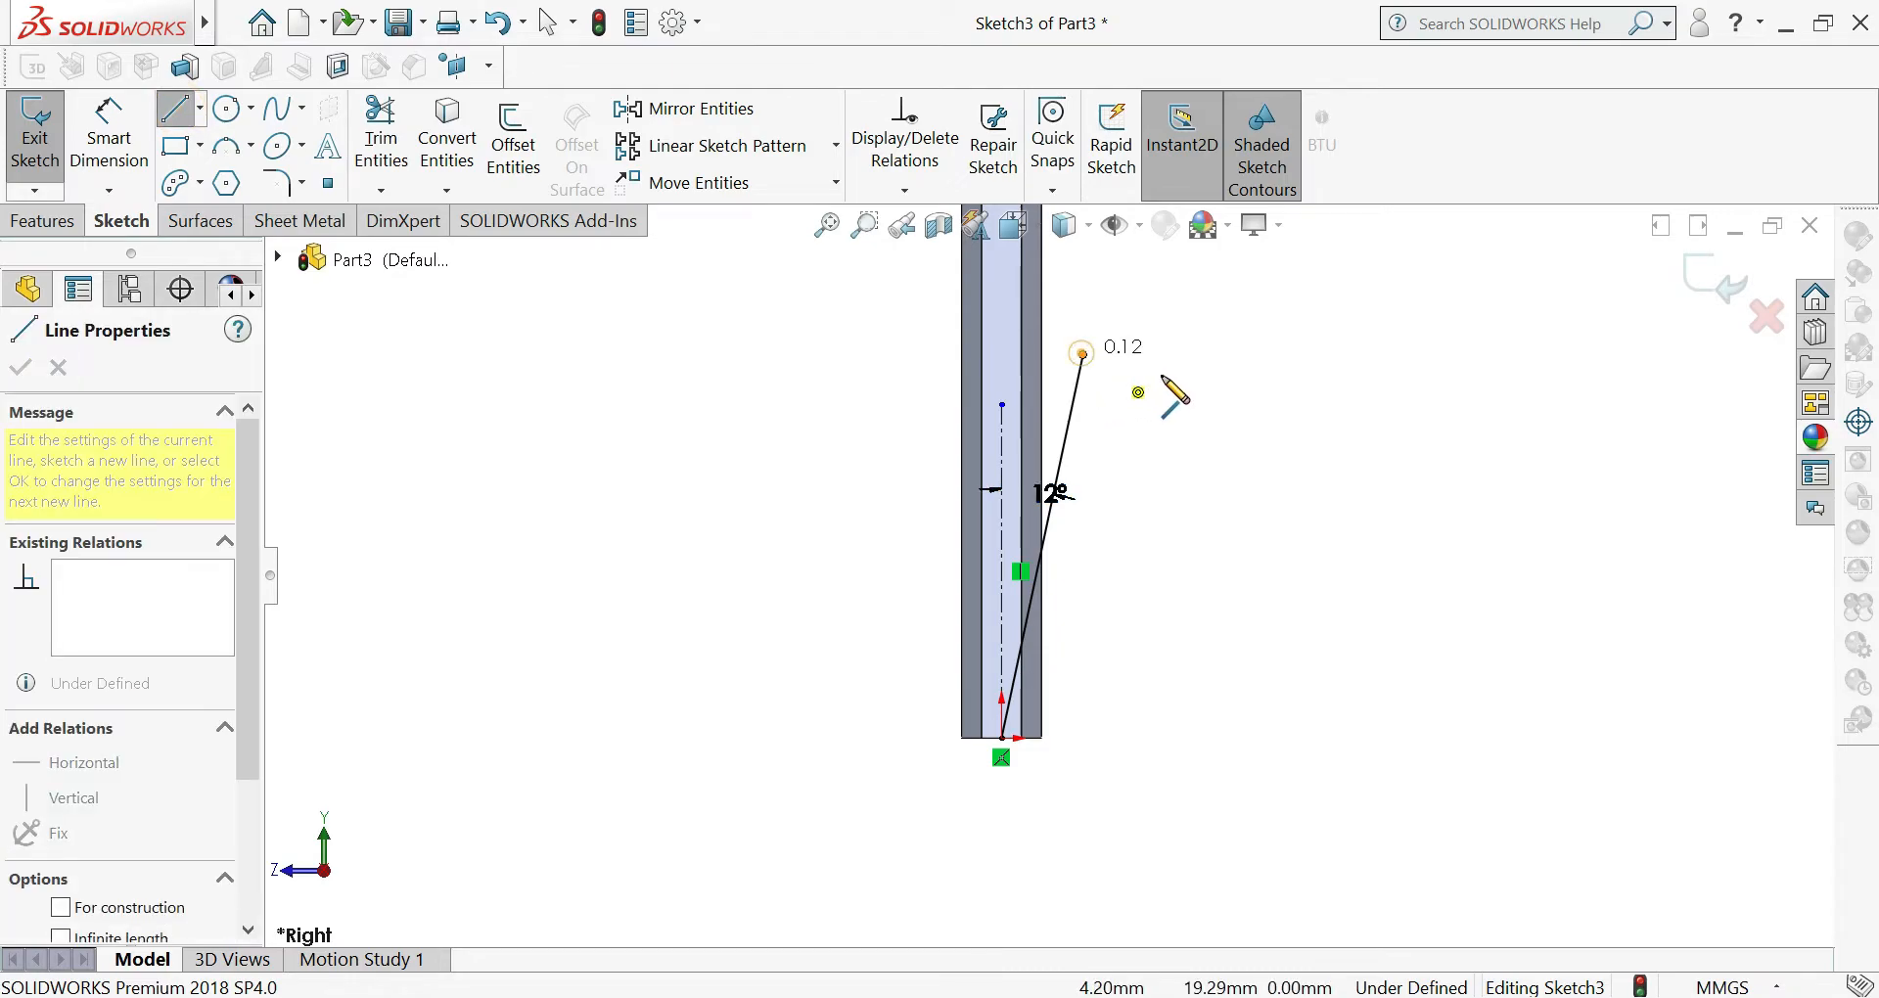
{"action": "left_click", "coordinate": [1176, 352]}
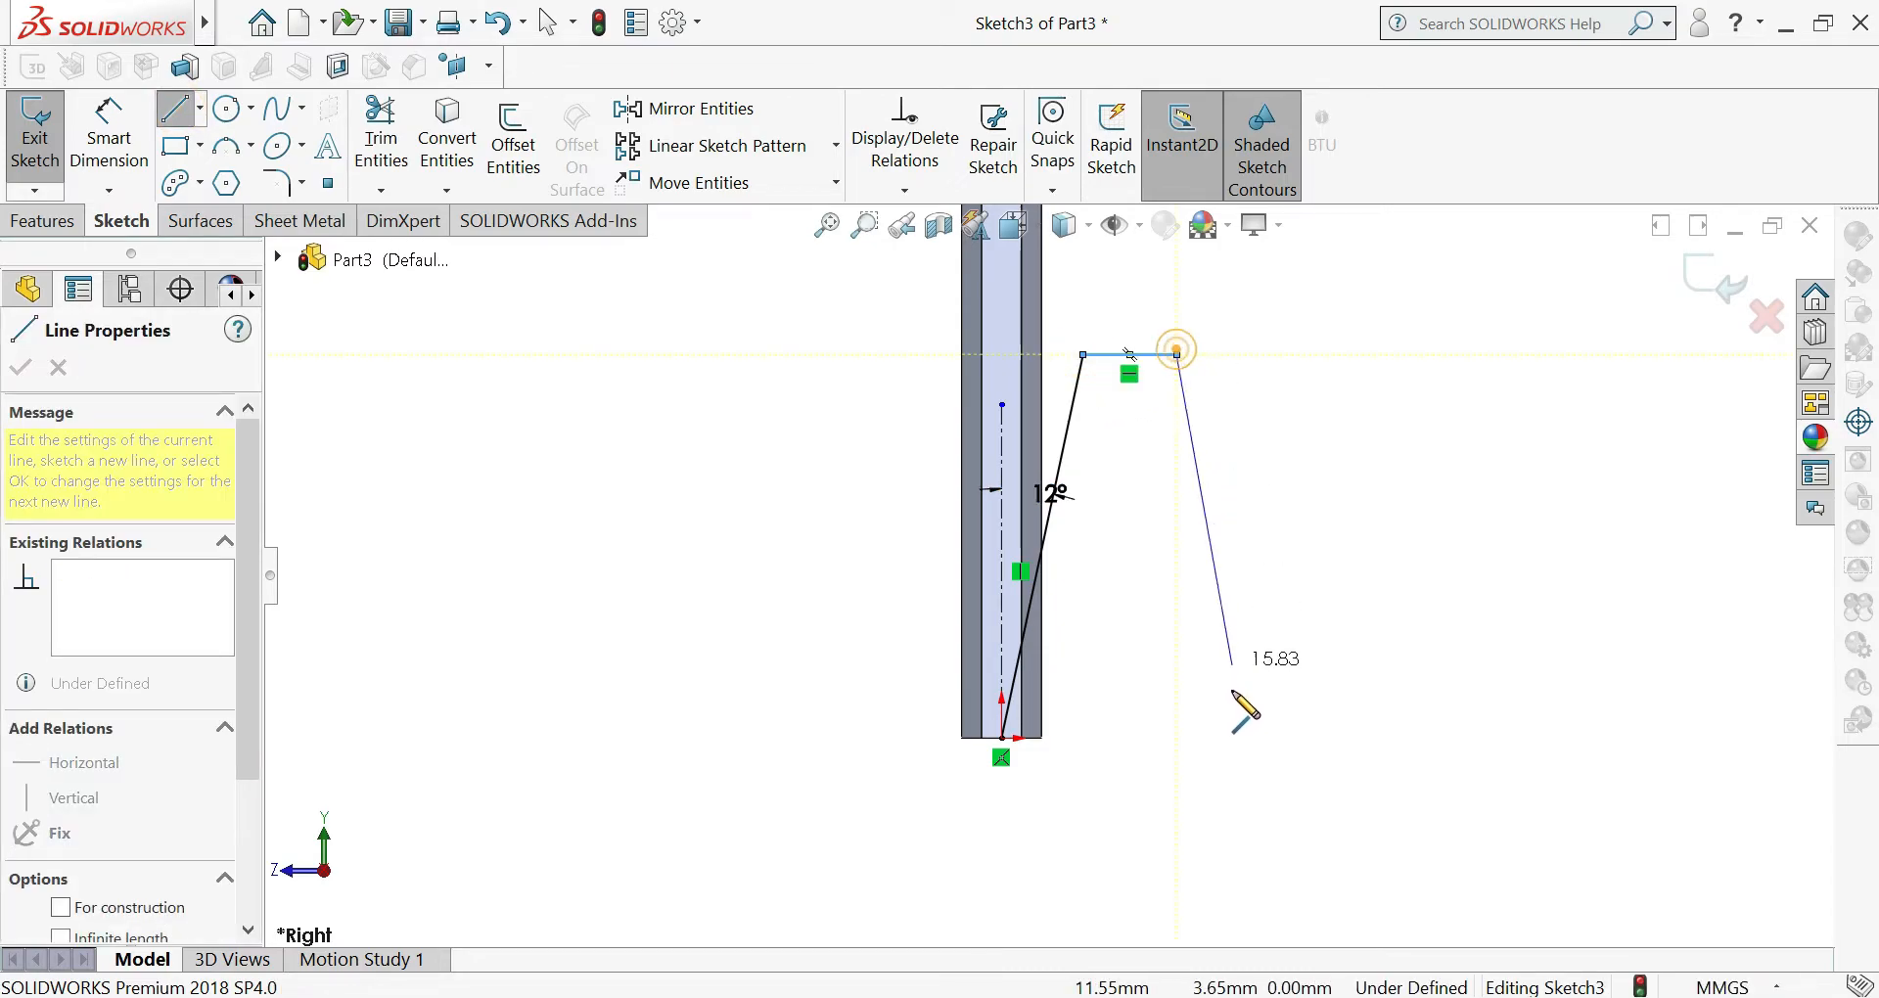
{"action": "left_click", "coordinate": [1176, 794]}
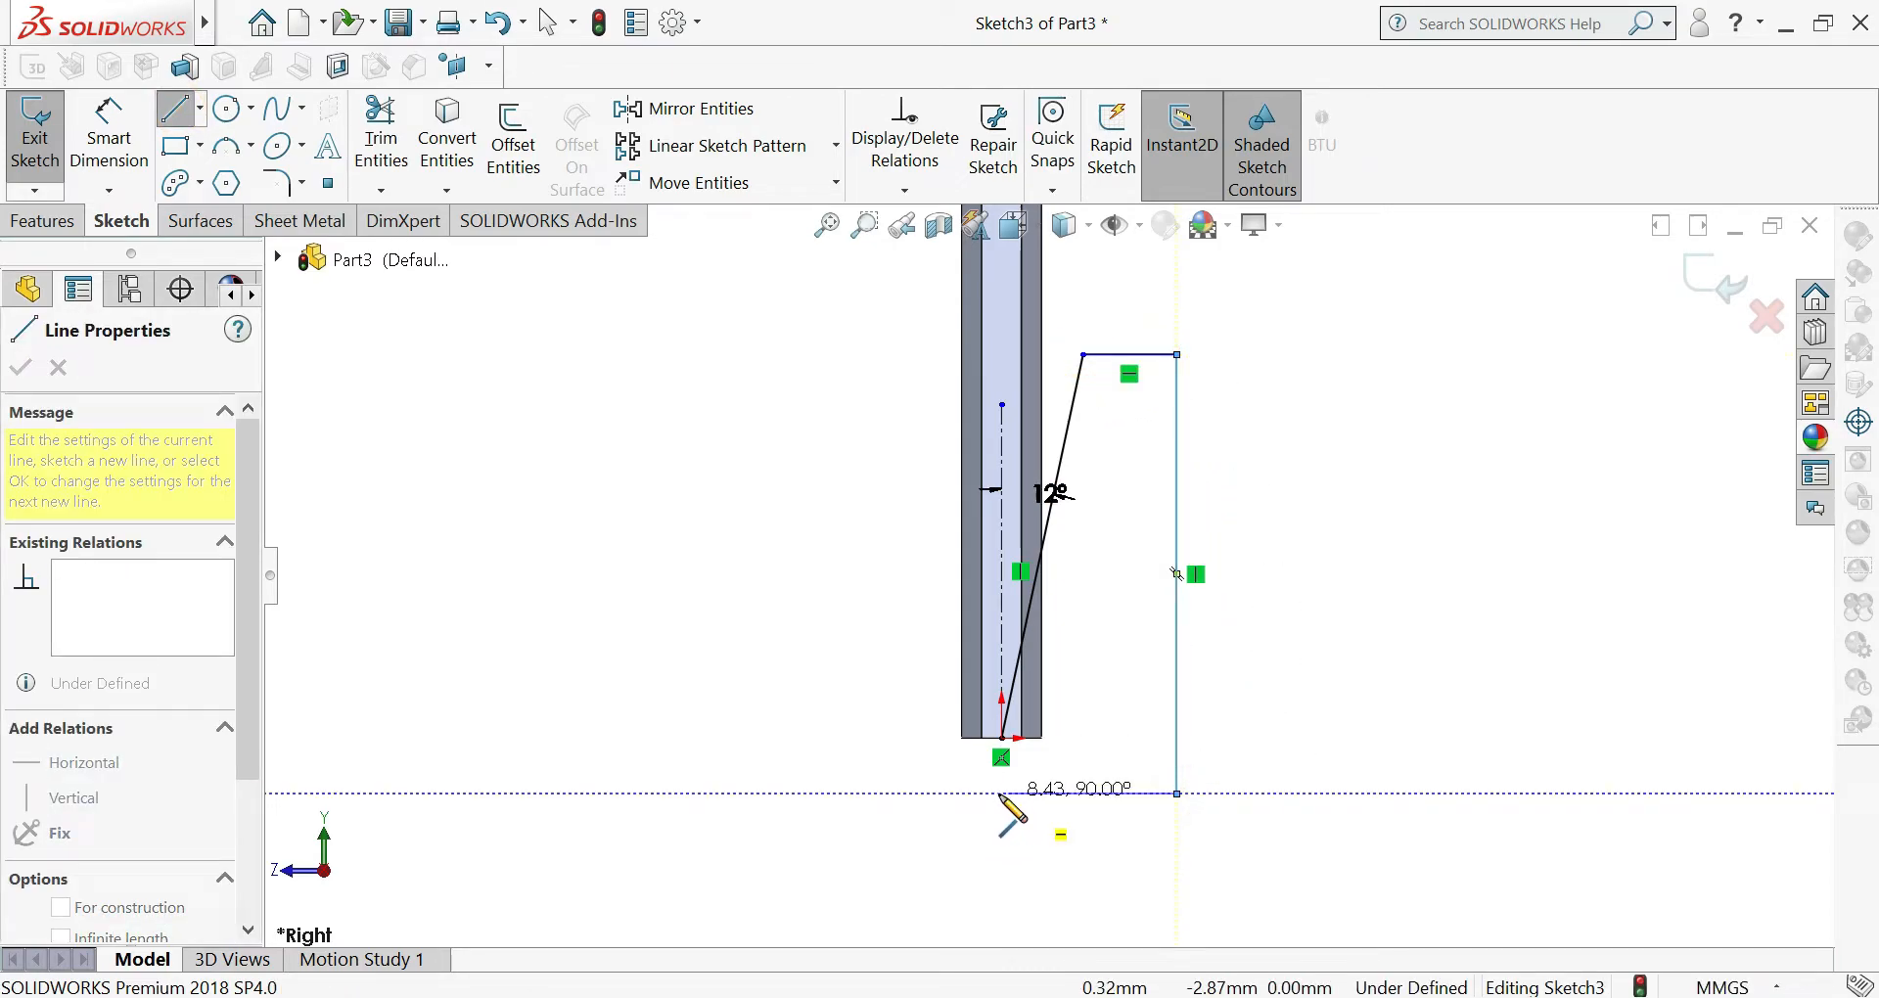
{"action": "left_click", "coordinate": [1000, 794]}
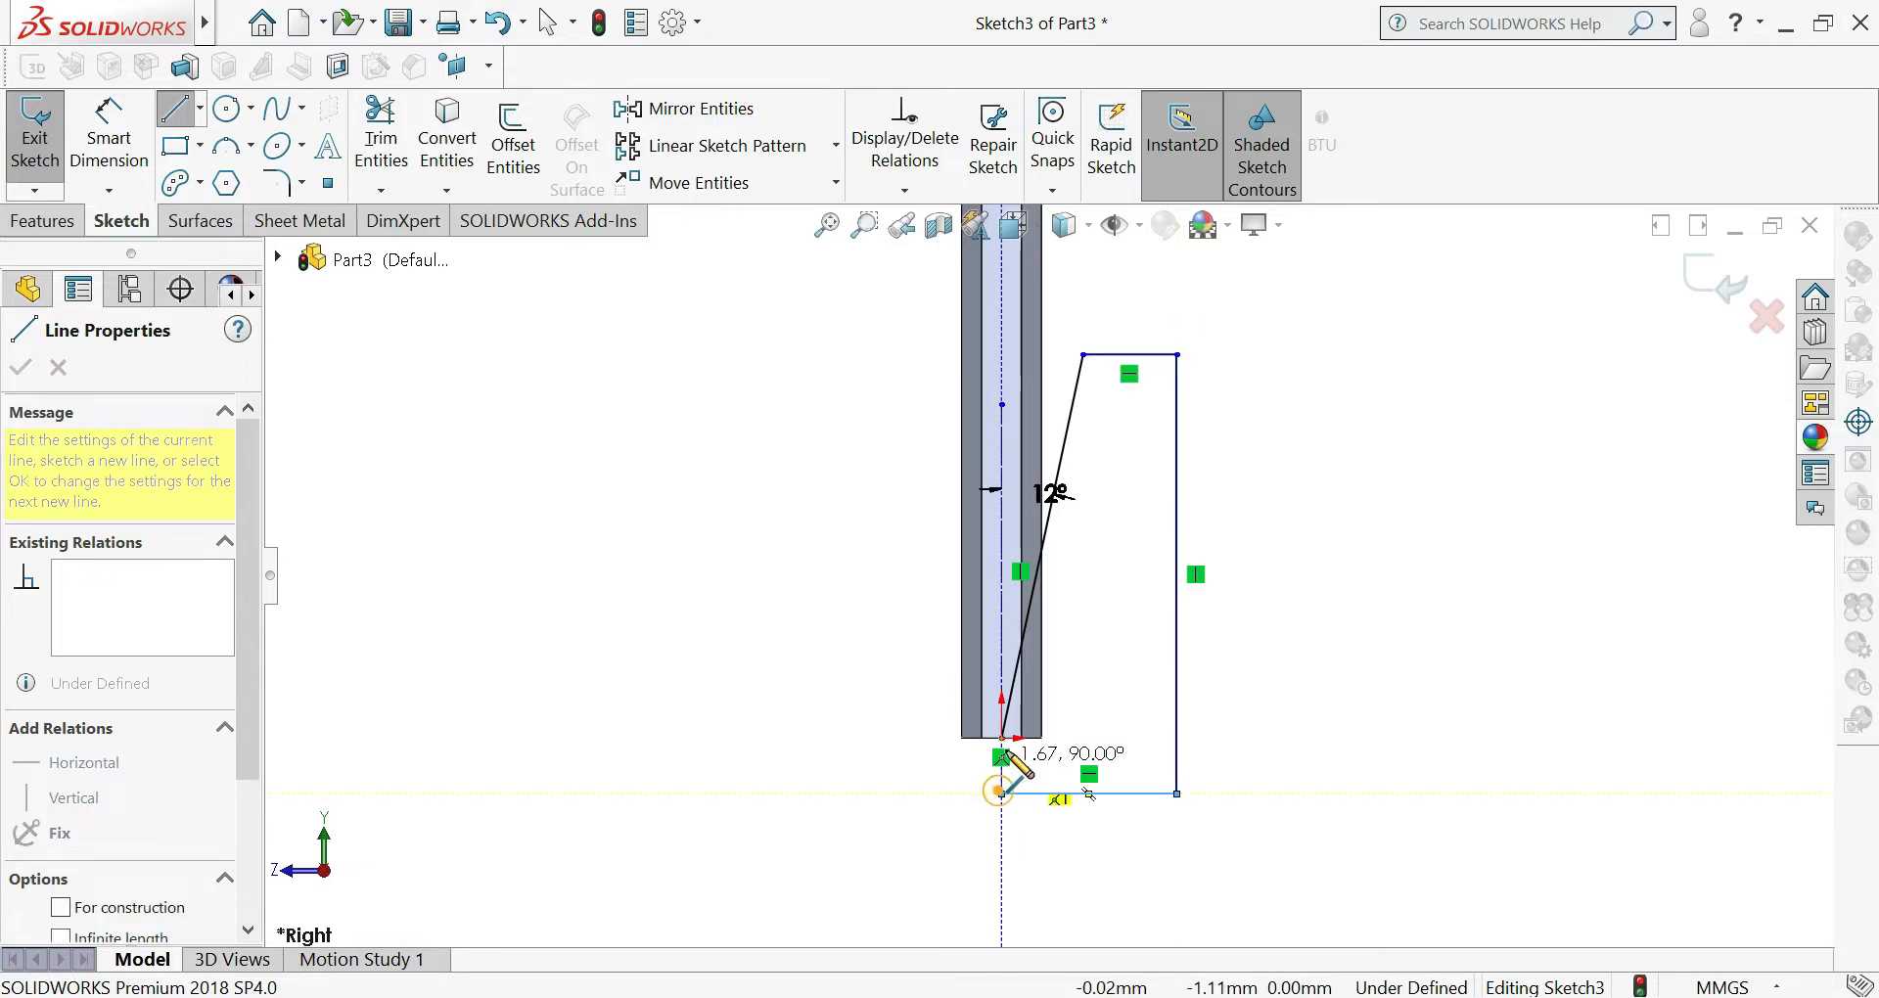
{"action": "left_click", "coordinate": [1002, 740]}
{"action": "key", "text": "Escape"}
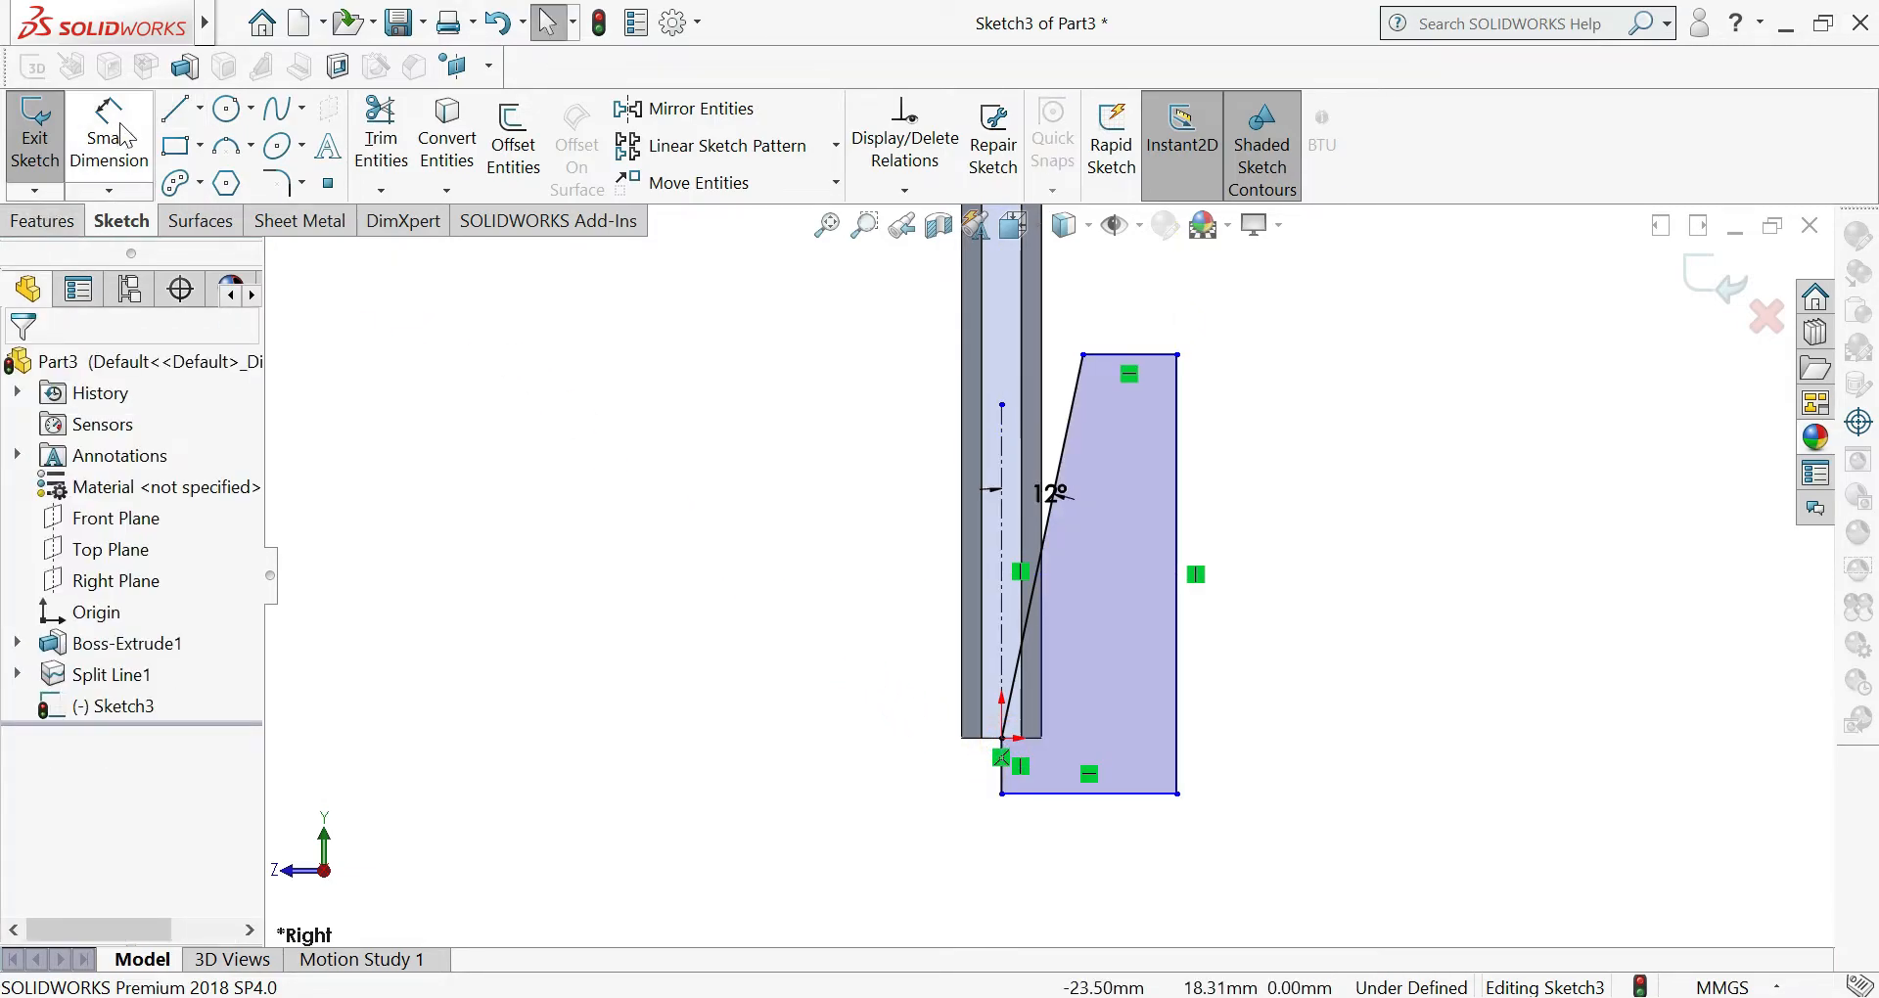
- Cut the rod's end to a point by revolving the closed profile 360 degrees about the centerline
{"action": "left_click", "coordinate": [42, 221]}
{"action": "left_click", "coordinate": [553, 147]}
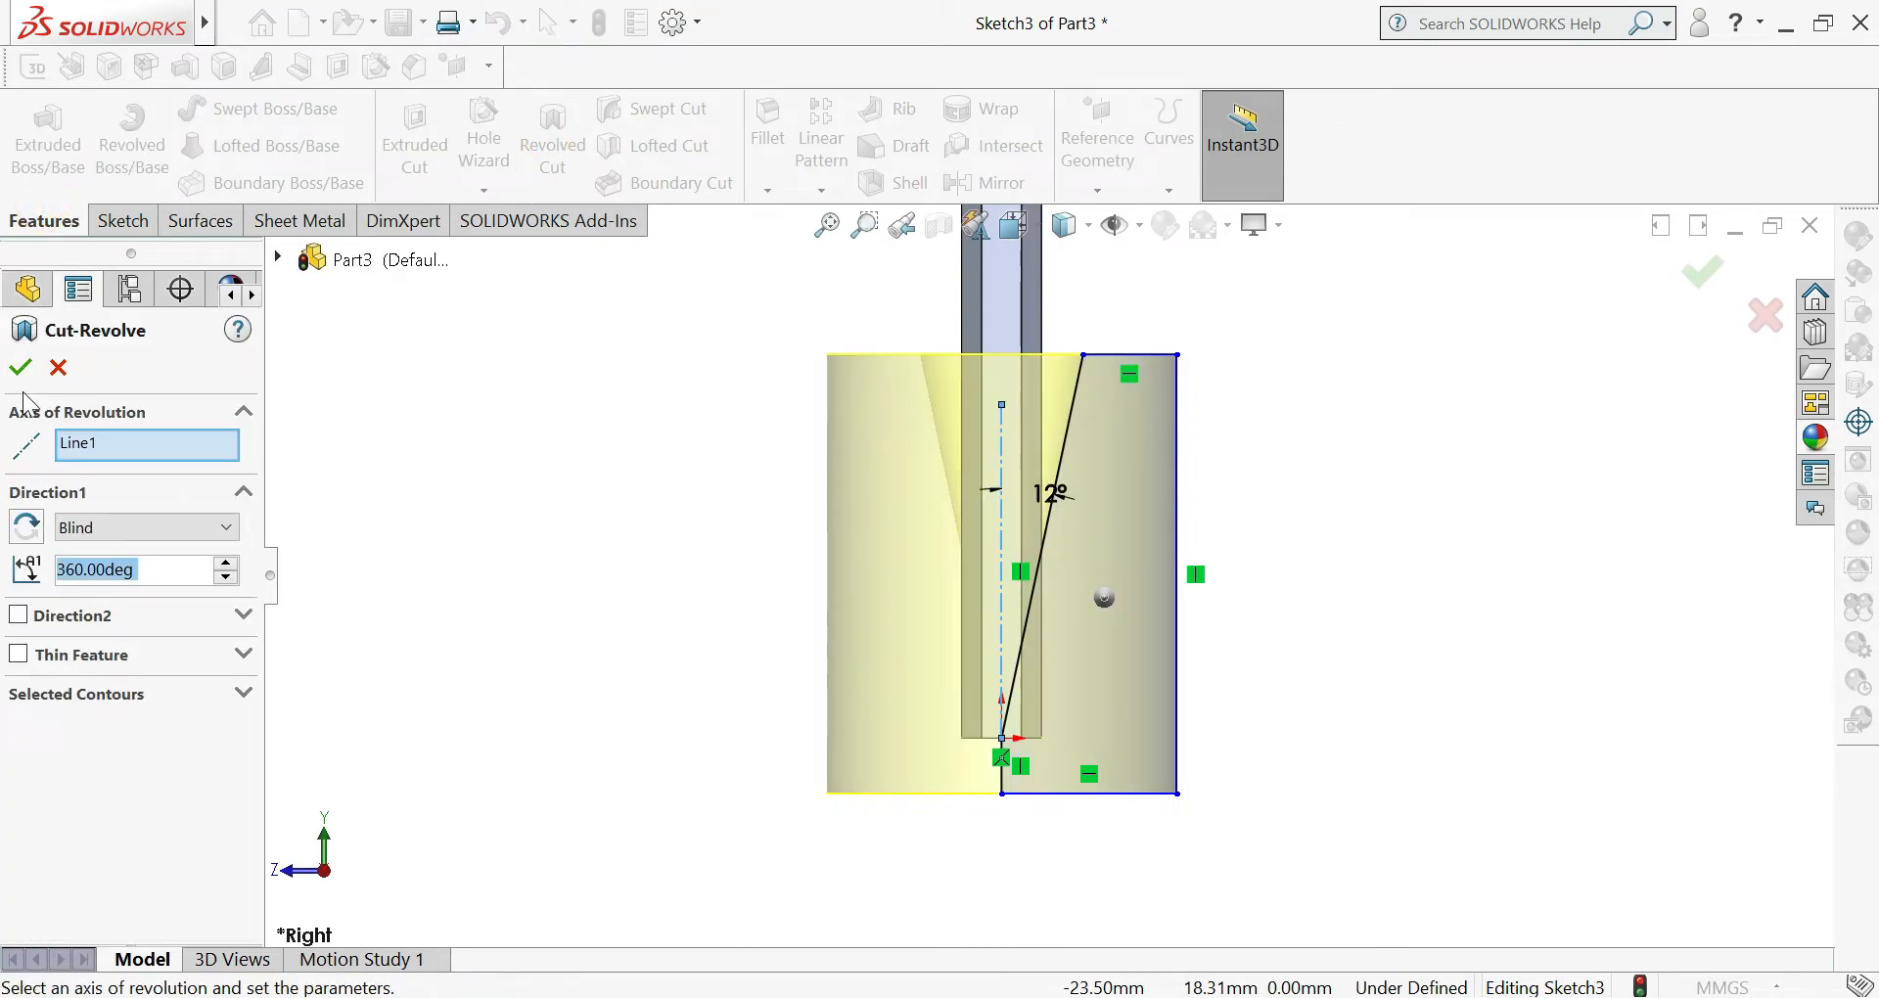
{"action": "left_click", "coordinate": [19, 367]}
{"action": "mouse_move", "coordinate": [565, 520]}
{"action": "middle_mouse_down"}
{"action": "mouse_move", "coordinate": [994, 616]}
{"action": "mouse_move", "coordinate": [760, 616]}
{"action": "mouse_move", "coordinate": [1162, 538]}
{"action": "mouse_move", "coordinate": [1050, 650]}
{"action": "middle_mouse_up"}
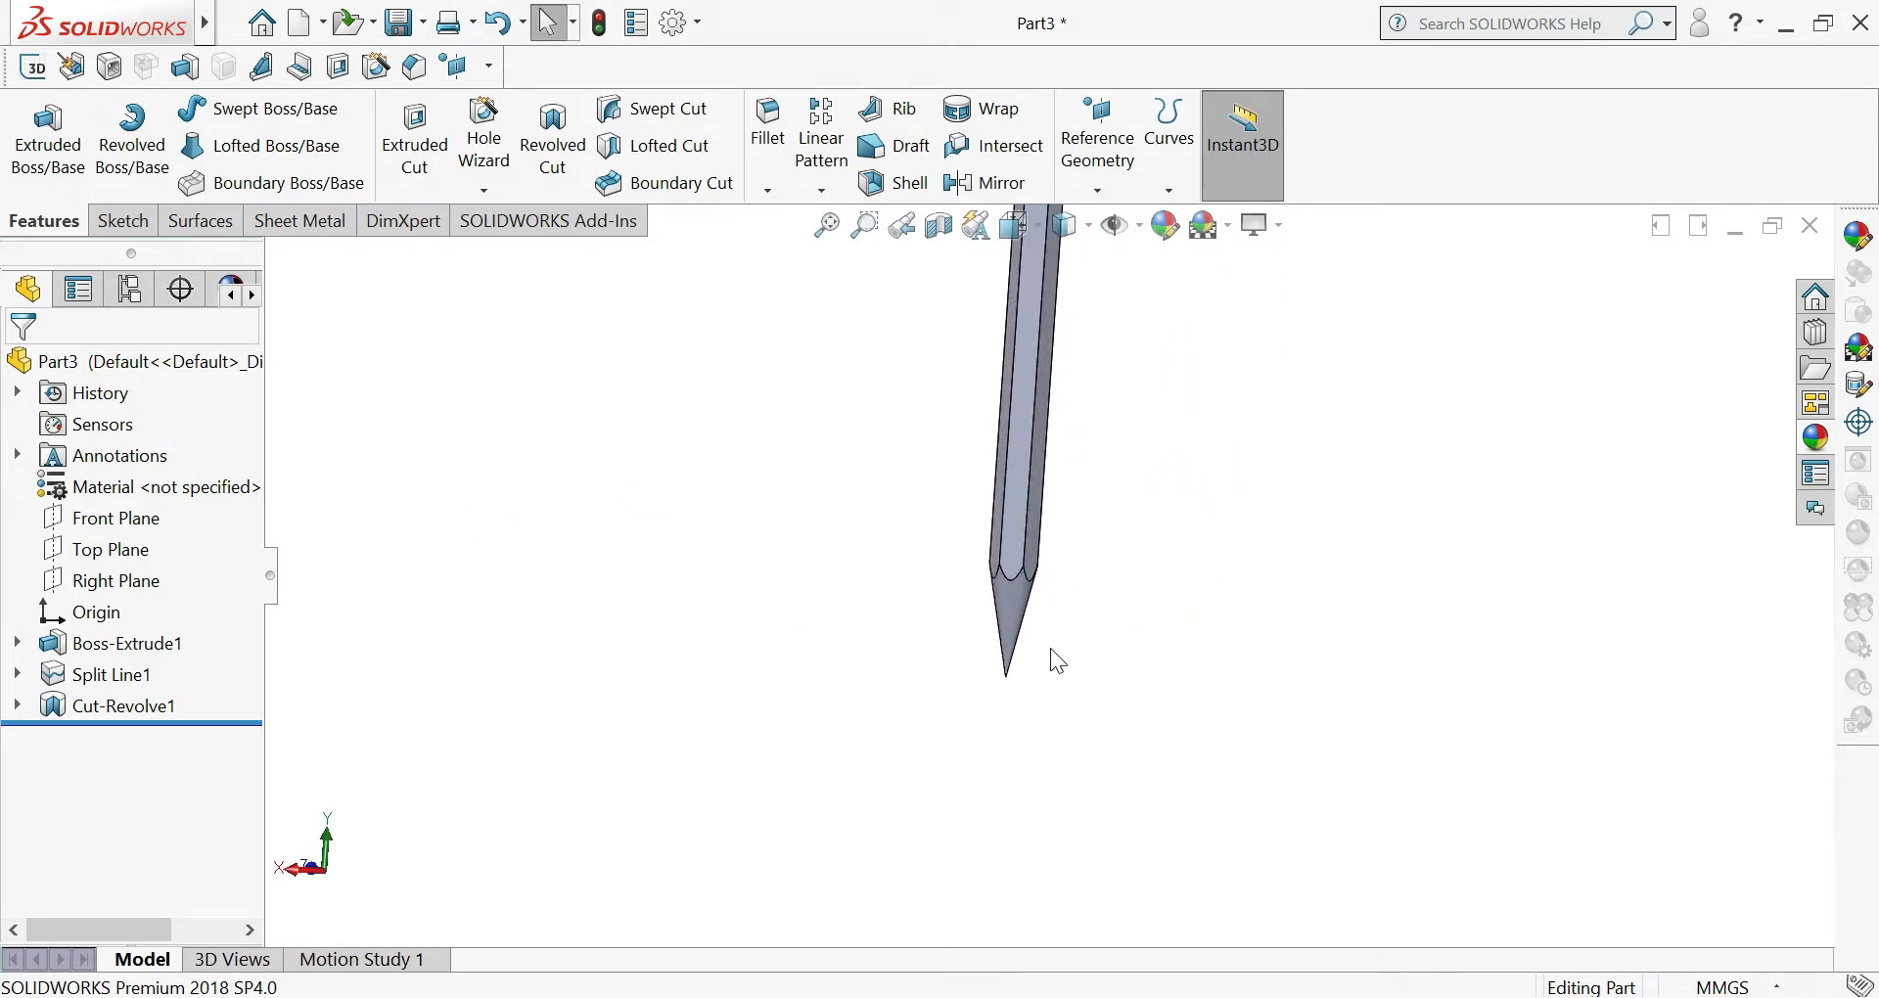
- Start a sketch on the Right Plane and draw a horizontal line about 4 mm long across the conical tip, slightly above its point
{"action": "left_click", "coordinate": [106, 581]}
{"action": "left_click", "coordinate": [113, 547]}
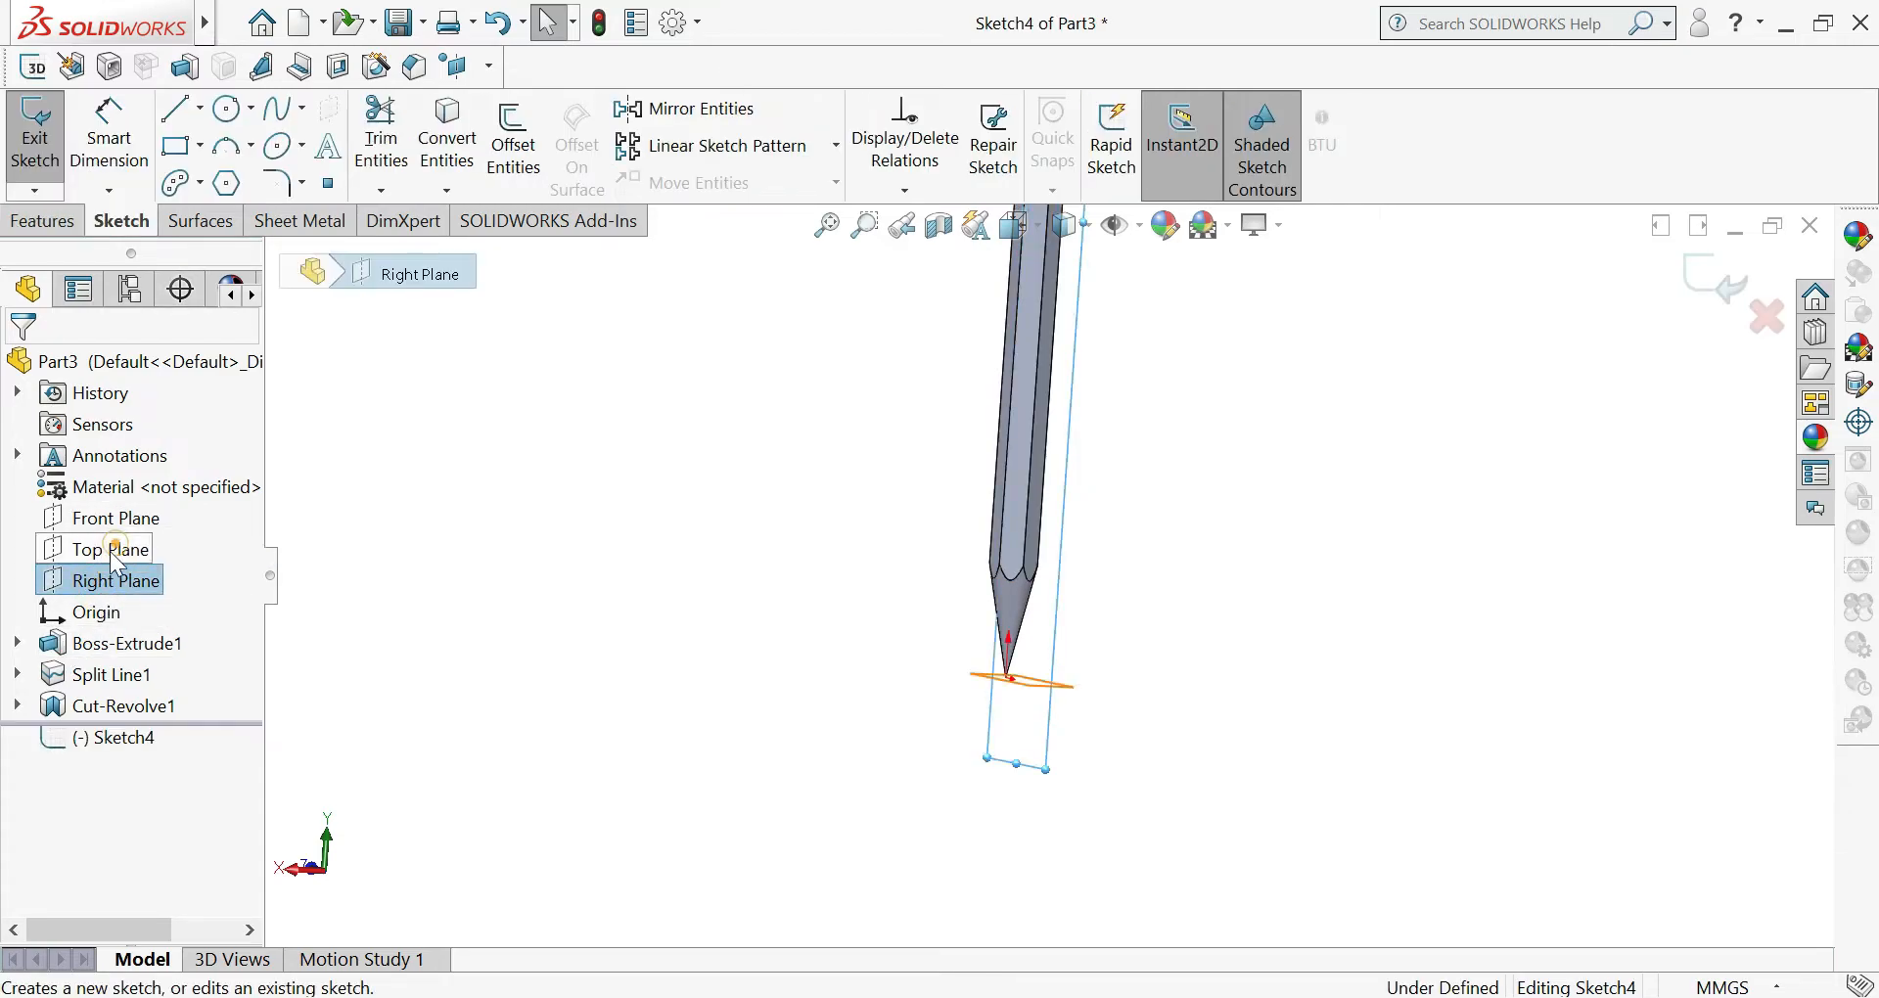
{"action": "left_click", "coordinate": [115, 740]}
{"action": "left_click", "coordinate": [173, 702]}
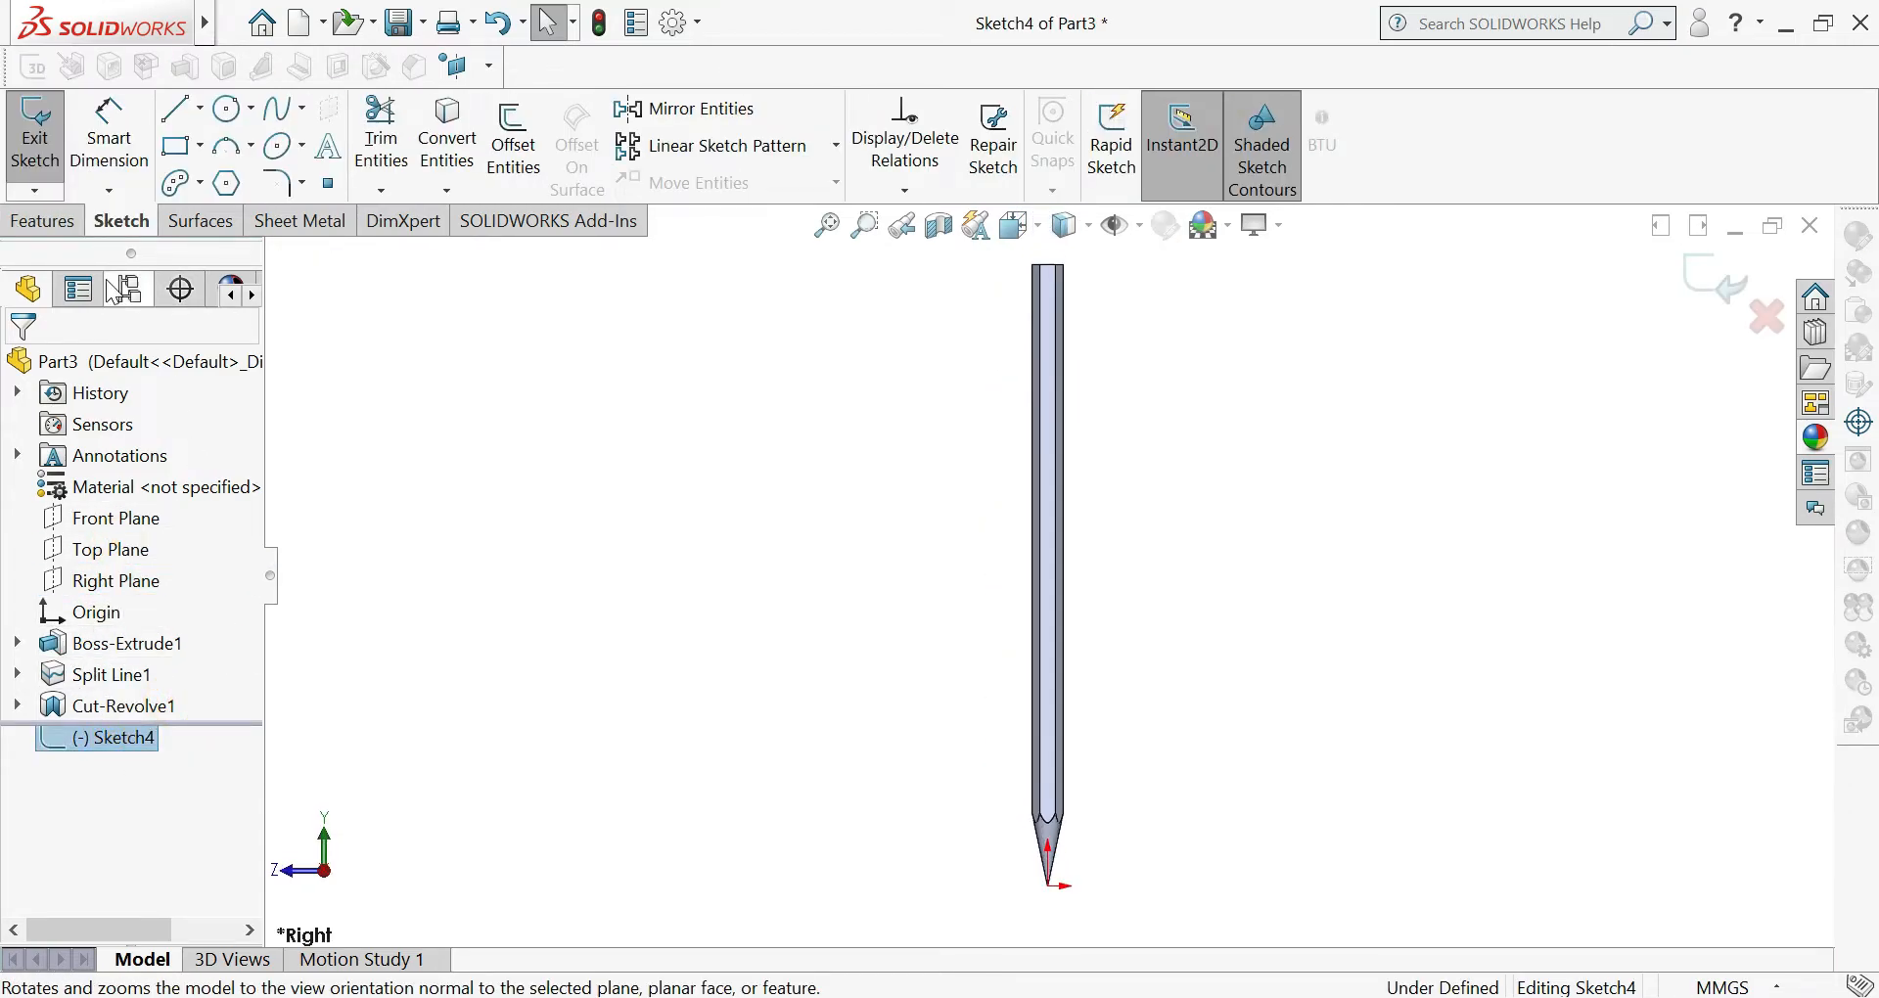
{"action": "left_click", "coordinate": [176, 108]}
{"action": "scroll", "coordinate": [995, 827], "scroll_direction": "down", "scroll_amount": 5}
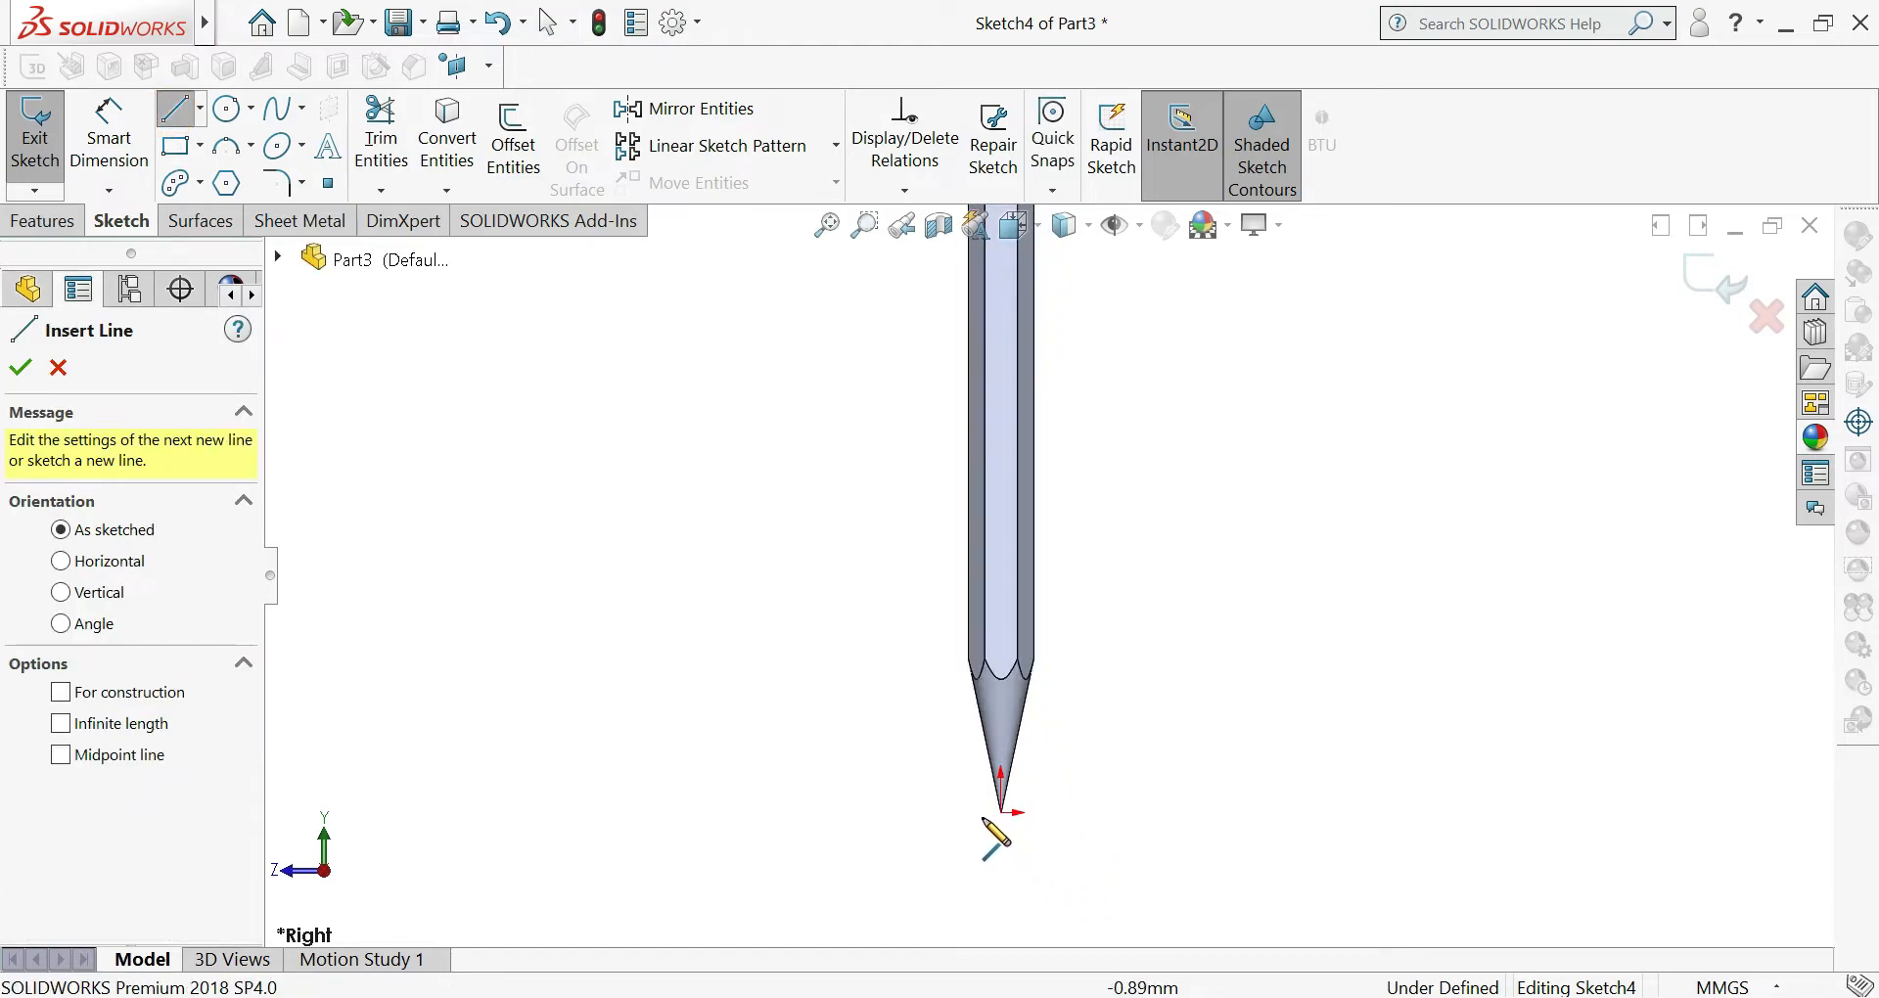
{"action": "left_click", "coordinate": [976, 738]}
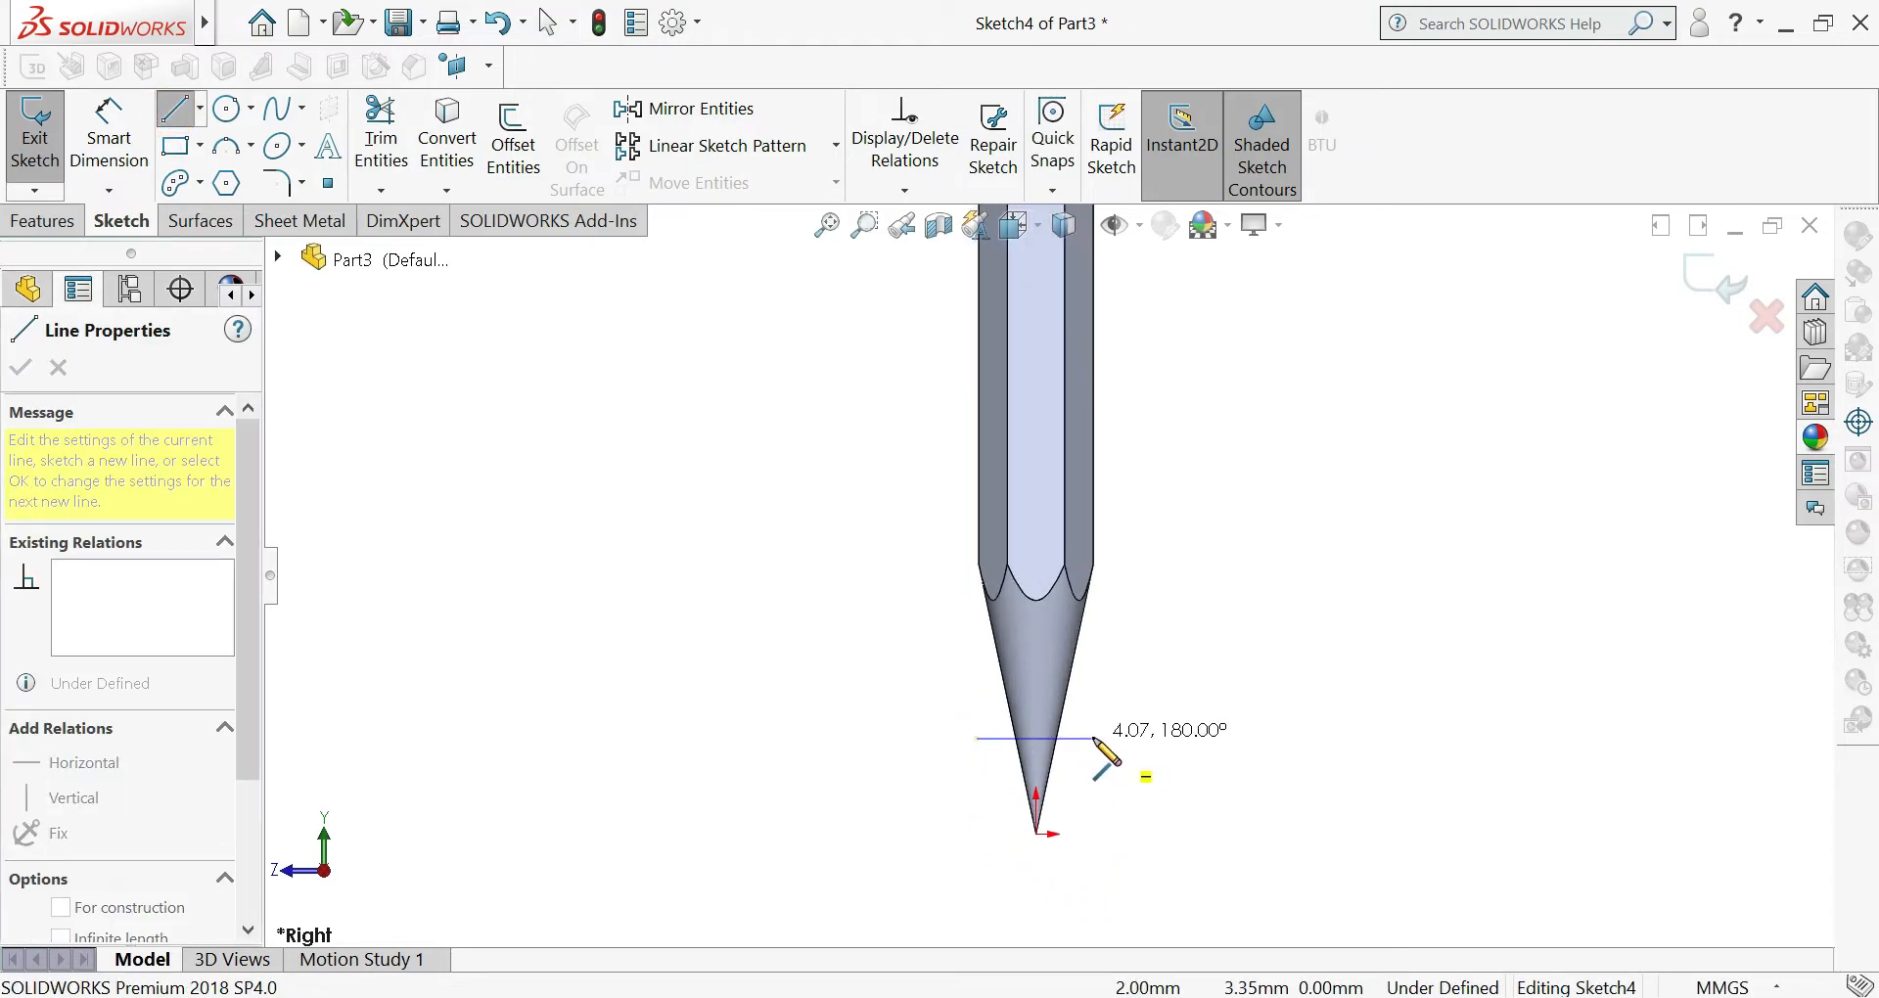
{"action": "left_click", "coordinate": [1094, 738]}
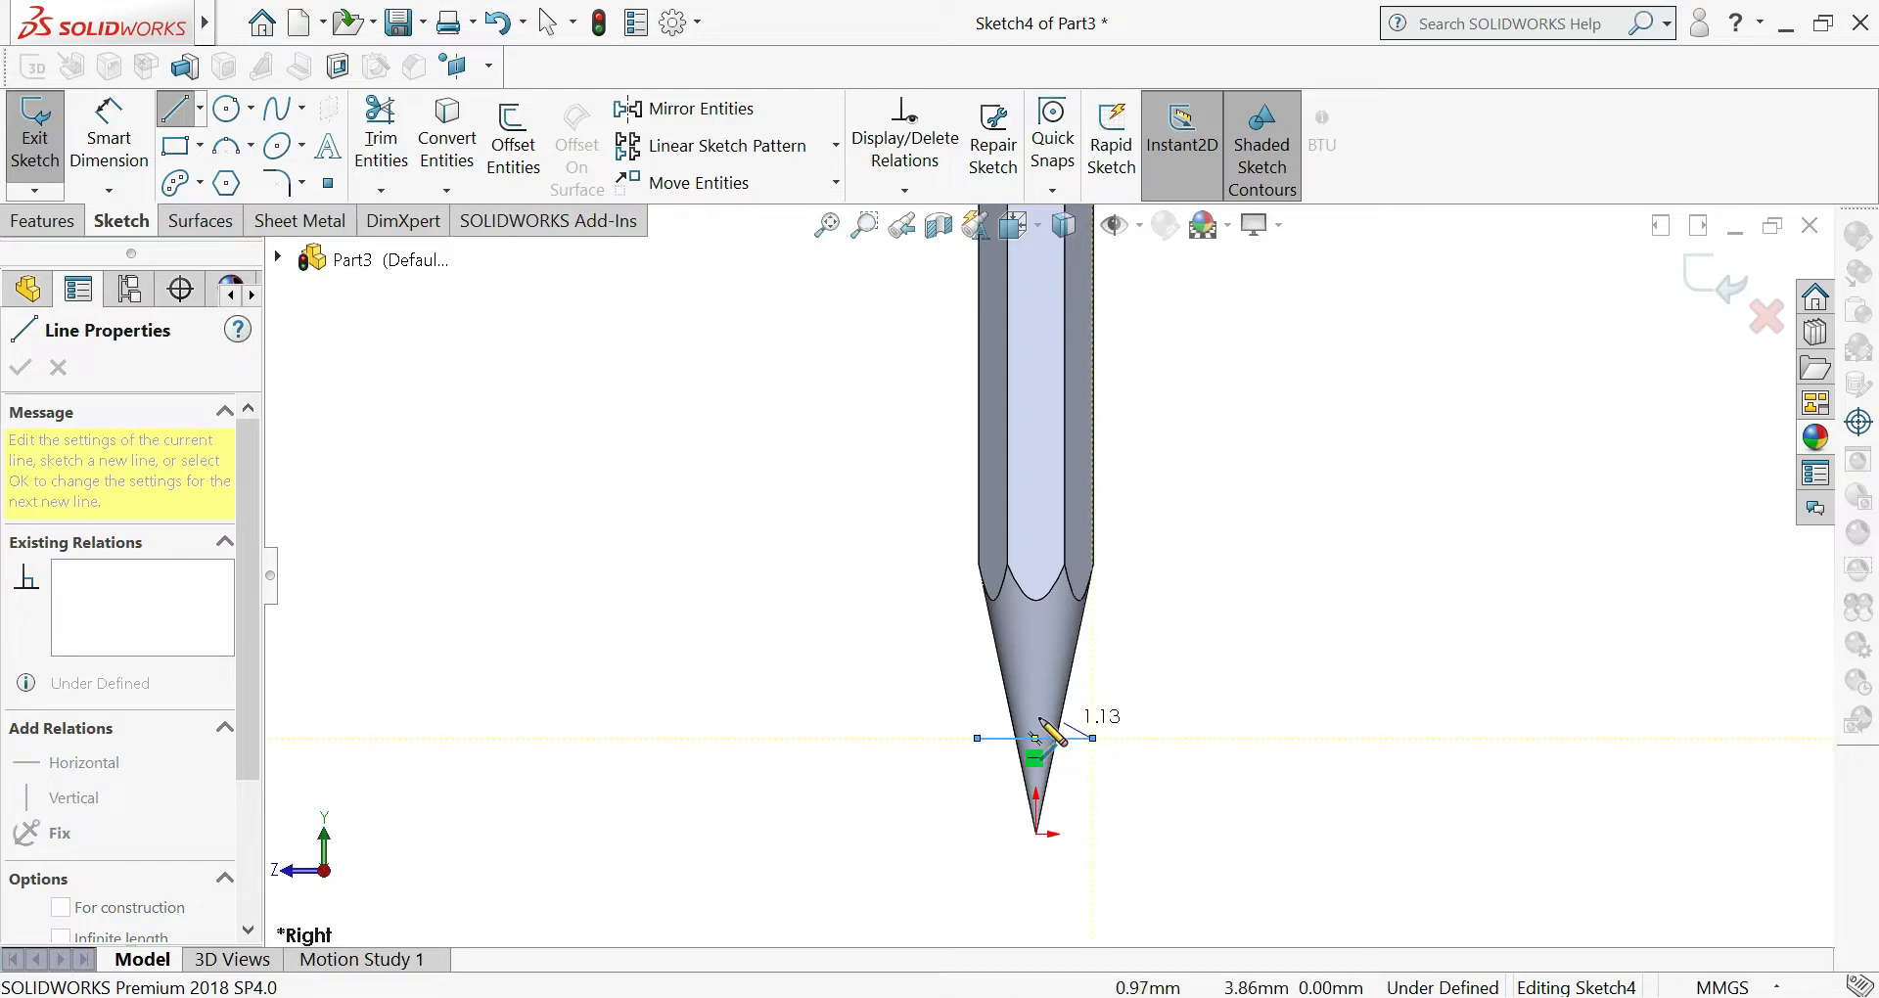
- Dimension the horizontal line's vertical distance from the origin as 3 mm
{"action": "left_click", "coordinate": [109, 132]}
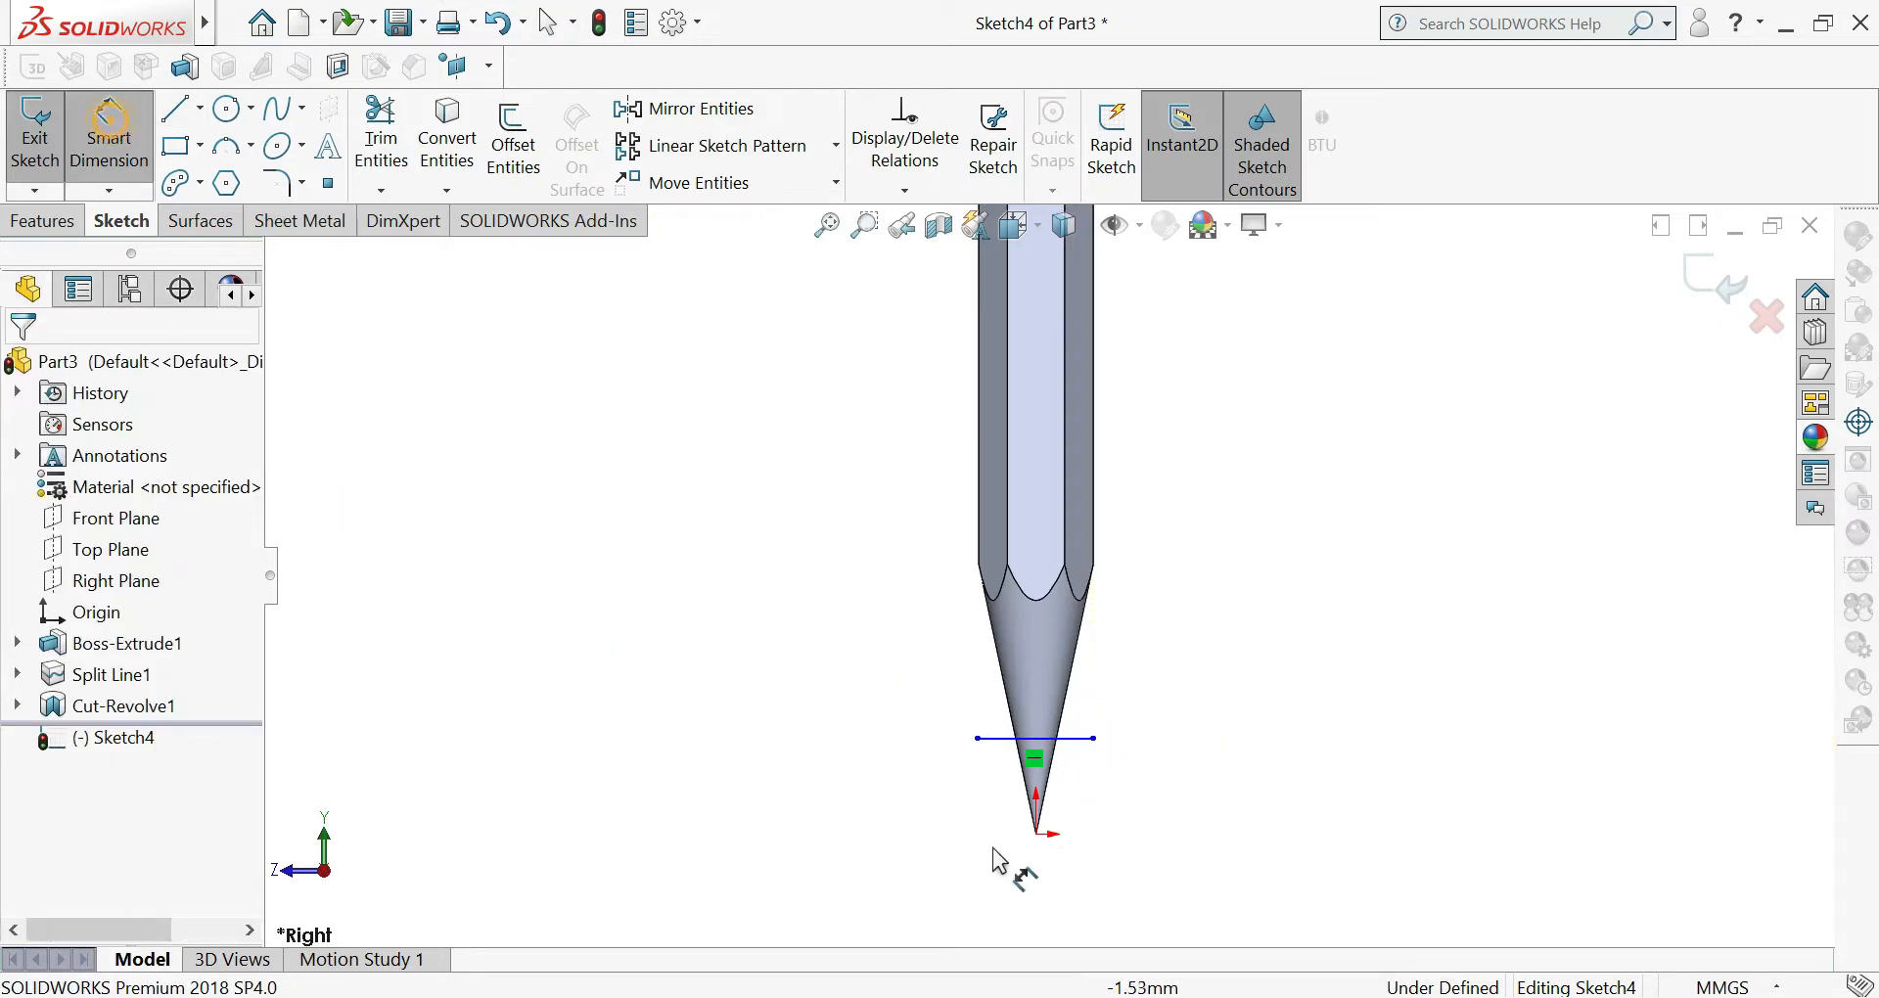
{"action": "left_click", "coordinate": [1036, 834]}
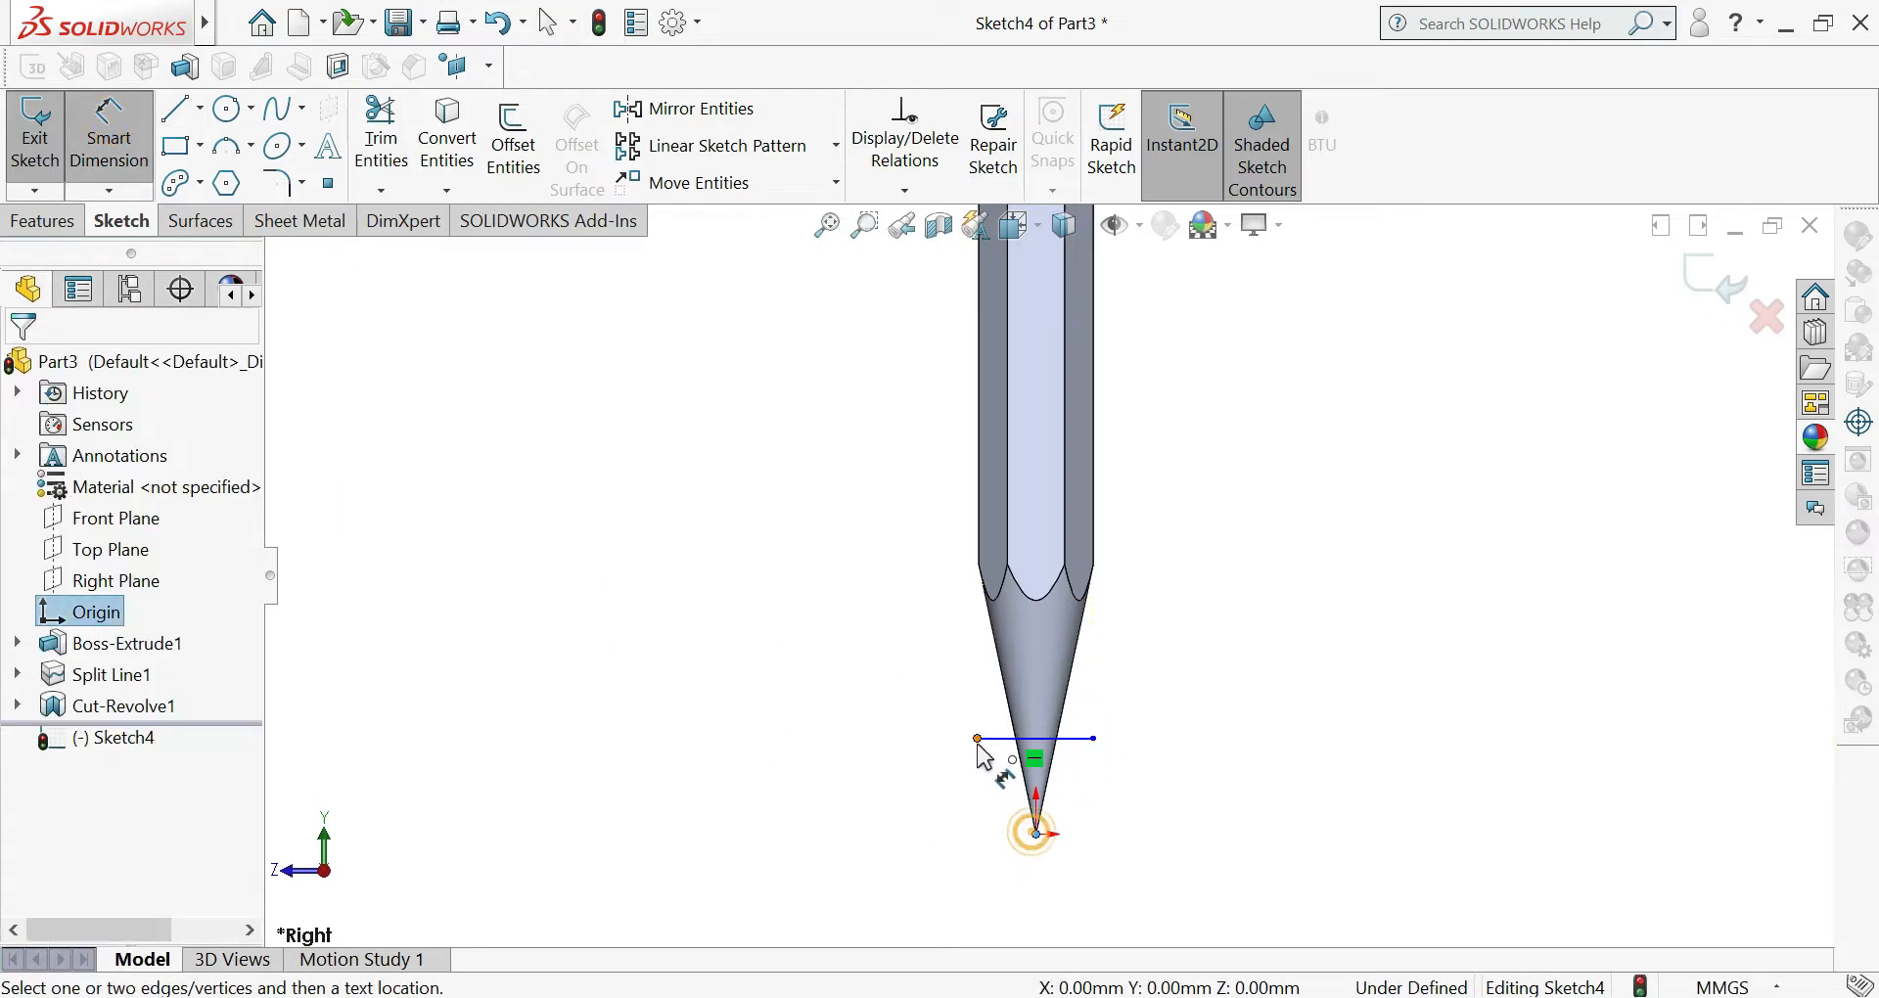
{"action": "left_click", "coordinate": [1002, 742]}
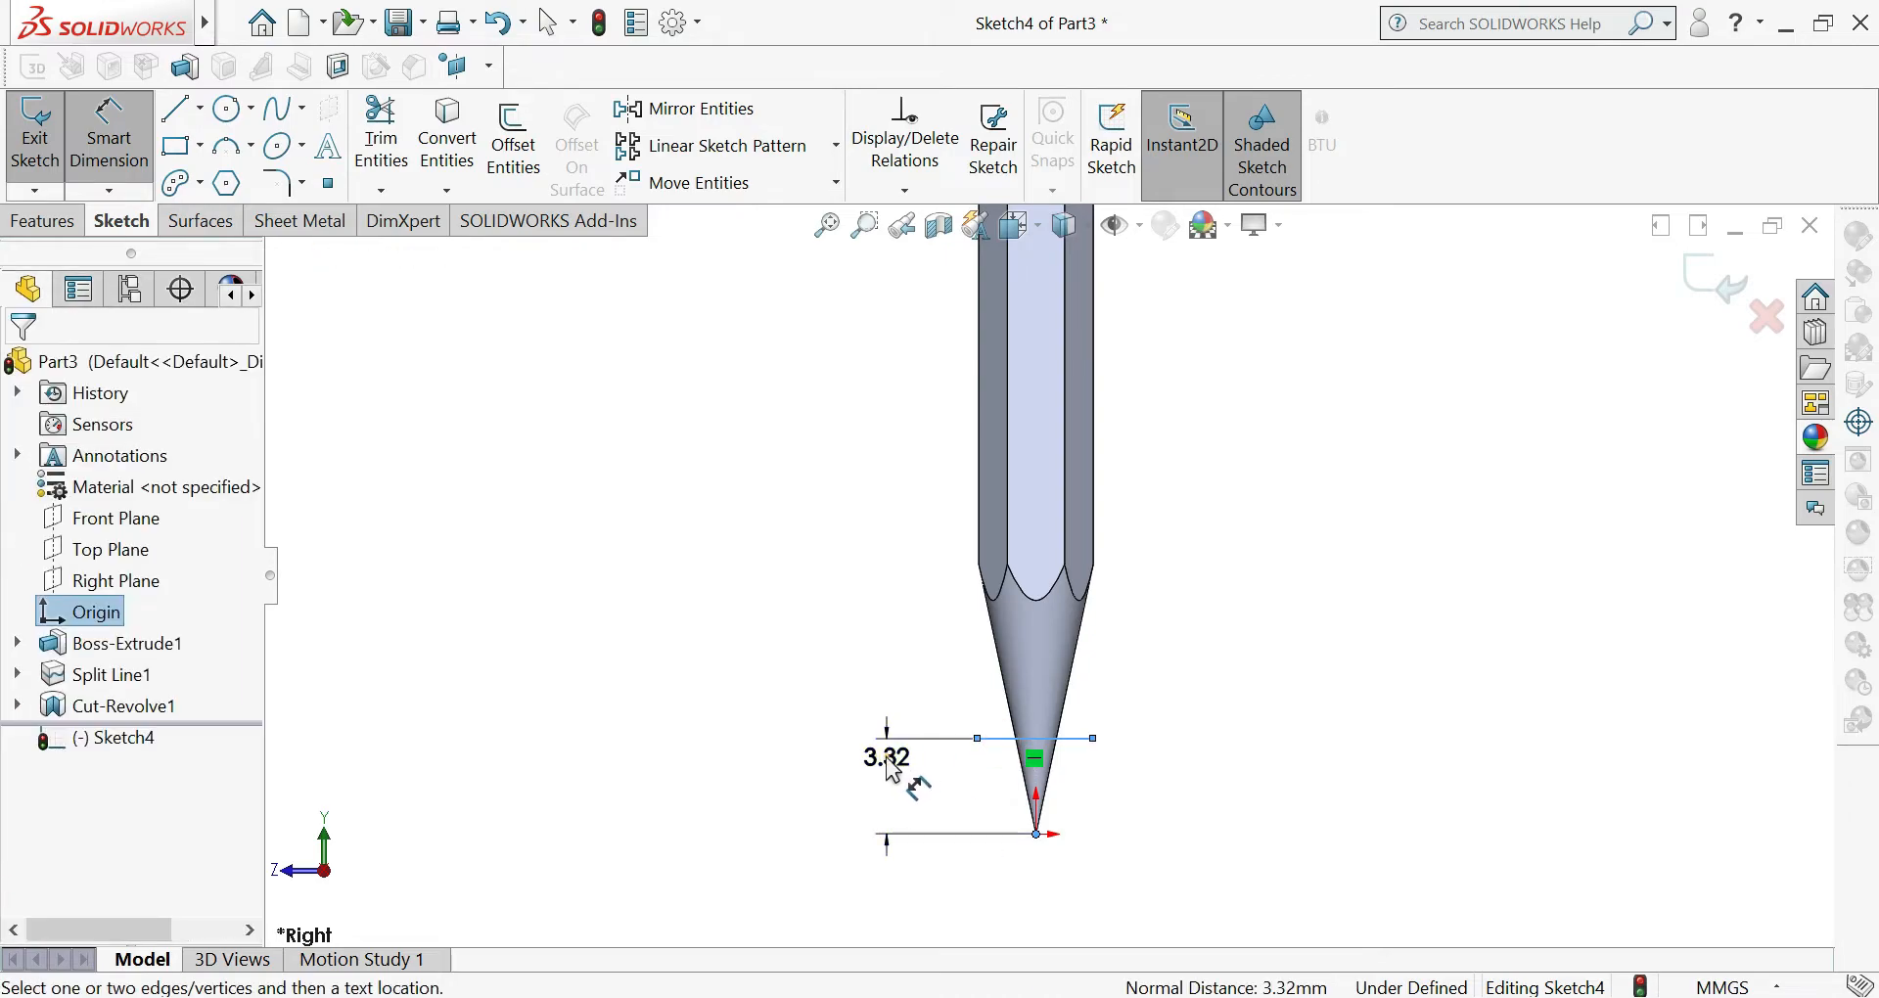
{"action": "left_click", "coordinate": [887, 756]}
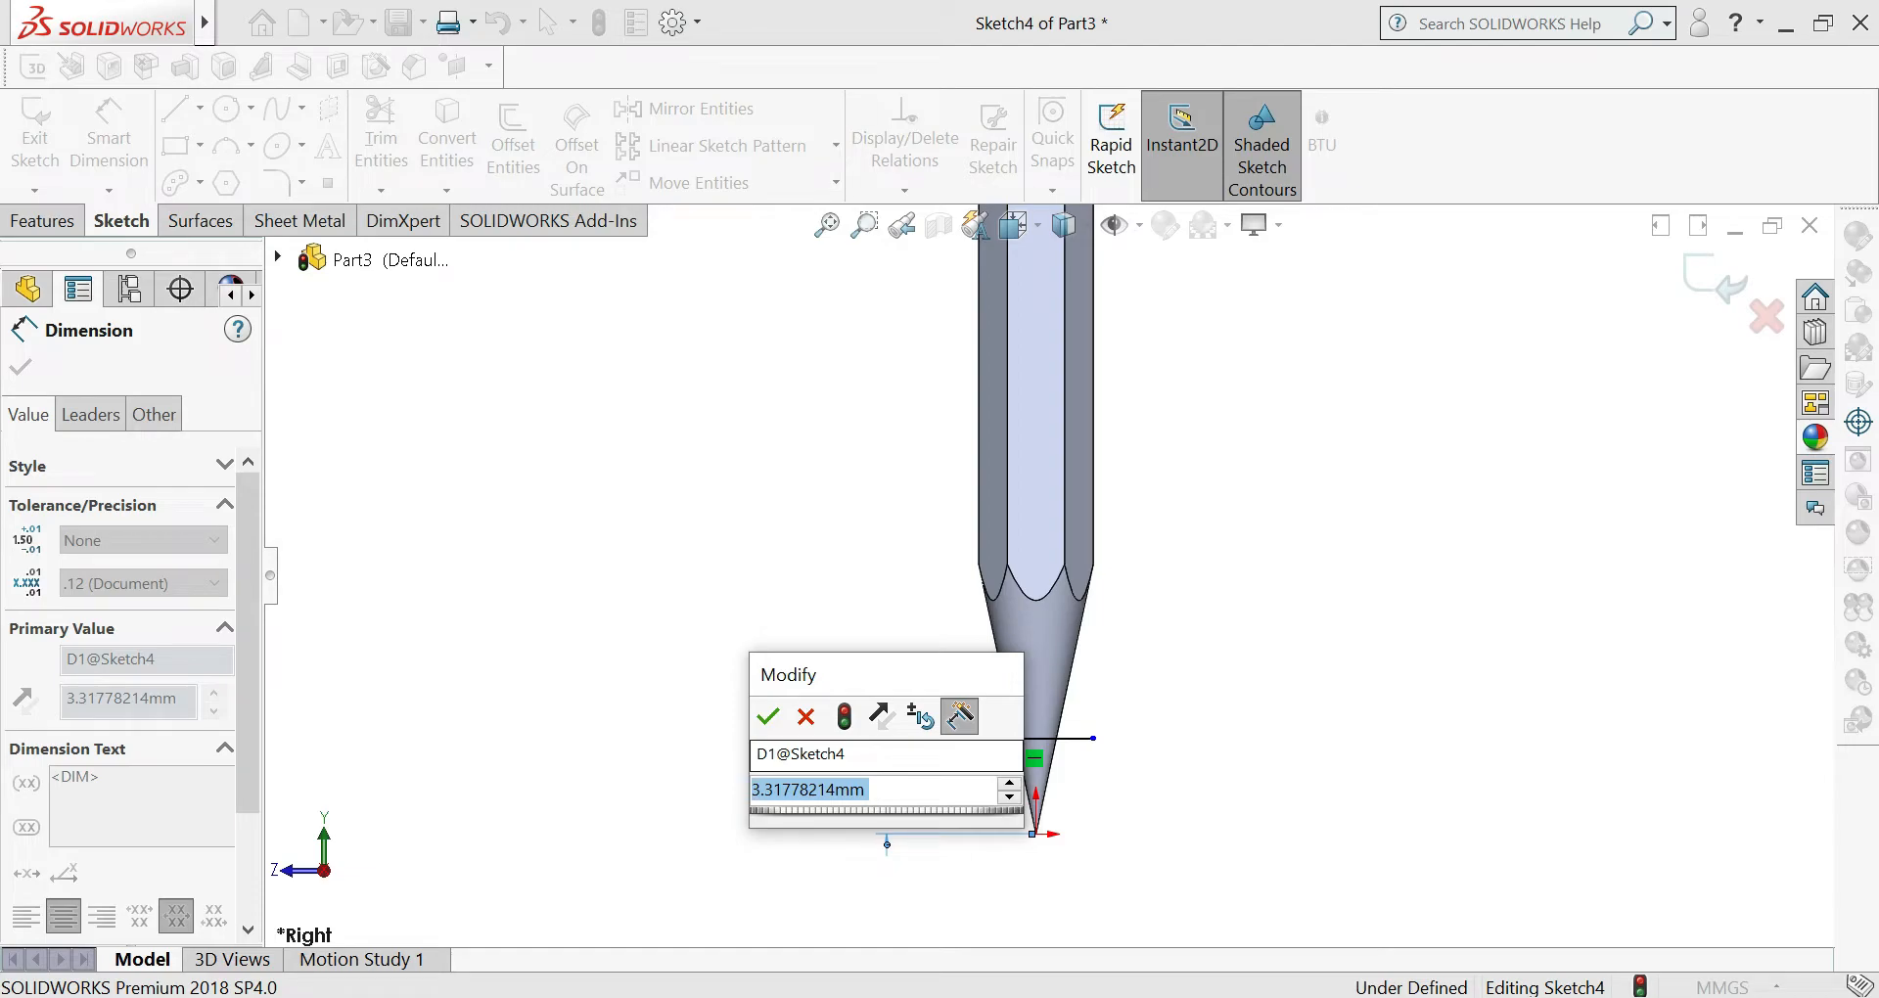
{"action": "type", "text": "3"}
{"action": "key", "text": "Return"}
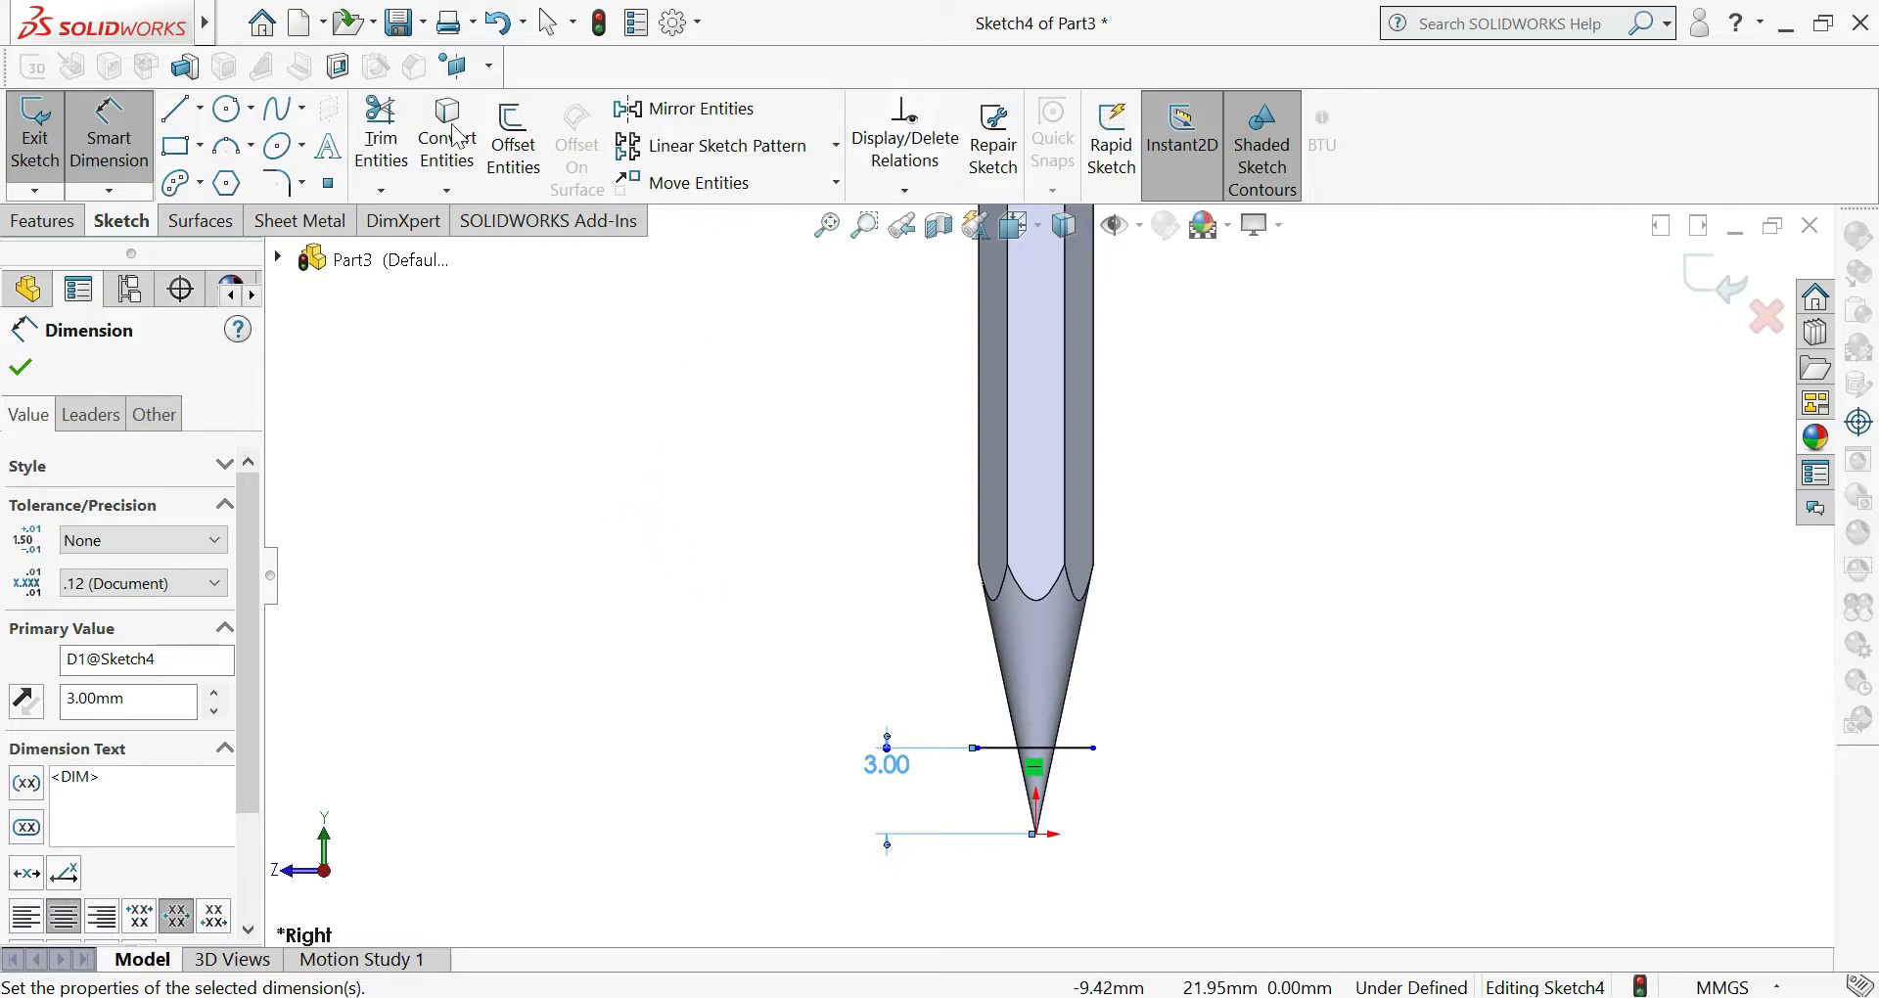
- Split the conical tip face with a projection split line from the current sketch
{"action": "left_click", "coordinate": [44, 221]}
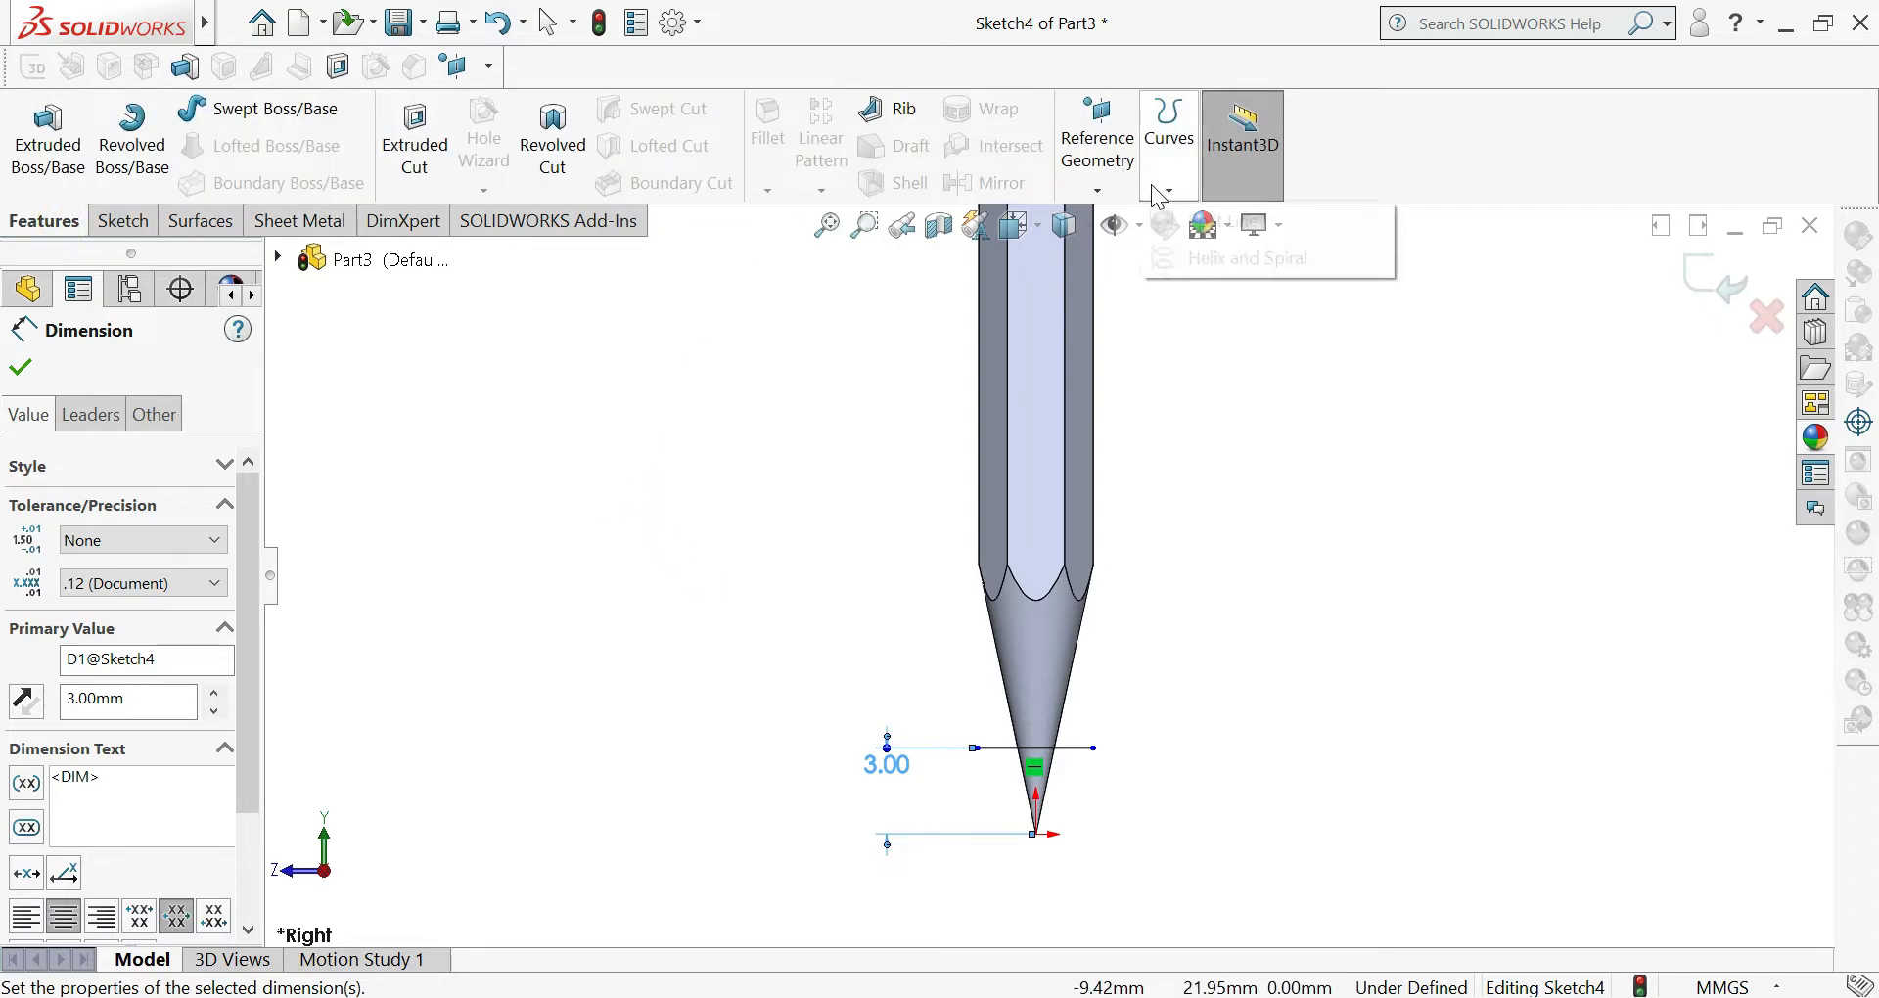
{"action": "left_click", "coordinate": [1152, 185]}
{"action": "left_click", "coordinate": [1191, 238]}
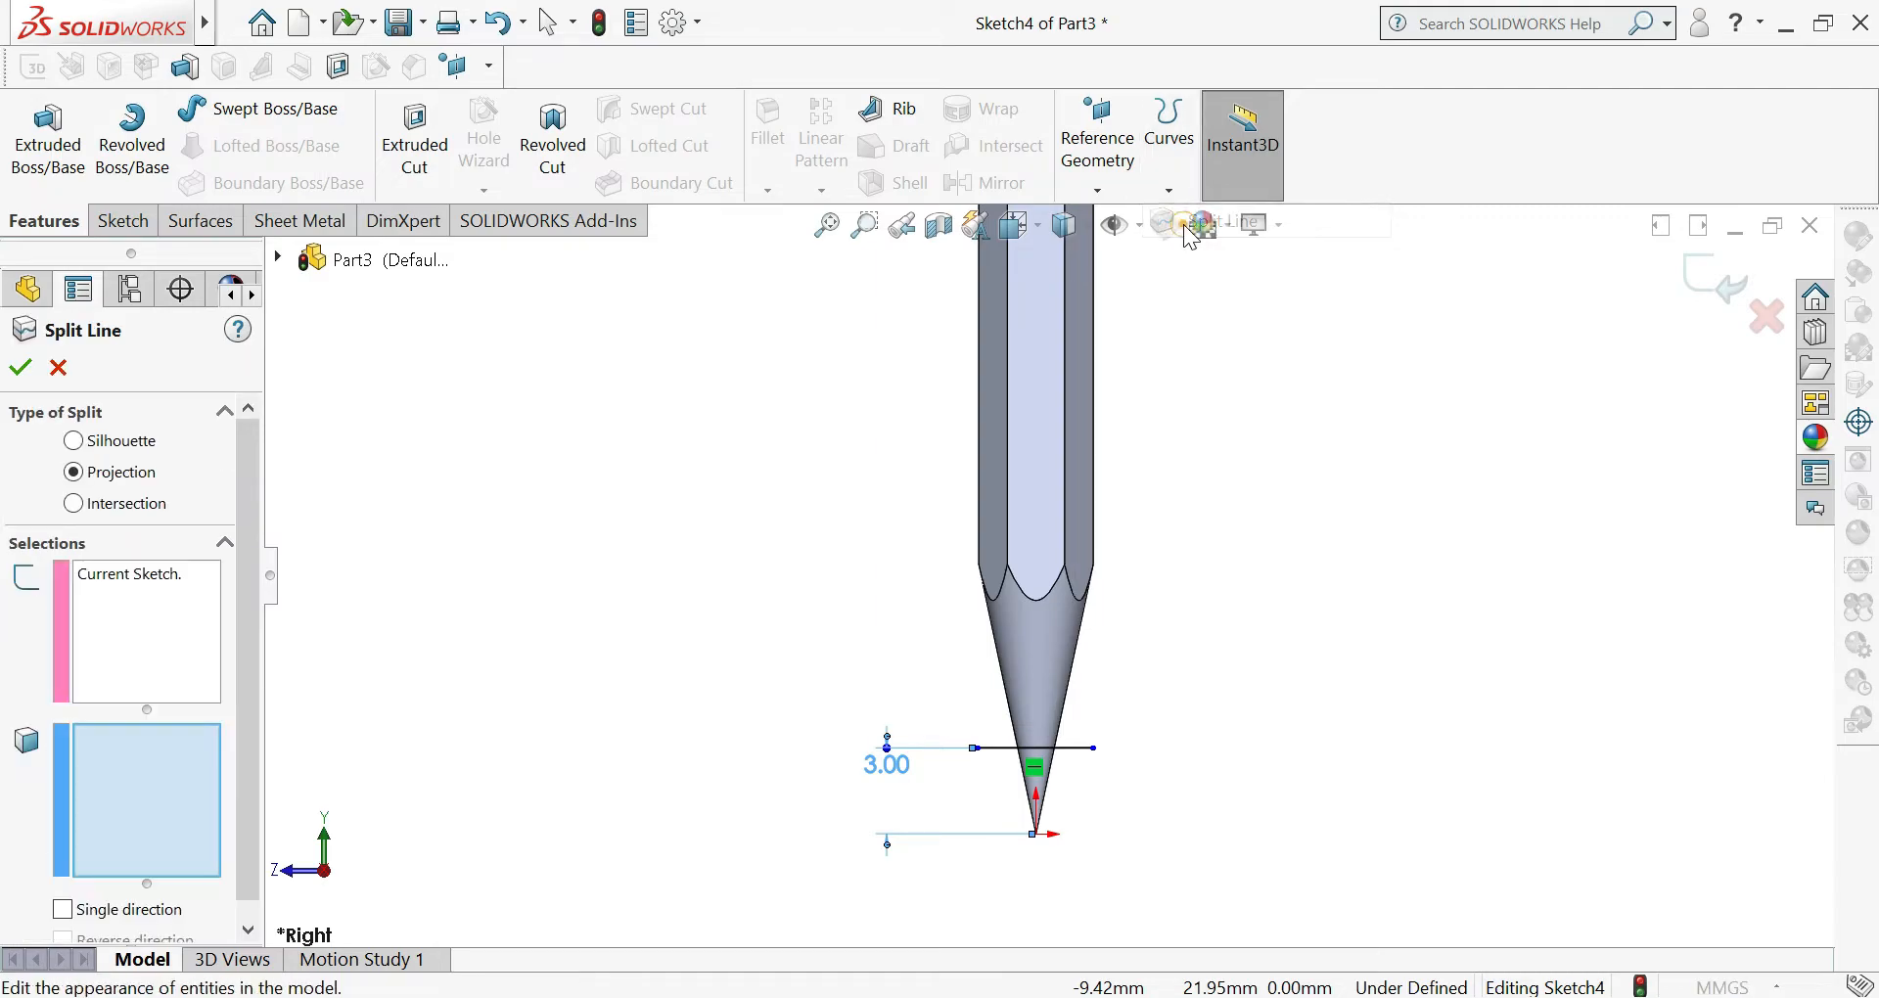
{"action": "left_click", "coordinate": [1062, 678]}
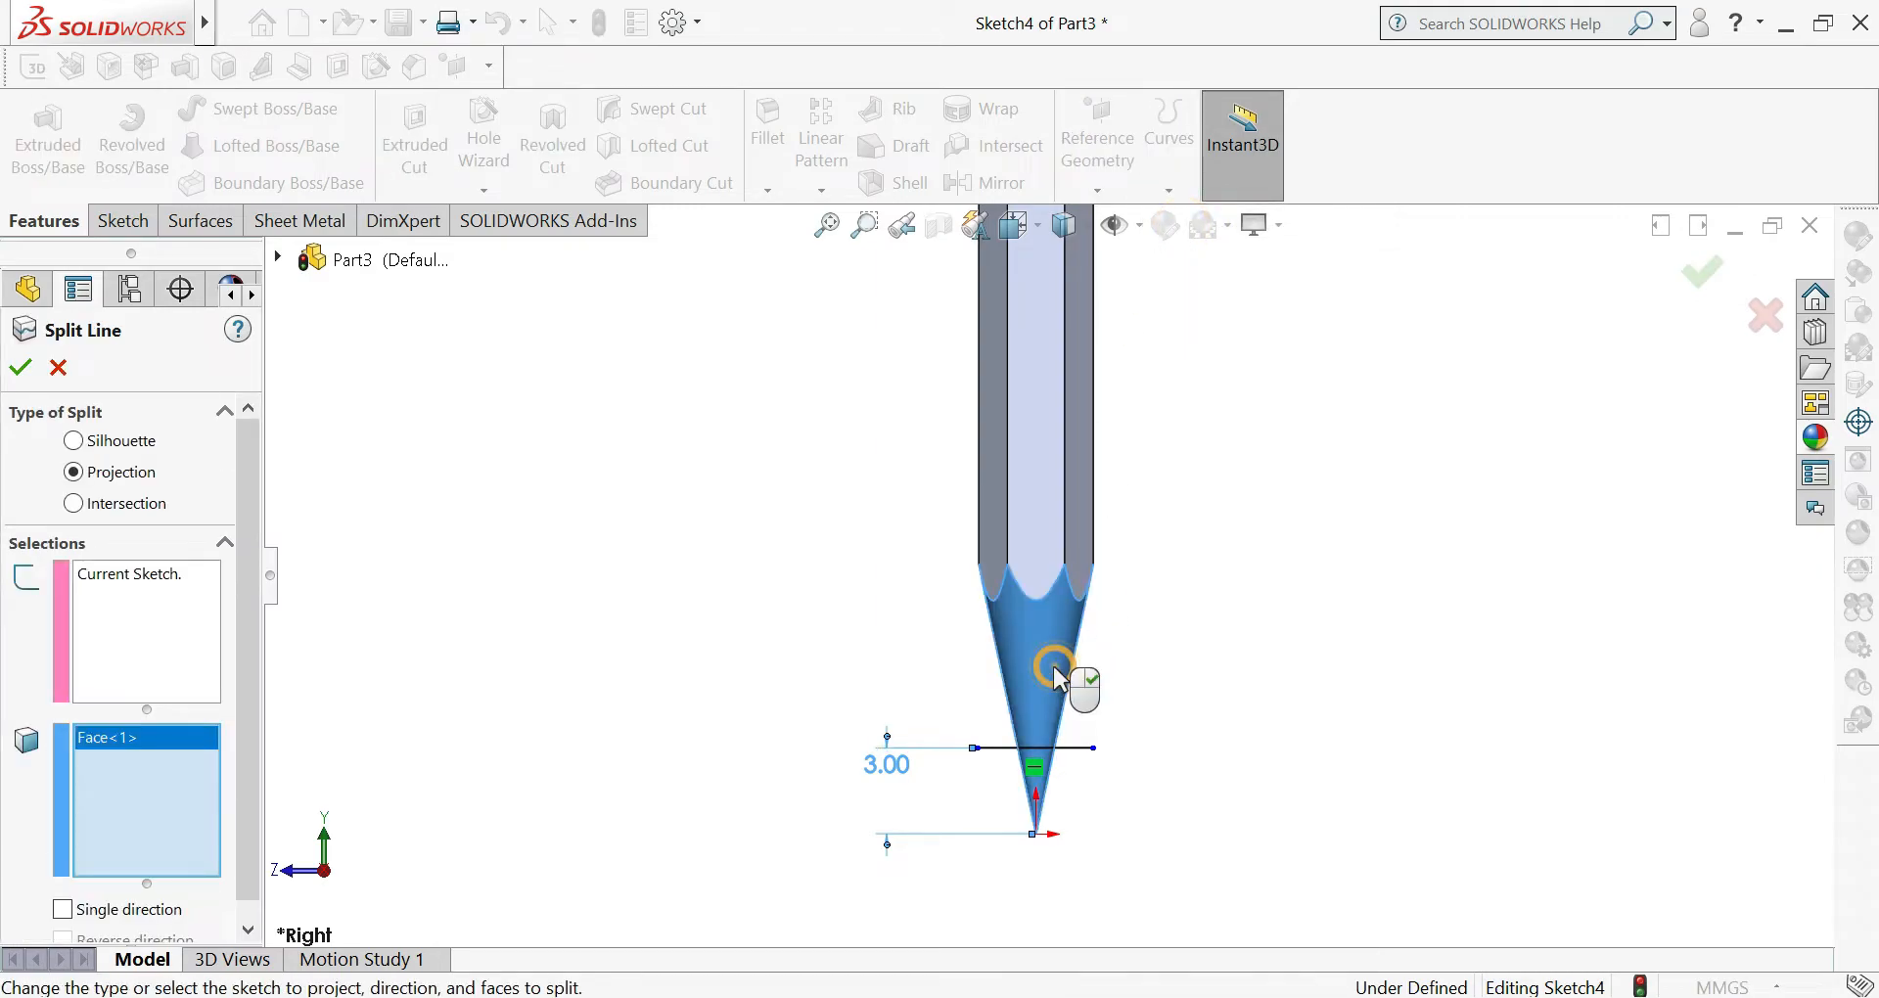
{"action": "left_click", "coordinate": [20, 370]}
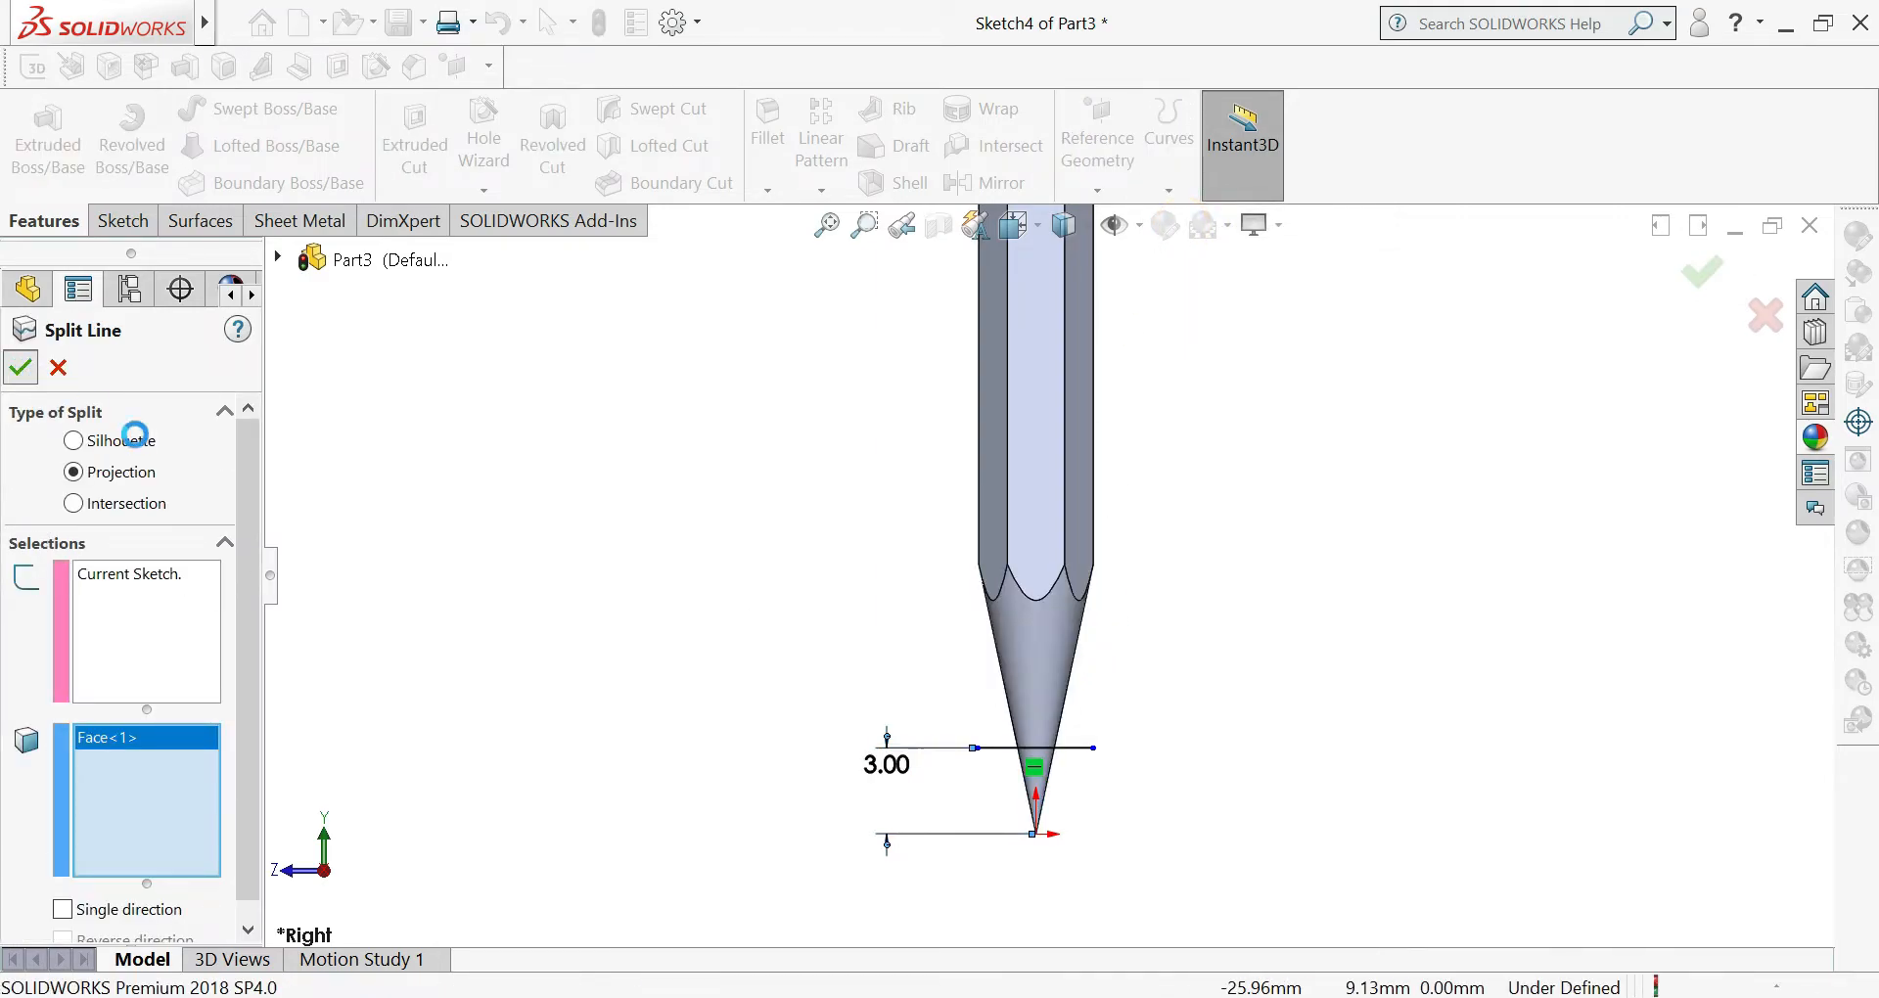
{"action": "left_click", "coordinate": [678, 685]}
{"action": "scroll", "coordinate": [1036, 771], "scroll_direction": "down", "scroll_amount": 4}
{"action": "scroll", "coordinate": [1036, 679], "scroll_direction": "up", "scroll_amount": 5}
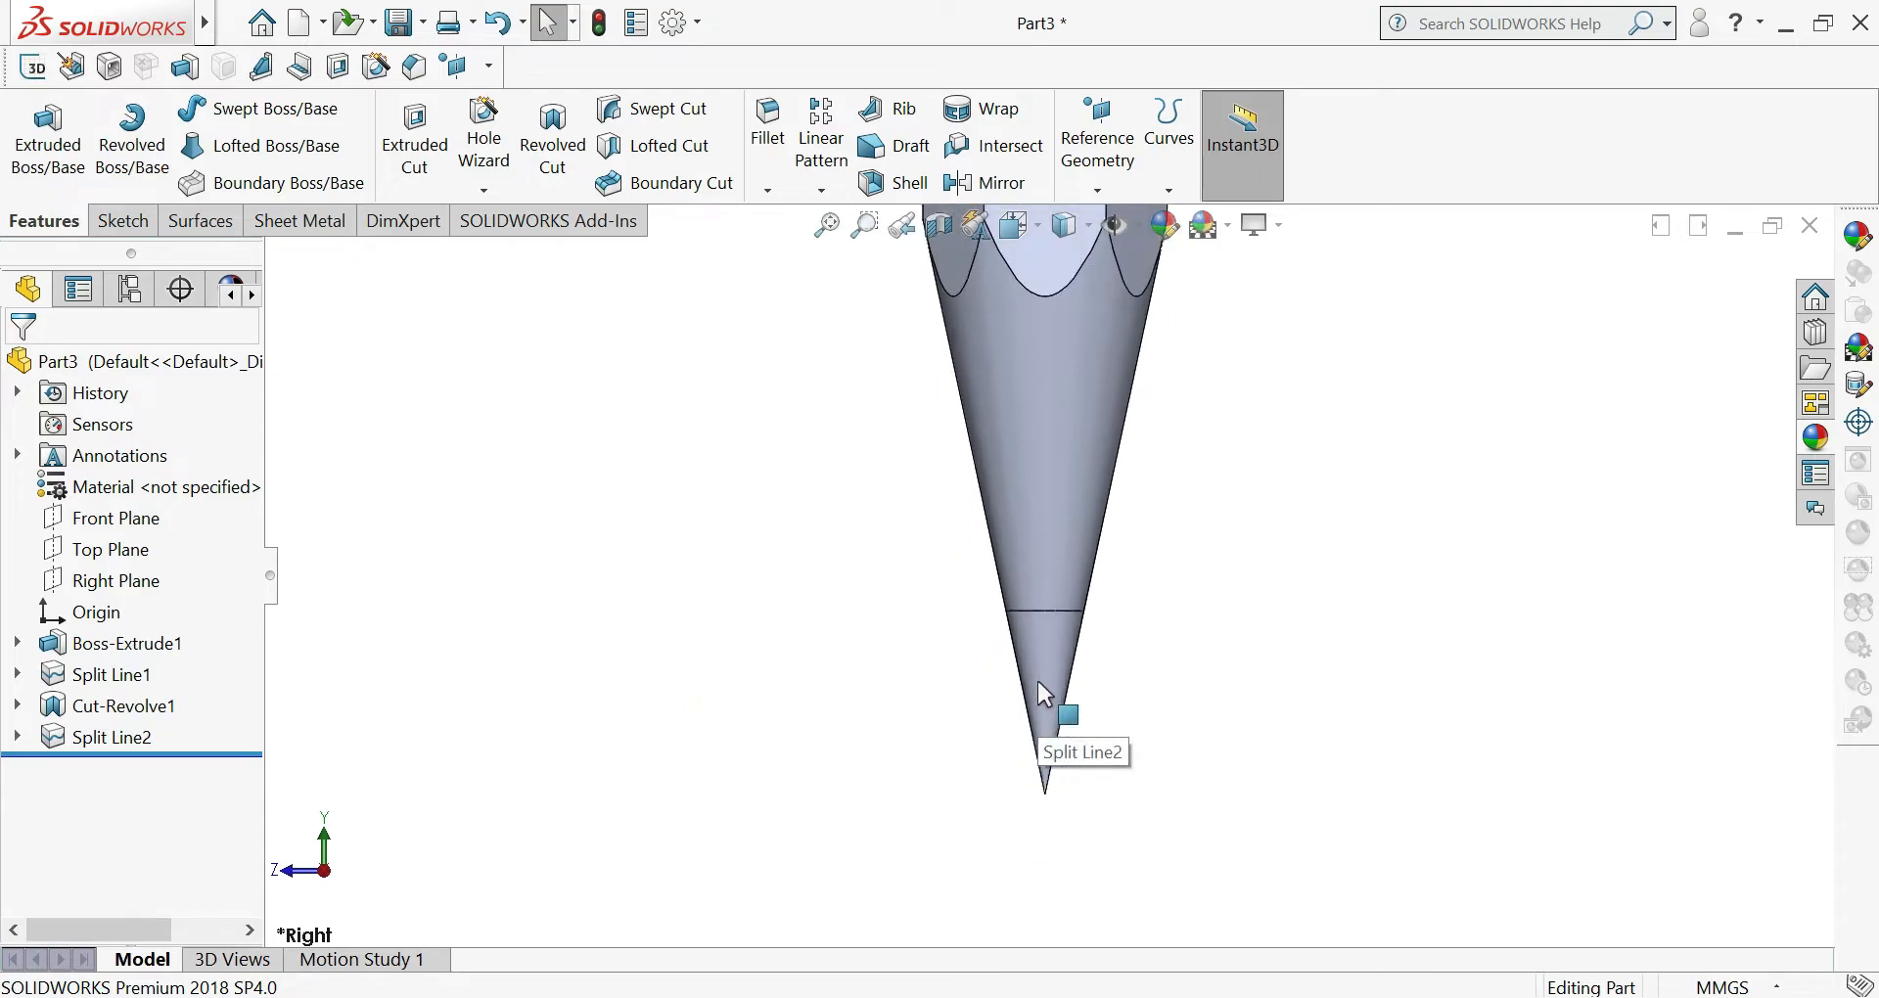
{"action": "mouse_move", "coordinate": [1043, 665]}
{"action": "middle_mouse_down"}
{"action": "mouse_move", "coordinate": [913, 578]}
{"action": "mouse_move", "coordinate": [894, 630]}
{"action": "middle_mouse_up"}
{"action": "scroll", "coordinate": [898, 646], "scroll_direction": "up", "scroll_amount": 6}
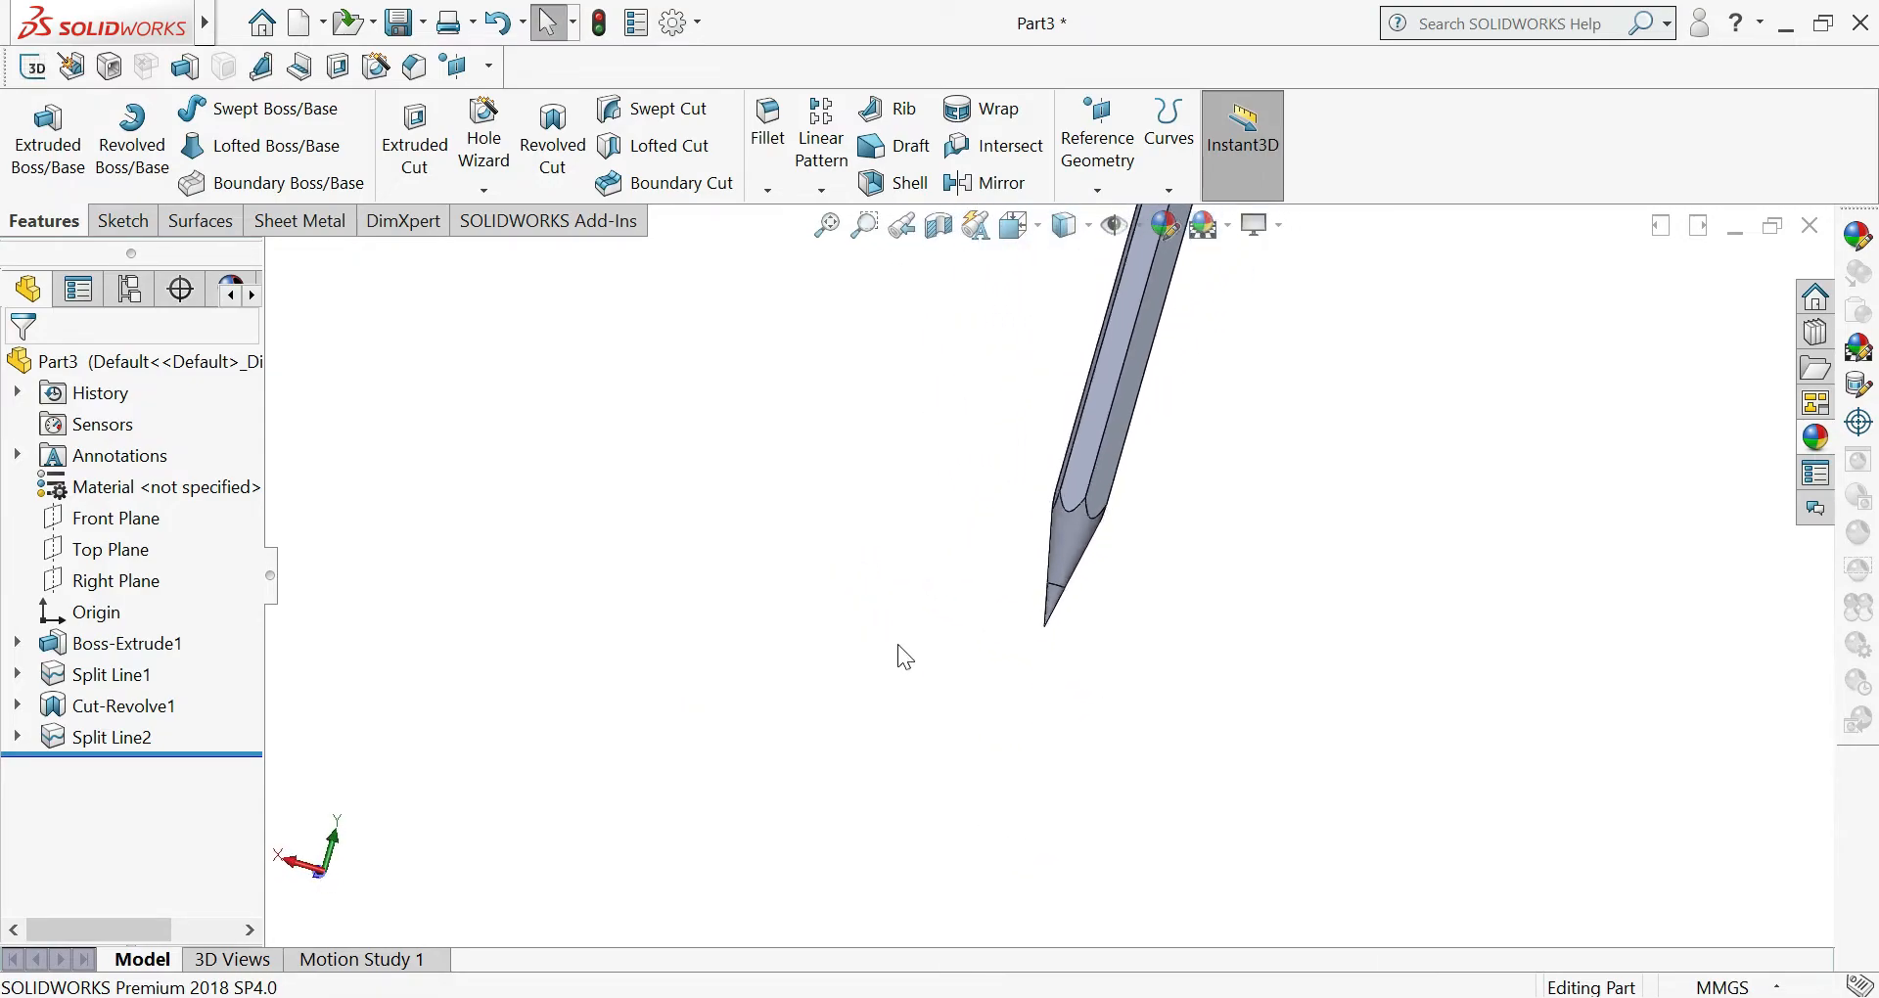
- Start a constant-size fillet with a 0.5 mm radius and select three adjacent long edges of the hexagonal rod
{"action": "scroll", "coordinate": [1128, 358], "scroll_direction": "down", "scroll_amount": 3}
{"action": "scroll", "coordinate": [1040, 530], "scroll_direction": "down", "scroll_amount": 2}
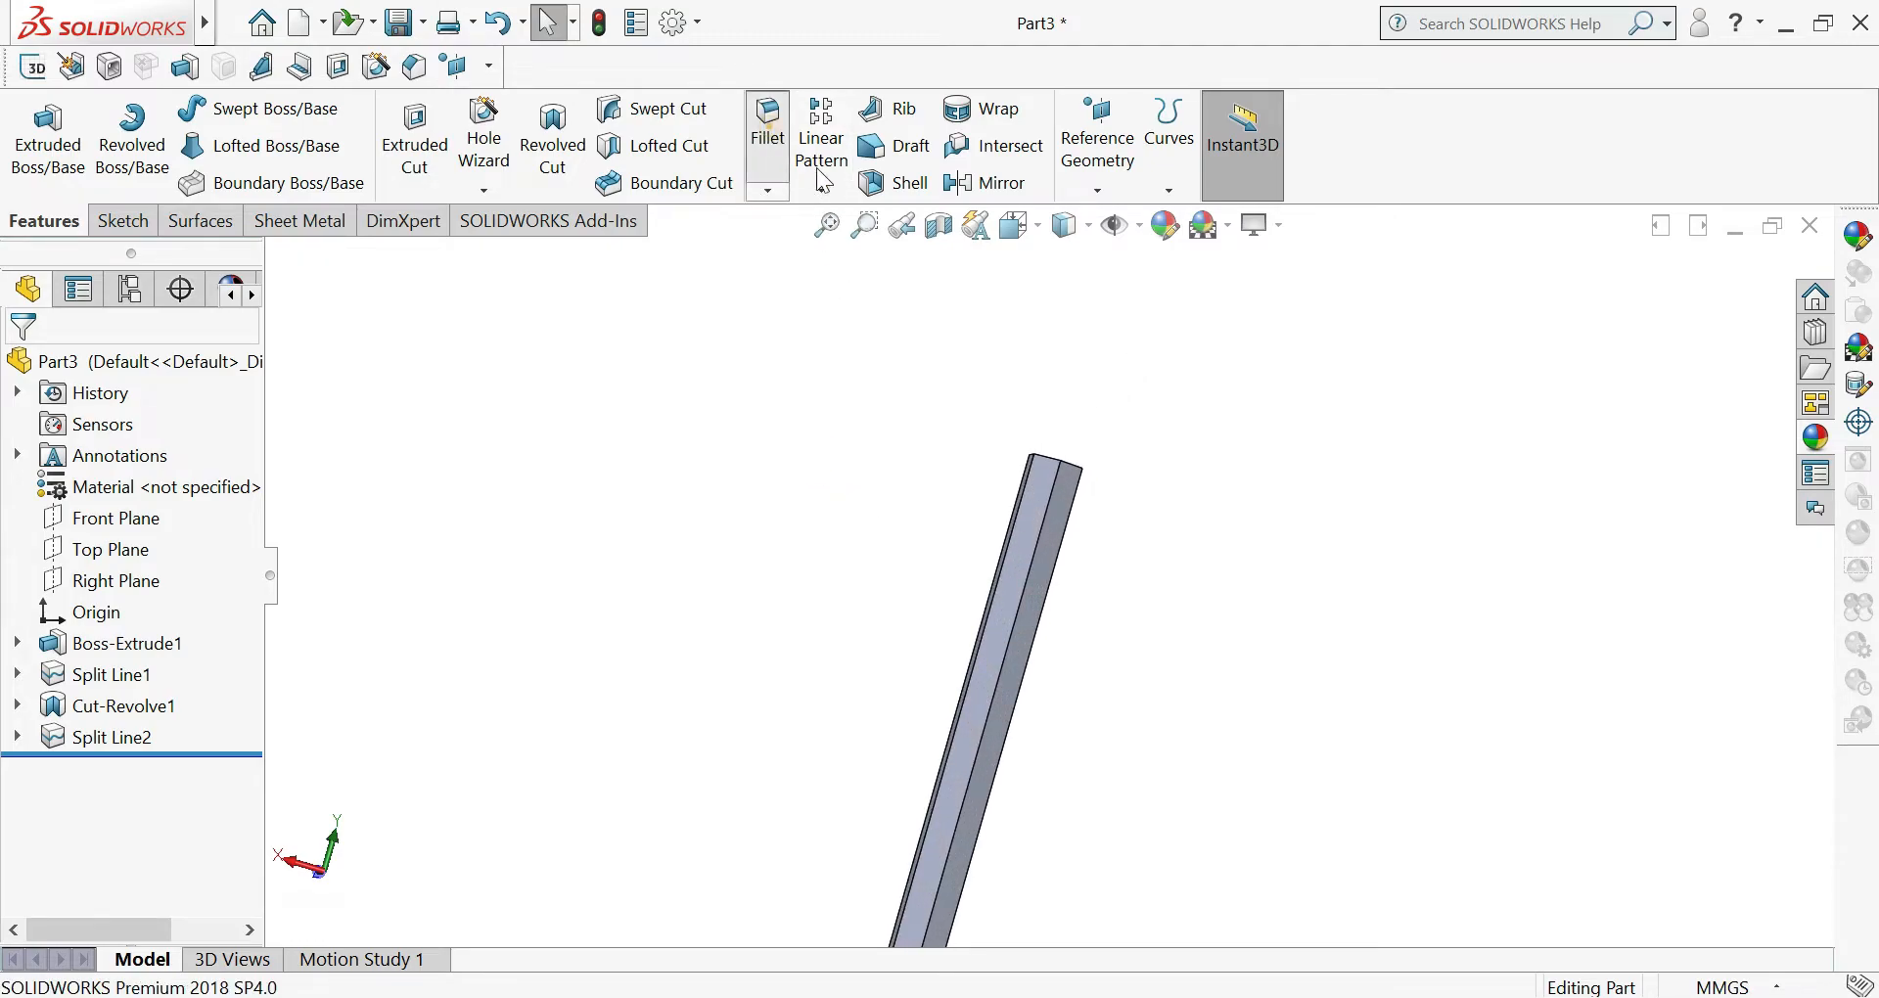
{"action": "left_click", "coordinate": [769, 132]}
{"action": "scroll", "coordinate": [1042, 539], "scroll_direction": "down", "scroll_amount": 4}
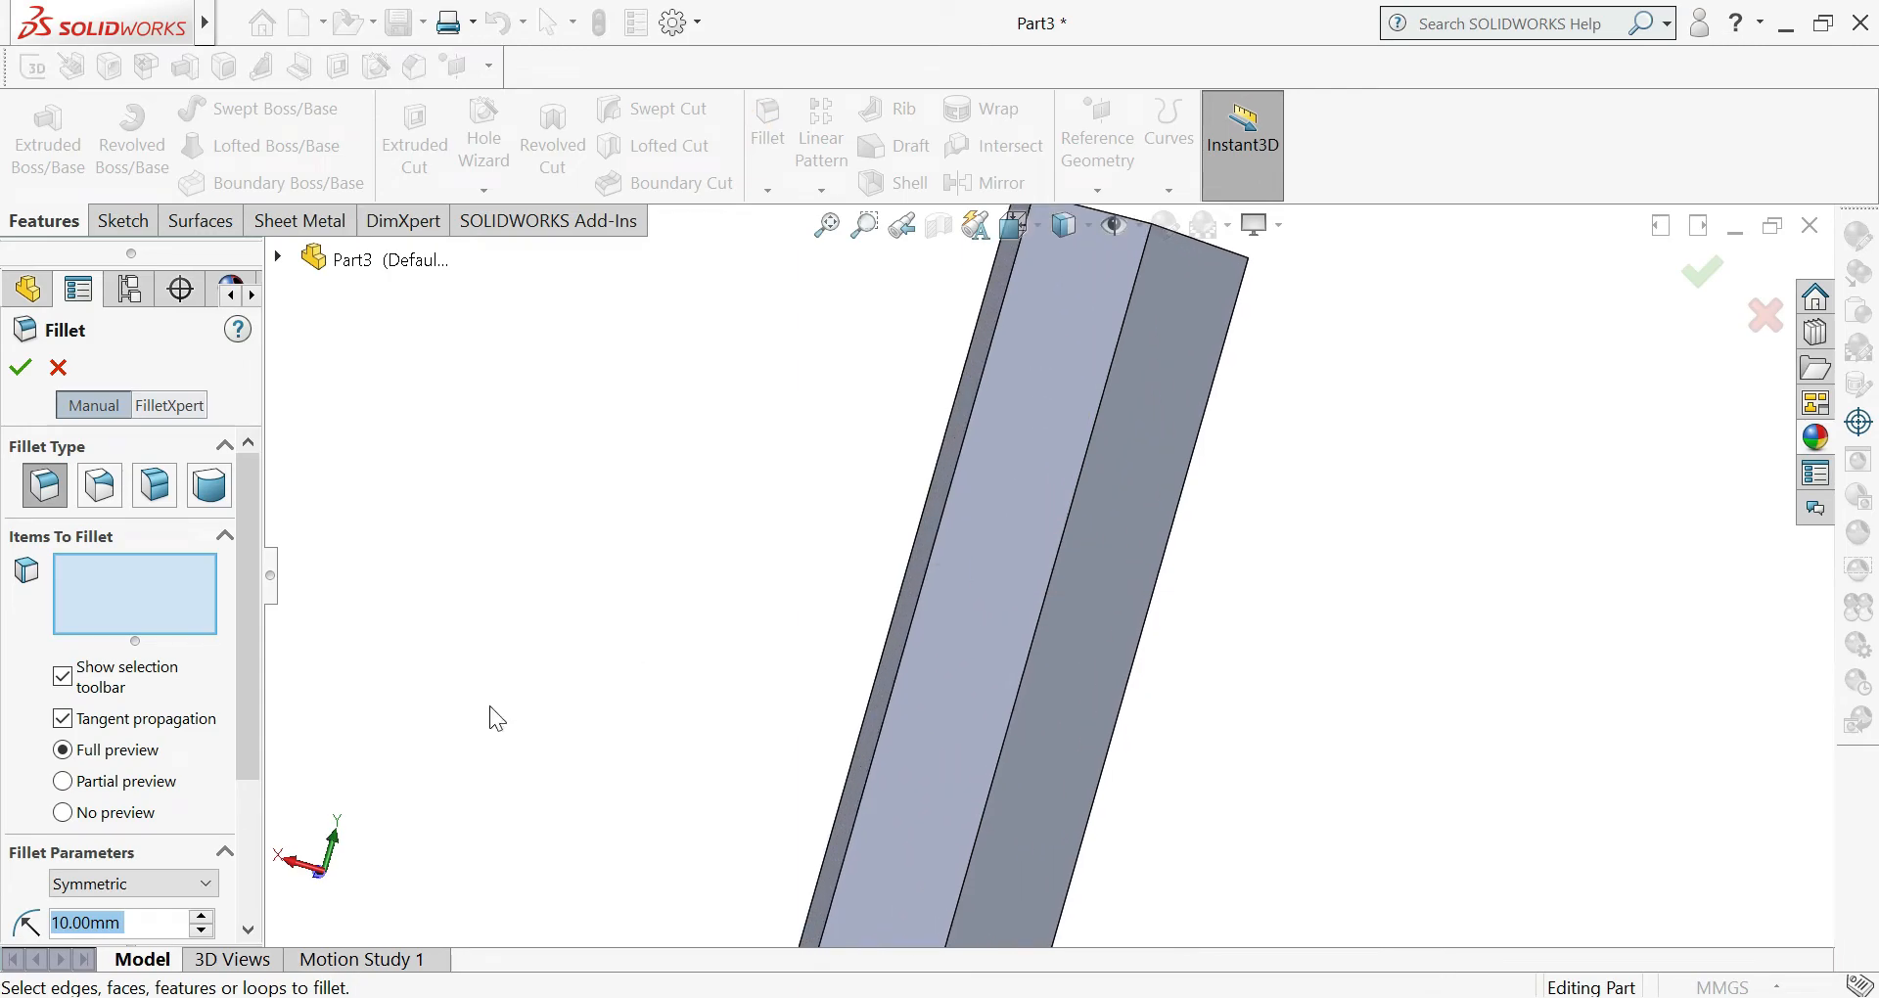
{"action": "type", "text": "0.5"}
{"action": "key", "text": "Return"}
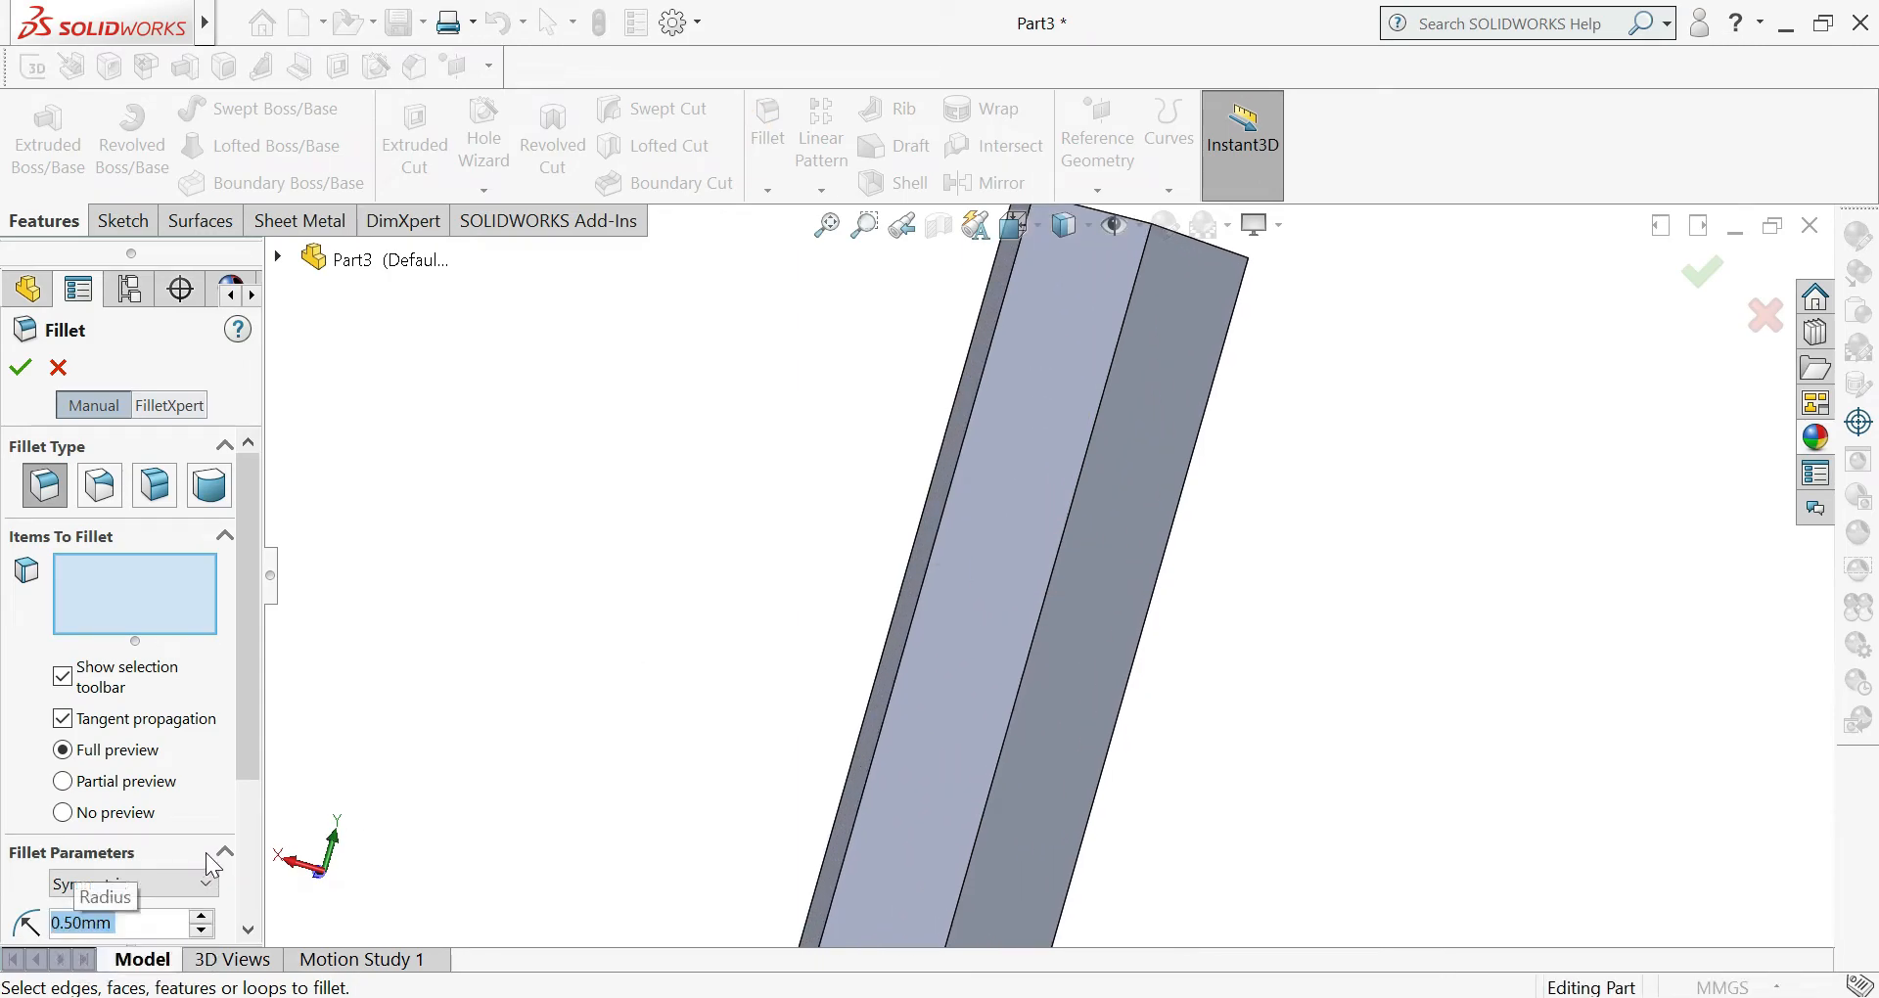
{"action": "left_click", "coordinate": [1042, 597]}
{"action": "left_click", "coordinate": [1143, 622]}
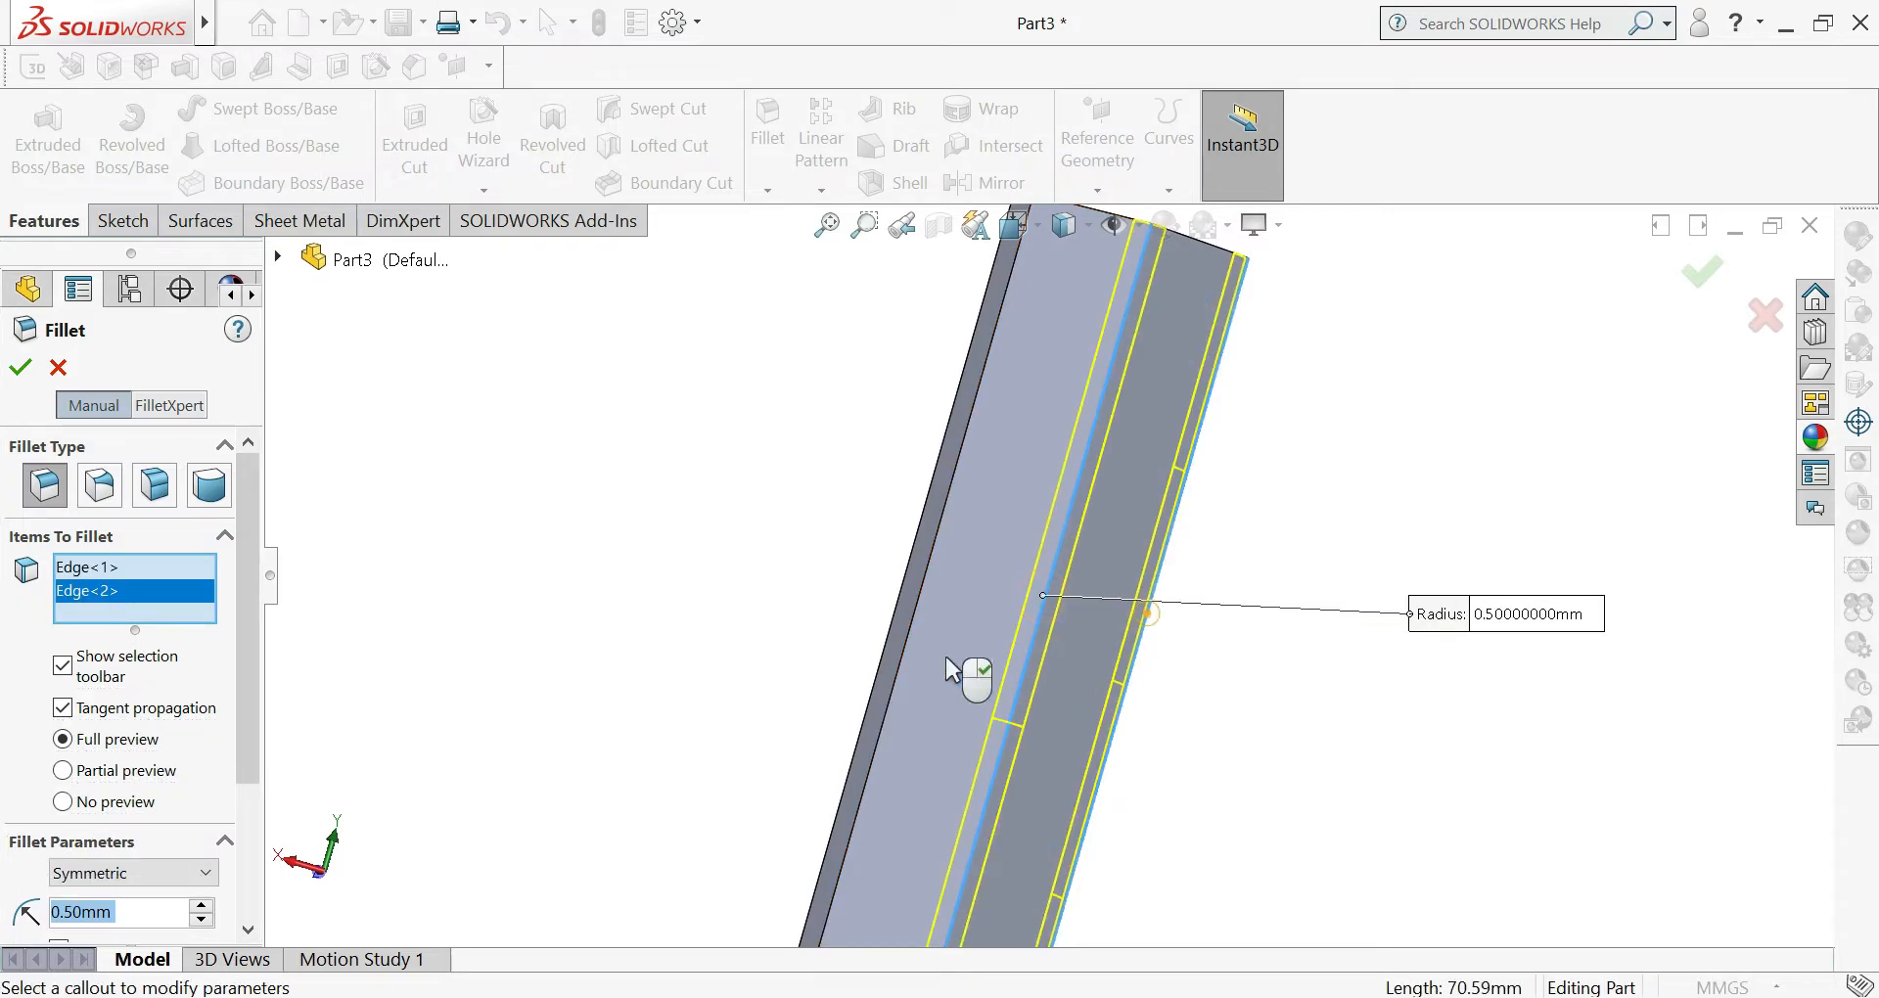
{"action": "left_click", "coordinate": [903, 658]}
- Add the rod's three remaining long edges to the fillet and apply it
{"action": "middle_click_drag", "start_coordinate": [907, 675], "coordinate": [897, 747]}
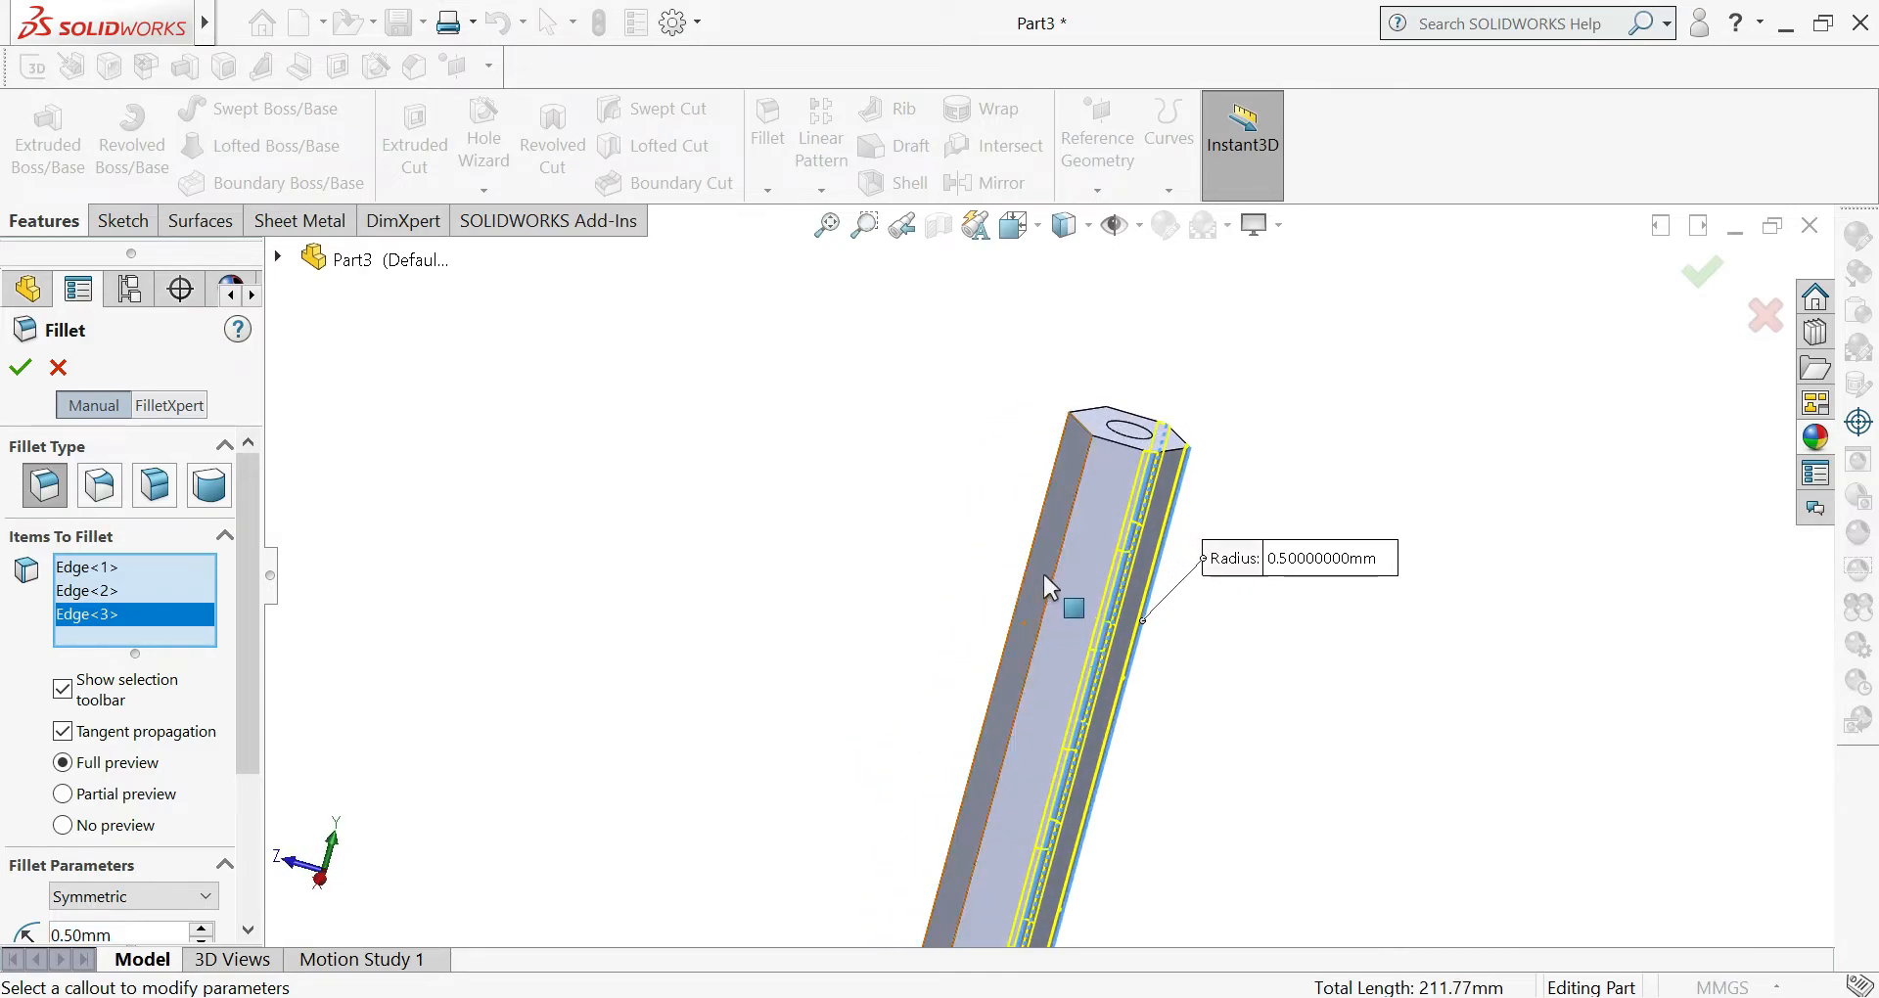
{"action": "left_click", "coordinate": [1071, 508]}
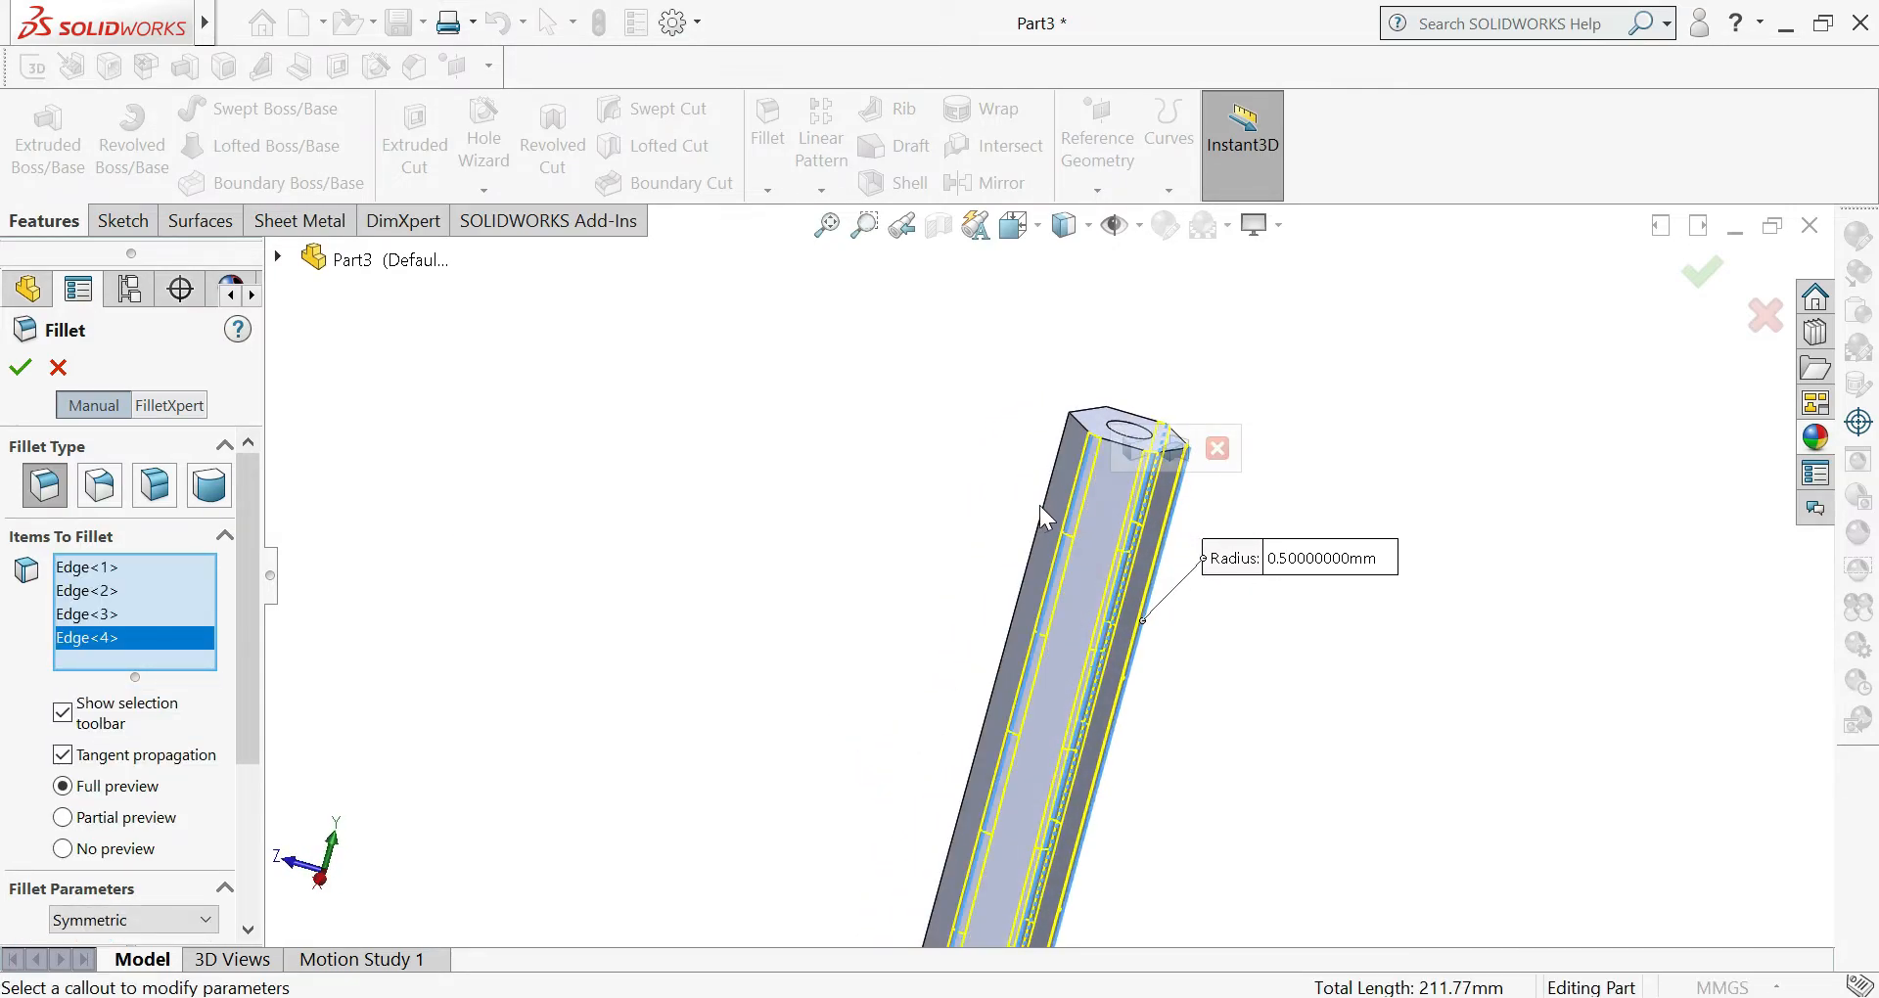
{"action": "left_click", "coordinate": [1043, 492]}
{"action": "middle_click_drag", "start_coordinate": [940, 566], "coordinate": [1151, 724]}
{"action": "scroll", "coordinate": [1150, 724], "scroll_direction": "down", "scroll_amount": 4}
{"action": "middle_click_drag", "start_coordinate": [1190, 672], "coordinate": [1120, 758]}
{"action": "middle_click_drag", "start_coordinate": [1147, 692], "coordinate": [1070, 573]}
{"action": "left_click", "coordinate": [1112, 566]}
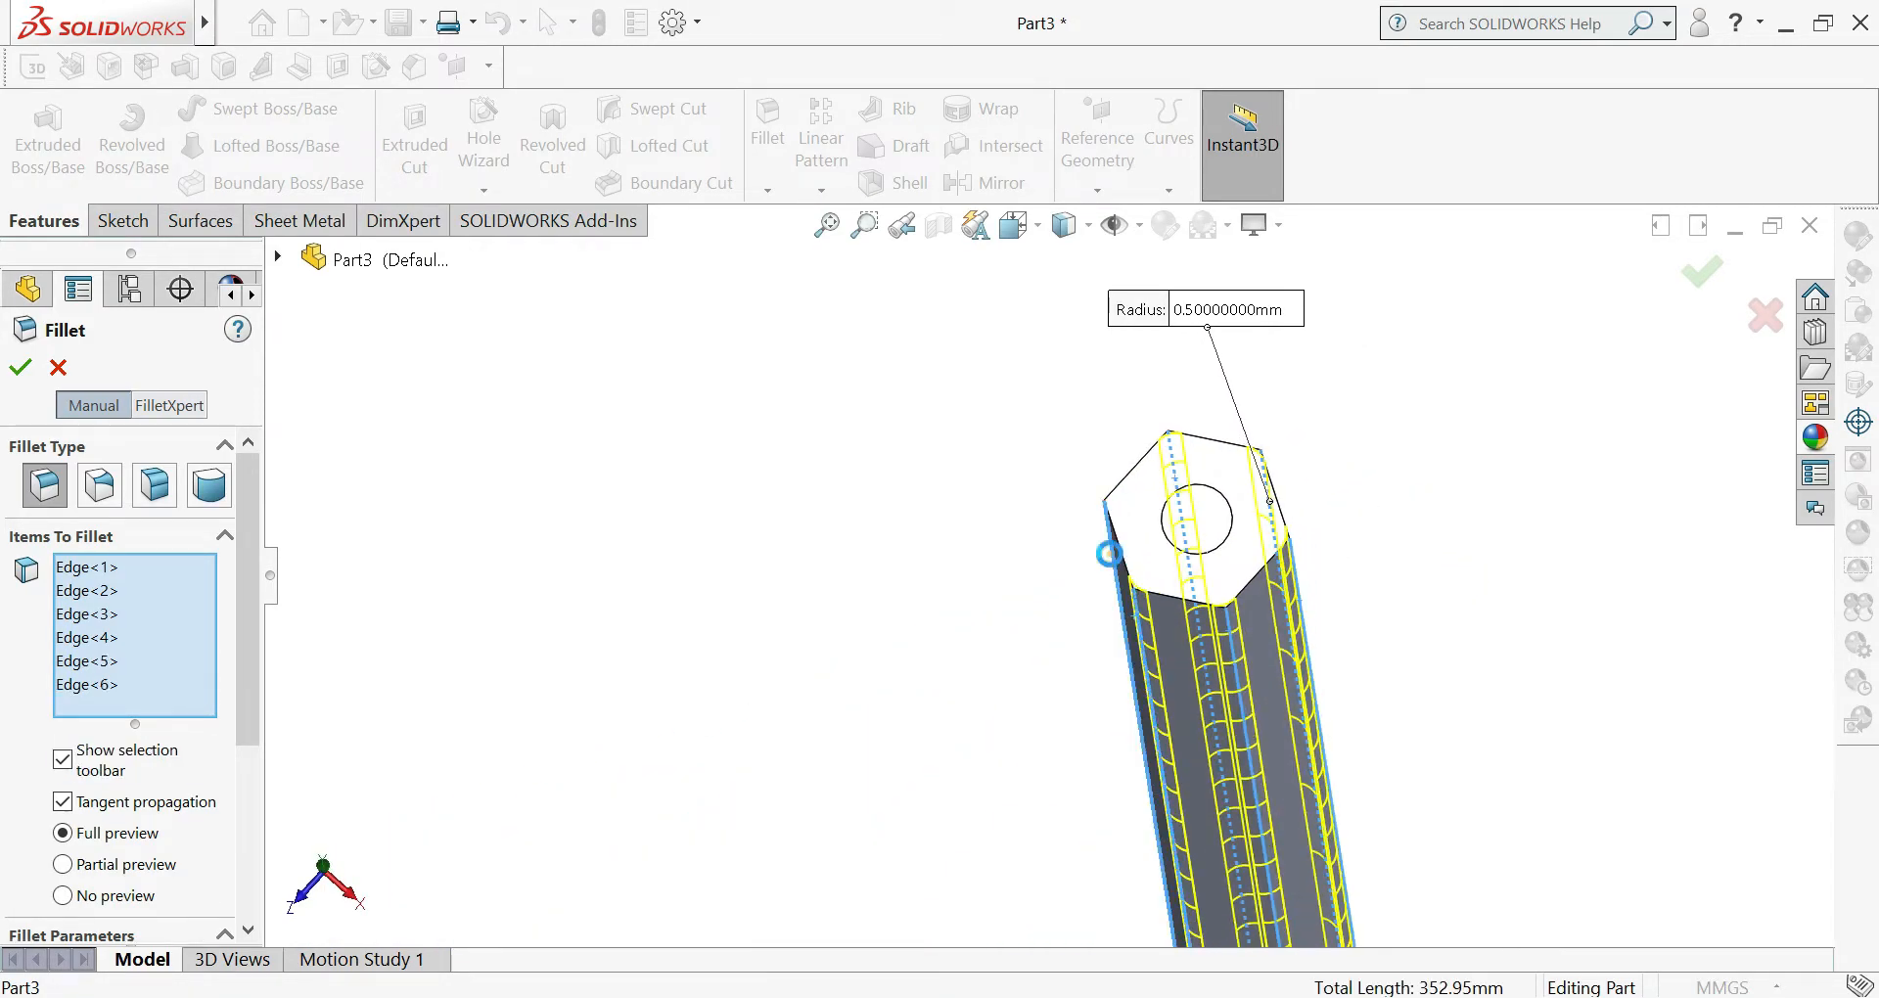
{"action": "middle_click_drag", "start_coordinate": [1078, 600], "coordinate": [1011, 636]}
{"action": "left_click", "coordinate": [30, 365]}
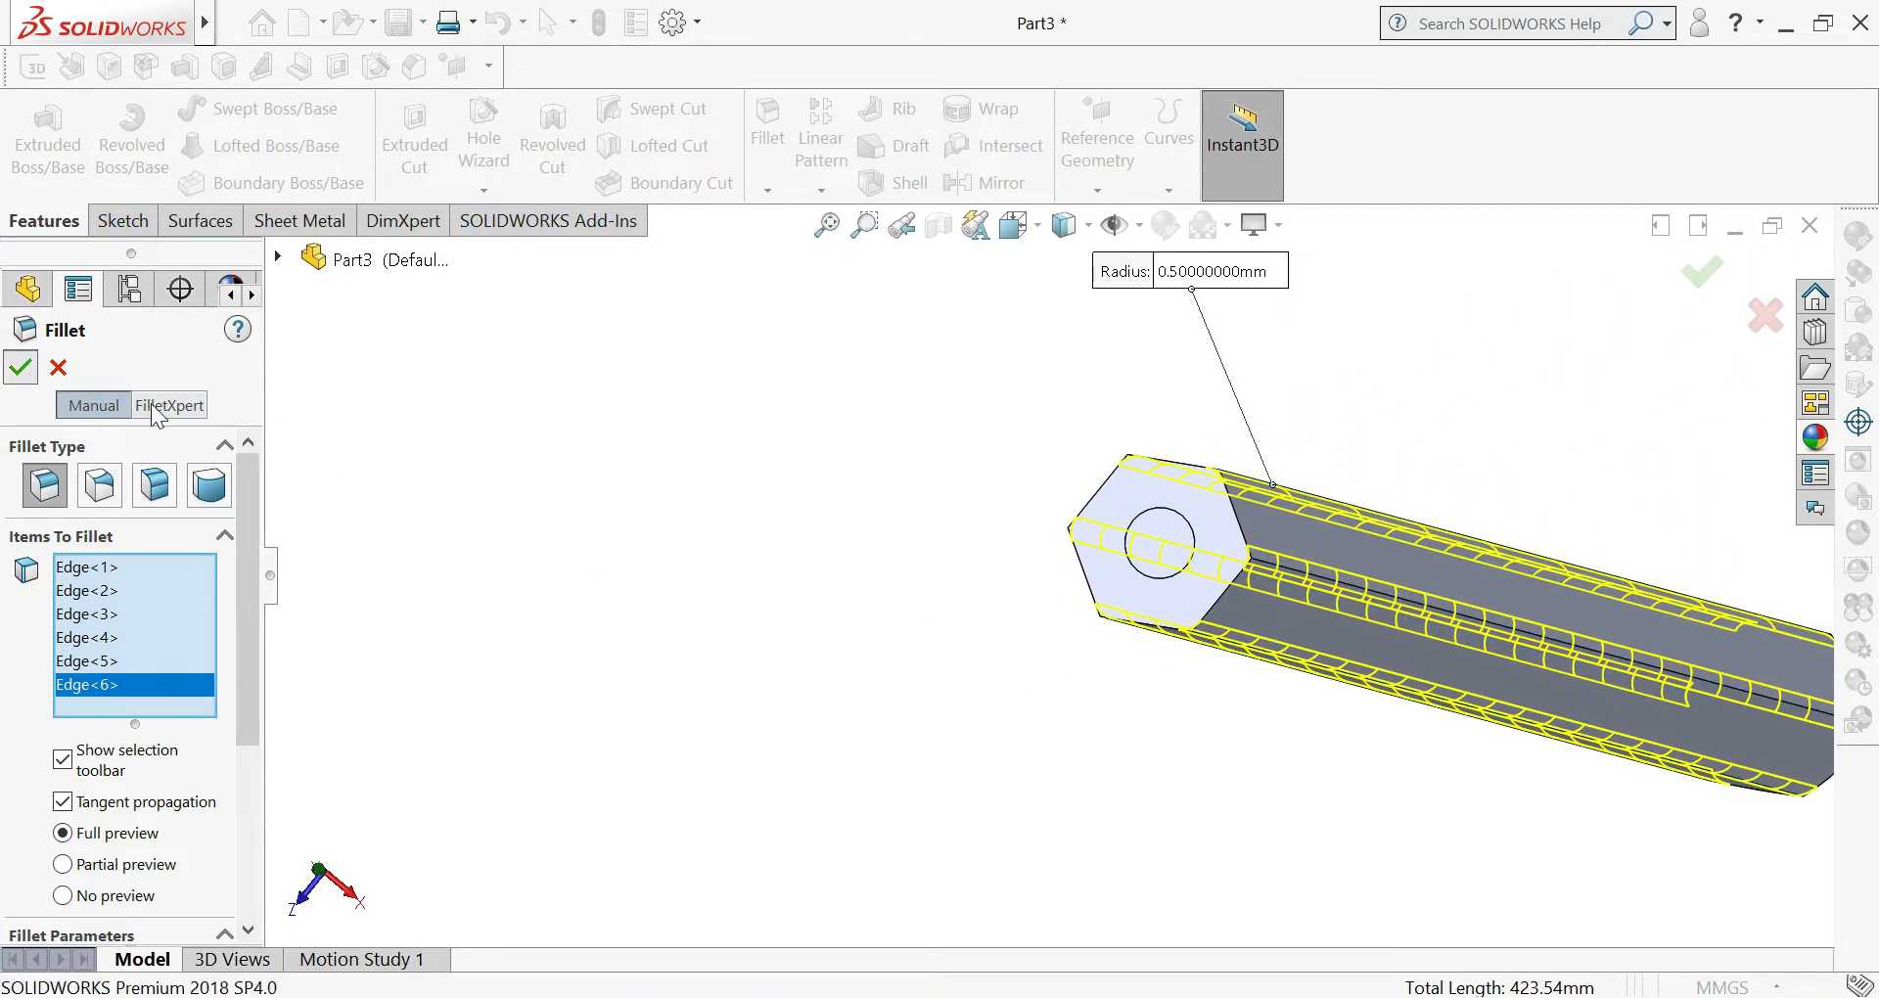
- Start a sketch on the Right Plane and draw a rectangle about 10.5 by 2.3 mm across the rod near its blunt end
{"action": "scroll", "coordinate": [711, 617], "scroll_direction": "up", "scroll_amount": 5}
{"action": "mouse_move", "coordinate": [811, 613]}
{"action": "middle_mouse_down"}
{"action": "mouse_move", "coordinate": [751, 562]}
{"action": "mouse_move", "coordinate": [809, 633]}
{"action": "mouse_move", "coordinate": [764, 651]}
{"action": "middle_mouse_up"}
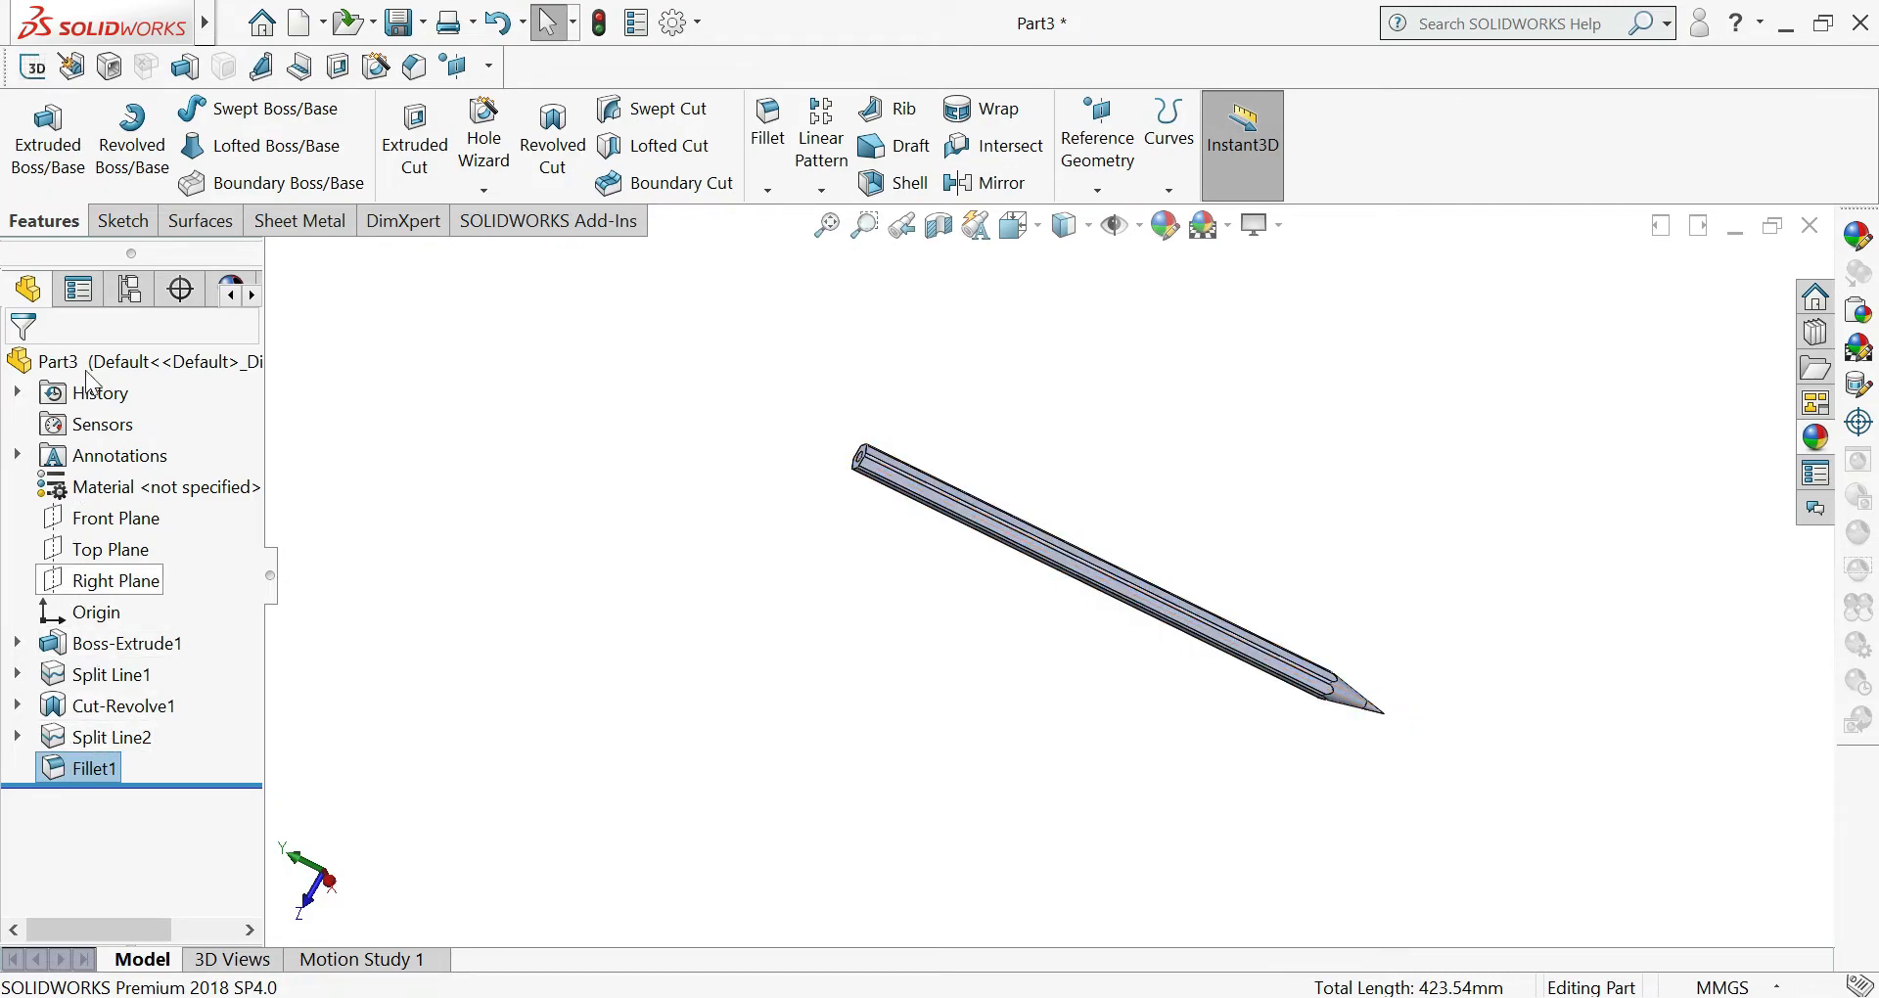
{"action": "left_click", "coordinate": [102, 580]}
{"action": "left_click", "coordinate": [105, 537]}
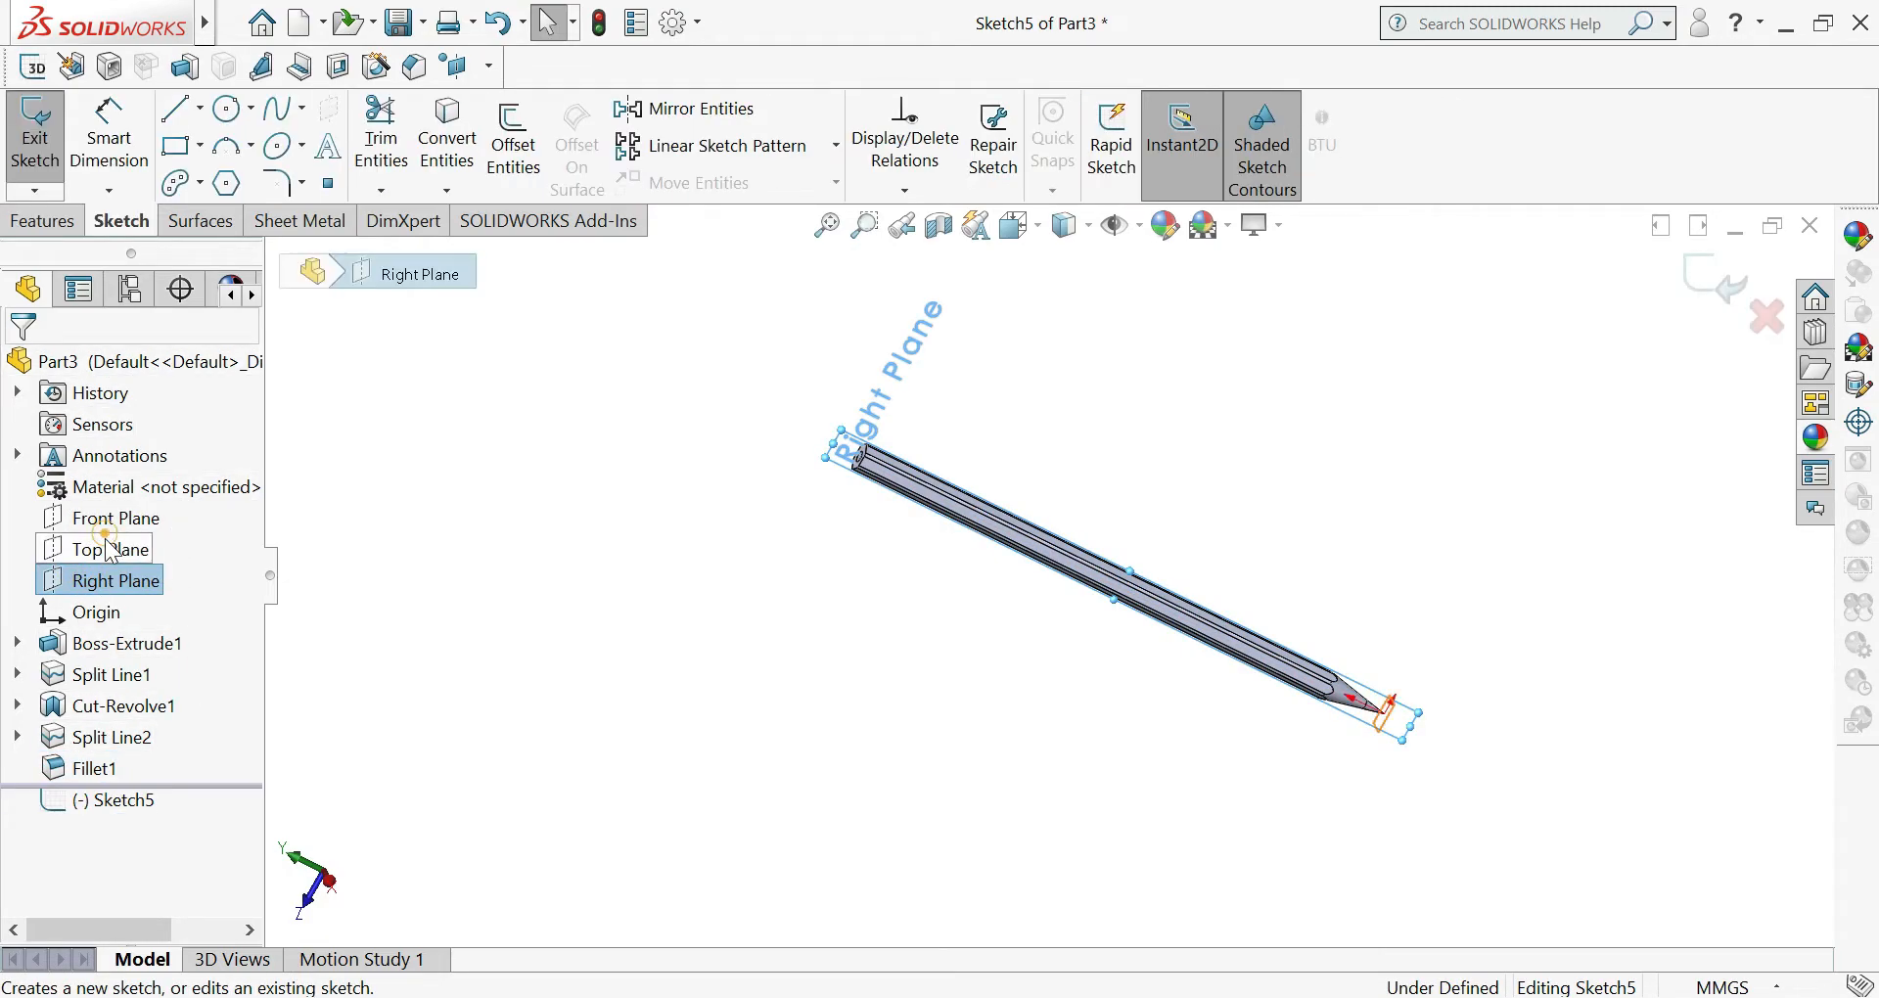
{"action": "left_click", "coordinate": [86, 810]}
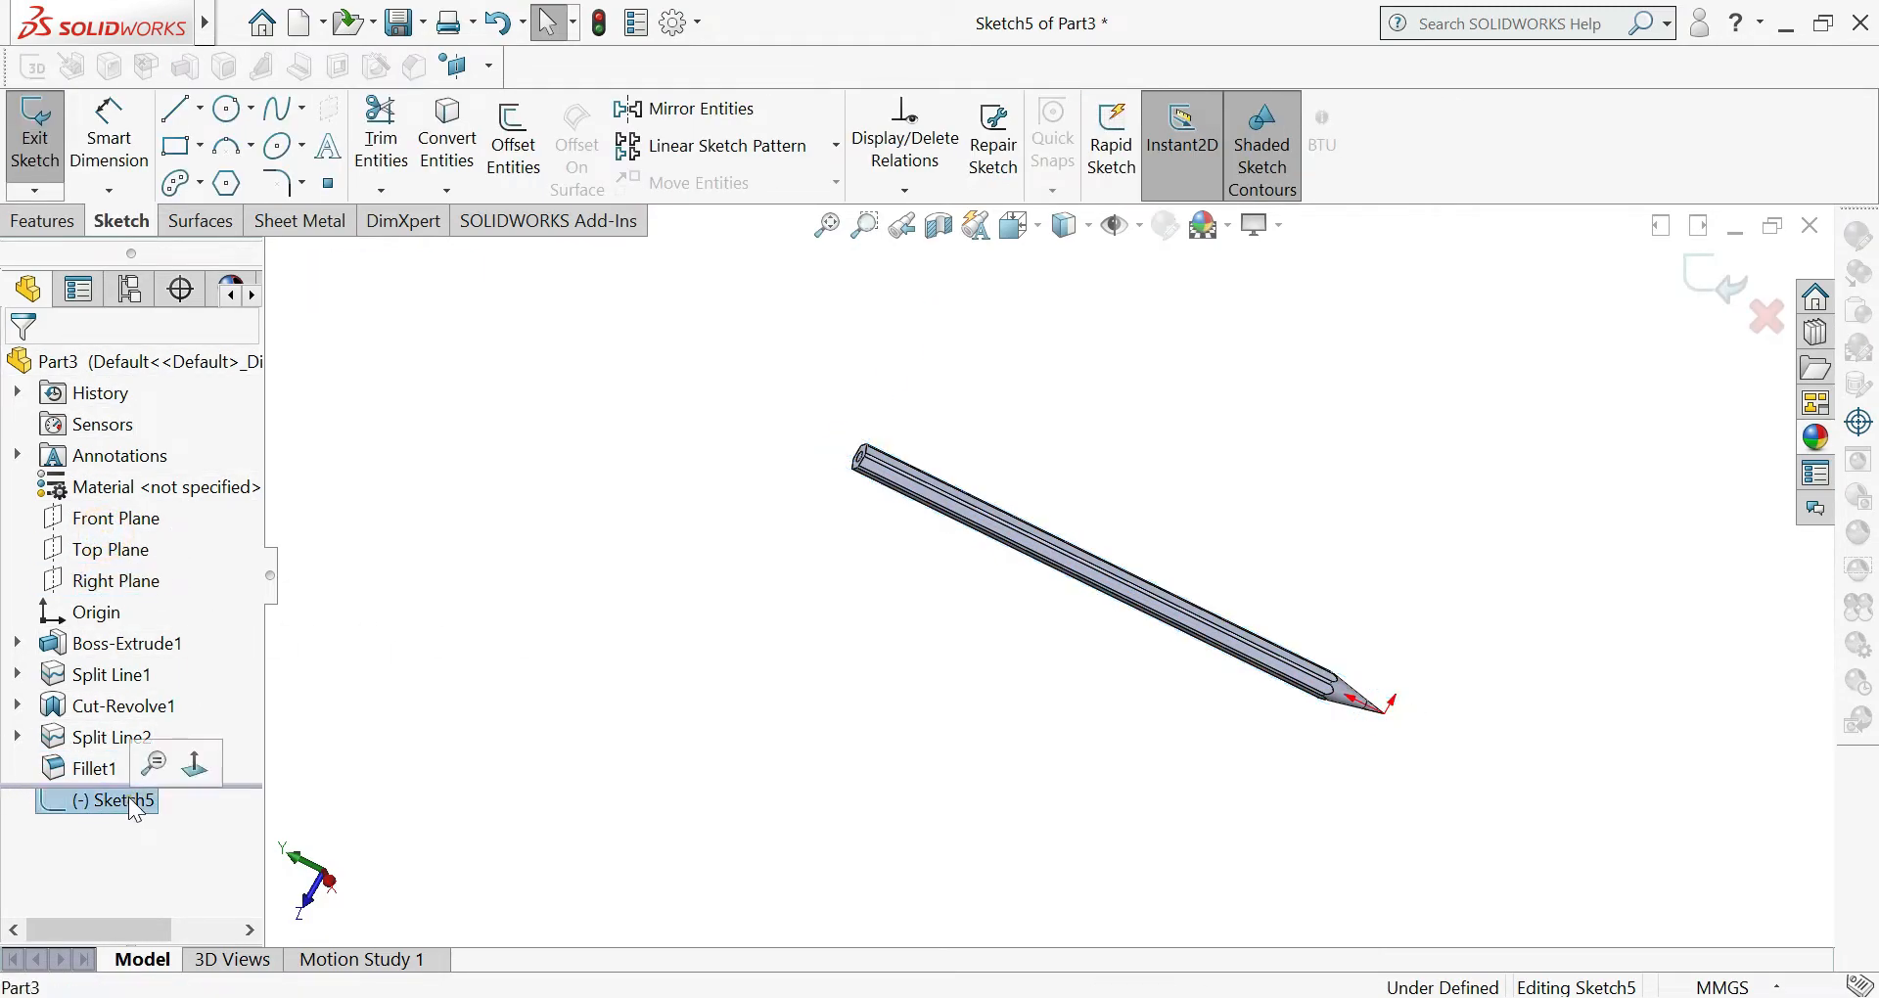
{"action": "left_click", "coordinate": [196, 760]}
{"action": "scroll", "coordinate": [1077, 411], "scroll_direction": "down", "scroll_amount": 4}
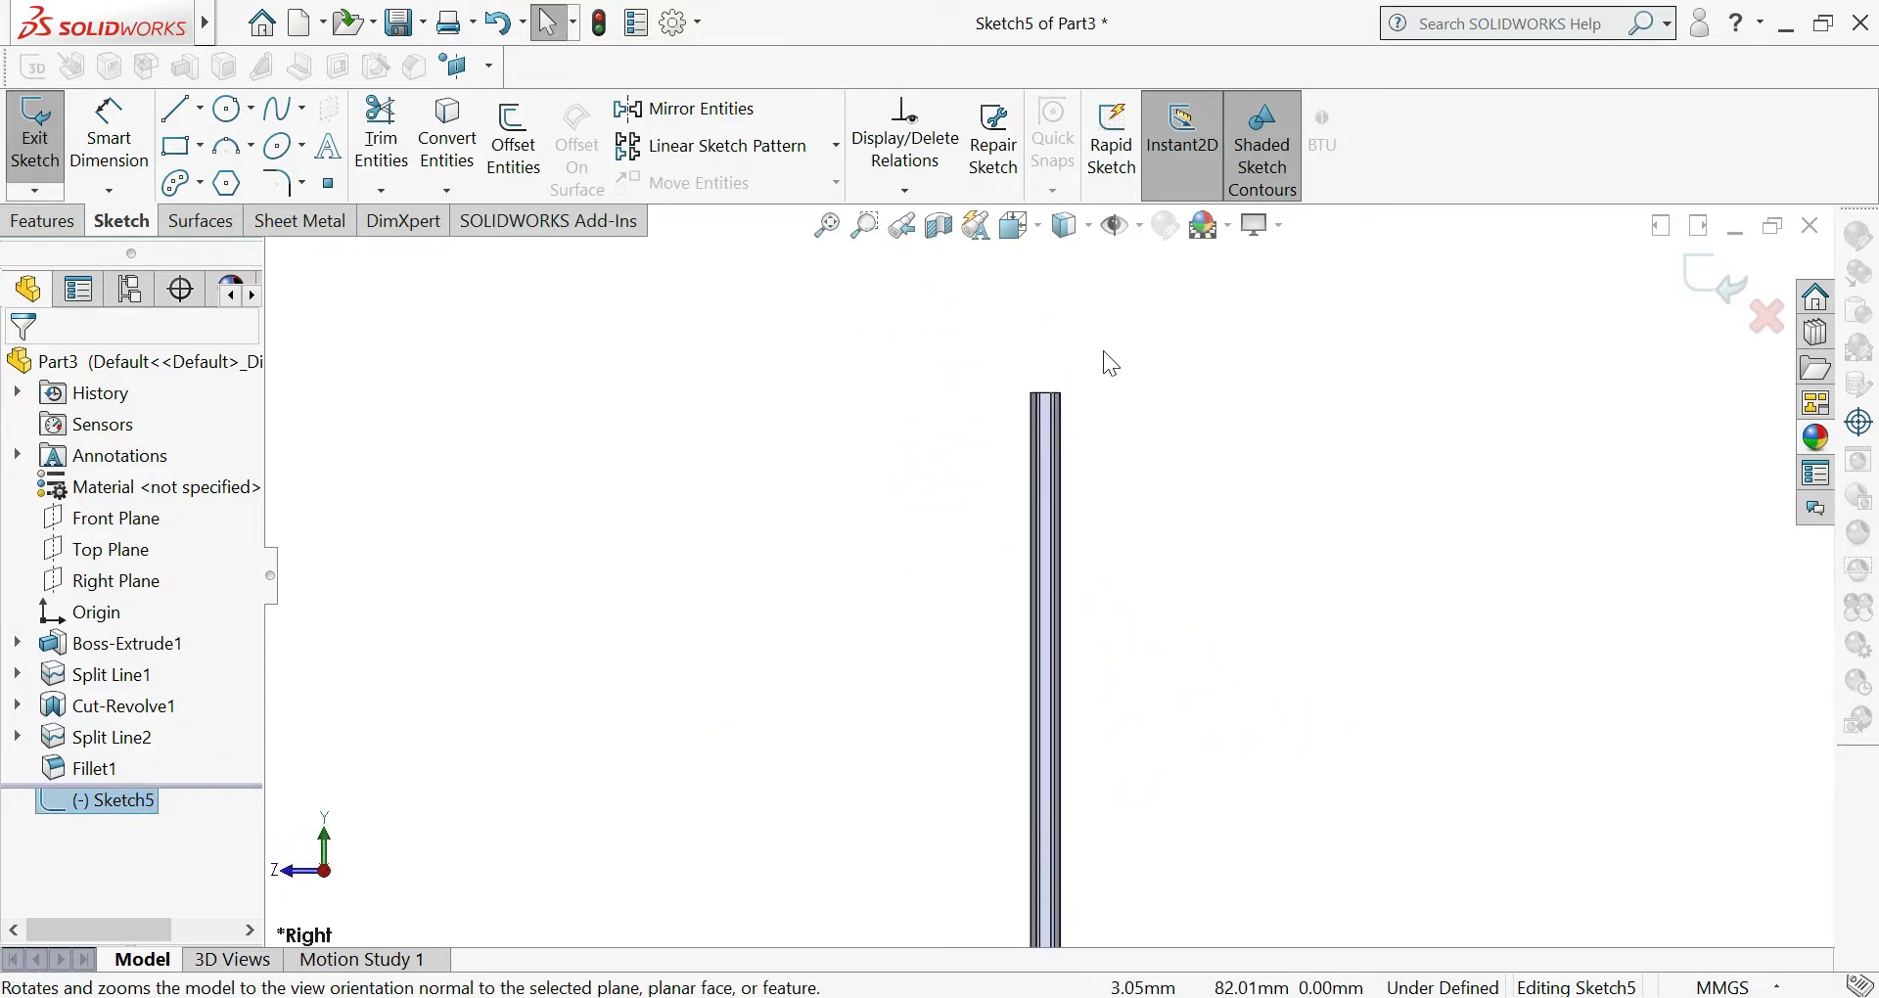
{"action": "left_click", "coordinate": [176, 146]}
{"action": "mouse_move", "coordinate": [856, 664]}
{"action": "left_mouse_down"}
{"action": "mouse_move", "coordinate": [1083, 755]}
{"action": "mouse_move", "coordinate": [1230, 760]}
{"action": "mouse_move", "coordinate": [1223, 742]}
{"action": "left_mouse_up"}
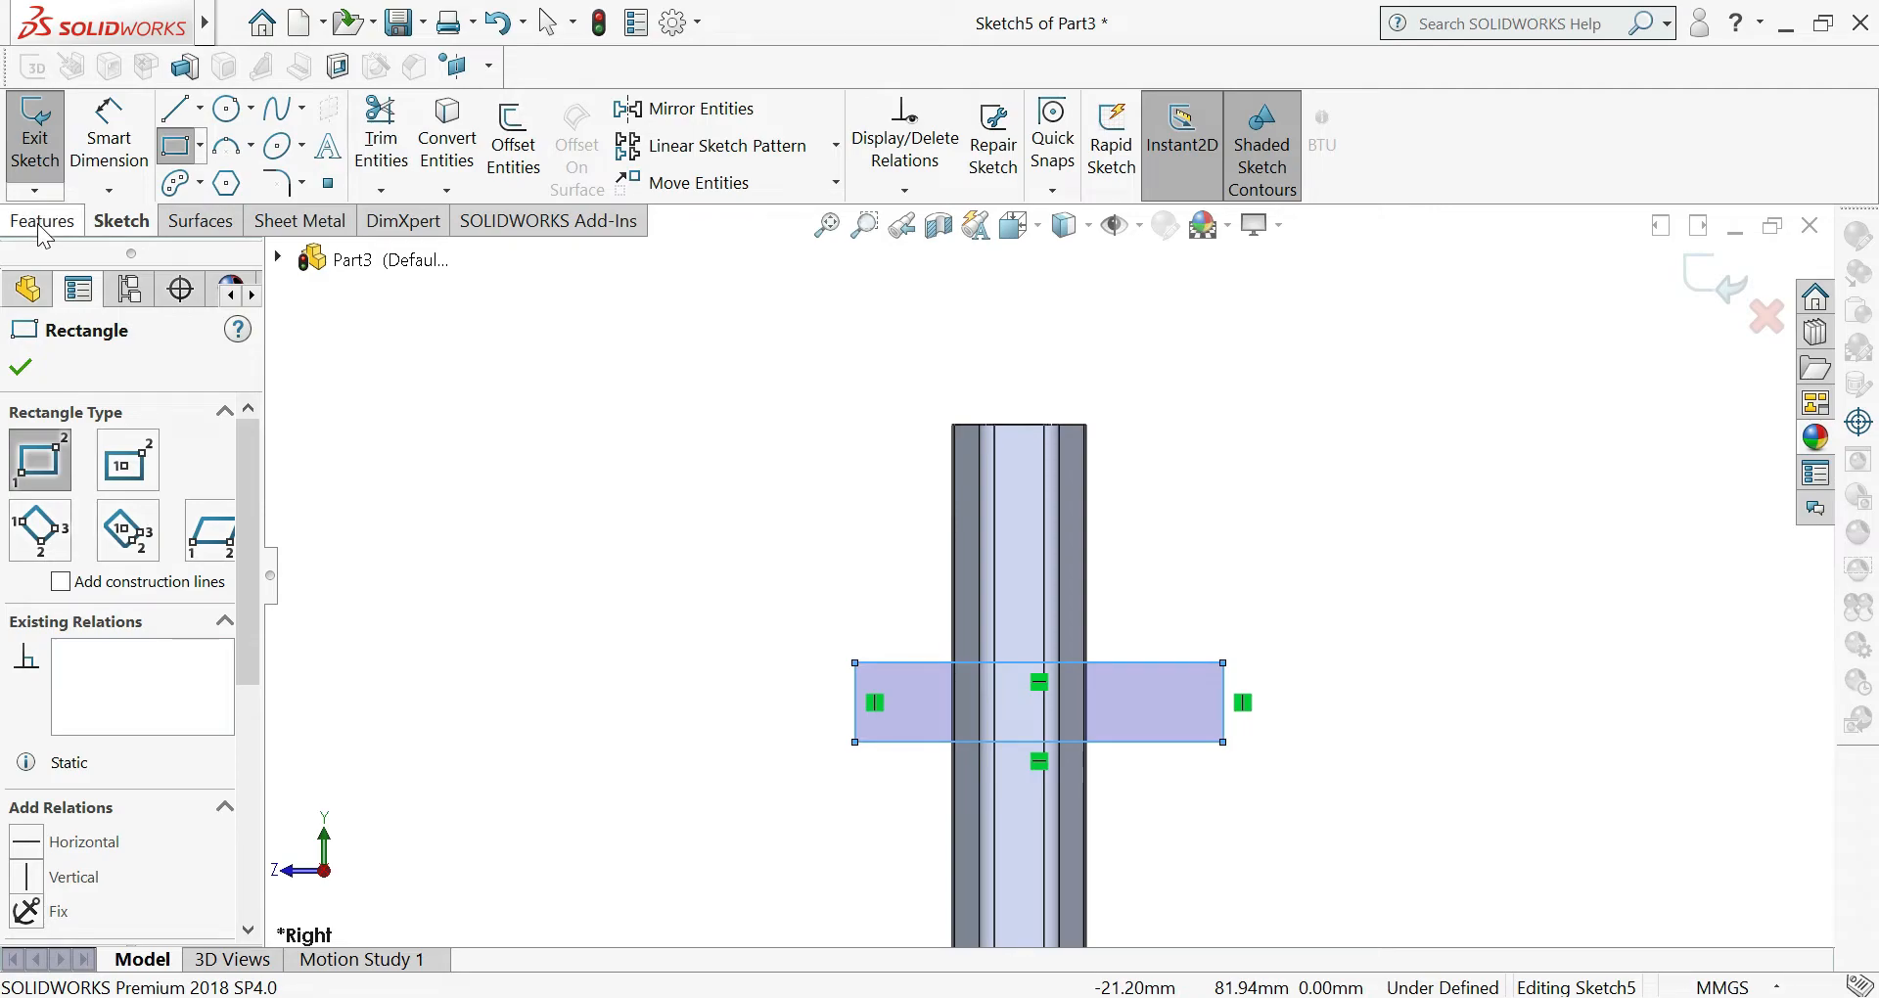
- Dimension the rectangle's height as 2 mm
{"action": "left_click", "coordinate": [37, 224]}
{"action": "left_click", "coordinate": [129, 227]}
{"action": "left_click", "coordinate": [127, 159]}
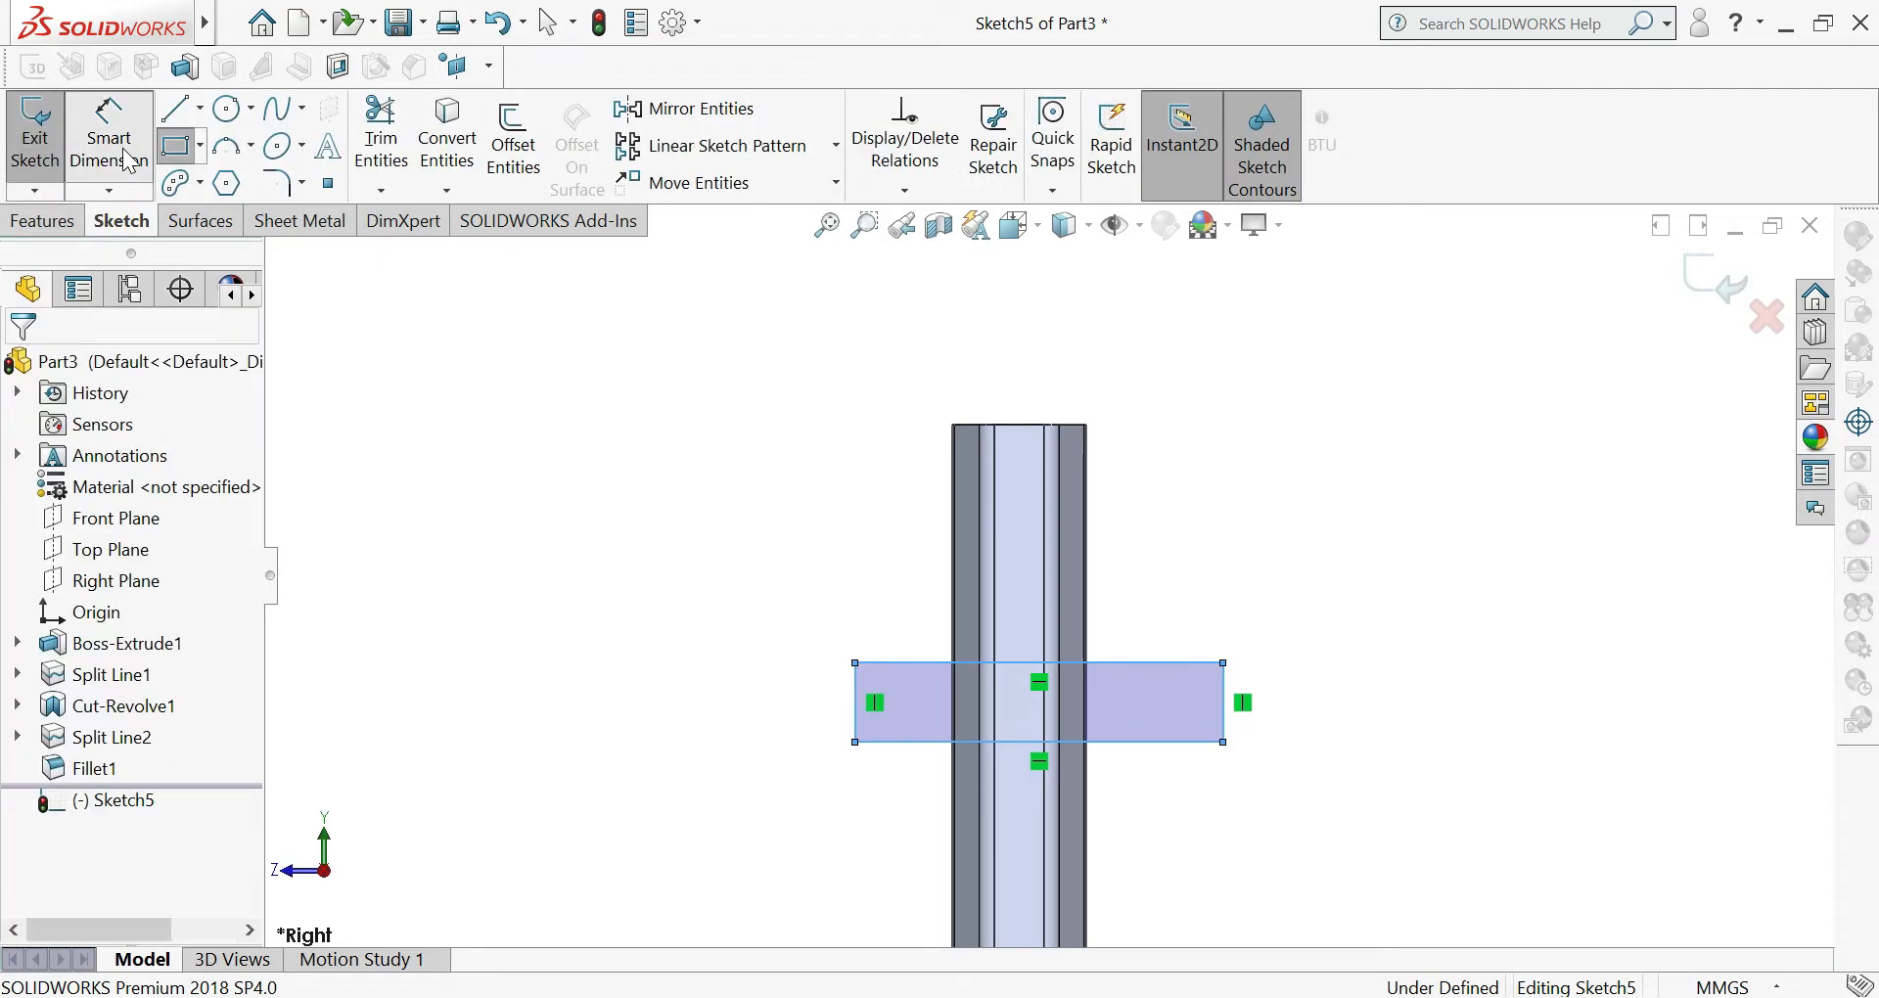
{"action": "left_click", "coordinate": [122, 154]}
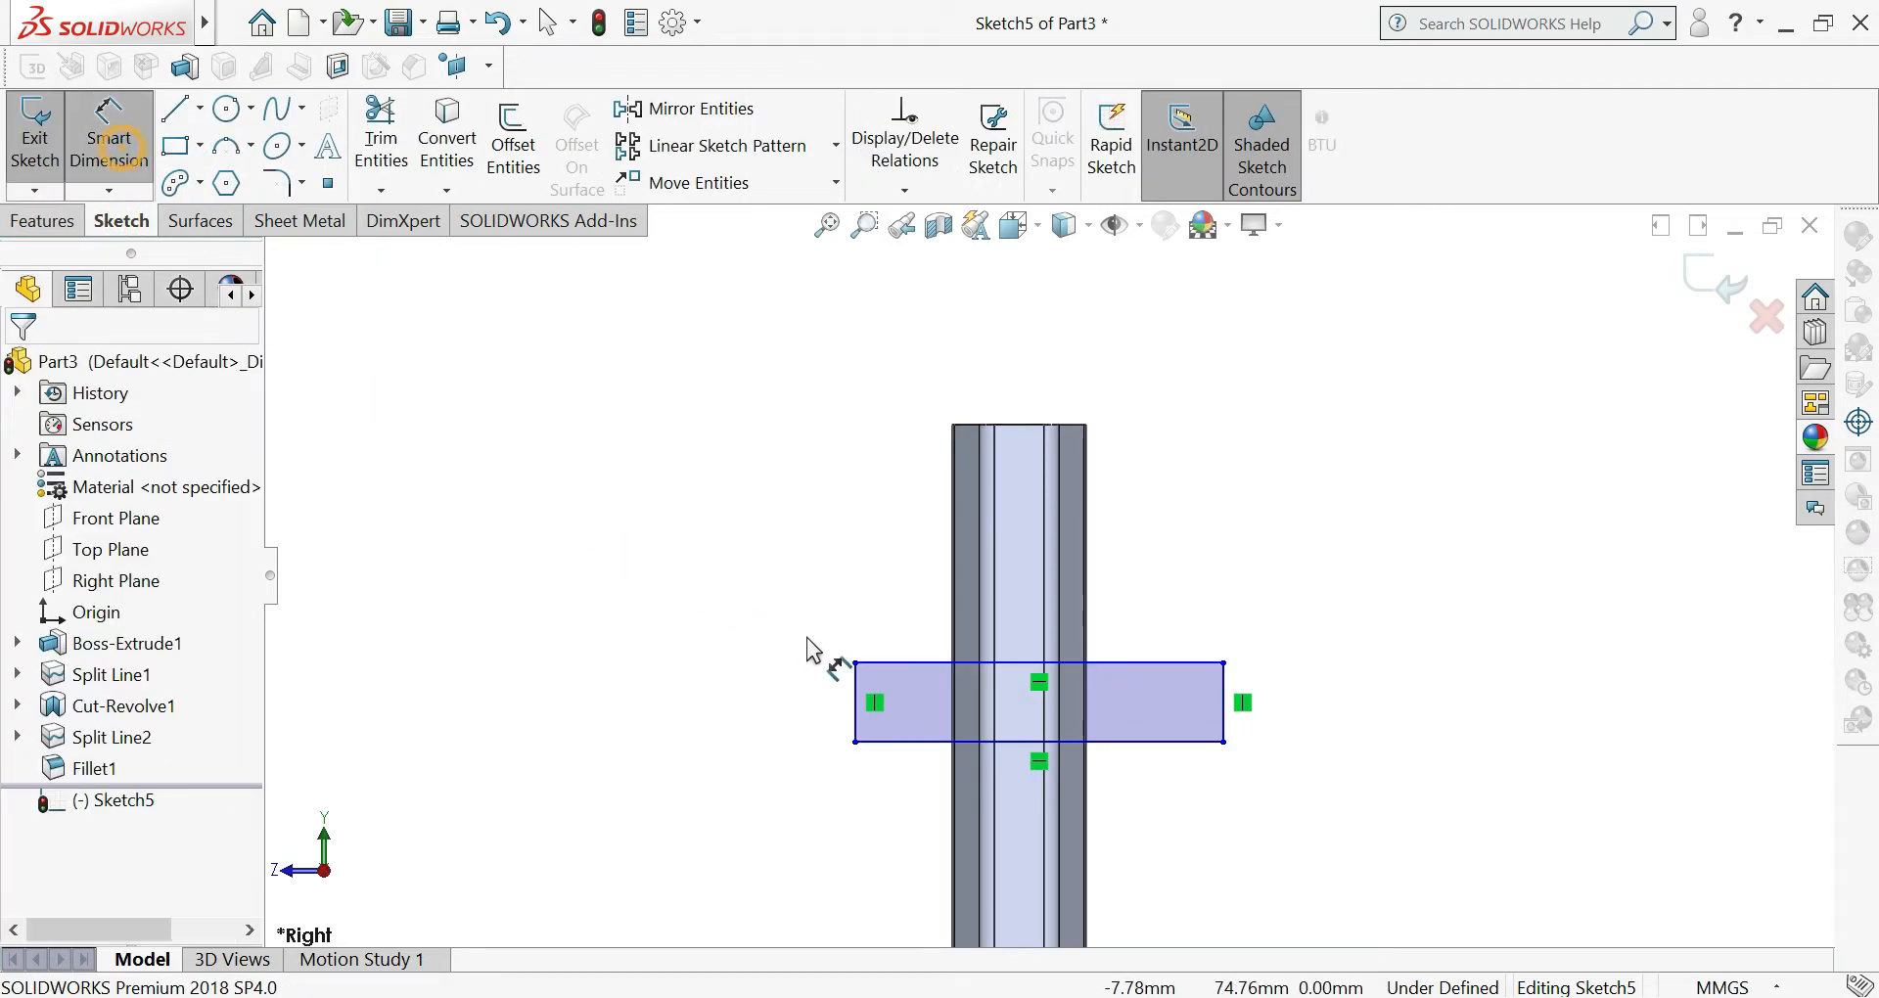
{"action": "left_click", "coordinate": [867, 701]}
{"action": "left_click", "coordinate": [773, 710]}
{"action": "type", "text": "2"}
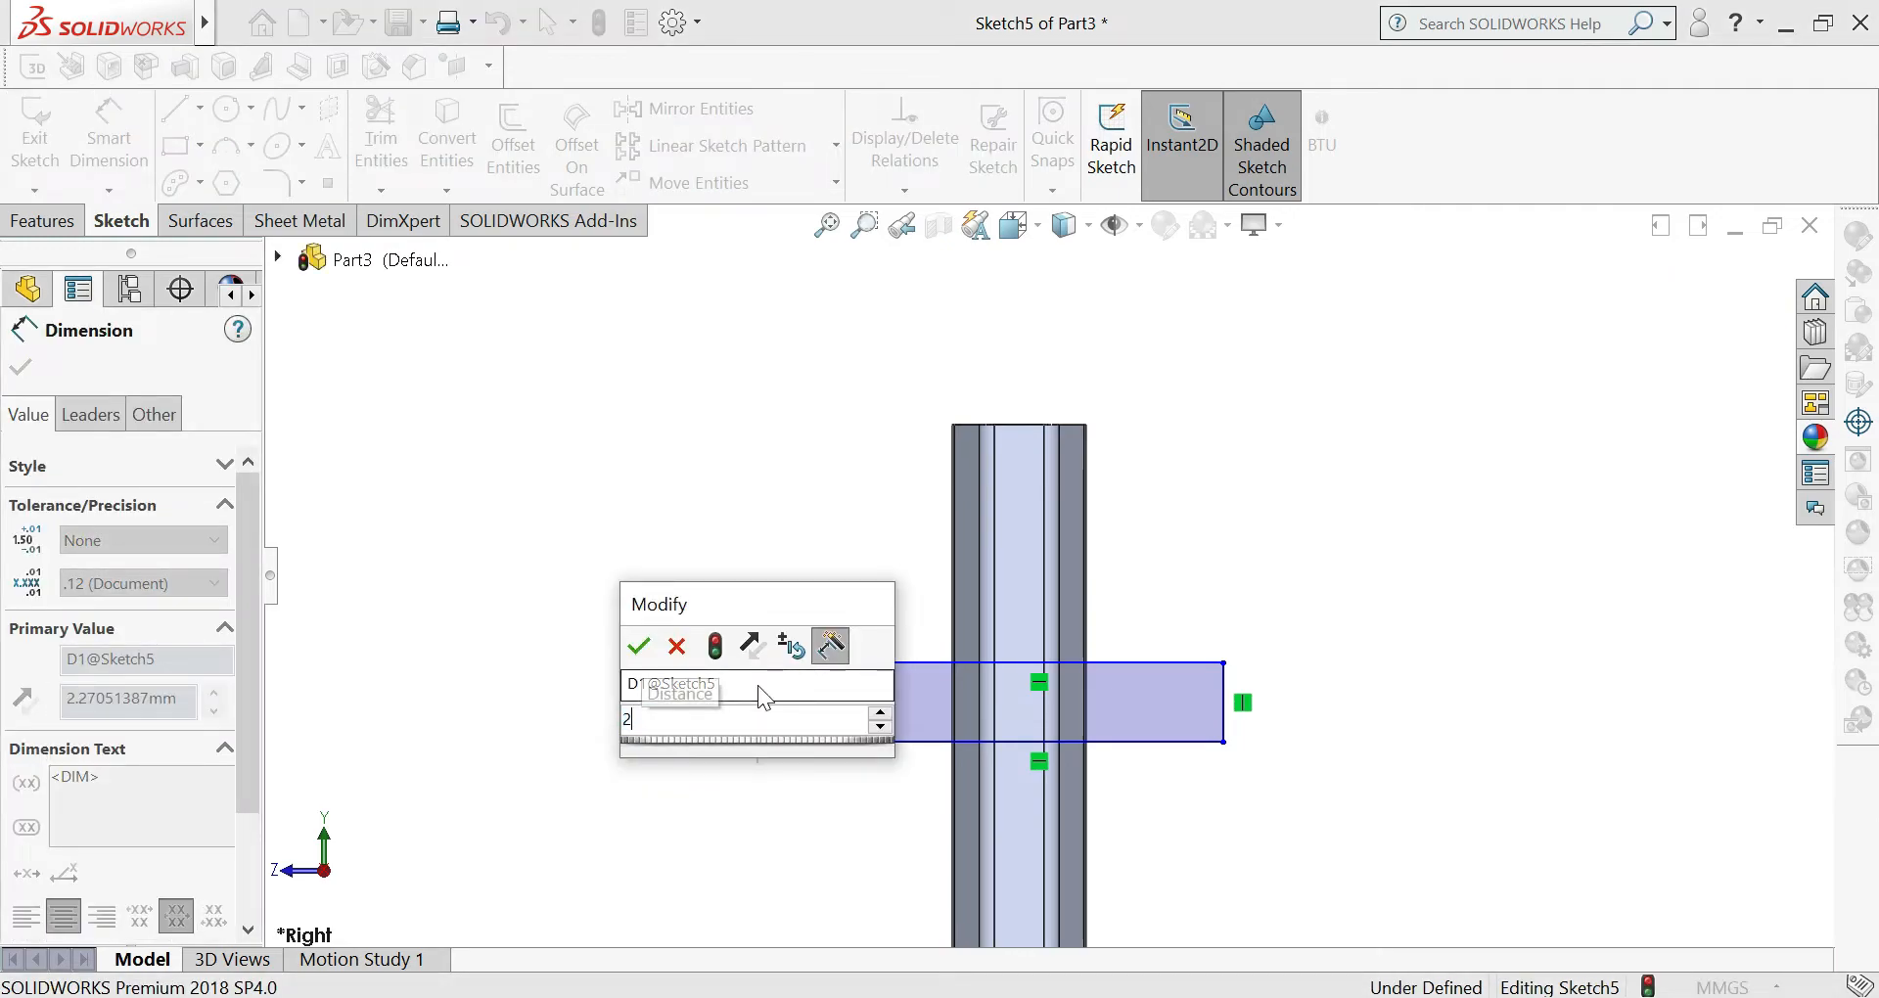
{"action": "key", "text": "Return"}
{"action": "key", "text": "z"}
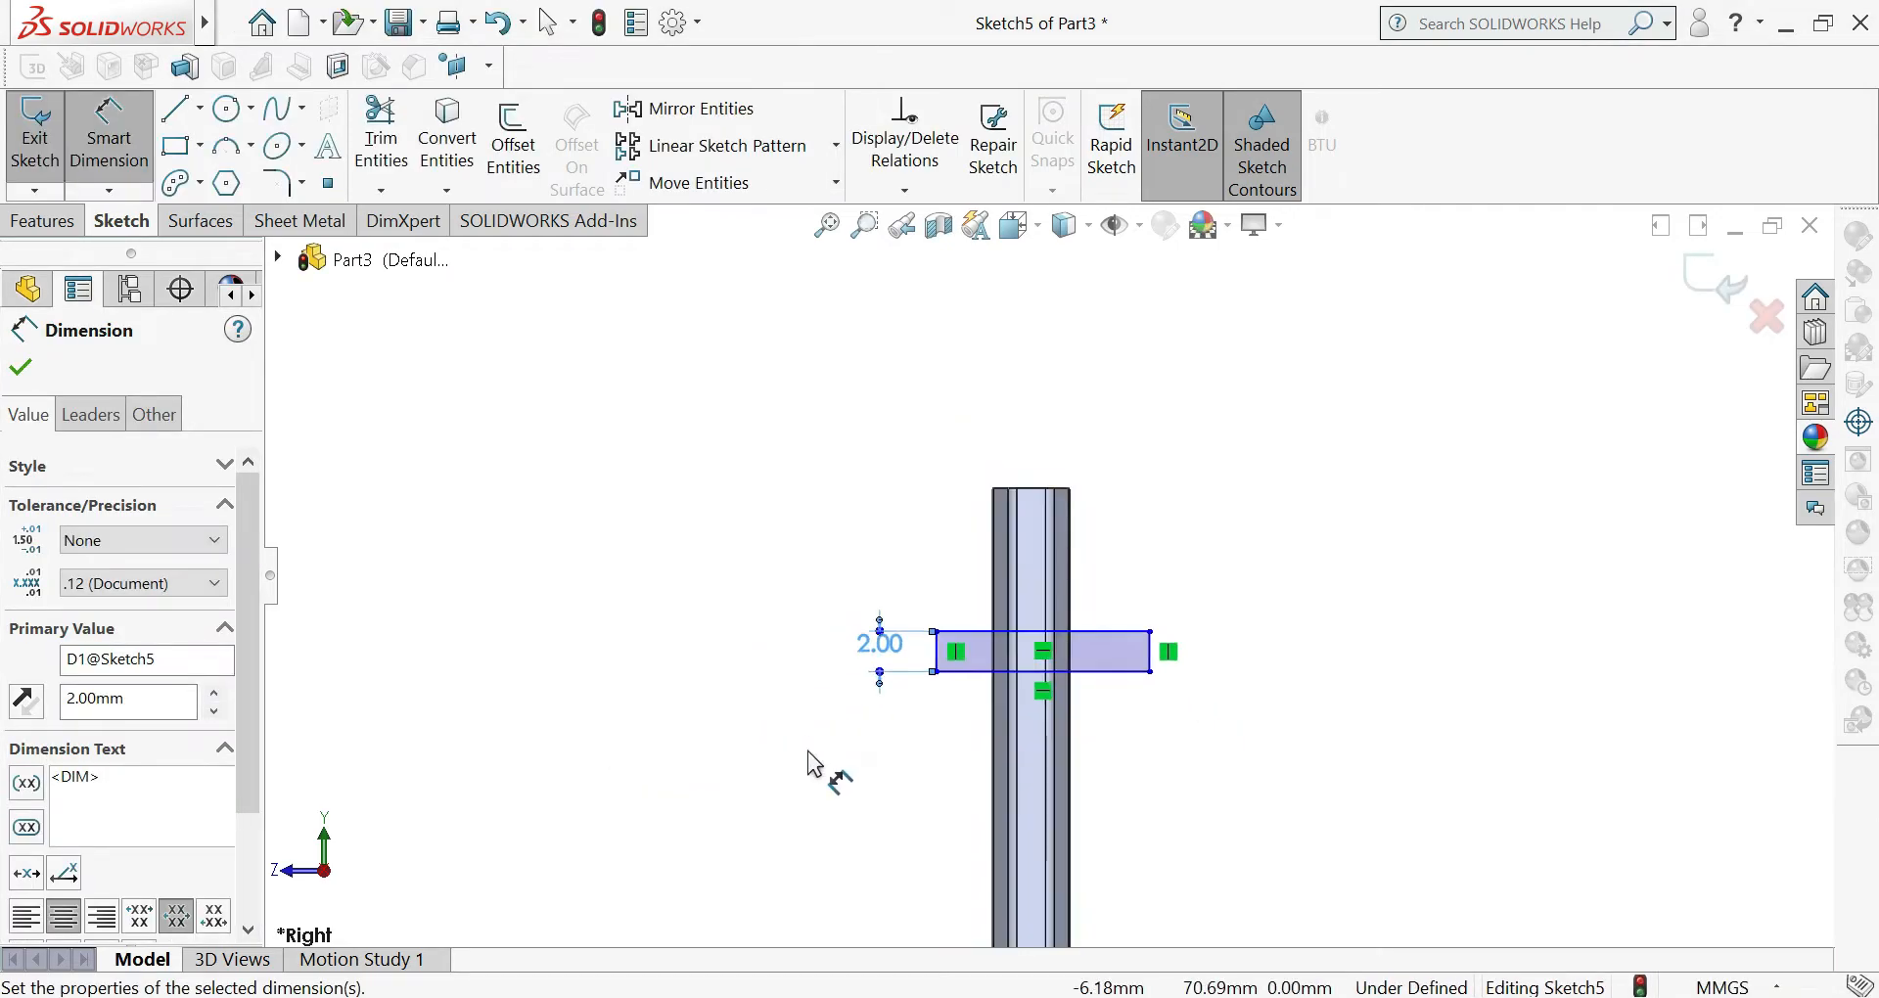
- Dimension the distance between the rectangle's upper edge and the rod's blunt end as 12 mm
{"action": "left_click", "coordinate": [972, 633]}
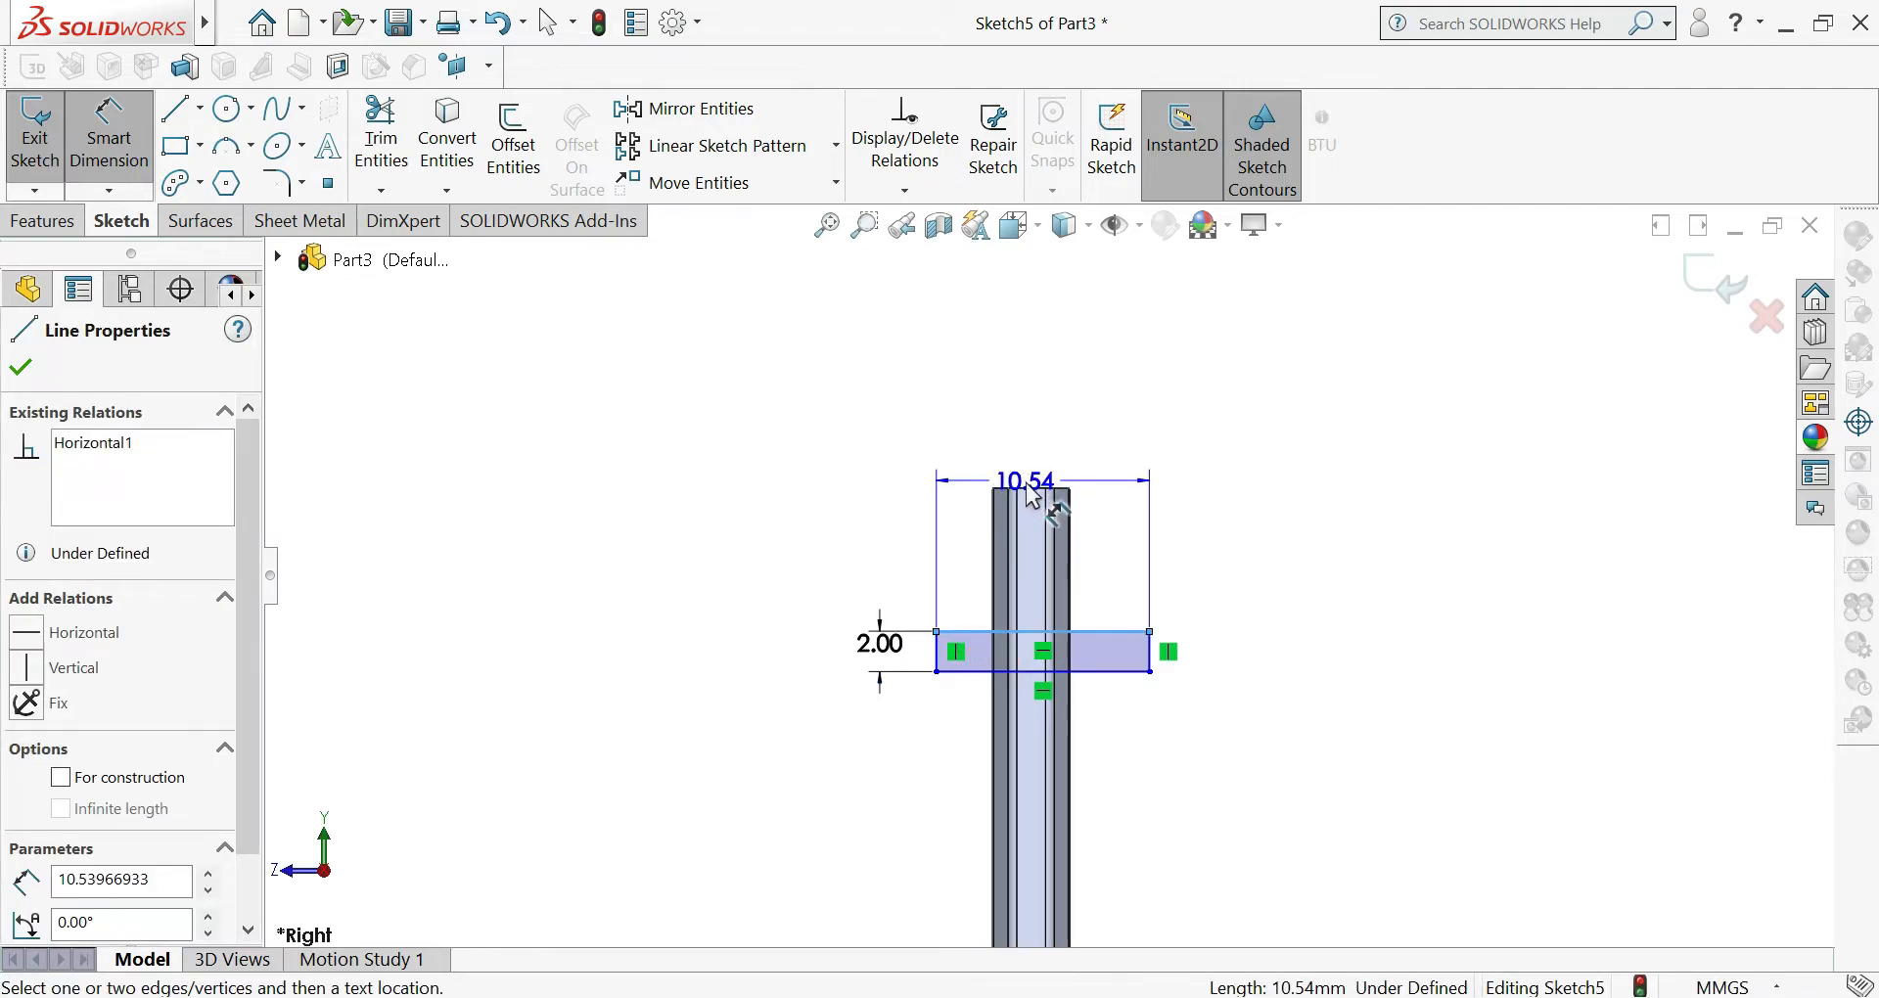
{"action": "scroll", "coordinate": [1026, 485], "scroll_direction": "up", "scroll_amount": 4}
{"action": "scroll", "coordinate": [1069, 568], "scroll_direction": "down", "scroll_amount": 8}
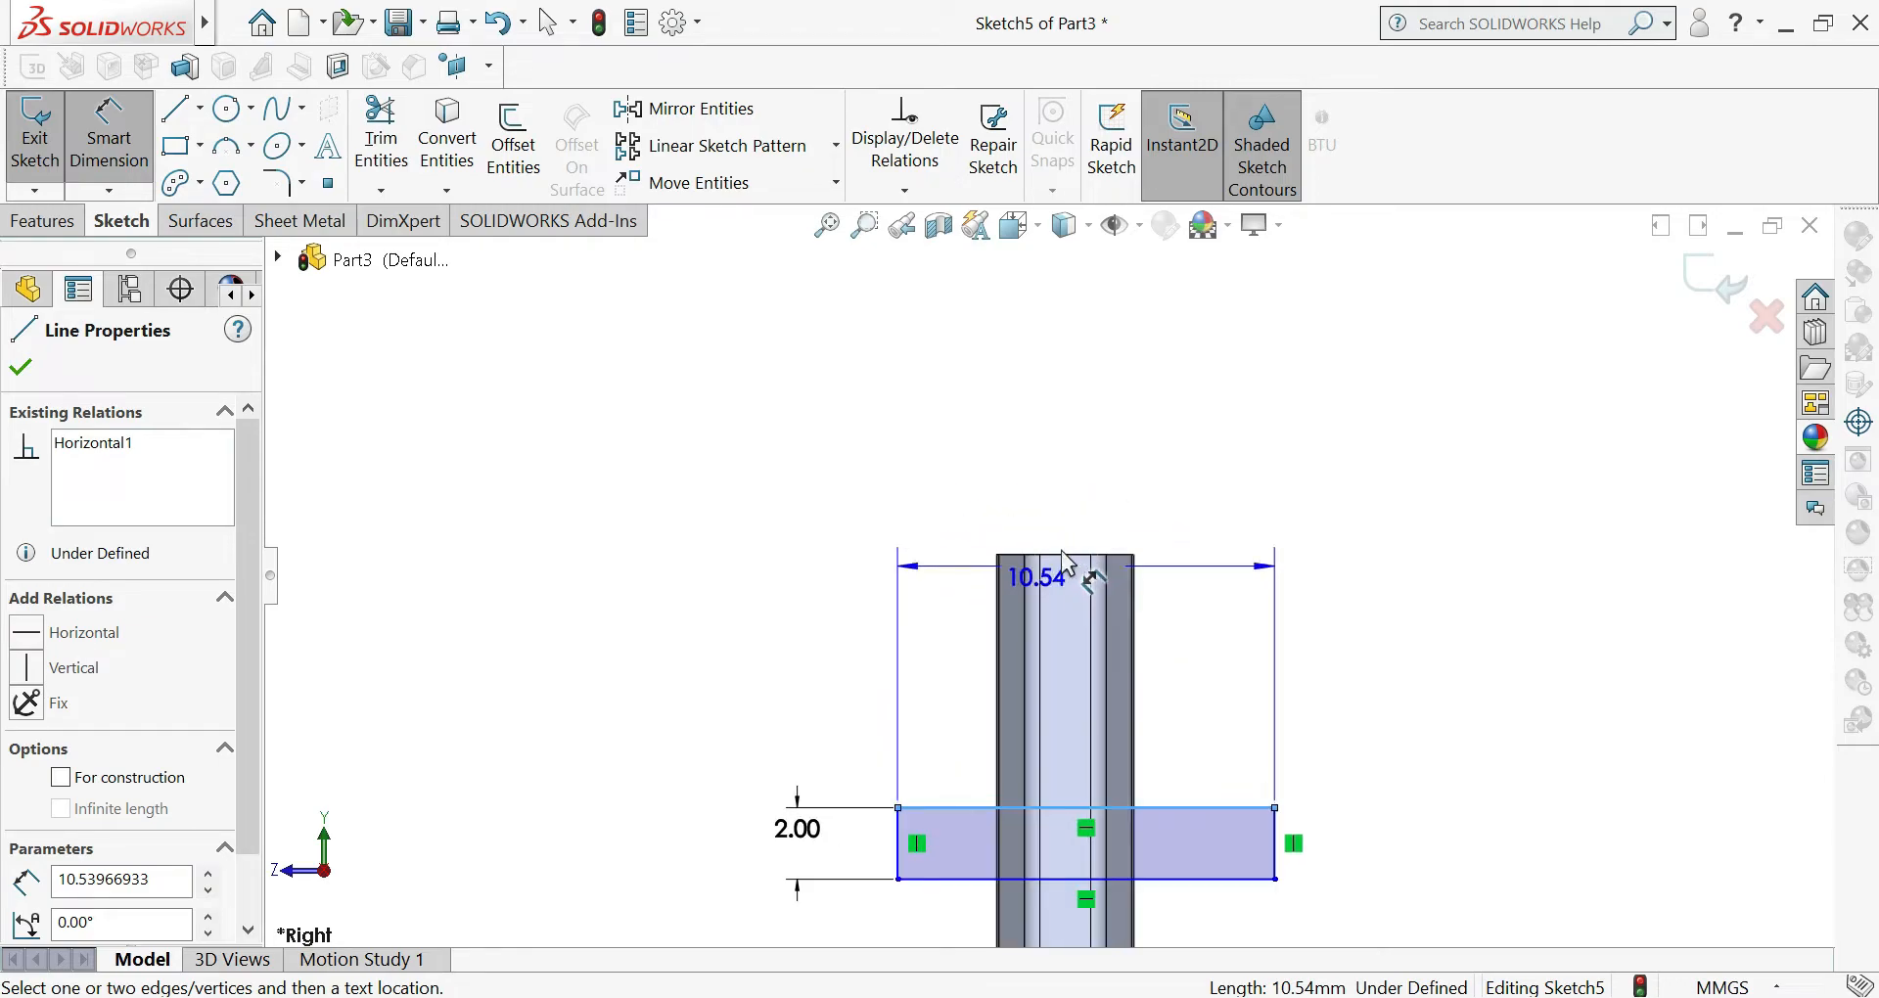
{"action": "left_click", "coordinate": [1065, 556]}
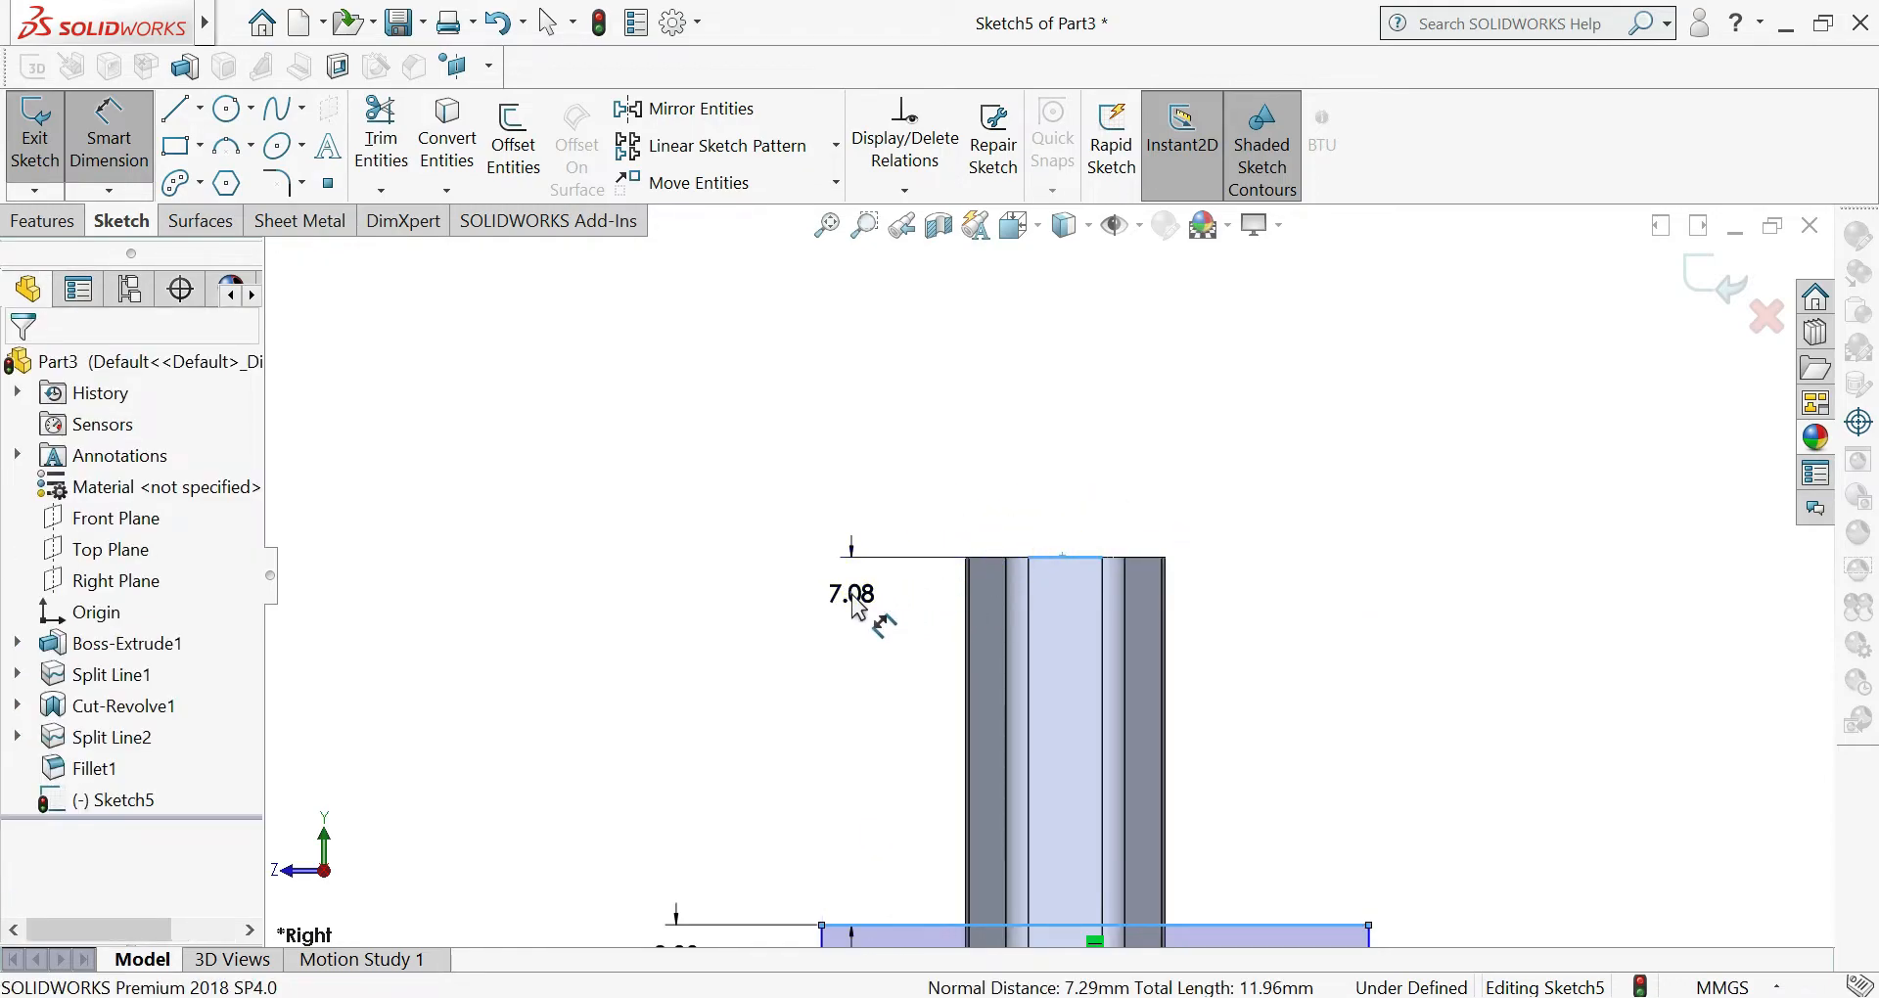
{"action": "left_click", "coordinate": [852, 592]}
{"action": "type", "text": "12"}
{"action": "key", "text": "Return"}
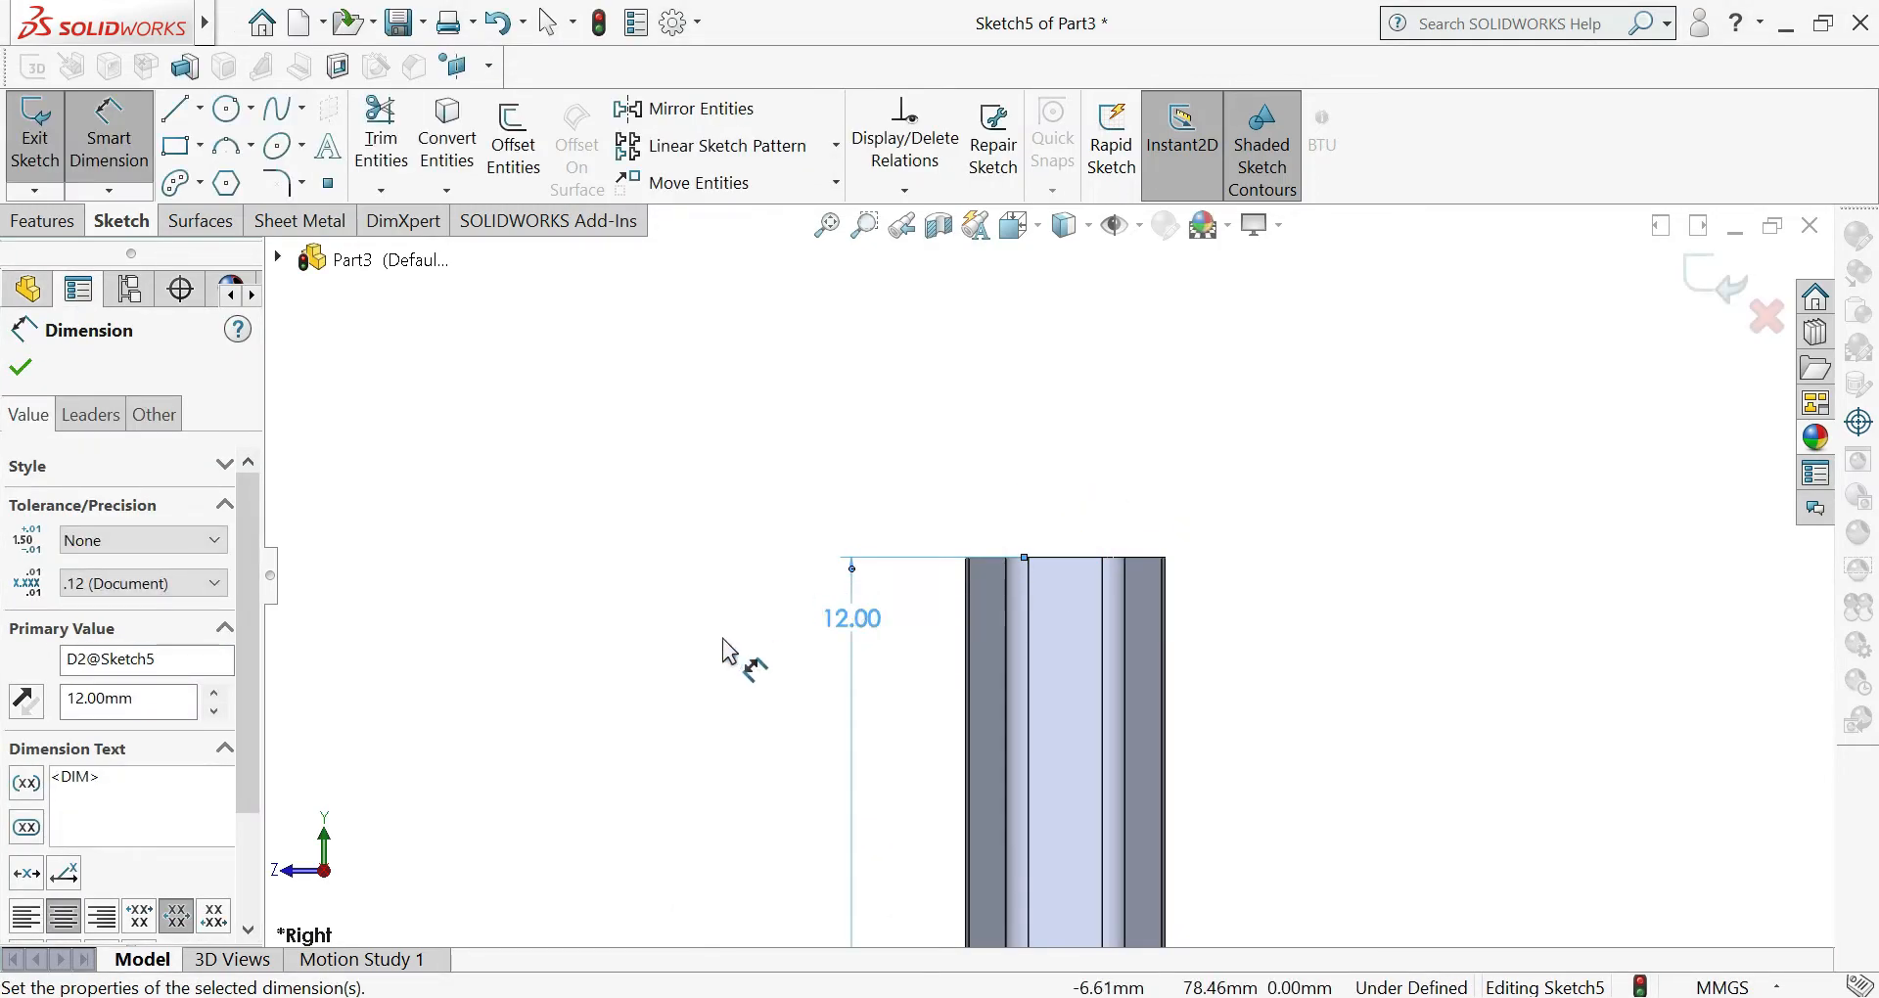
{"action": "scroll", "coordinate": [729, 654], "scroll_direction": "down", "scroll_amount": 2}
{"action": "scroll", "coordinate": [729, 644], "scroll_direction": "up", "scroll_amount": 3}
{"action": "scroll", "coordinate": [1265, 838], "scroll_direction": "down", "scroll_amount": 2}
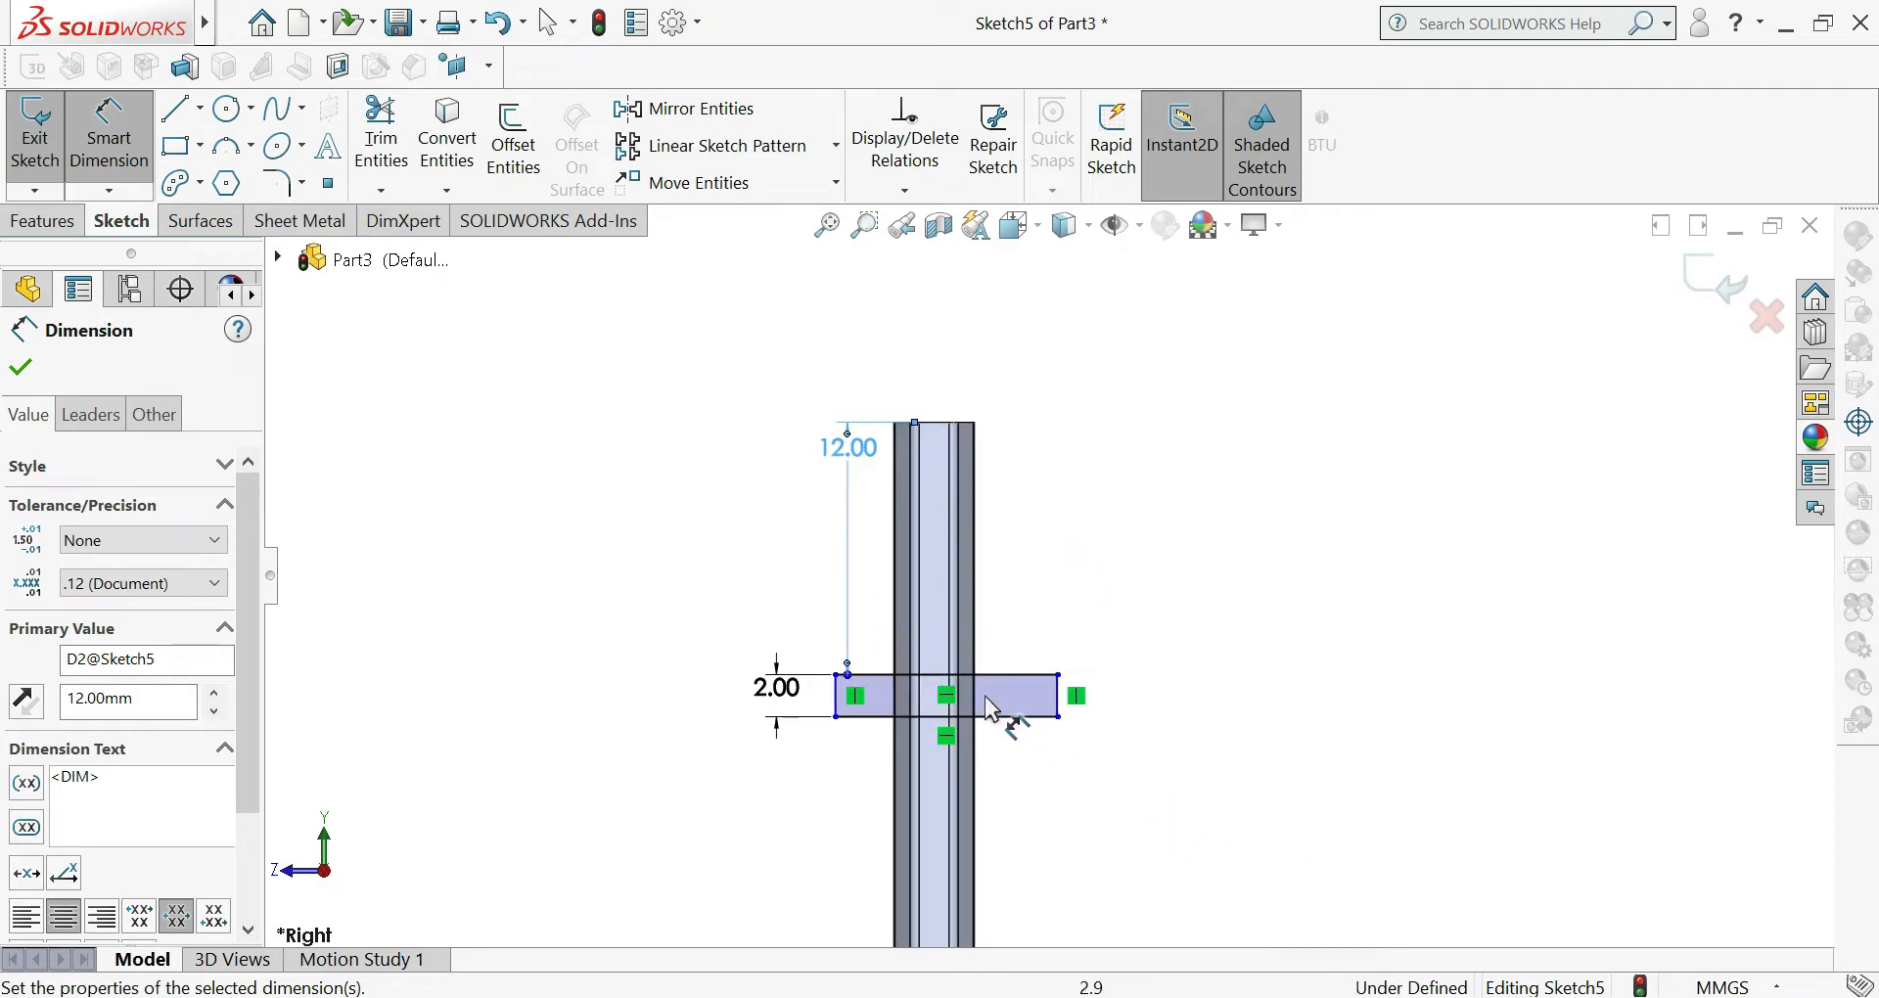
{"action": "left_click", "coordinate": [21, 369]}
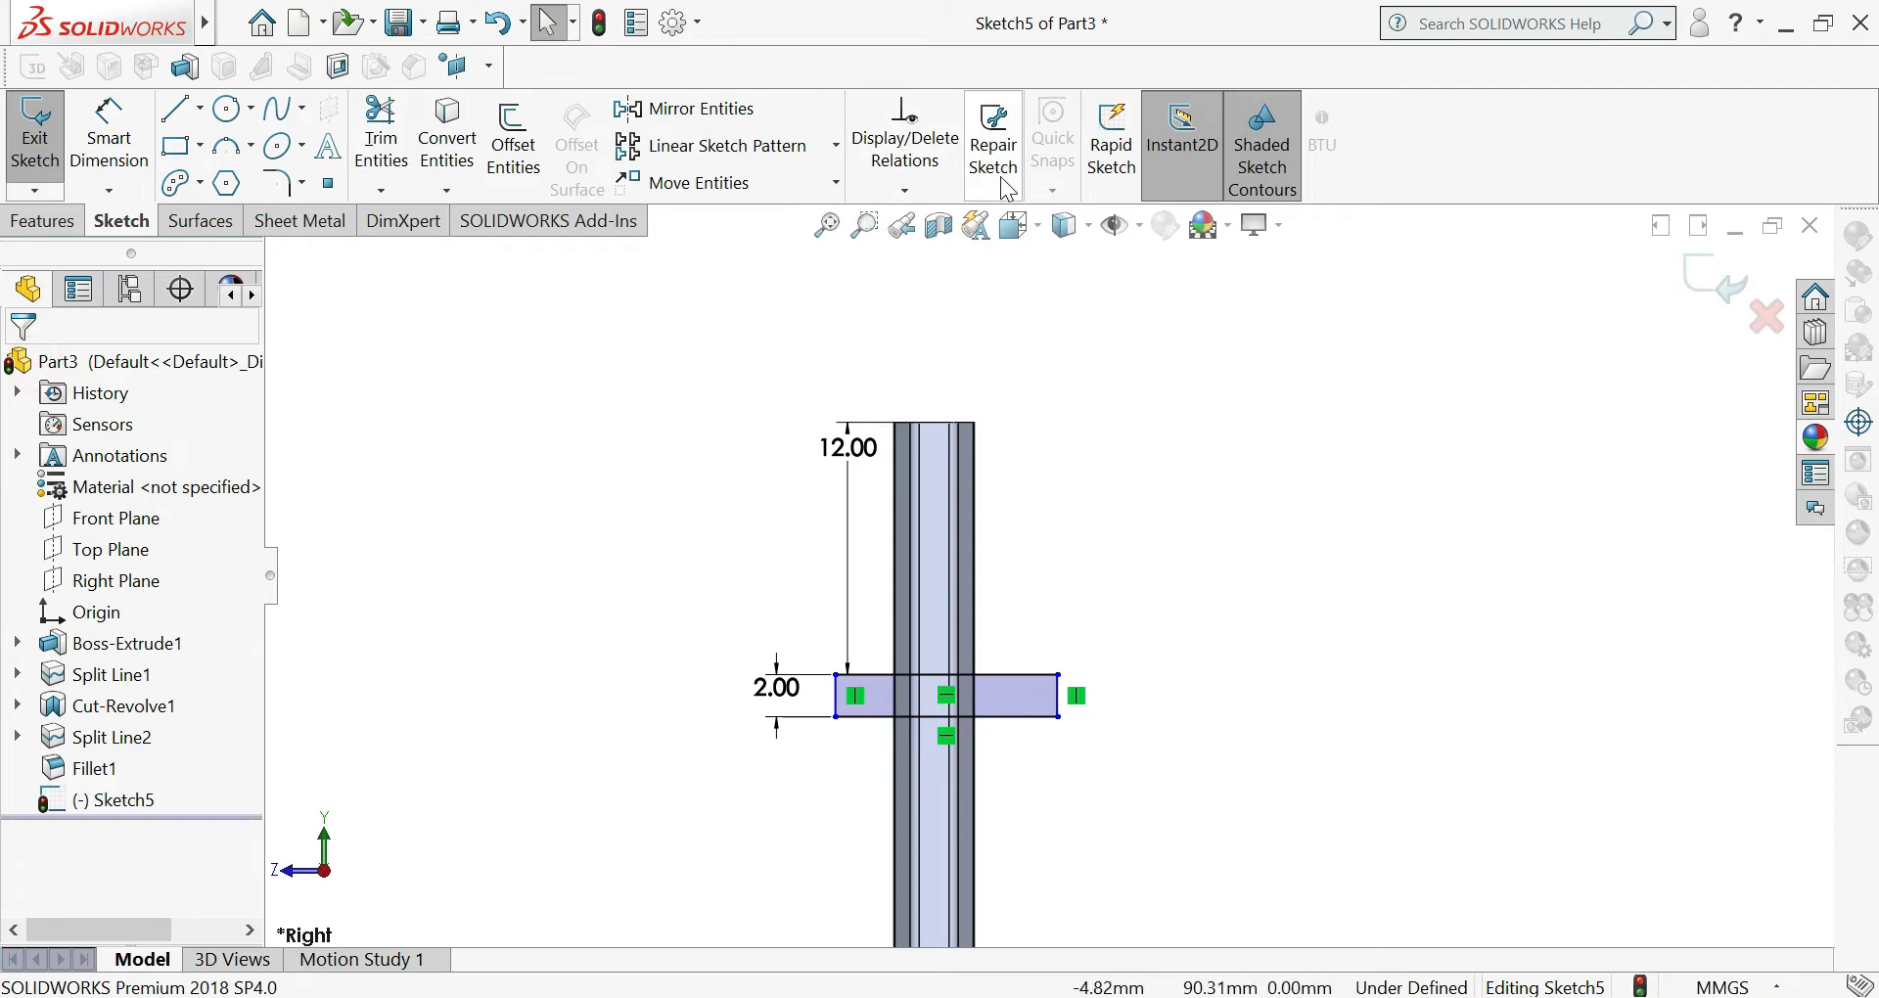
- Start a projection split line from the current sketch and select the five rod faces on the near side
{"action": "left_click", "coordinate": [42, 221]}
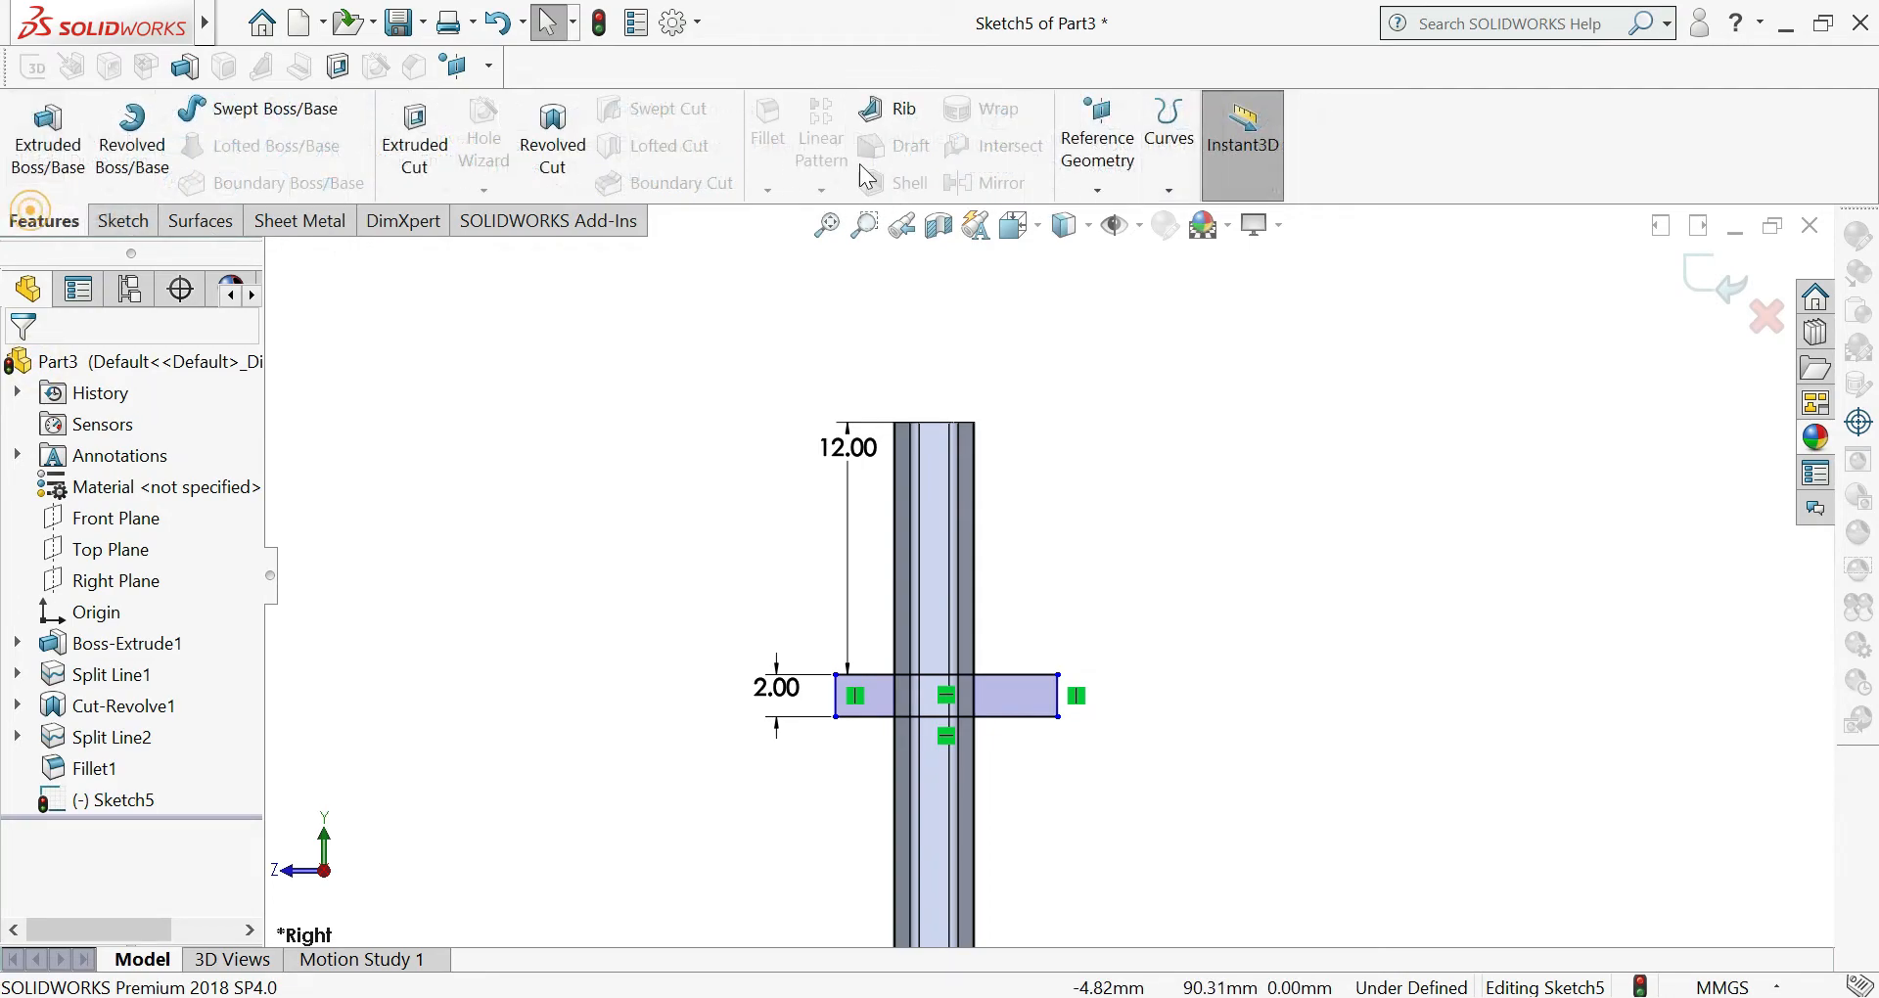
{"action": "left_click", "coordinate": [1166, 192]}
{"action": "left_click", "coordinate": [1214, 221]}
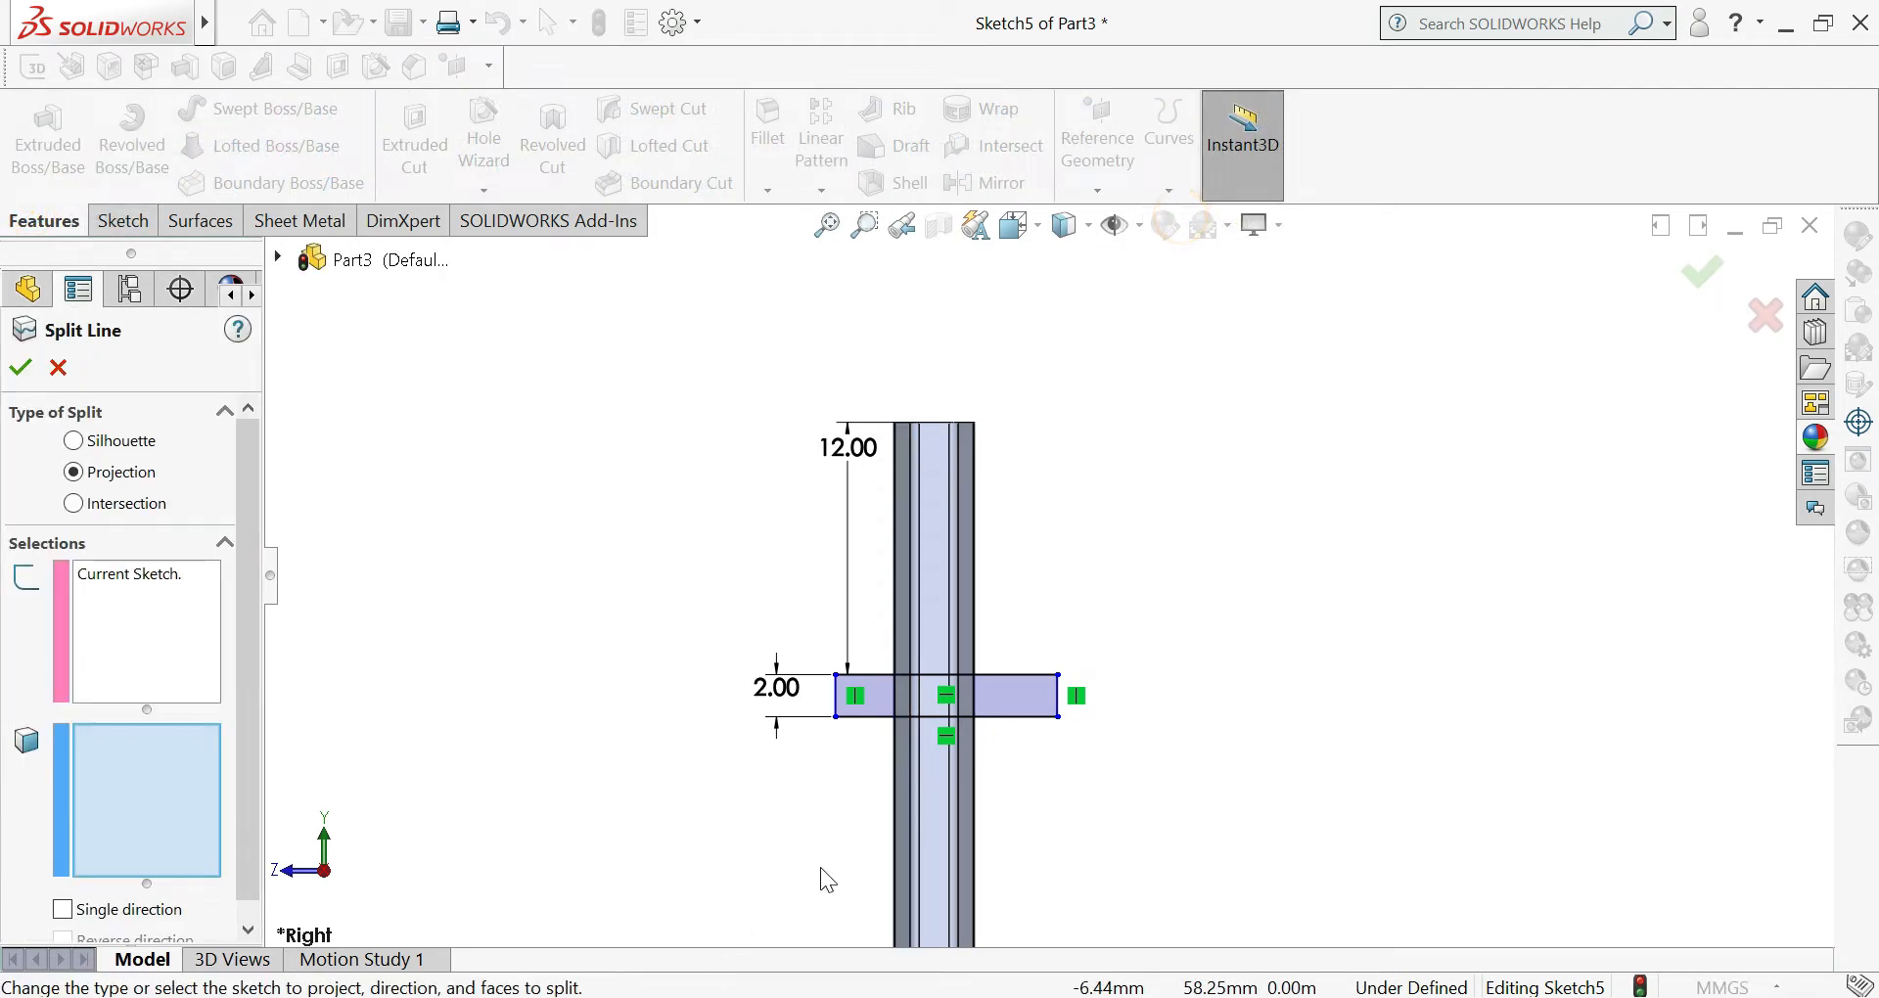
{"action": "scroll", "coordinate": [915, 789], "scroll_direction": "up", "scroll_amount": 5}
{"action": "scroll", "coordinate": [923, 784], "scroll_direction": "down", "scroll_amount": 8}
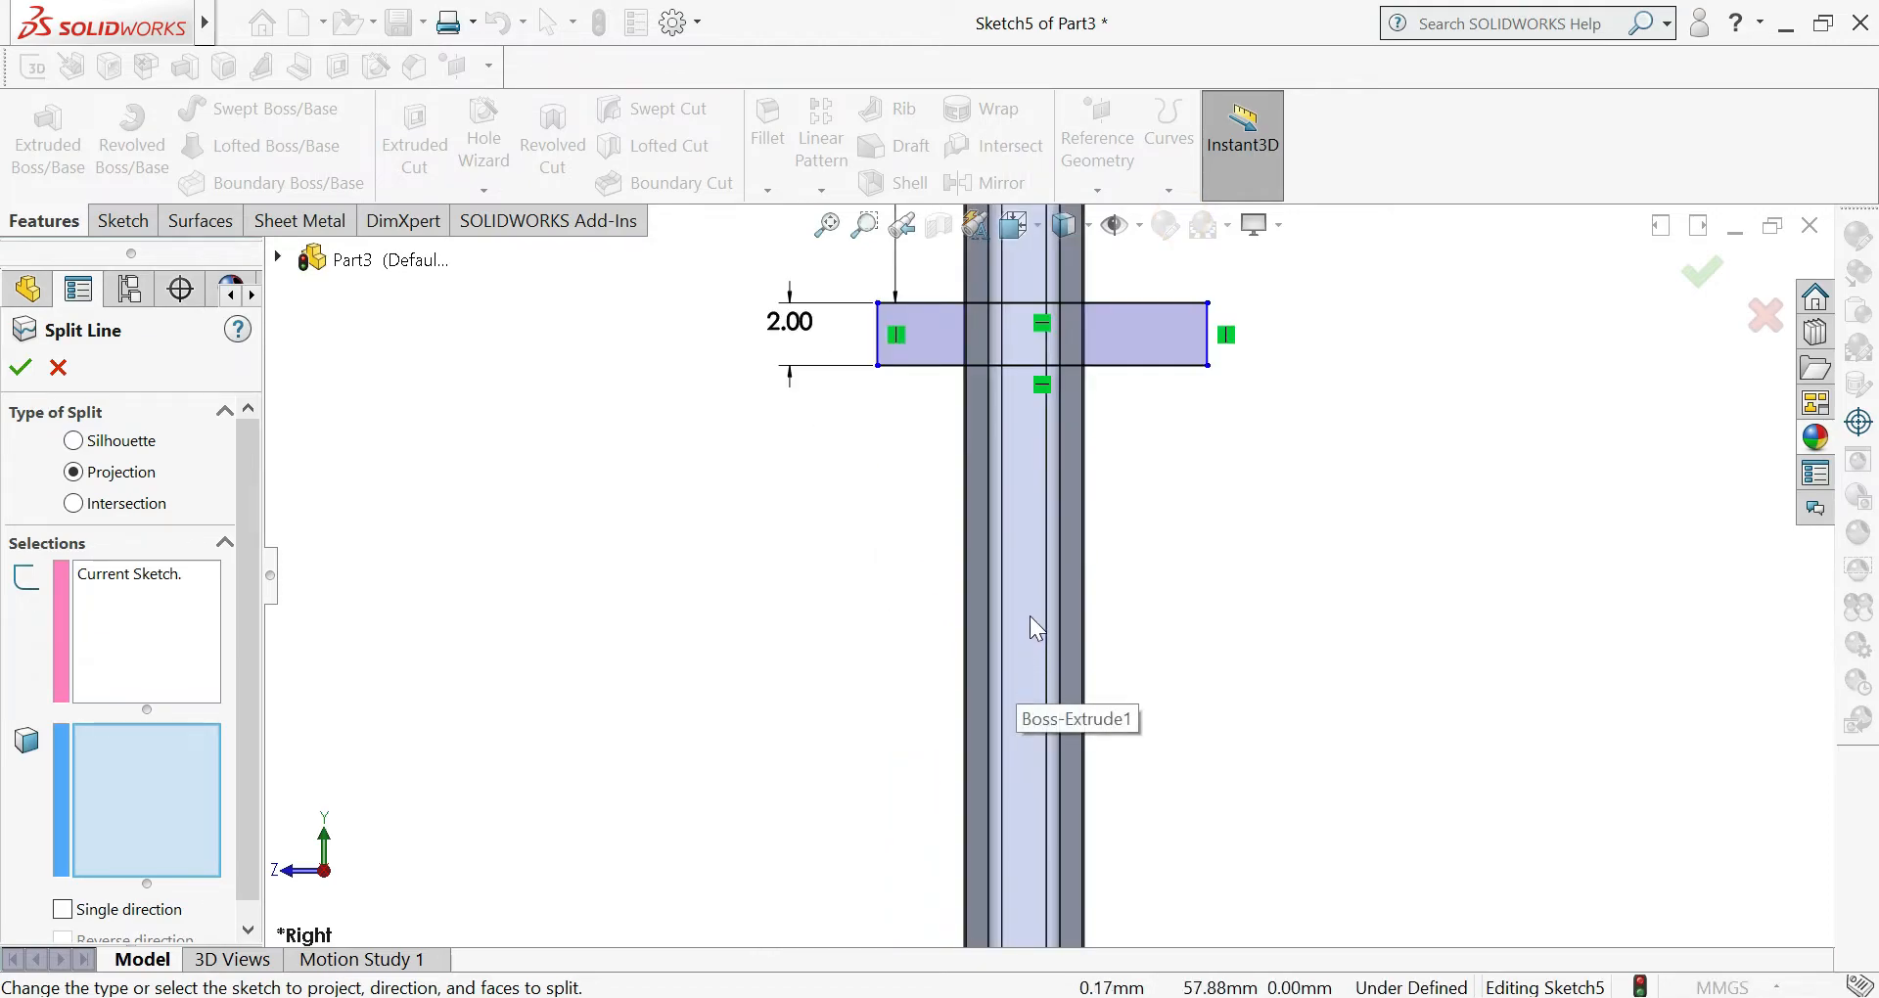
{"action": "left_click", "coordinate": [1013, 597]}
{"action": "left_click", "coordinate": [991, 580]}
{"action": "left_click", "coordinate": [974, 565]}
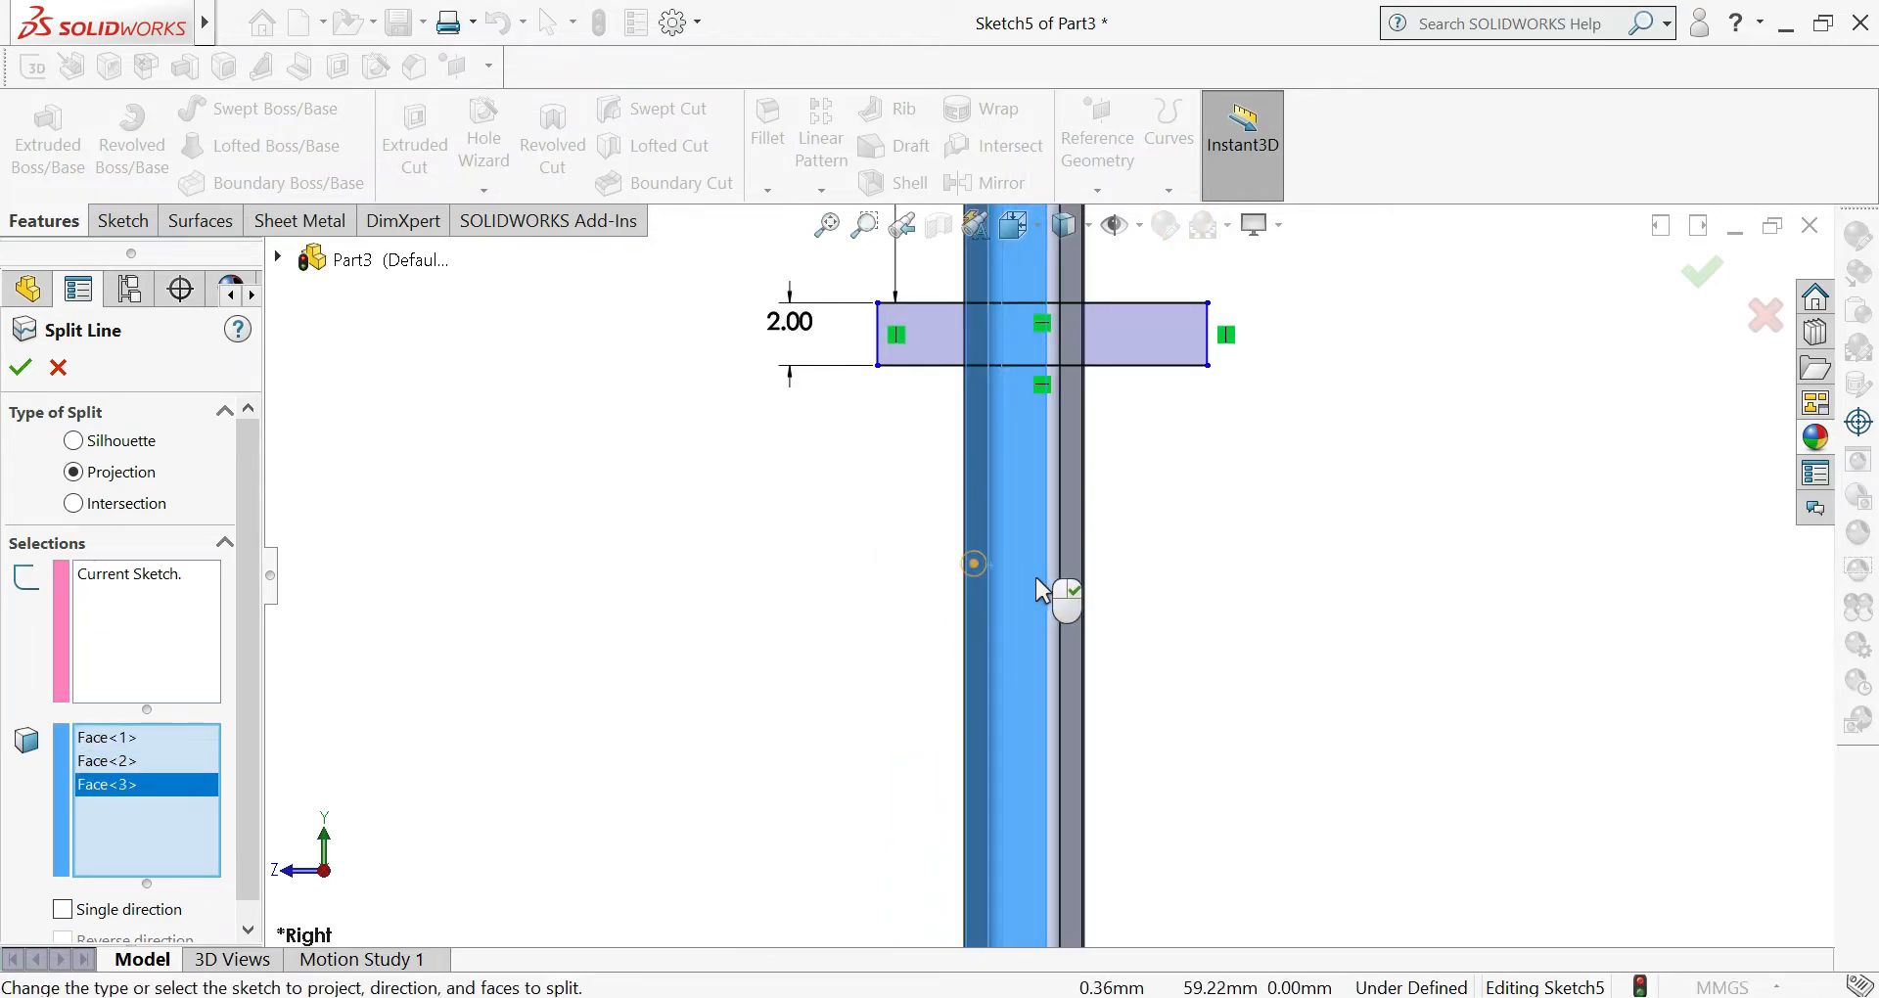
{"action": "left_click", "coordinate": [1055, 568]}
{"action": "left_click", "coordinate": [1067, 572]}
- Add the rod's remaining side faces to the split line selection and apply the split
{"action": "middle_click_drag", "start_coordinate": [1106, 631], "coordinate": [946, 599]}
{"action": "left_click", "coordinate": [1051, 566]}
{"action": "left_click", "coordinate": [1076, 563]}
{"action": "left_click", "coordinate": [1106, 543]}
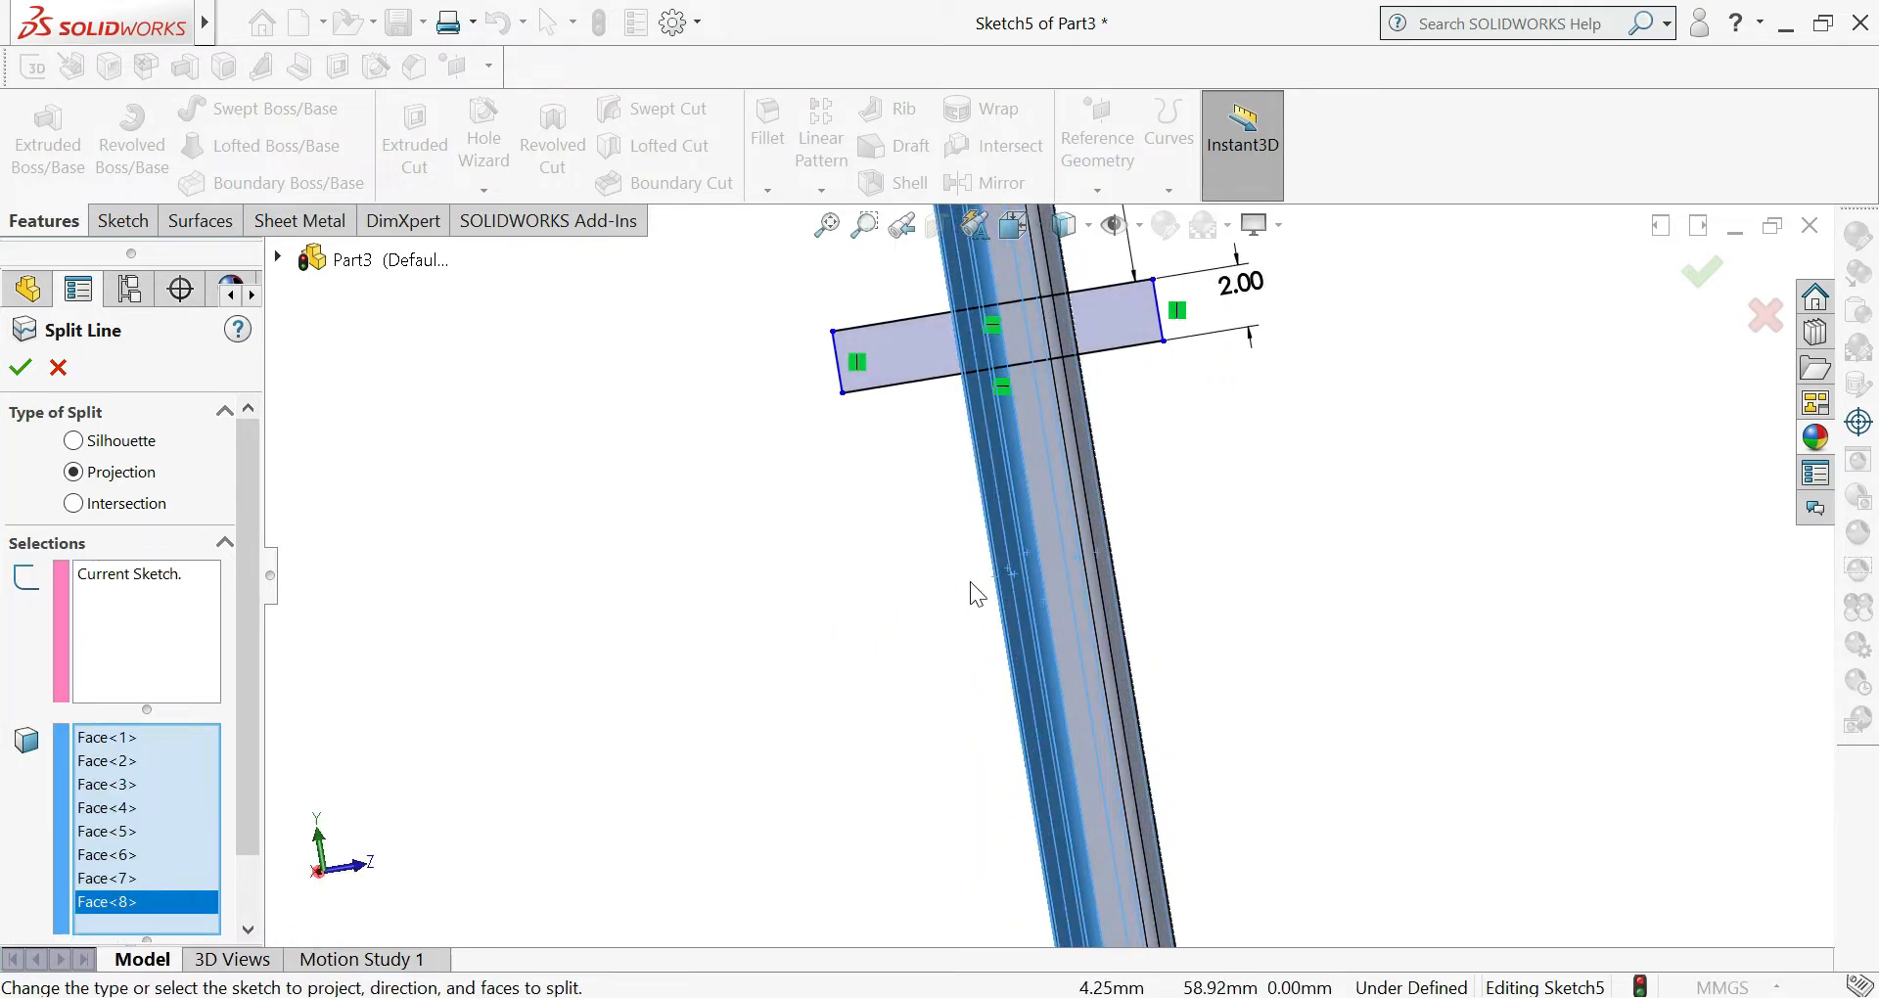
{"action": "left_click", "coordinate": [1084, 550]}
{"action": "middle_click_drag", "start_coordinate": [1085, 550], "coordinate": [874, 640]}
{"action": "left_click", "coordinate": [1076, 533]}
{"action": "left_click", "coordinate": [1097, 526]}
{"action": "middle_click_drag", "start_coordinate": [1089, 558], "coordinate": [1106, 592]}
{"action": "left_click", "coordinate": [21, 369]}
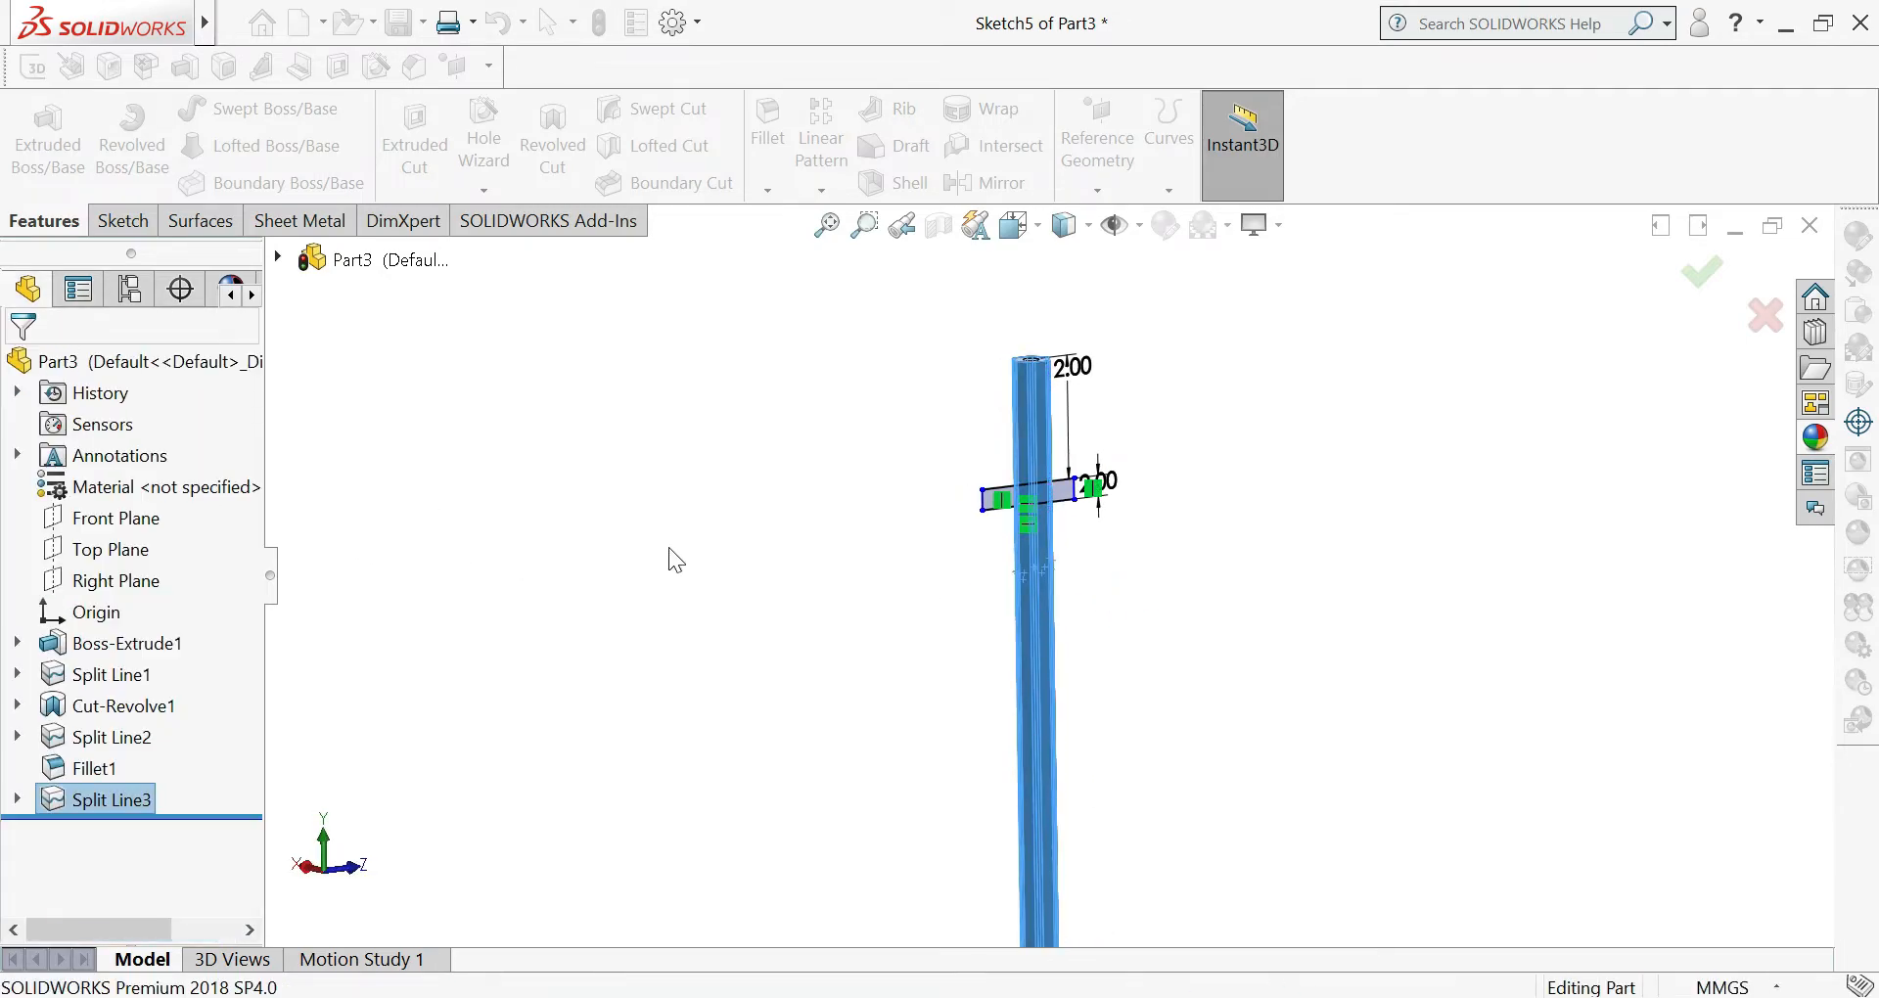
- Hide the rectangle sketch used by the latest split line
{"action": "left_click", "coordinate": [667, 554]}
{"action": "scroll", "coordinate": [868, 563], "scroll_direction": "down", "scroll_amount": 2}
{"action": "scroll", "coordinate": [868, 569], "scroll_direction": "down", "scroll_amount": 1}
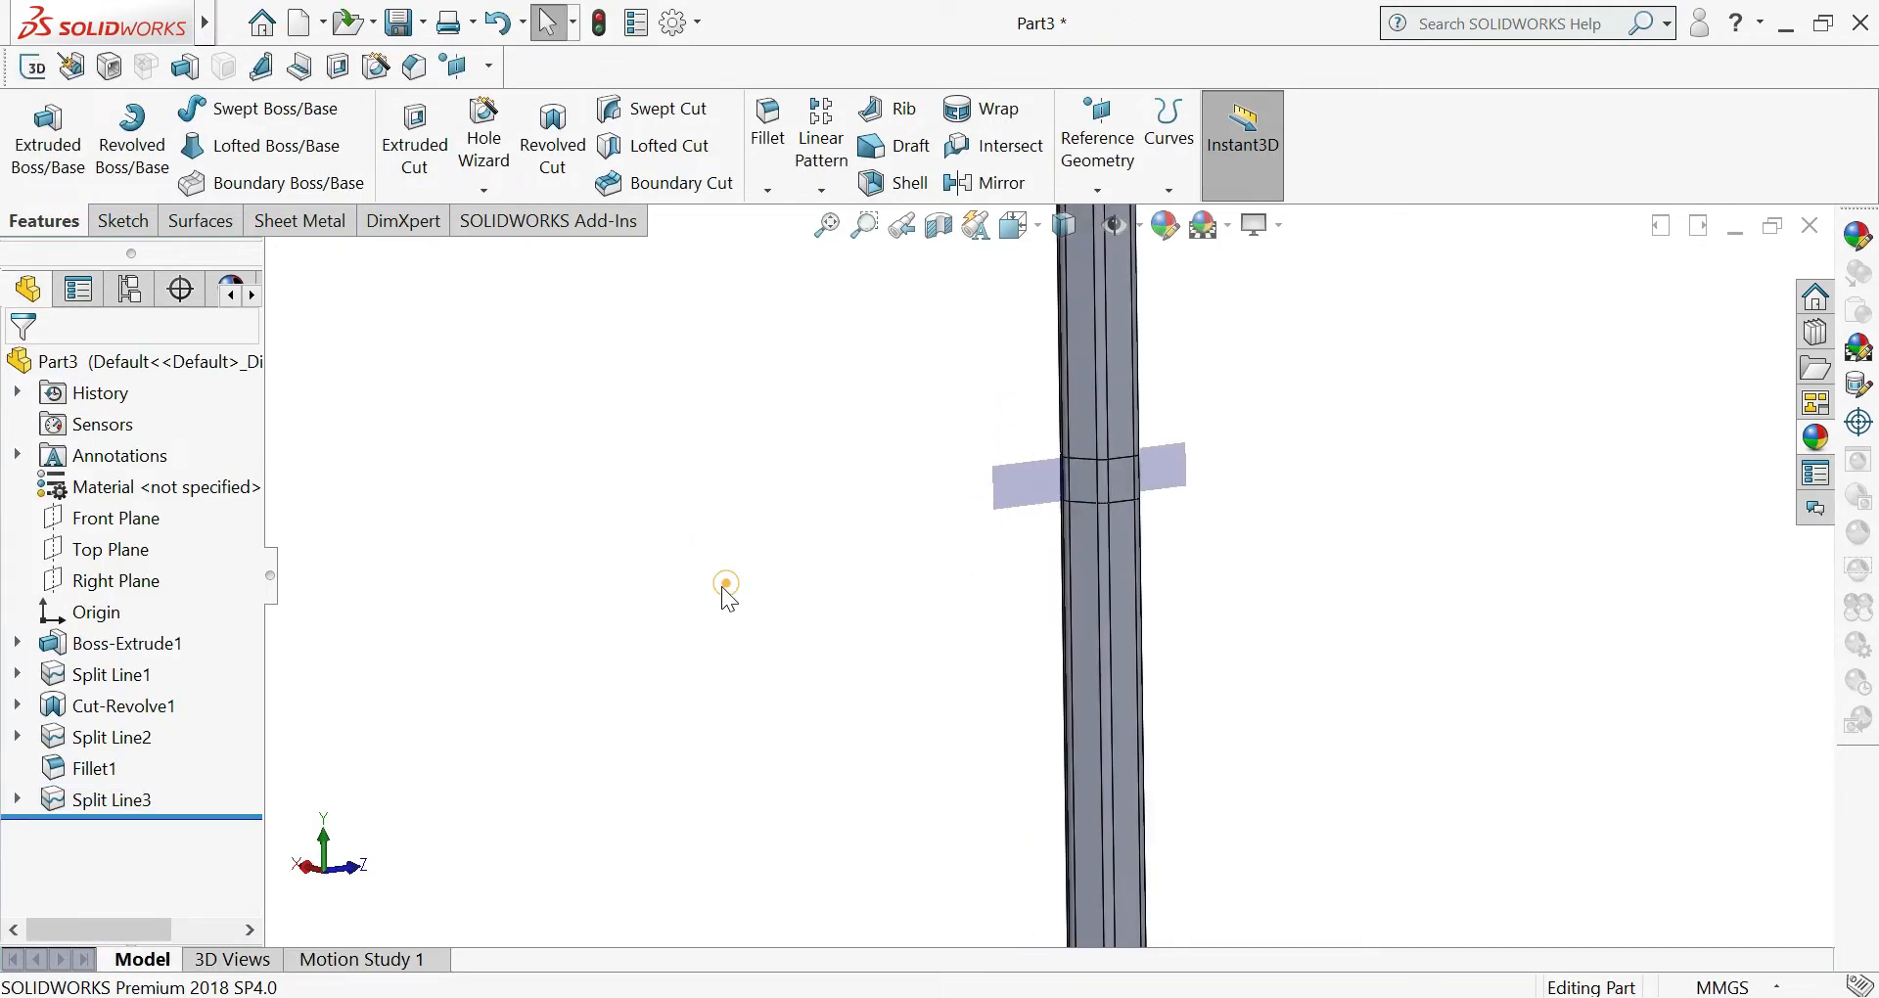
{"action": "left_click", "coordinate": [19, 799]}
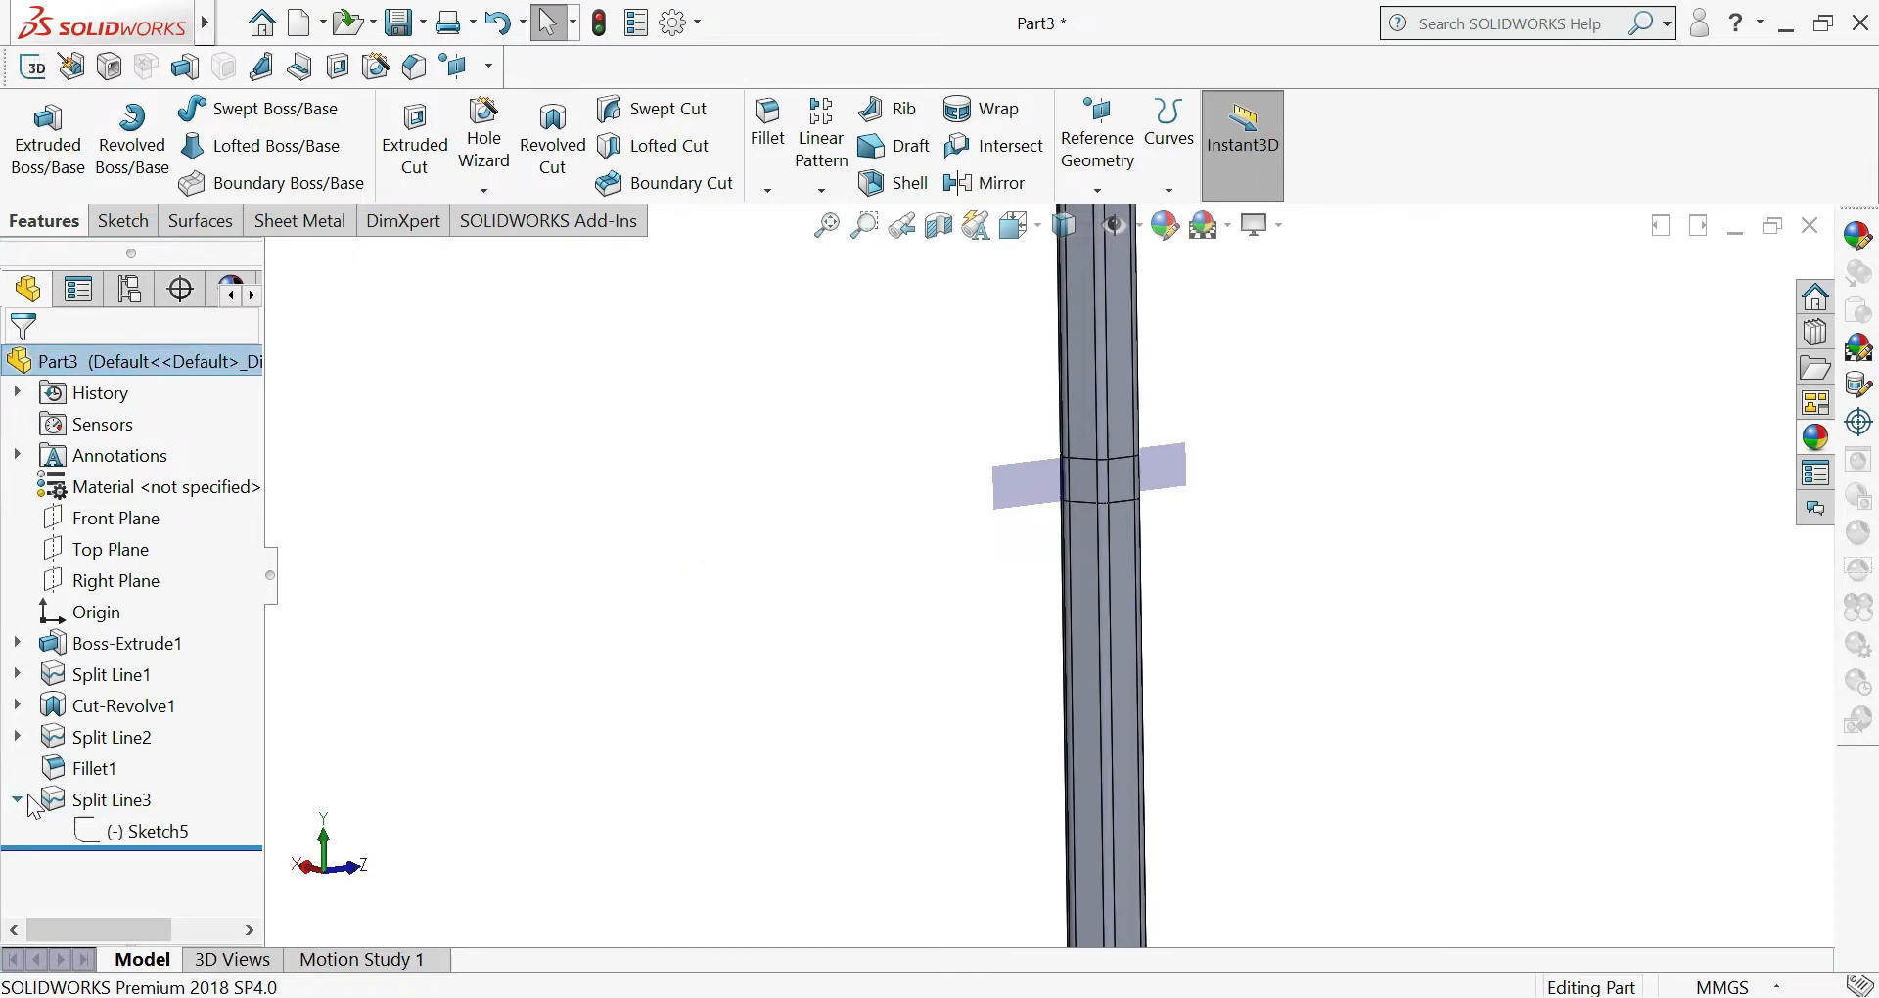
{"action": "left_click", "coordinate": [169, 831]}
{"action": "left_click", "coordinate": [527, 746]}
{"action": "scroll", "coordinate": [578, 758], "scroll_direction": "up", "scroll_amount": 3}
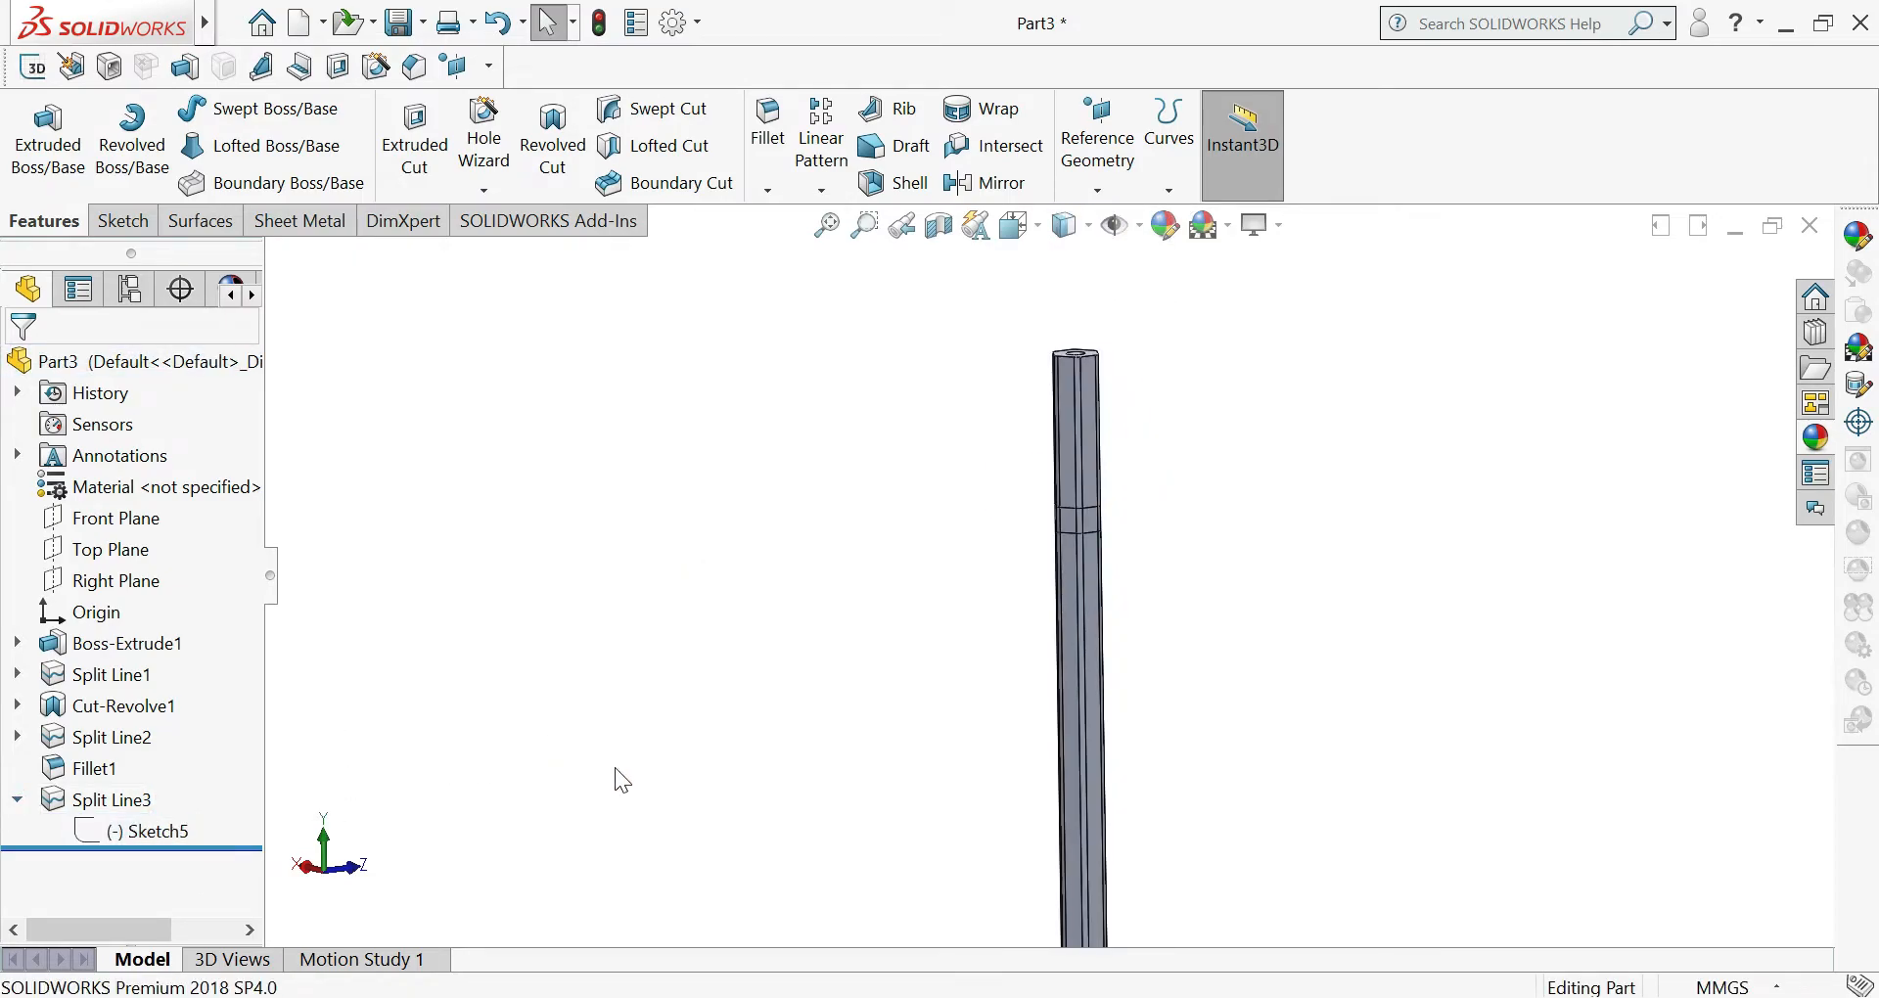
{"action": "scroll", "coordinate": [726, 309], "scroll_direction": "down", "scroll_amount": 1}
{"action": "scroll", "coordinate": [1083, 556], "scroll_direction": "up", "scroll_amount": 5}
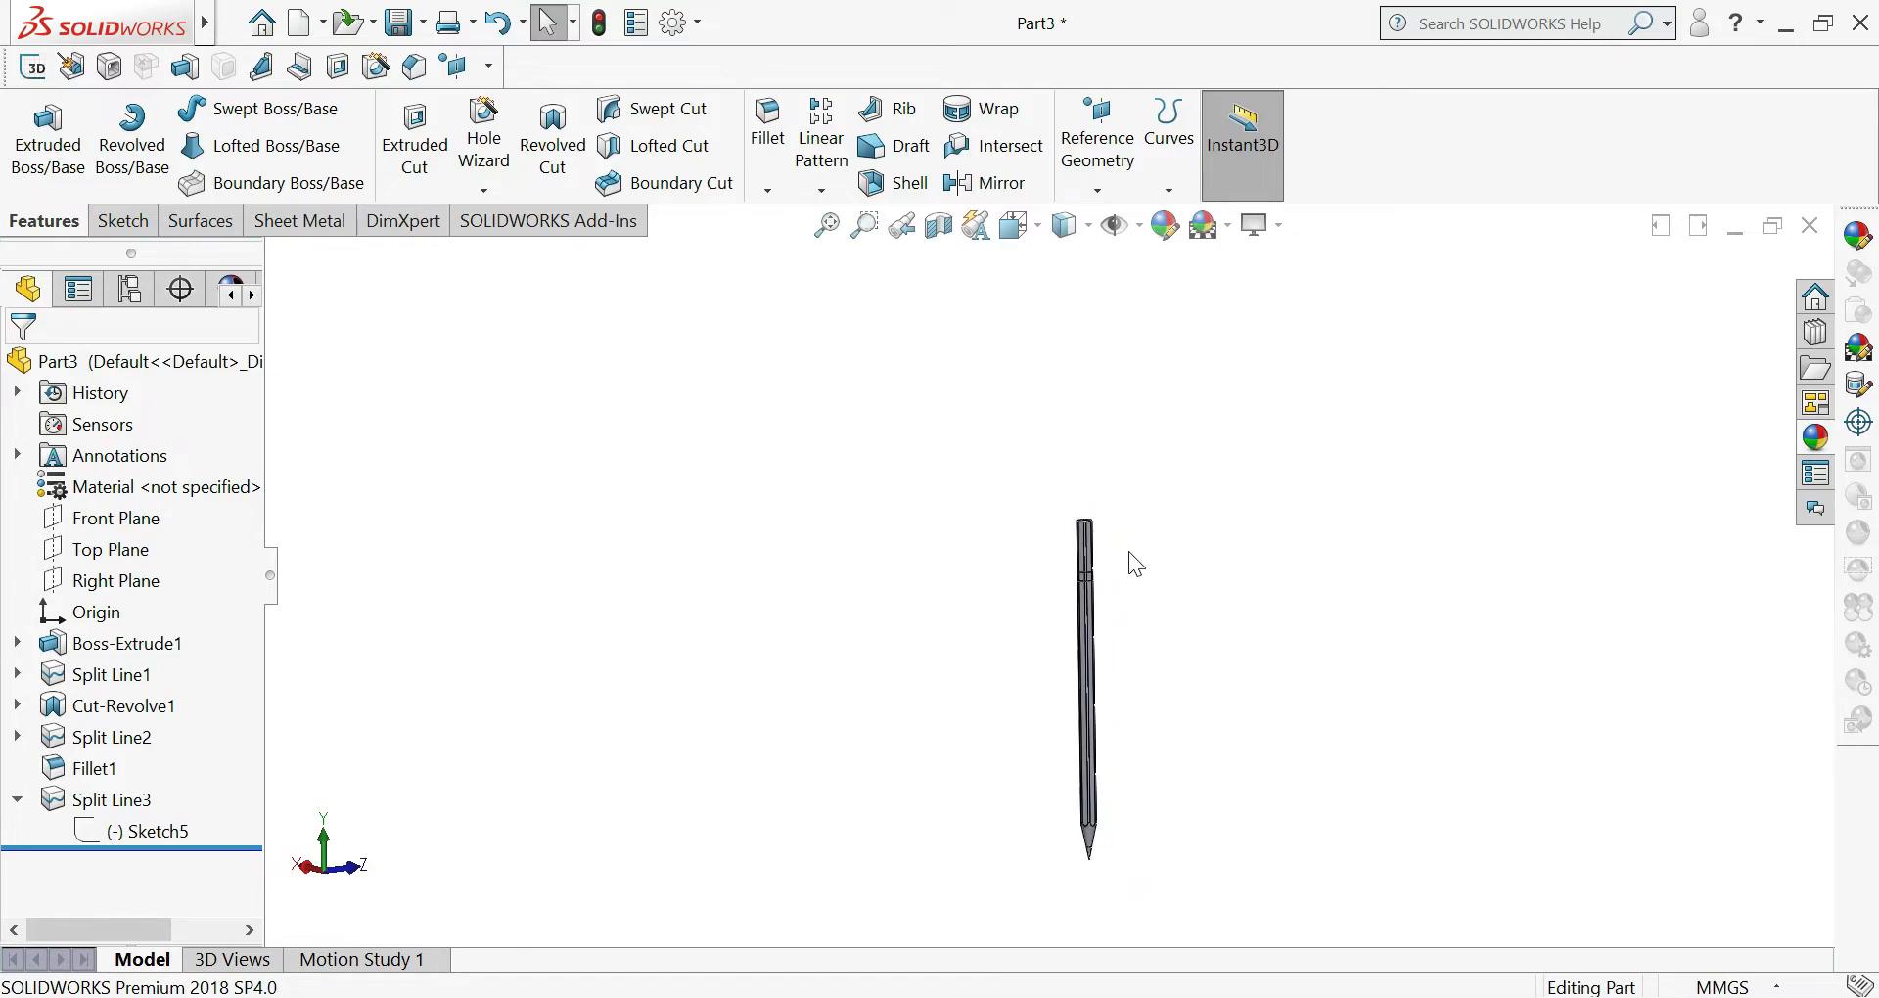
{"action": "scroll", "coordinate": [1128, 546], "scroll_direction": "down", "scroll_amount": 2}
{"action": "middle_click_drag", "start_coordinate": [1081, 530], "coordinate": [1094, 537]}
{"action": "scroll", "coordinate": [1101, 532], "scroll_direction": "down", "scroll_amount": 4}
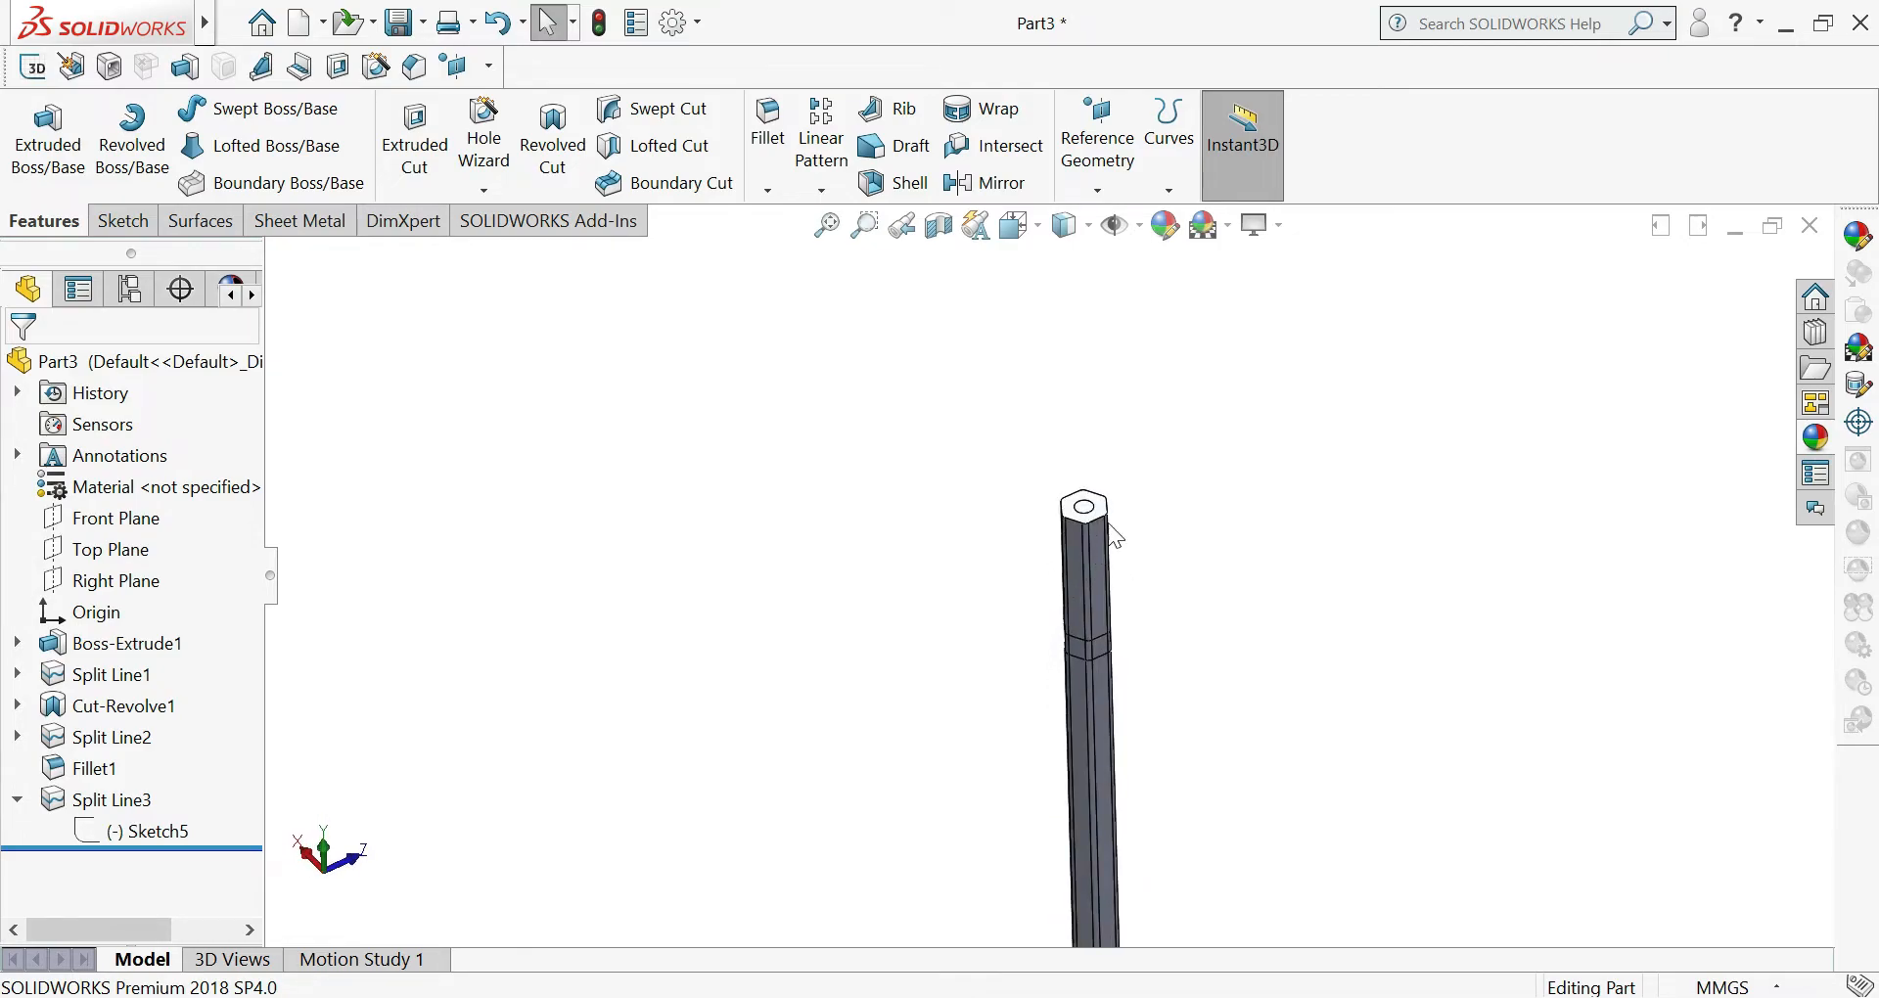
{"action": "left_click", "coordinate": [1030, 514]}
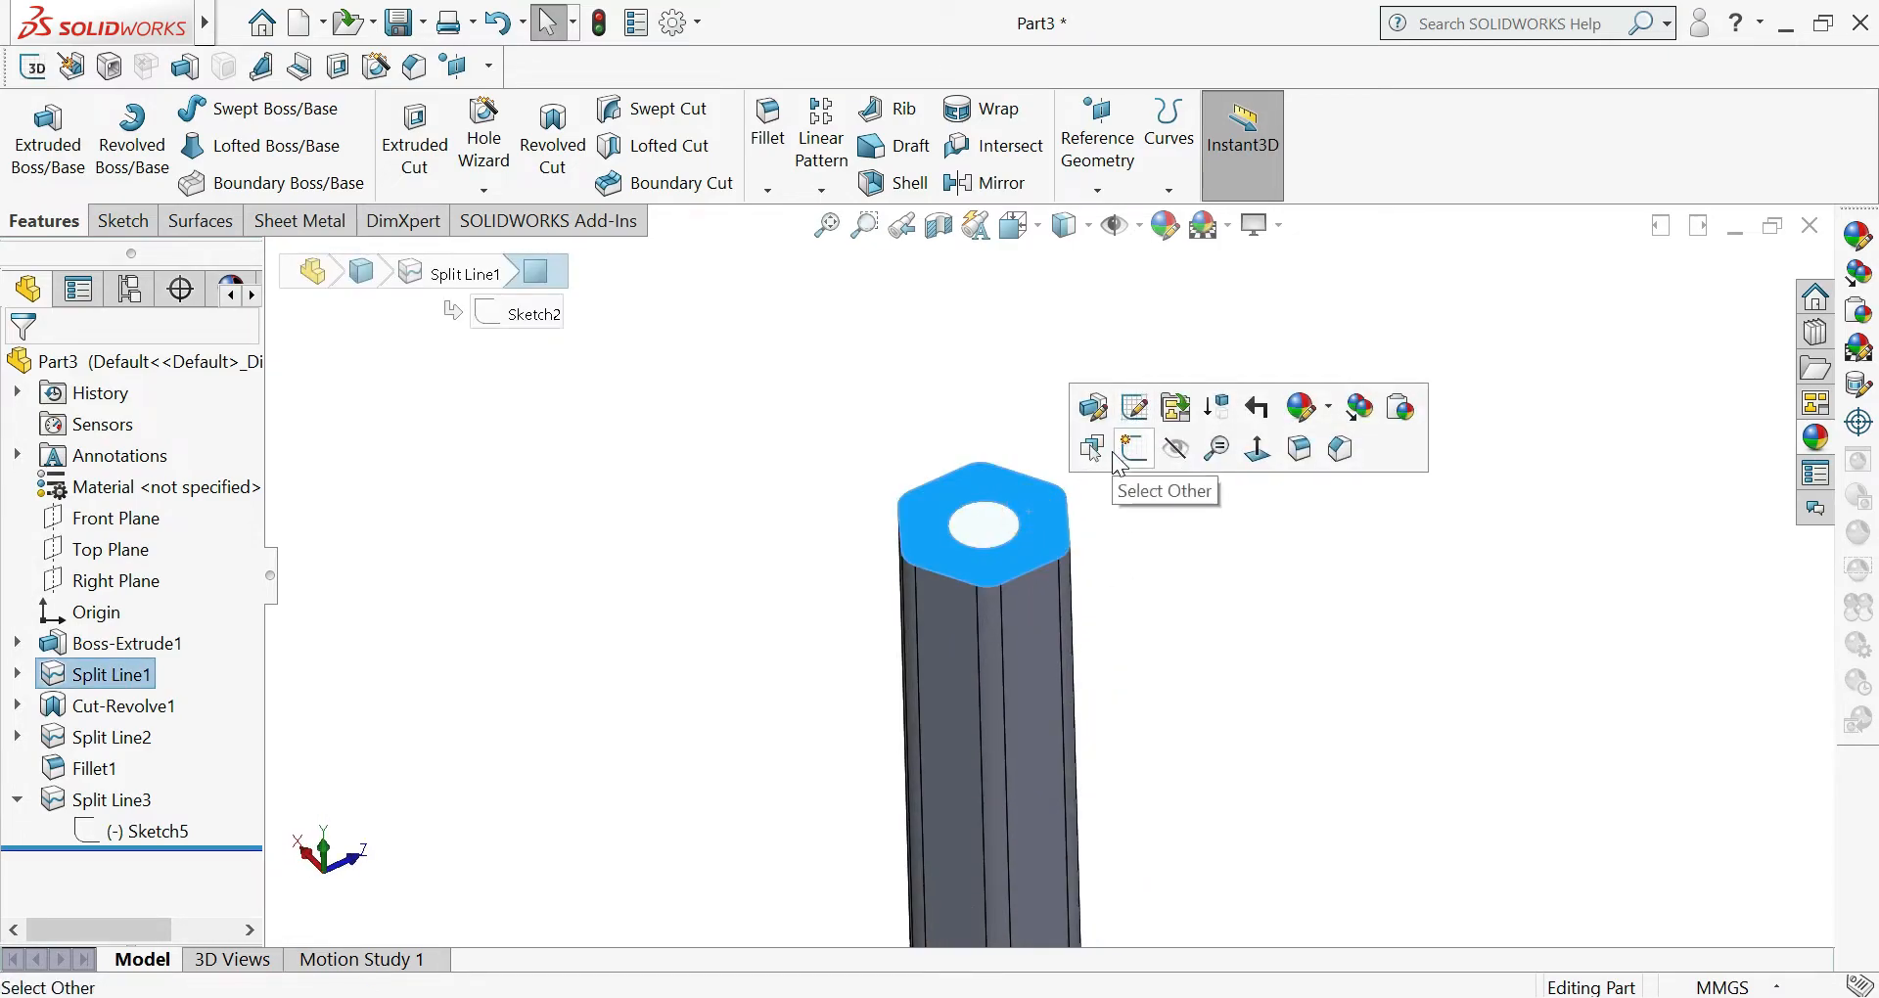
{"action": "left_click", "coordinate": [1102, 449]}
{"action": "left_click", "coordinate": [1275, 486]}
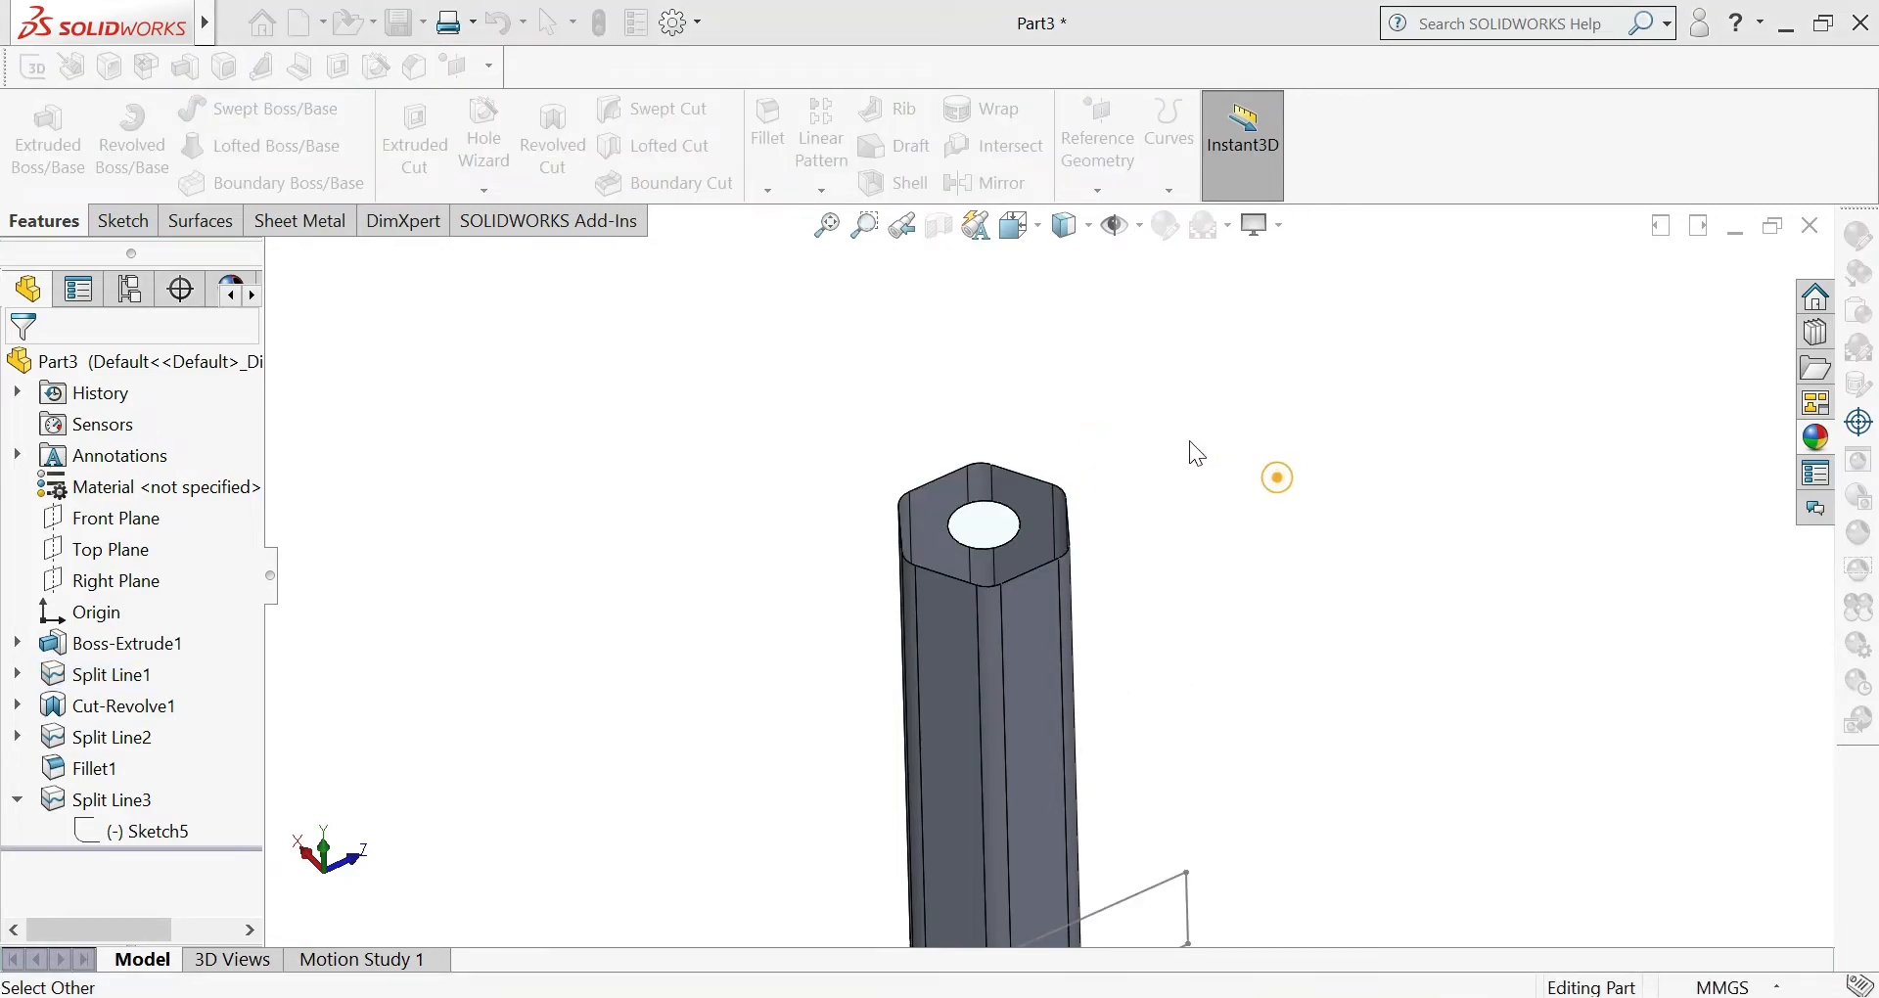
{"action": "left_click", "coordinate": [1175, 411]}
- Start a sketch on the hexagonal ring face at the rod's blunt end and convert that face's edges into sketch entities
{"action": "left_click", "coordinate": [1047, 526]}
{"action": "left_click", "coordinate": [1155, 477]}
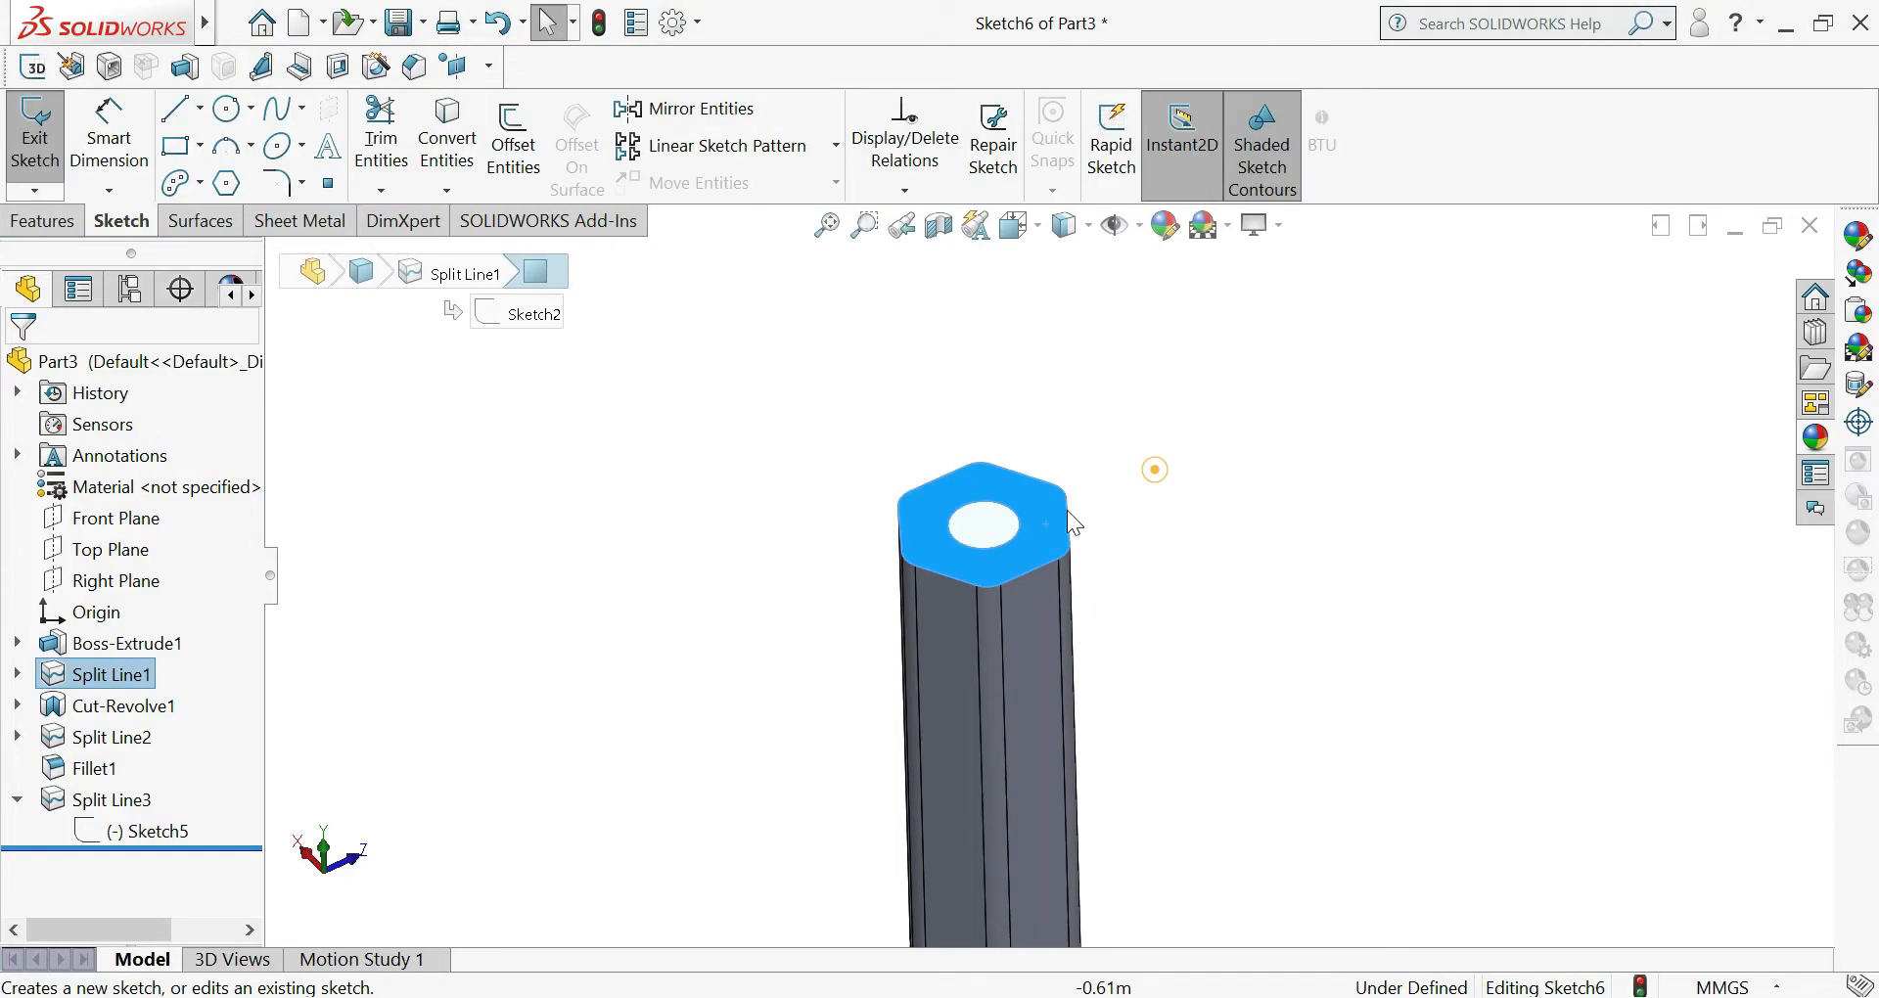
{"action": "left_click", "coordinate": [140, 867]}
{"action": "left_click", "coordinate": [152, 830]}
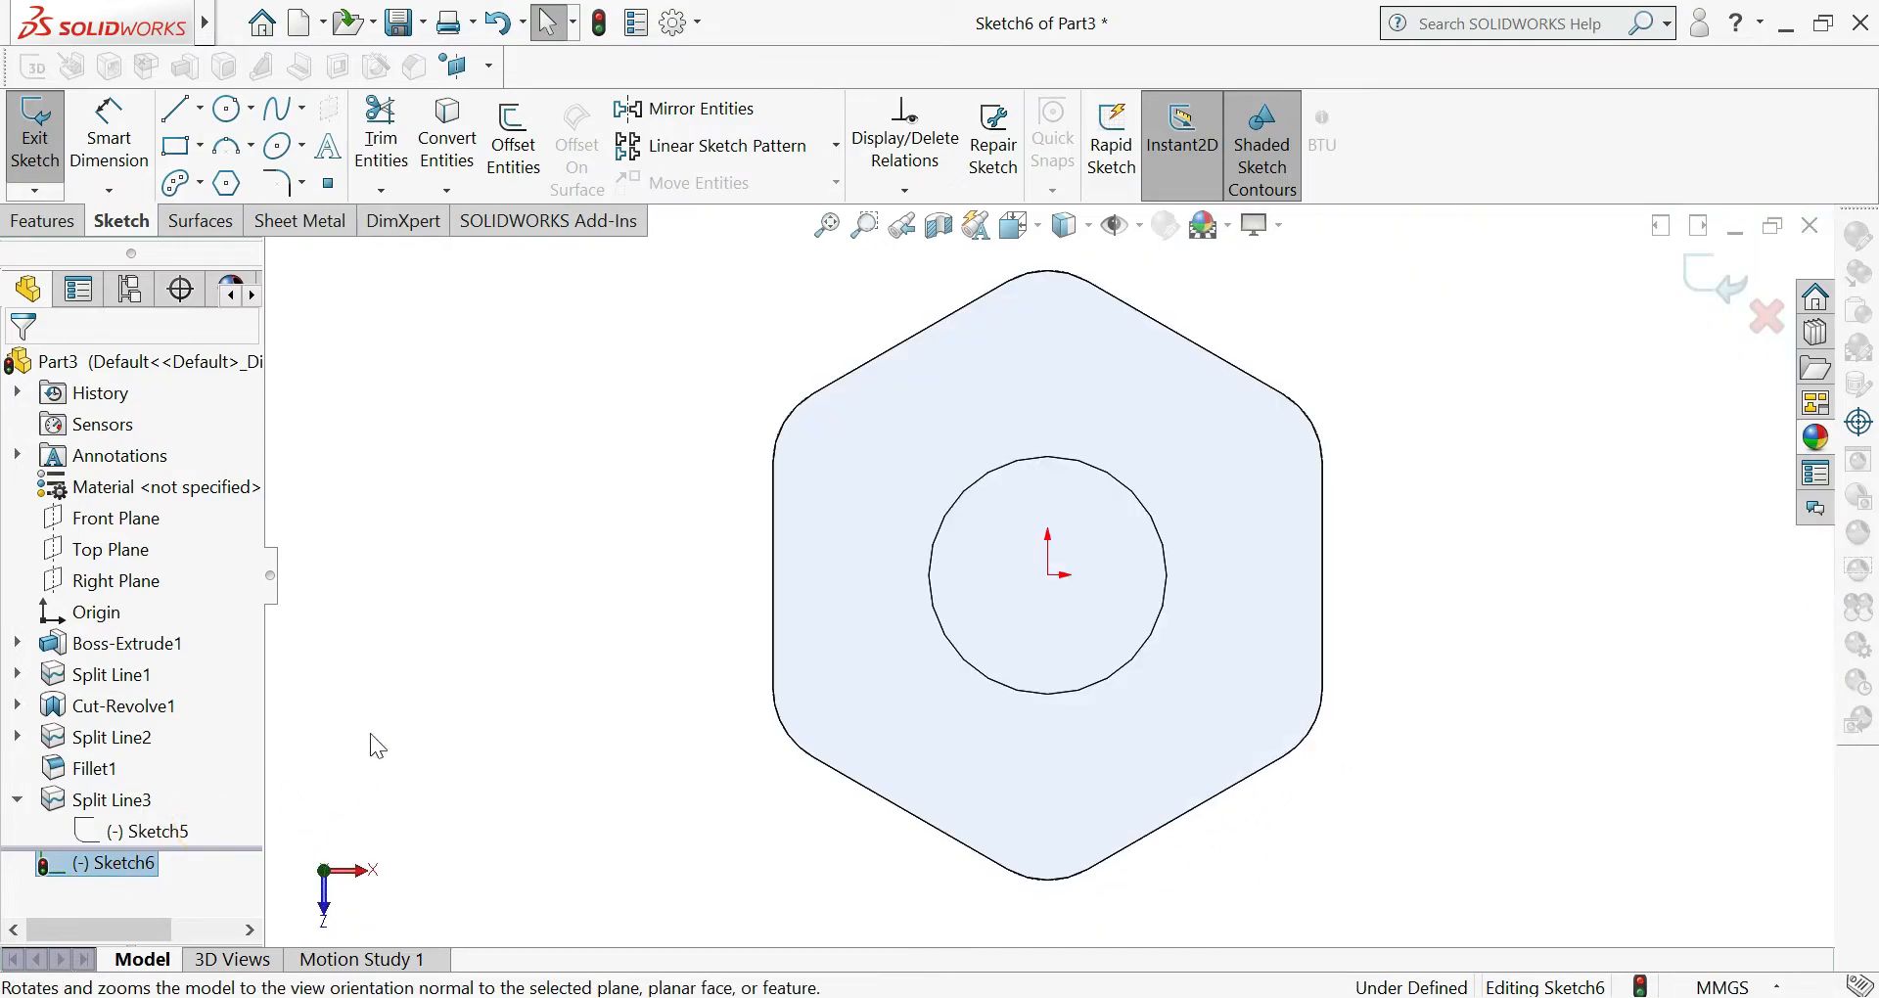
{"action": "left_click", "coordinate": [447, 147]}
{"action": "left_click", "coordinate": [853, 466]}
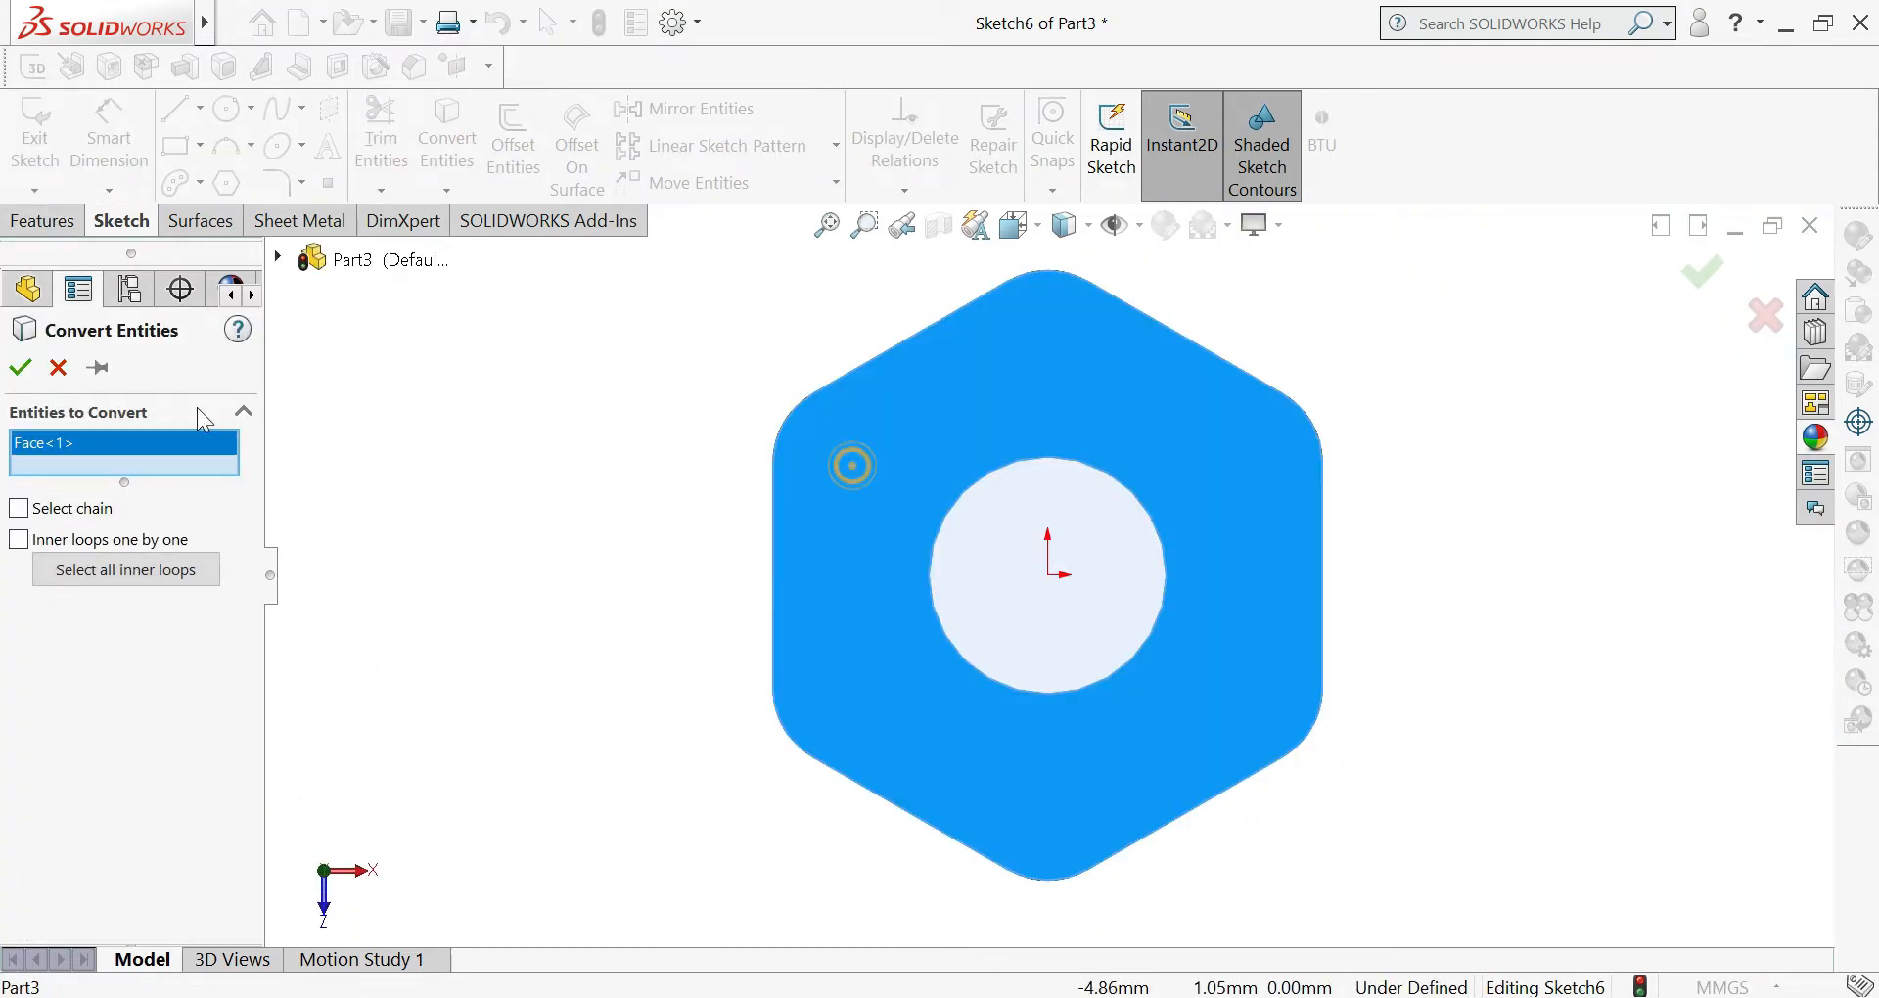
{"action": "left_click", "coordinate": [19, 370]}
- Extrude the converted hexagonal outline at the rod's blunt end outward by 0.5 mm, merged with the body
{"action": "key", "text": "z"}
{"action": "mouse_move", "coordinate": [526, 529]}
{"action": "middle_mouse_down"}
{"action": "mouse_move", "coordinate": [537, 449]}
{"action": "mouse_move", "coordinate": [520, 581]}
{"action": "middle_mouse_up"}
{"action": "key", "text": "f"}
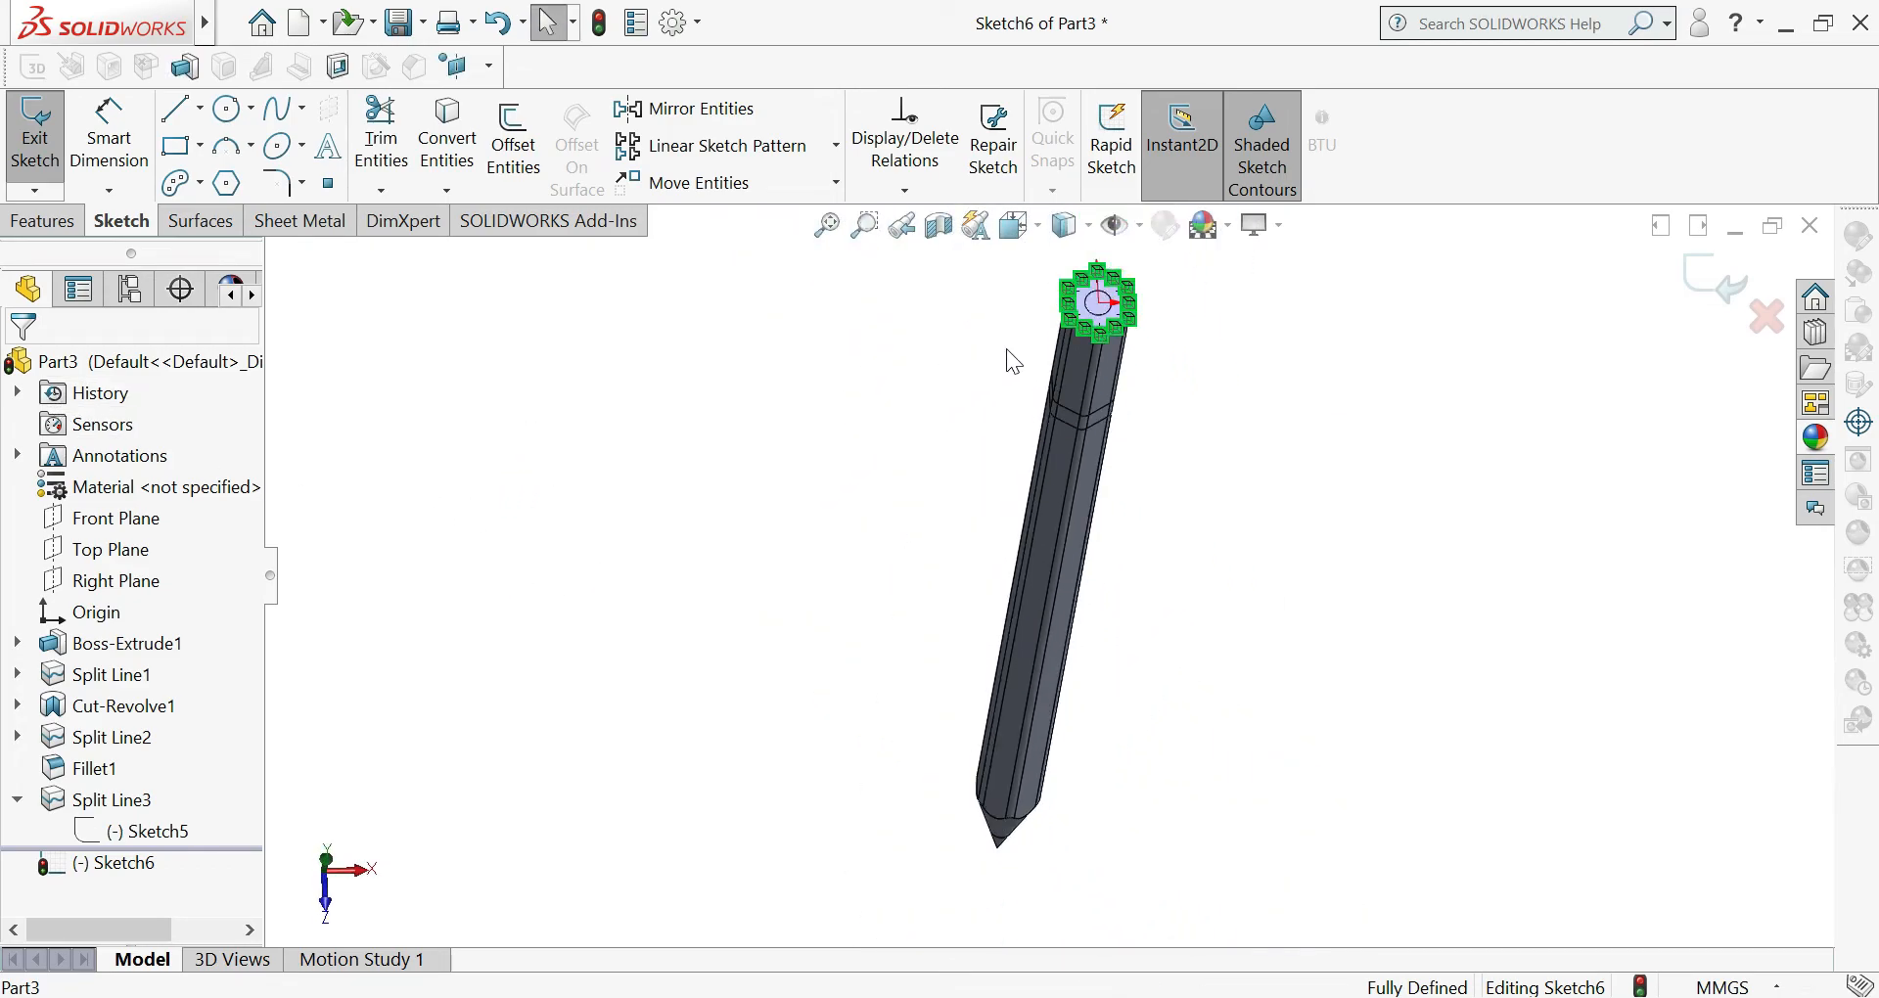
{"action": "left_click", "coordinate": [41, 222]}
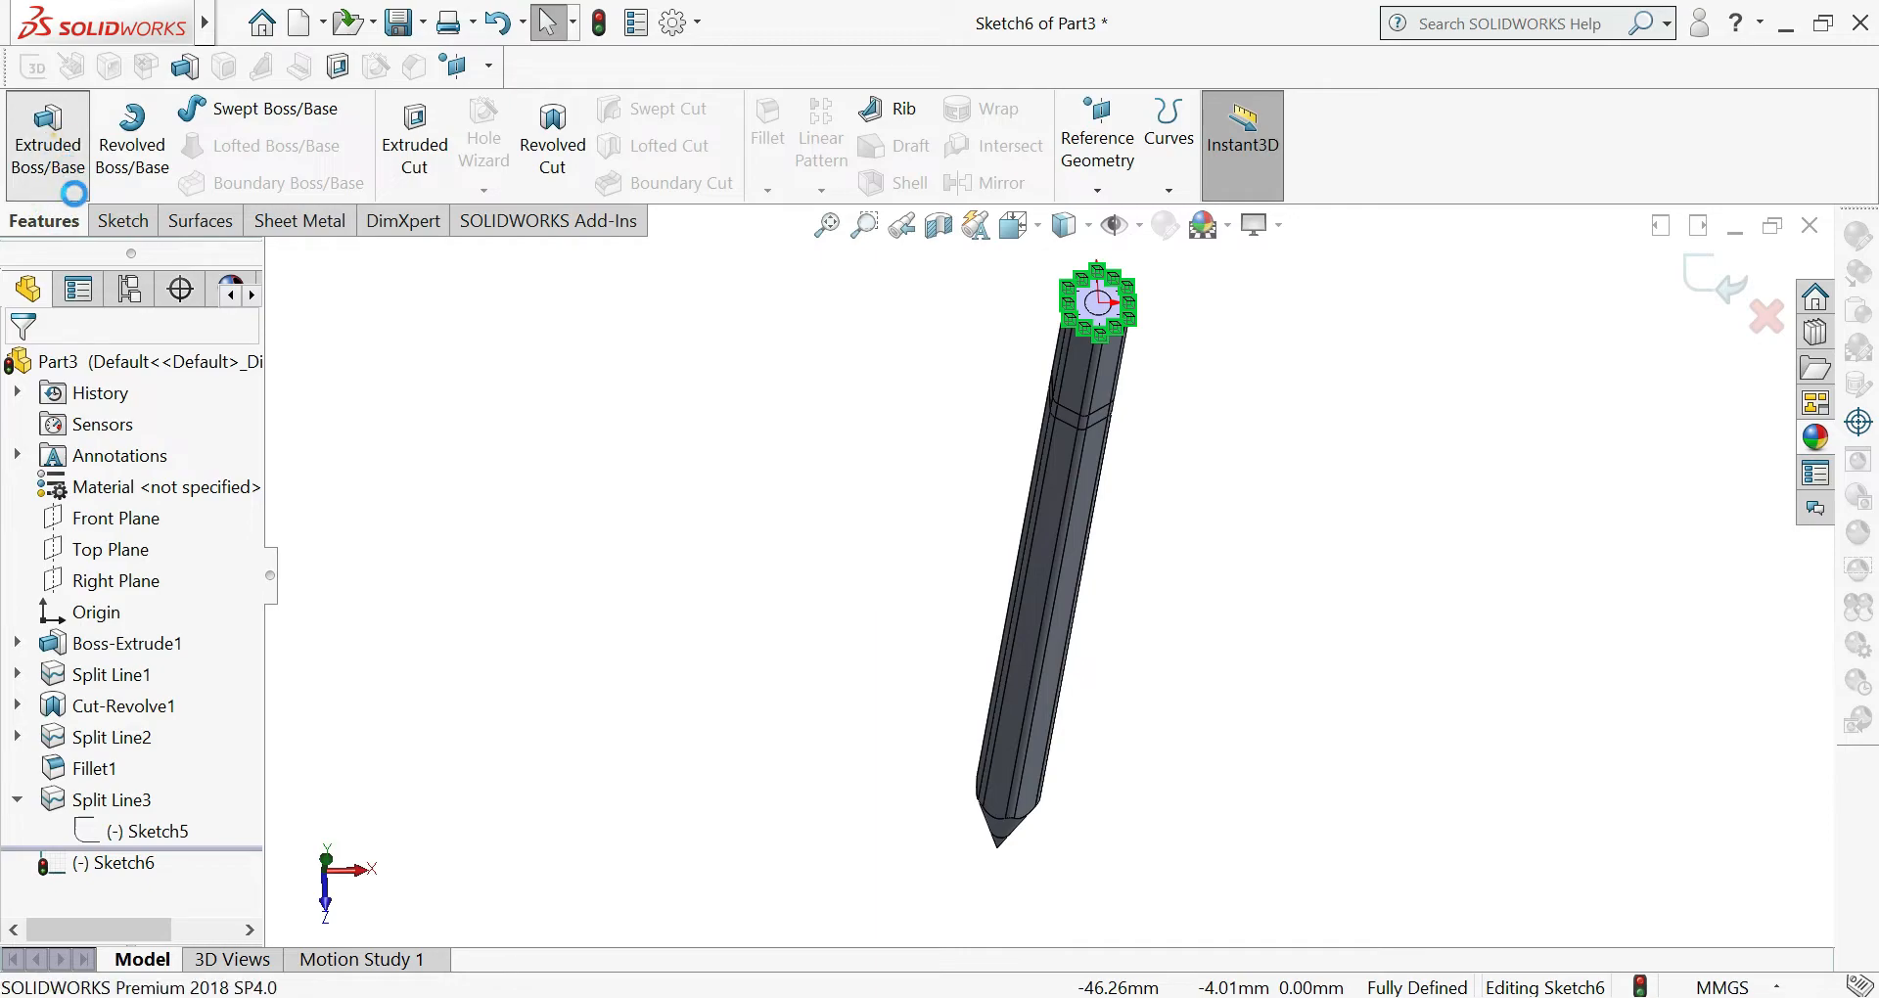
{"action": "left_click", "coordinate": [47, 137]}
{"action": "type", "text": "0.5"}
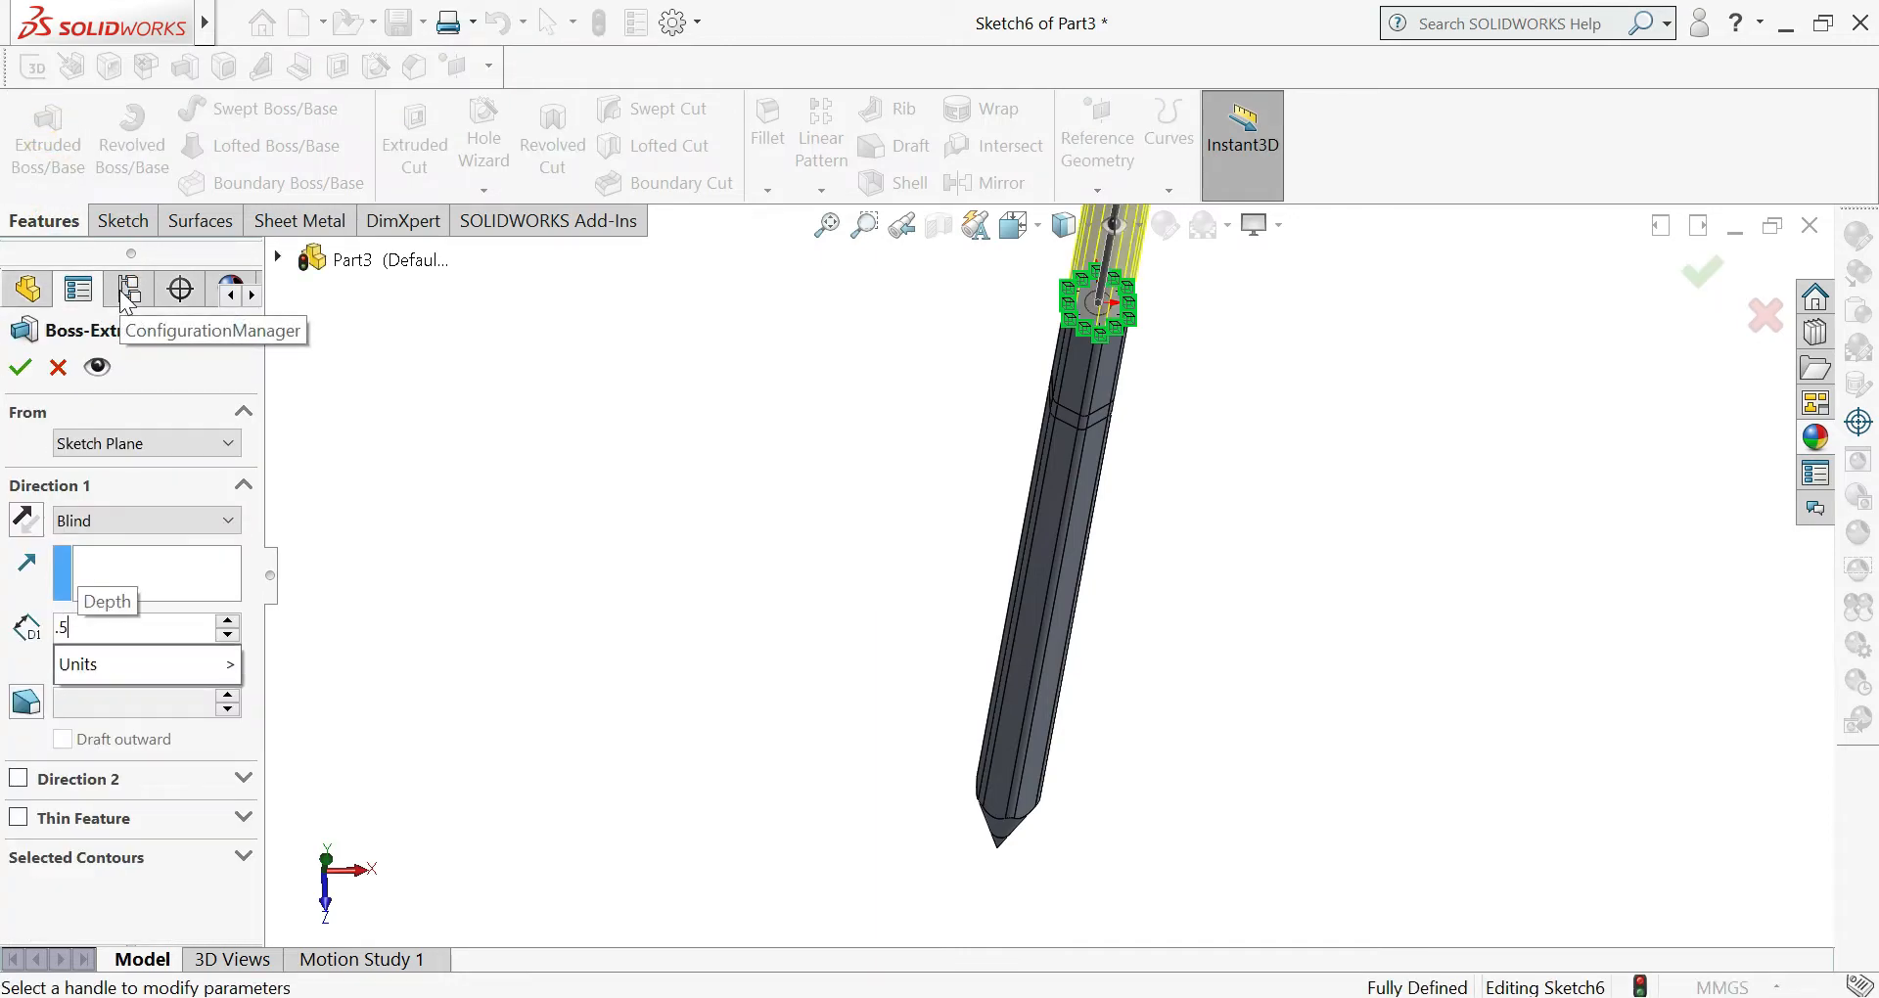
{"action": "key", "text": "Return"}
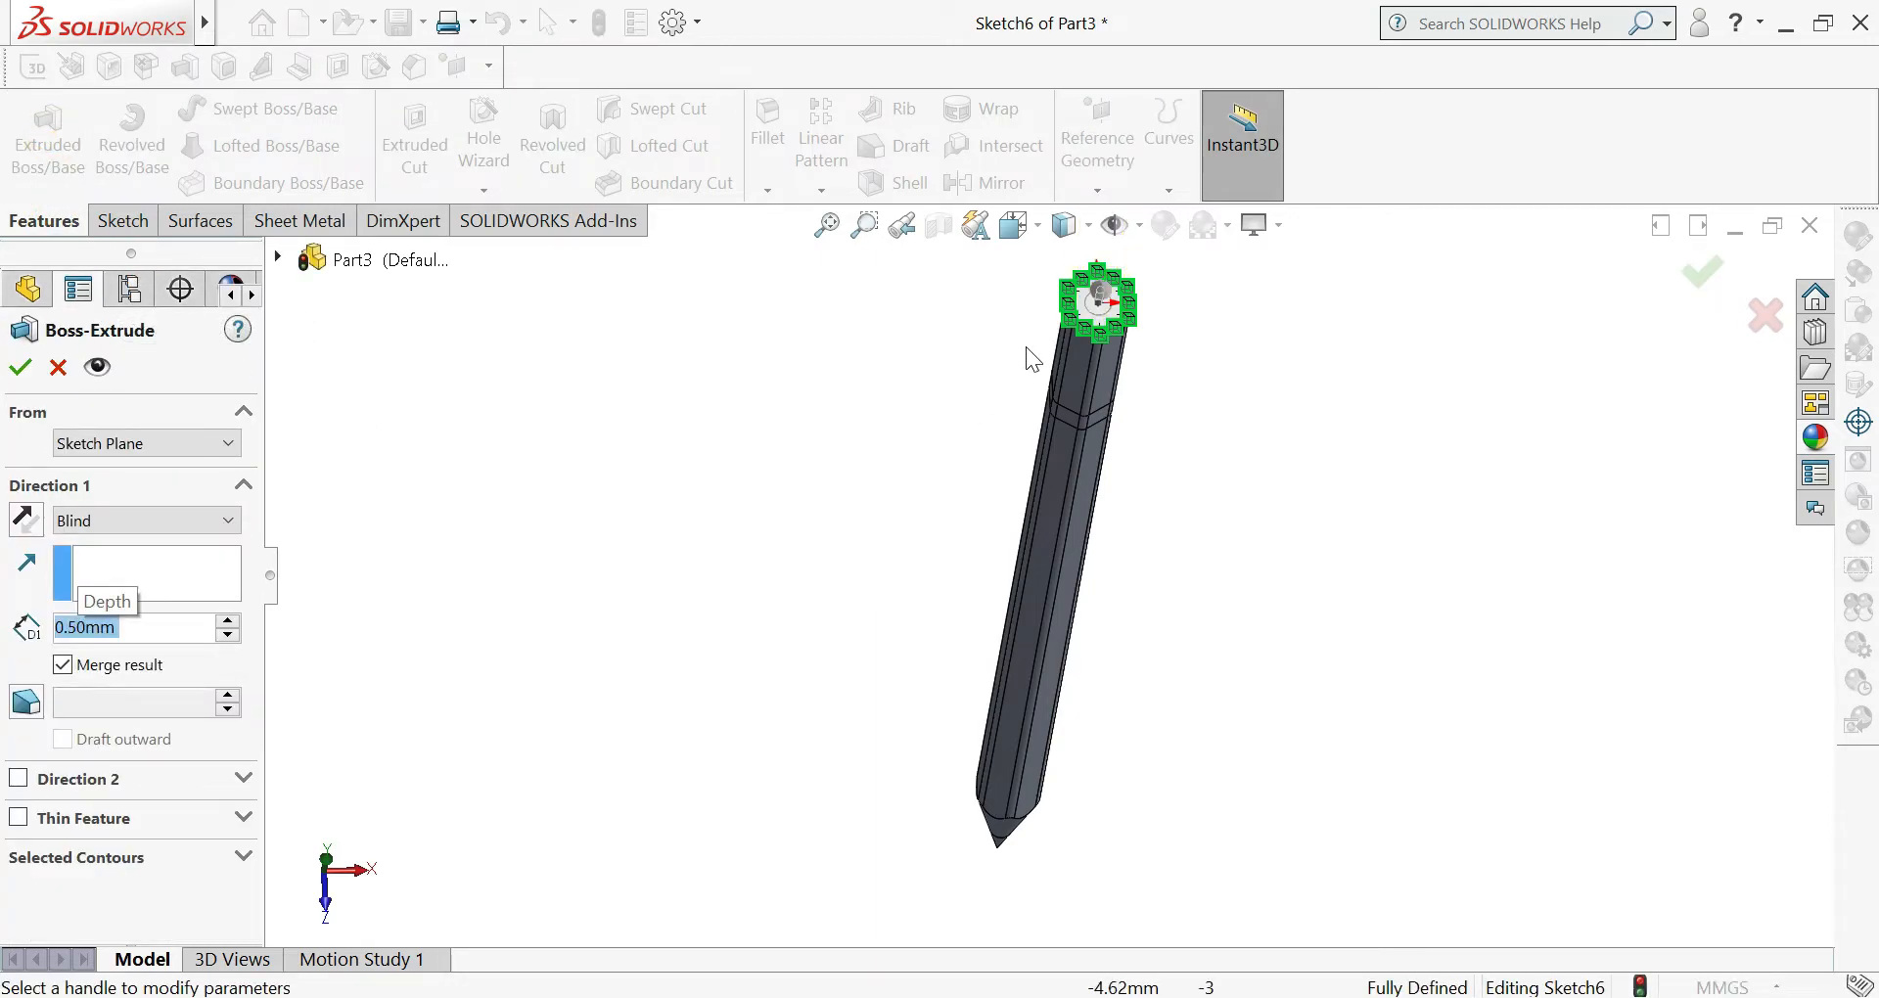
{"action": "scroll", "coordinate": [1024, 353], "scroll_direction": "down", "scroll_amount": 4}
{"action": "scroll", "coordinate": [339, 537], "scroll_direction": "down", "scroll_amount": 2}
{"action": "scroll", "coordinate": [342, 539], "scroll_direction": "up", "scroll_amount": 7}
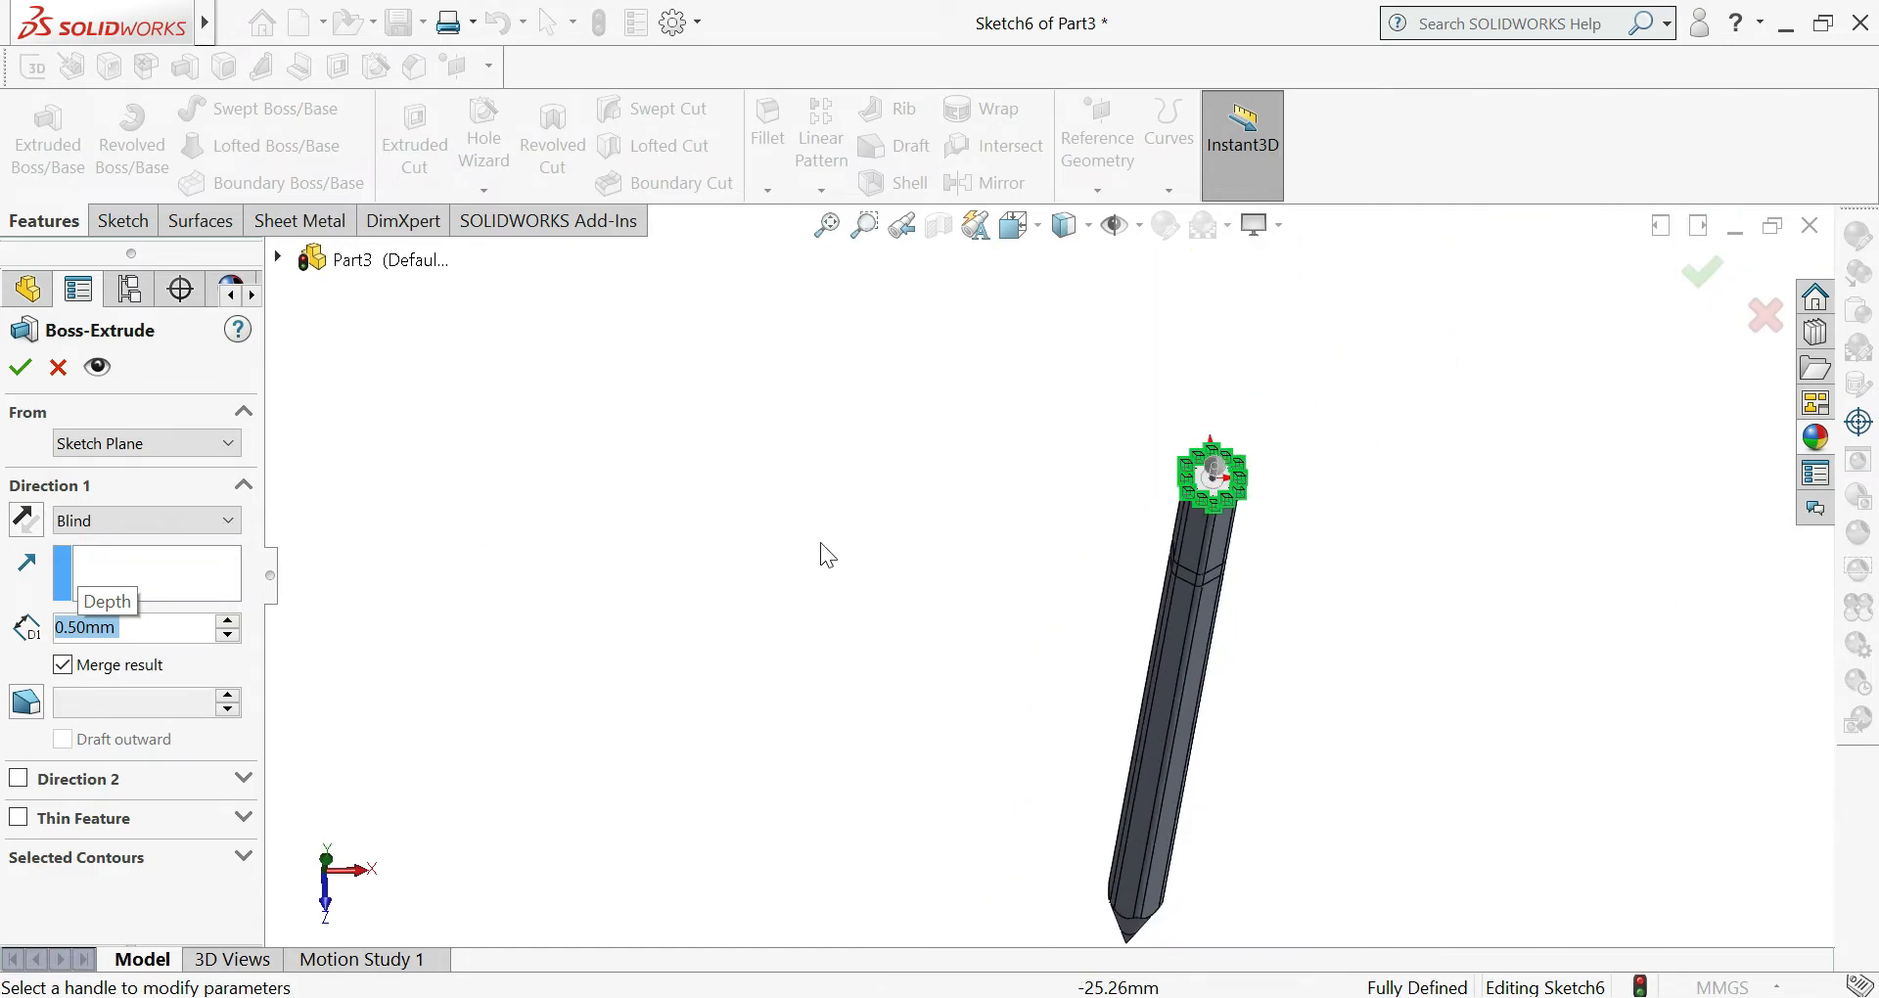
{"action": "scroll", "coordinate": [460, 732], "scroll_direction": "up", "scroll_amount": 5}
{"action": "scroll", "coordinate": [1196, 530], "scroll_direction": "down", "scroll_amount": 3}
{"action": "scroll", "coordinate": [1013, 531], "scroll_direction": "down", "scroll_amount": 5}
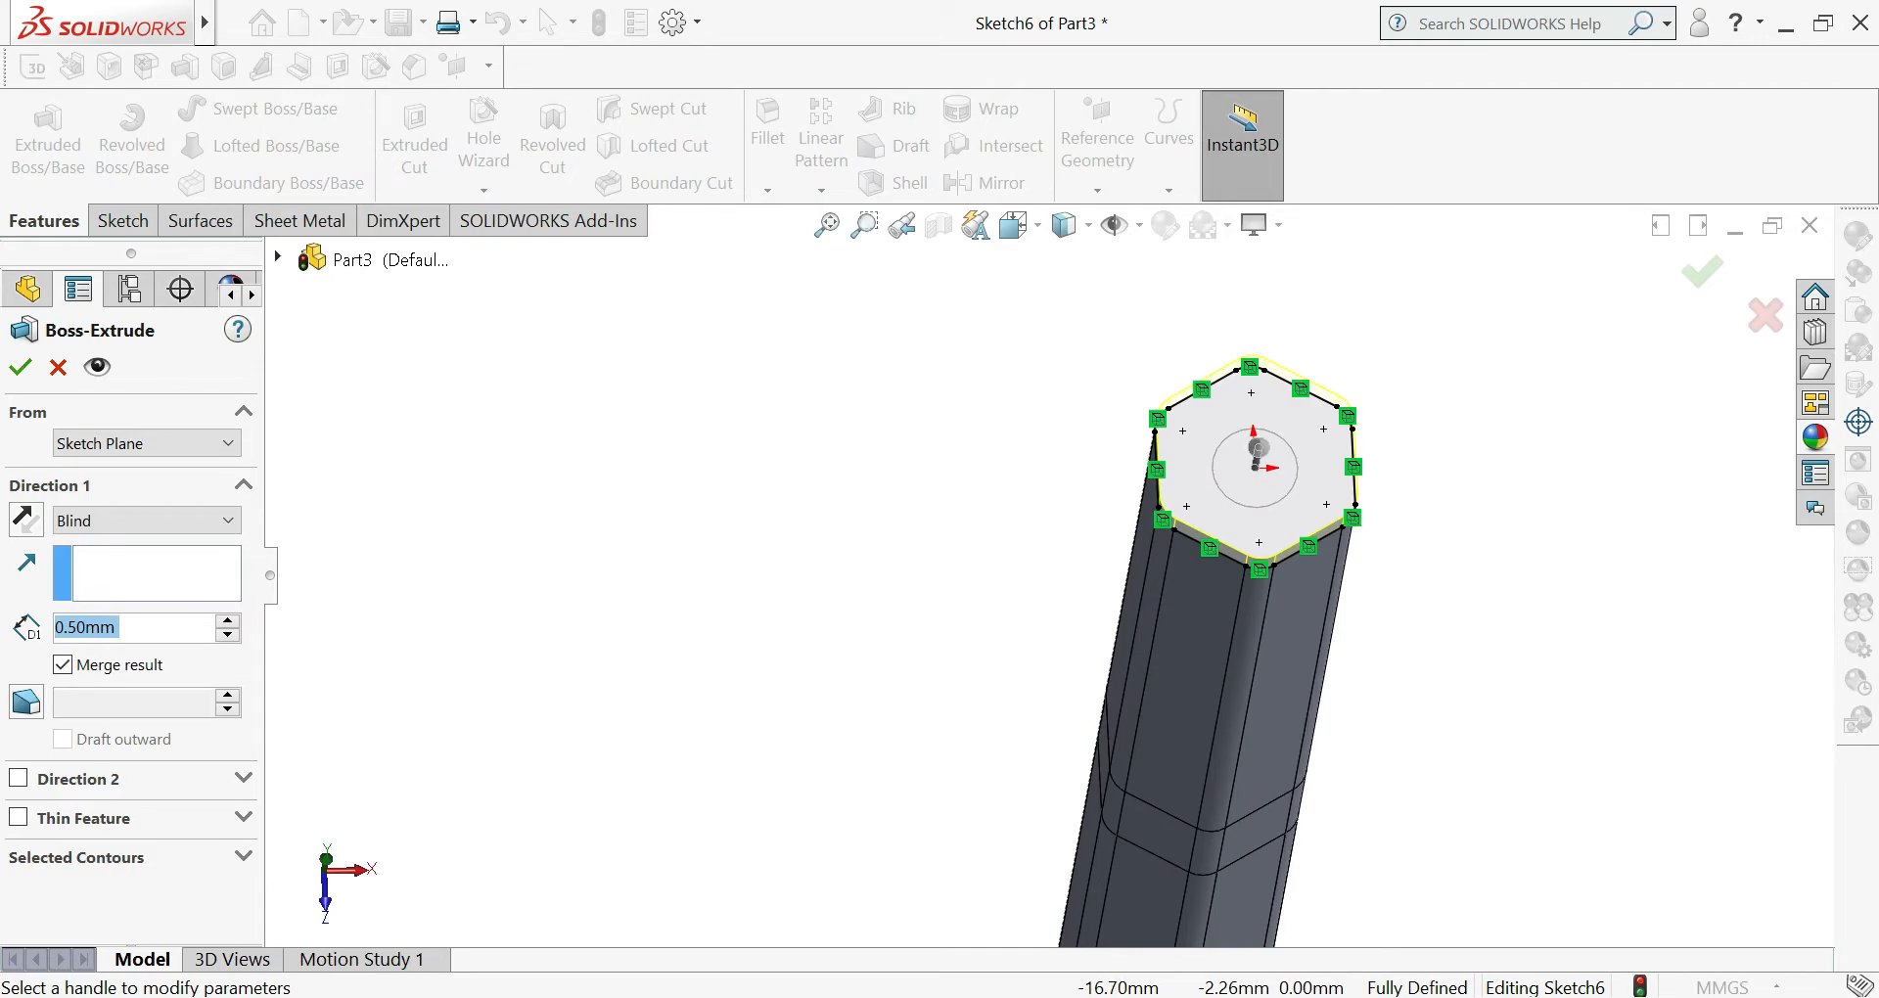
{"action": "left_click", "coordinate": [22, 367]}
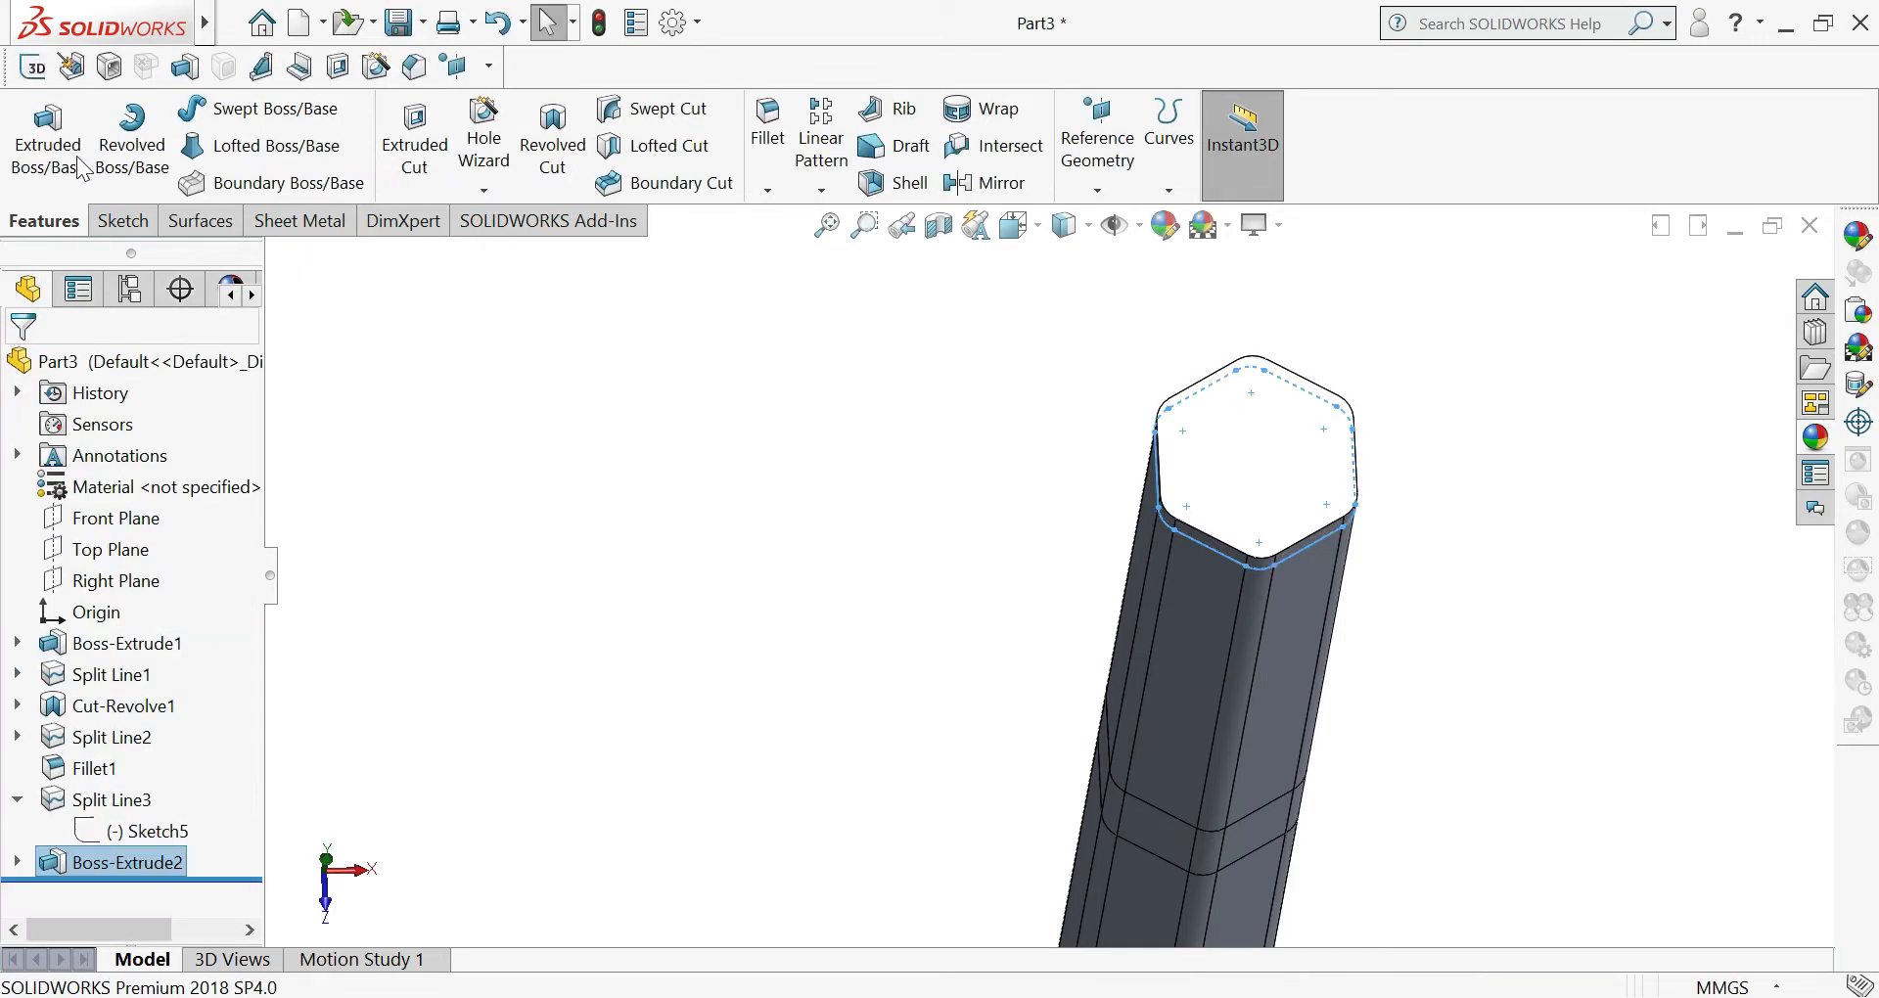
- Start a Dome feature on the flat blunt end face with a 2 mm distance and the continuous dome option off
{"action": "mouse_move", "coordinate": [112, 24]}
{"action": "left_click", "coordinate": [233, 24]}
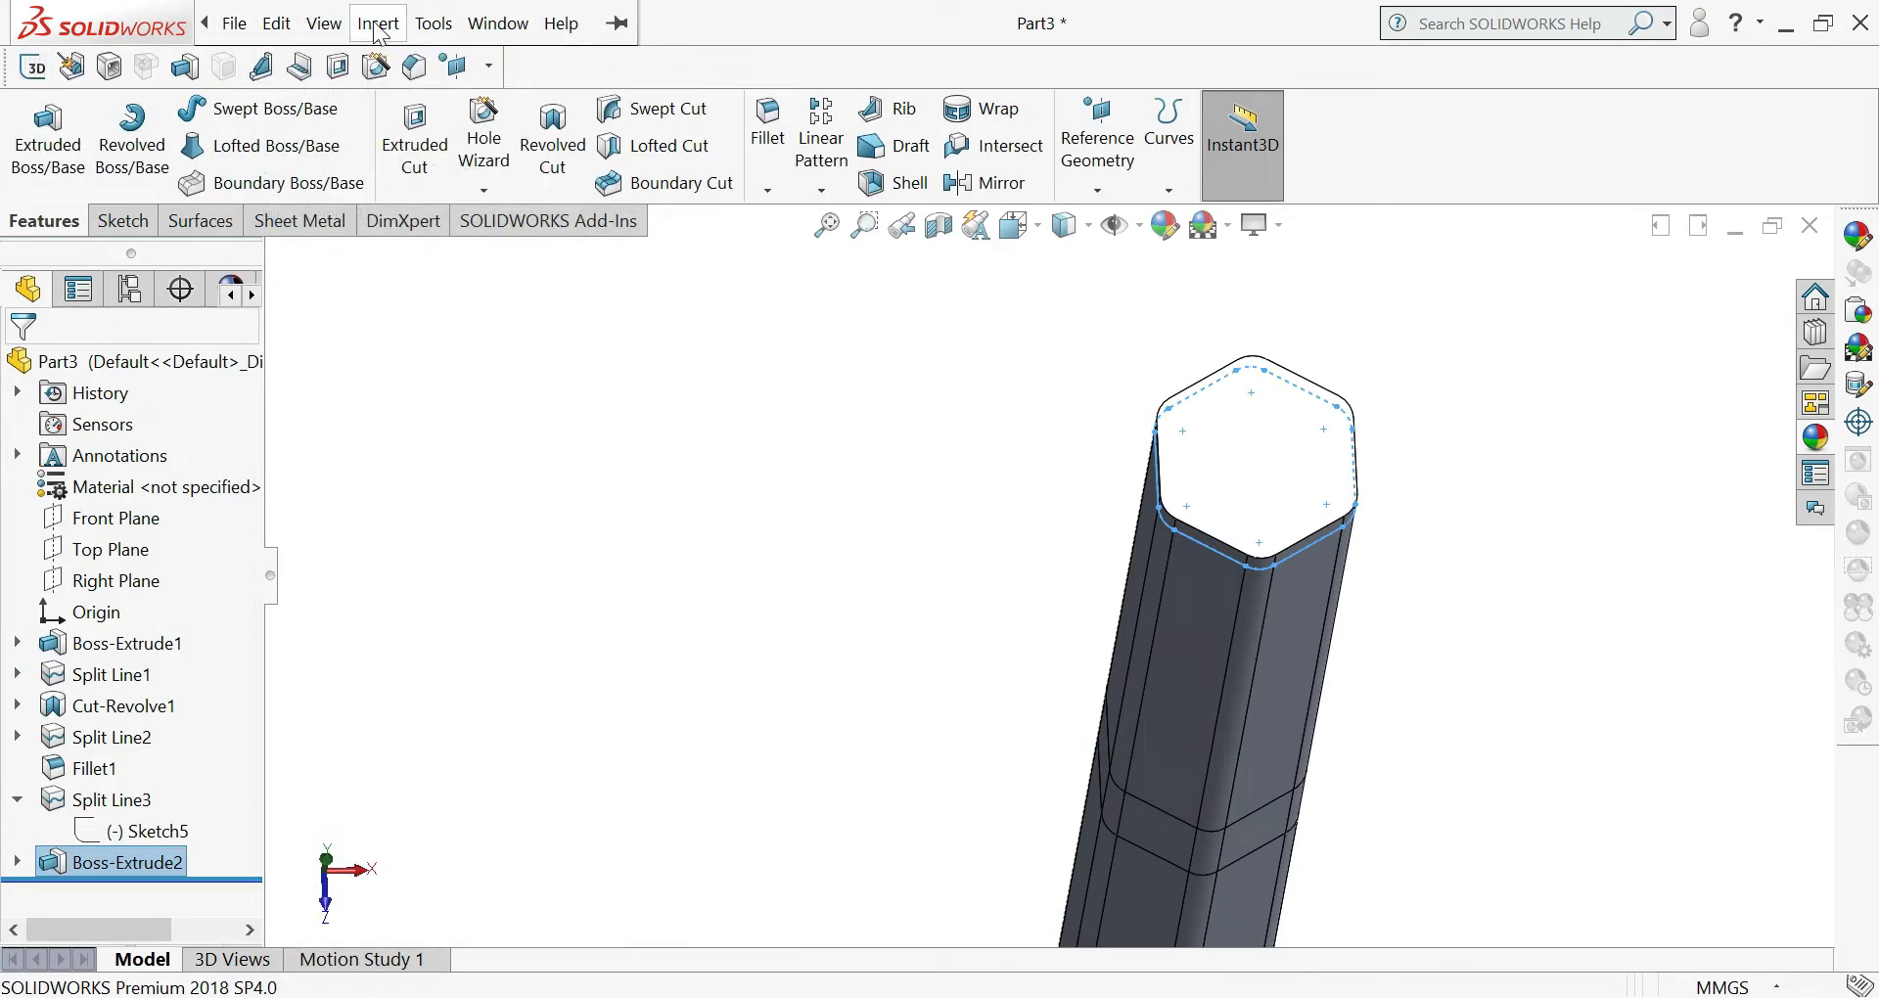
{"action": "mouse_move", "coordinate": [206, 24]}
{"action": "left_click", "coordinate": [324, 23]}
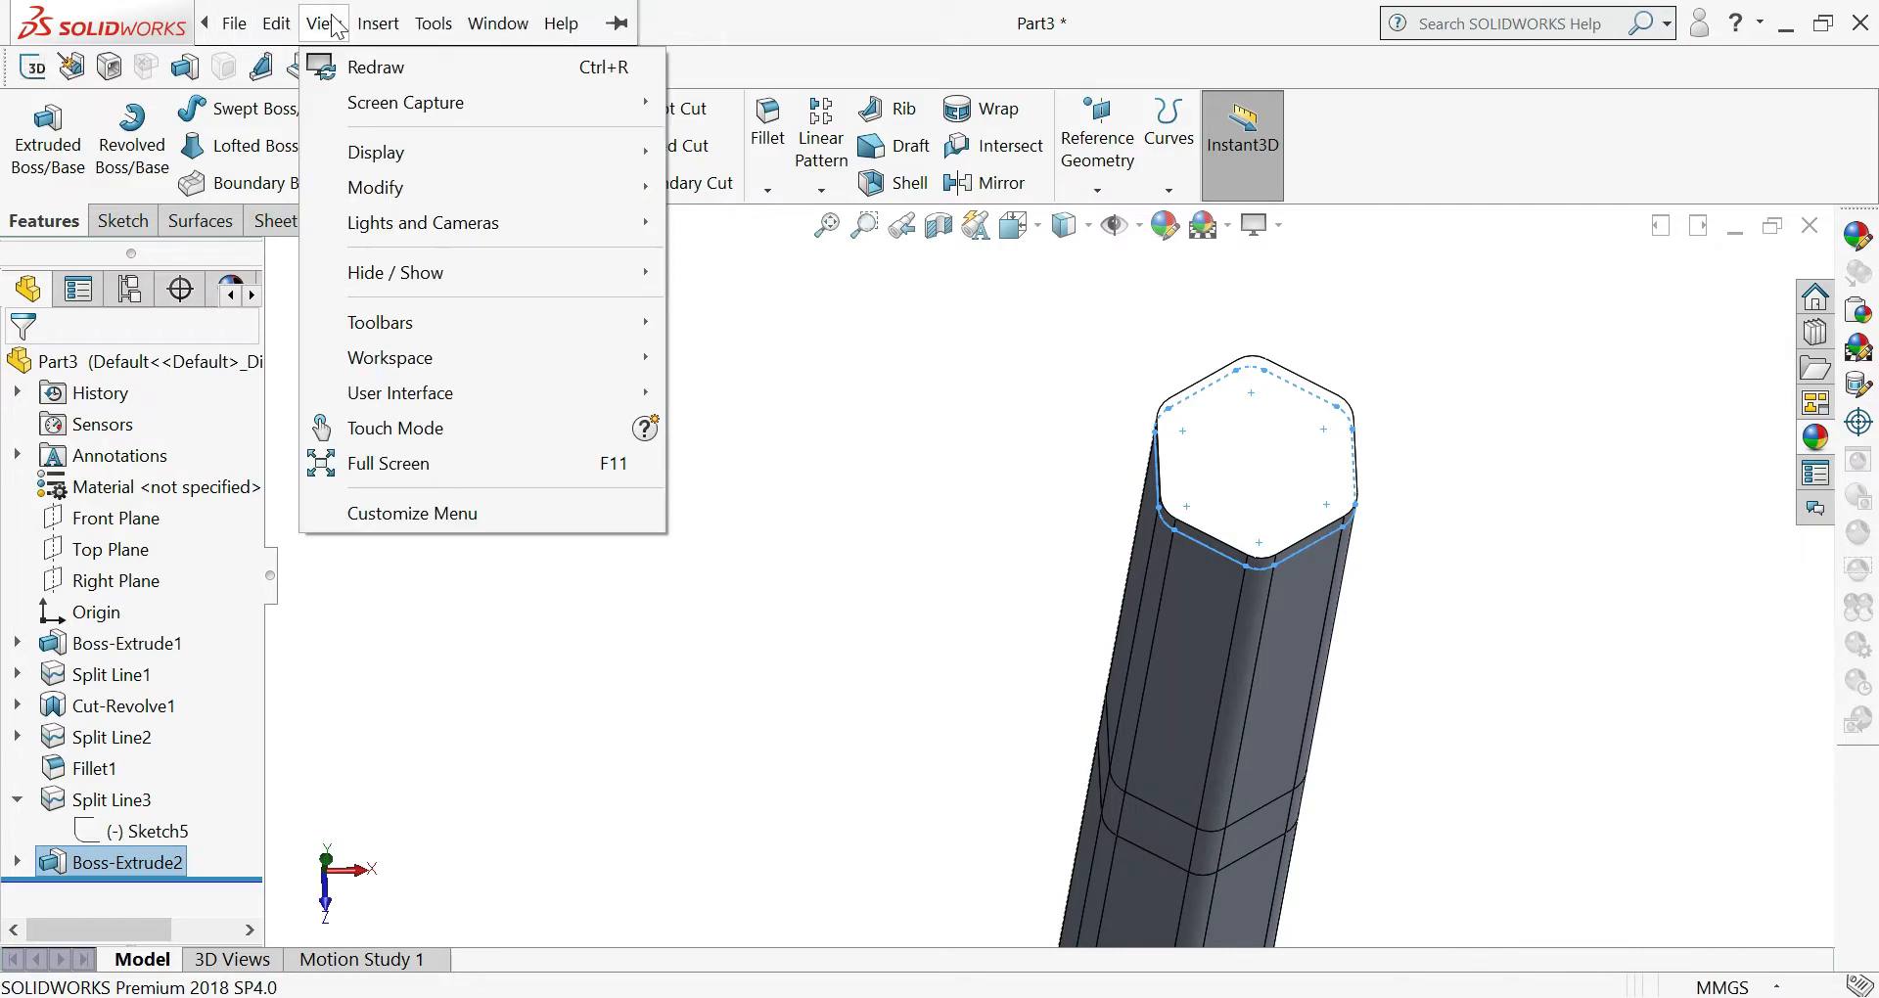
{"action": "mouse_move", "coordinate": [444, 176]}
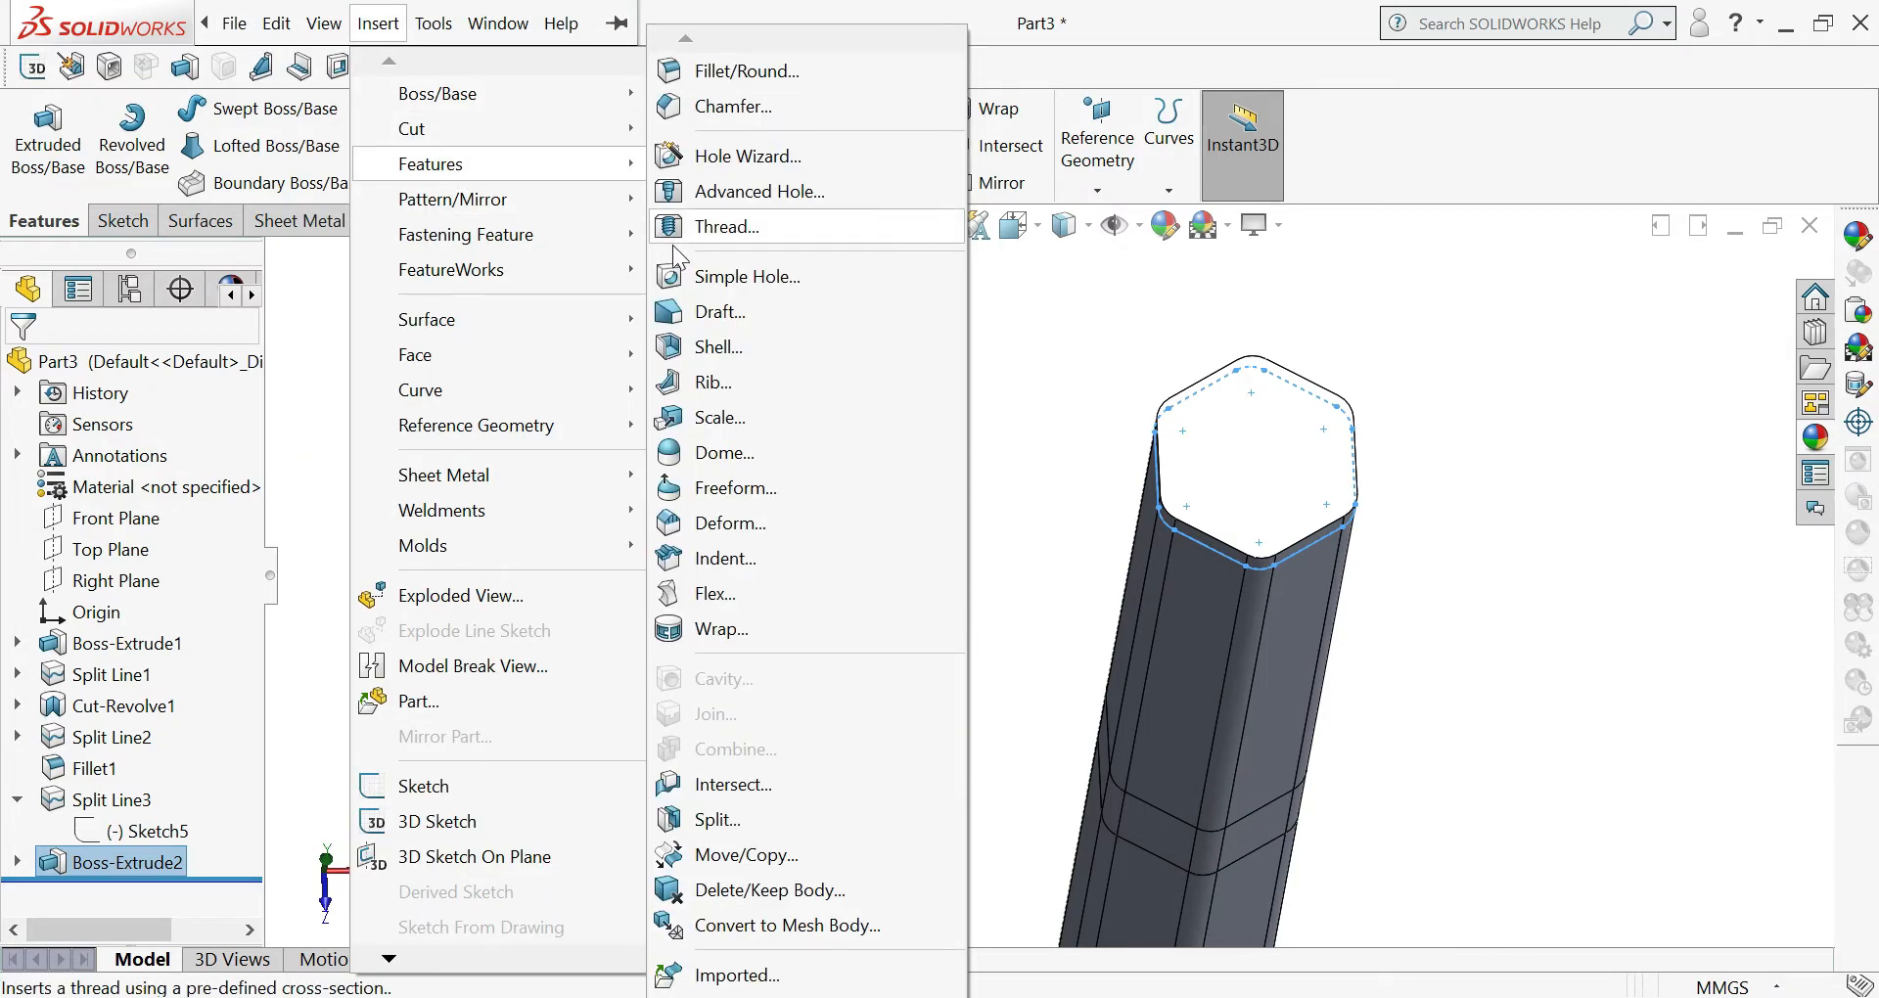
{"action": "left_click", "coordinate": [744, 460]}
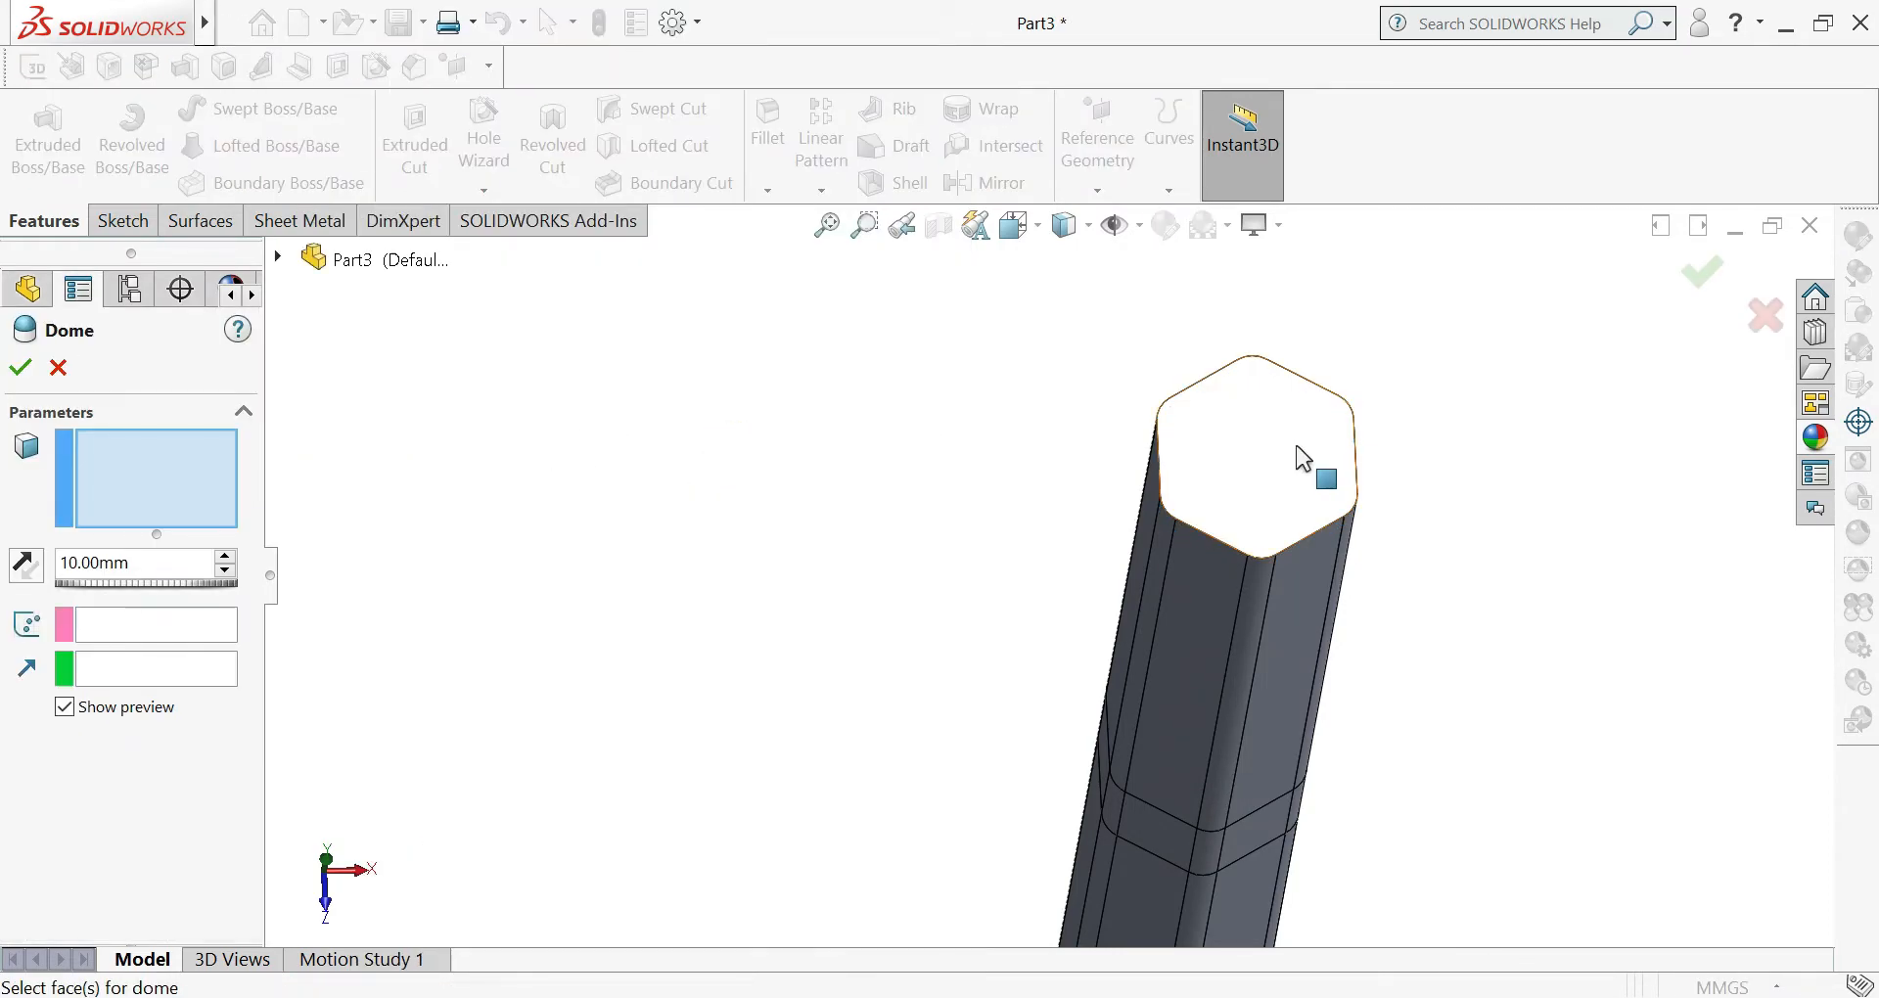
{"action": "left_click", "coordinate": [1262, 477]}
{"action": "scroll", "coordinate": [832, 529], "scroll_direction": "up", "scroll_amount": 3}
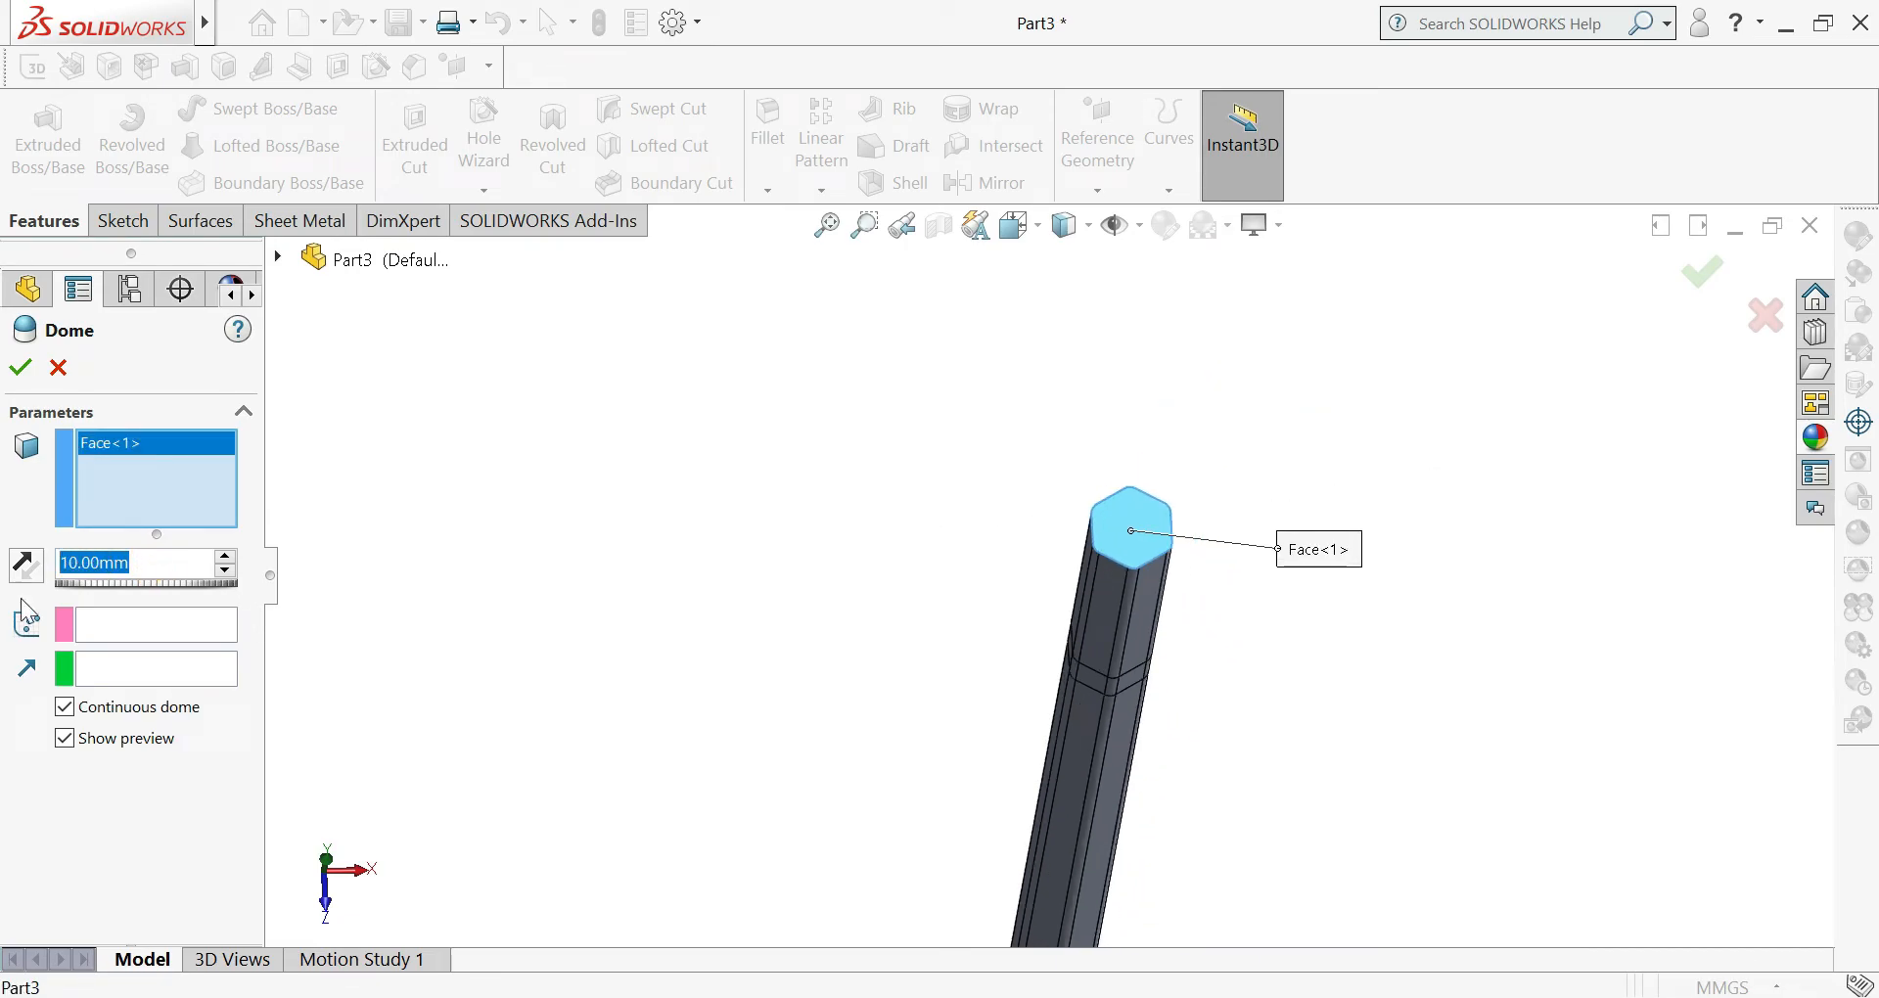
{"action": "type", "text": "2"}
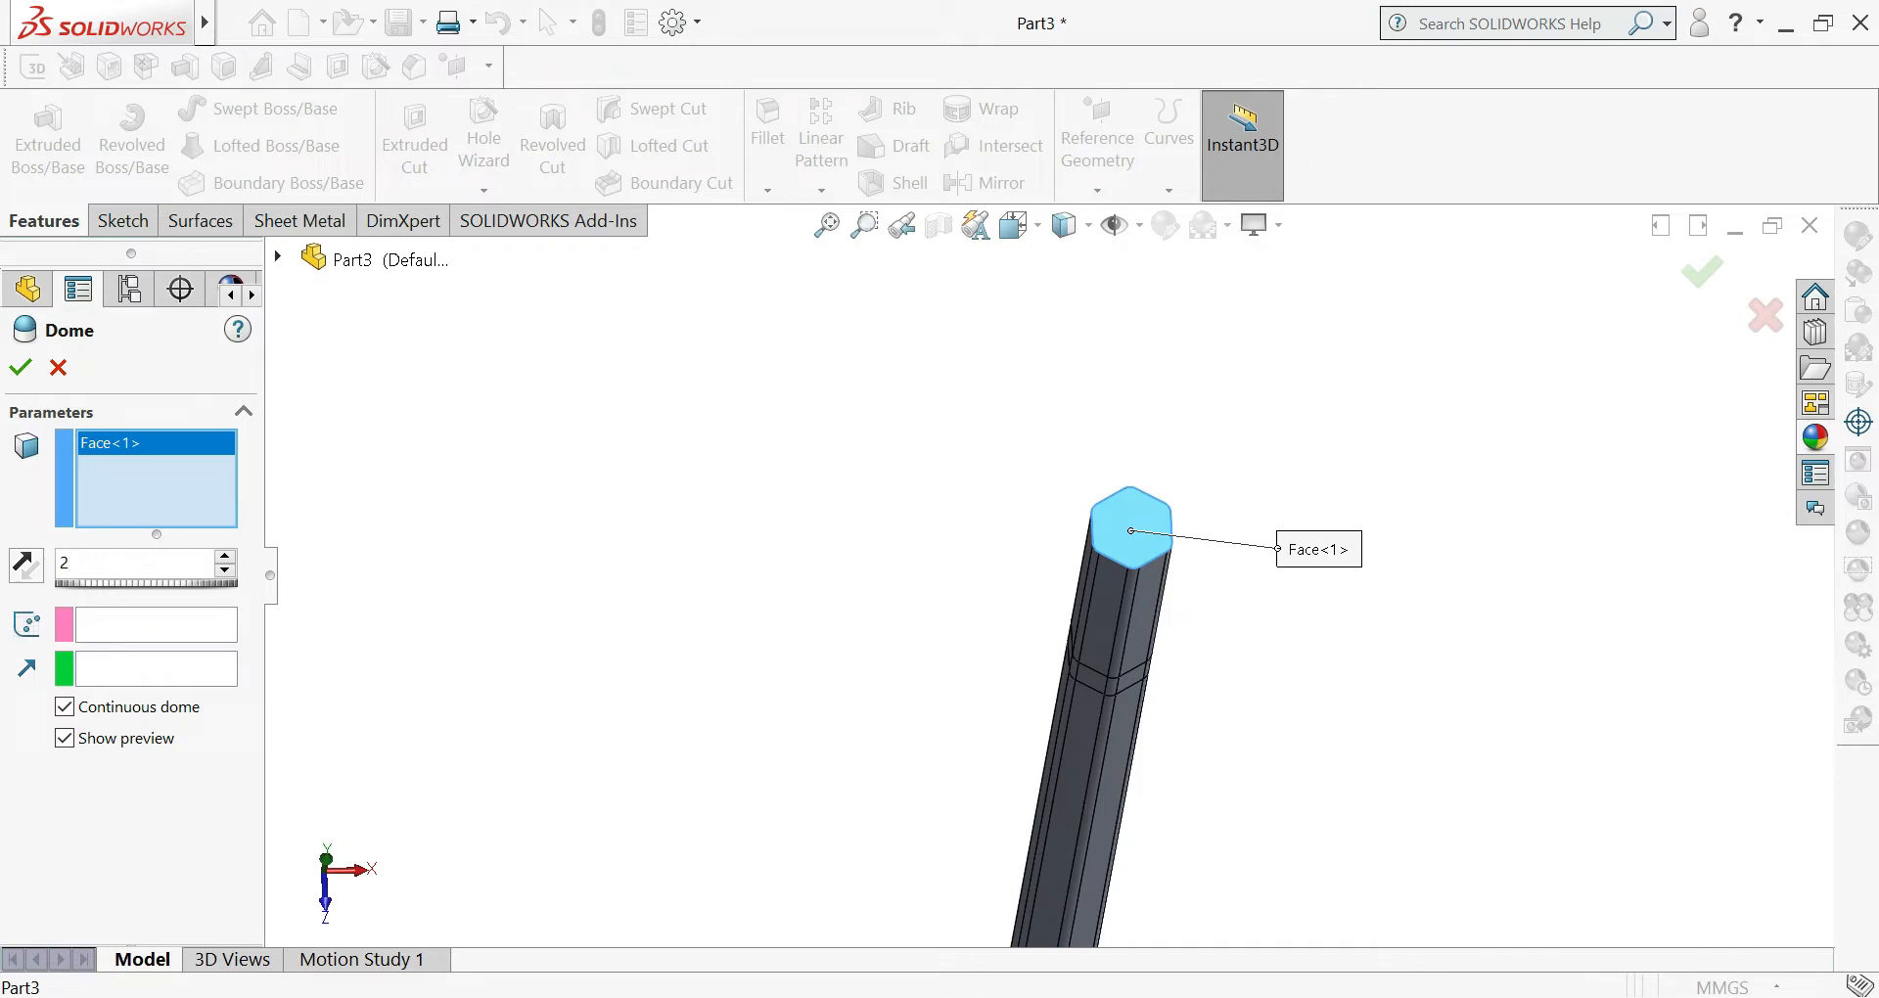
{"action": "left_click", "coordinate": [63, 705]}
- Set the dome distance to 1 mm and apply the dome to the blunt end
{"action": "middle_click_drag", "start_coordinate": [916, 735], "coordinate": [998, 432]}
{"action": "scroll", "coordinate": [905, 245], "scroll_direction": "down", "scroll_amount": 4}
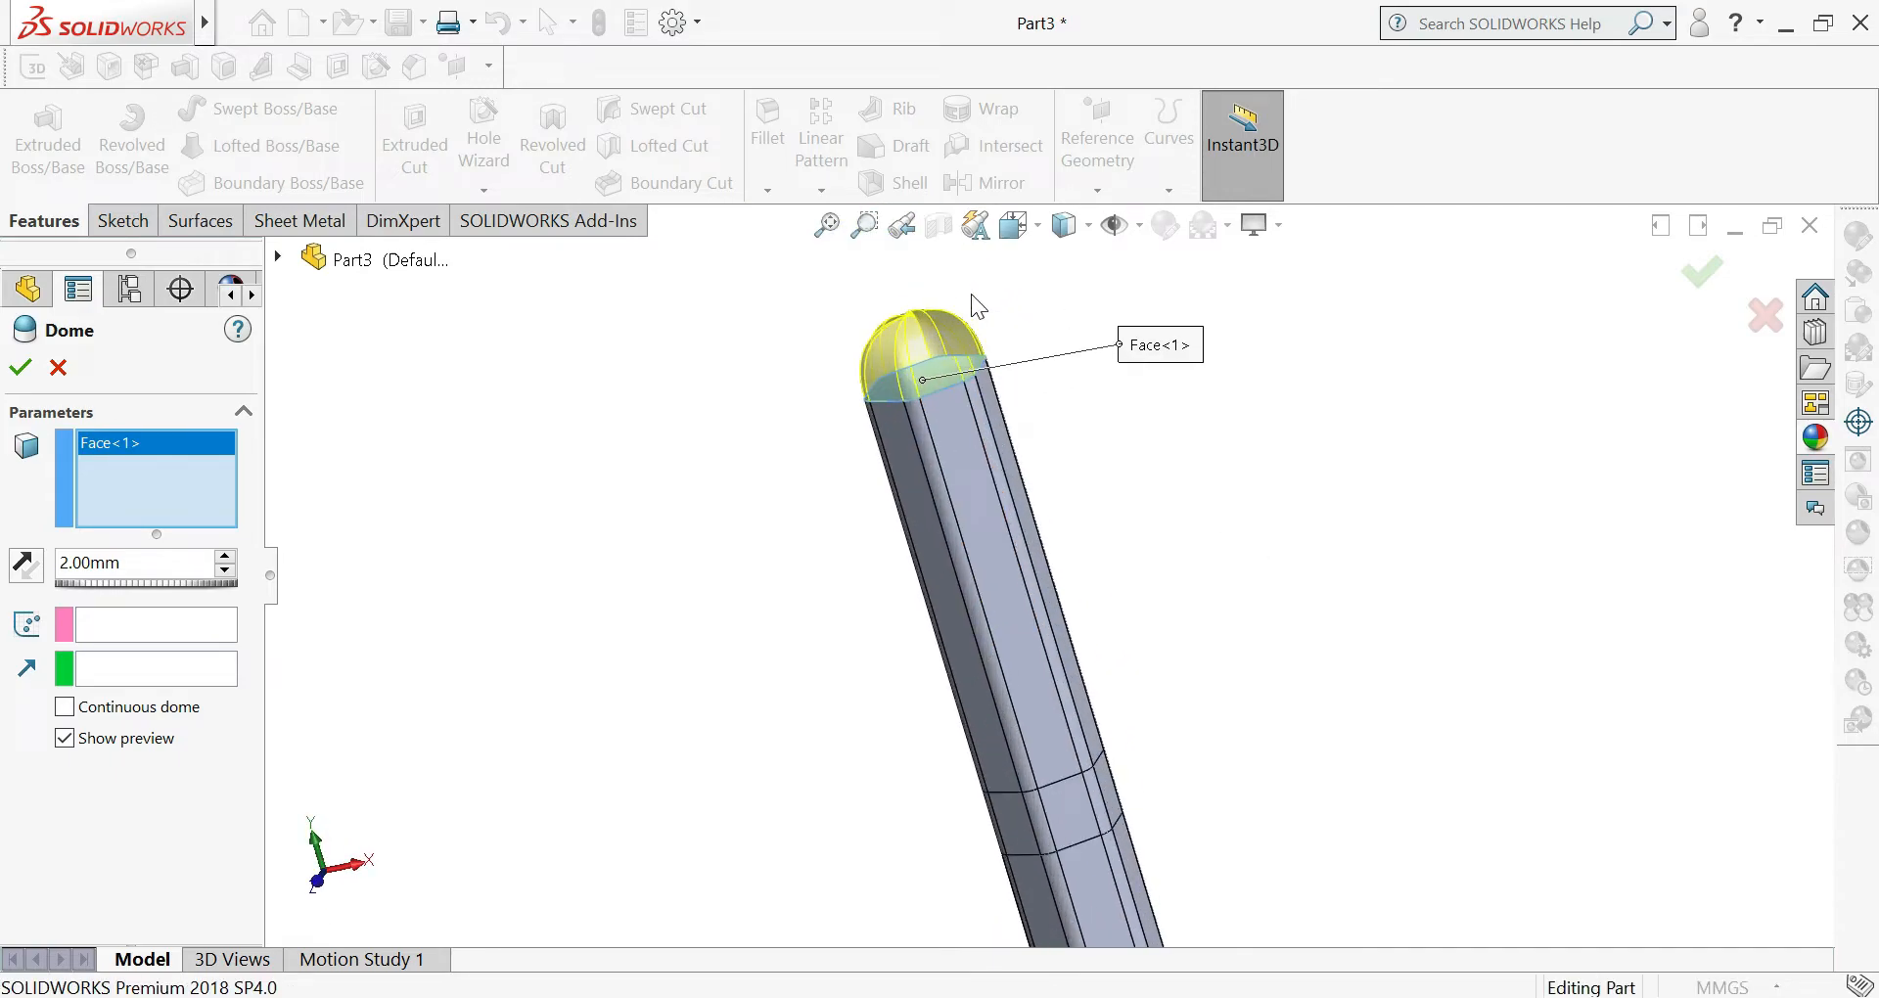
{"action": "scroll", "coordinate": [973, 299], "scroll_direction": "down", "scroll_amount": 5}
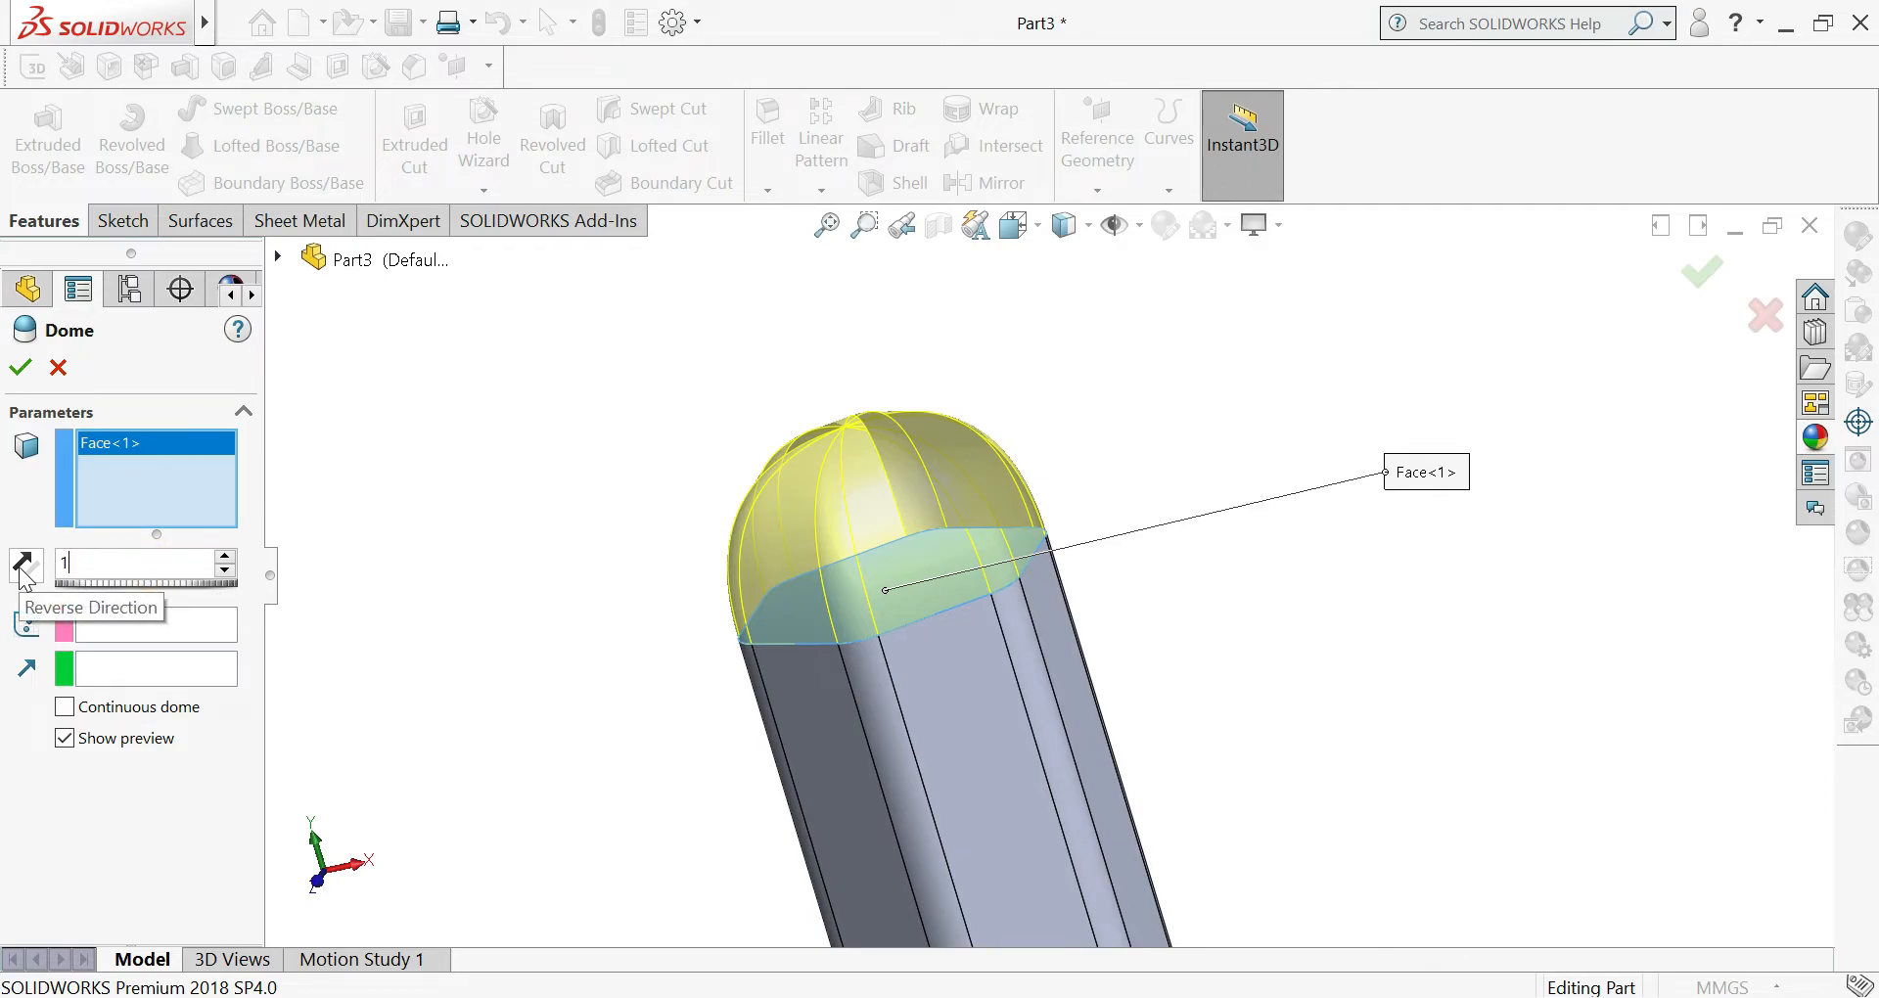
{"action": "key", "text": "Return"}
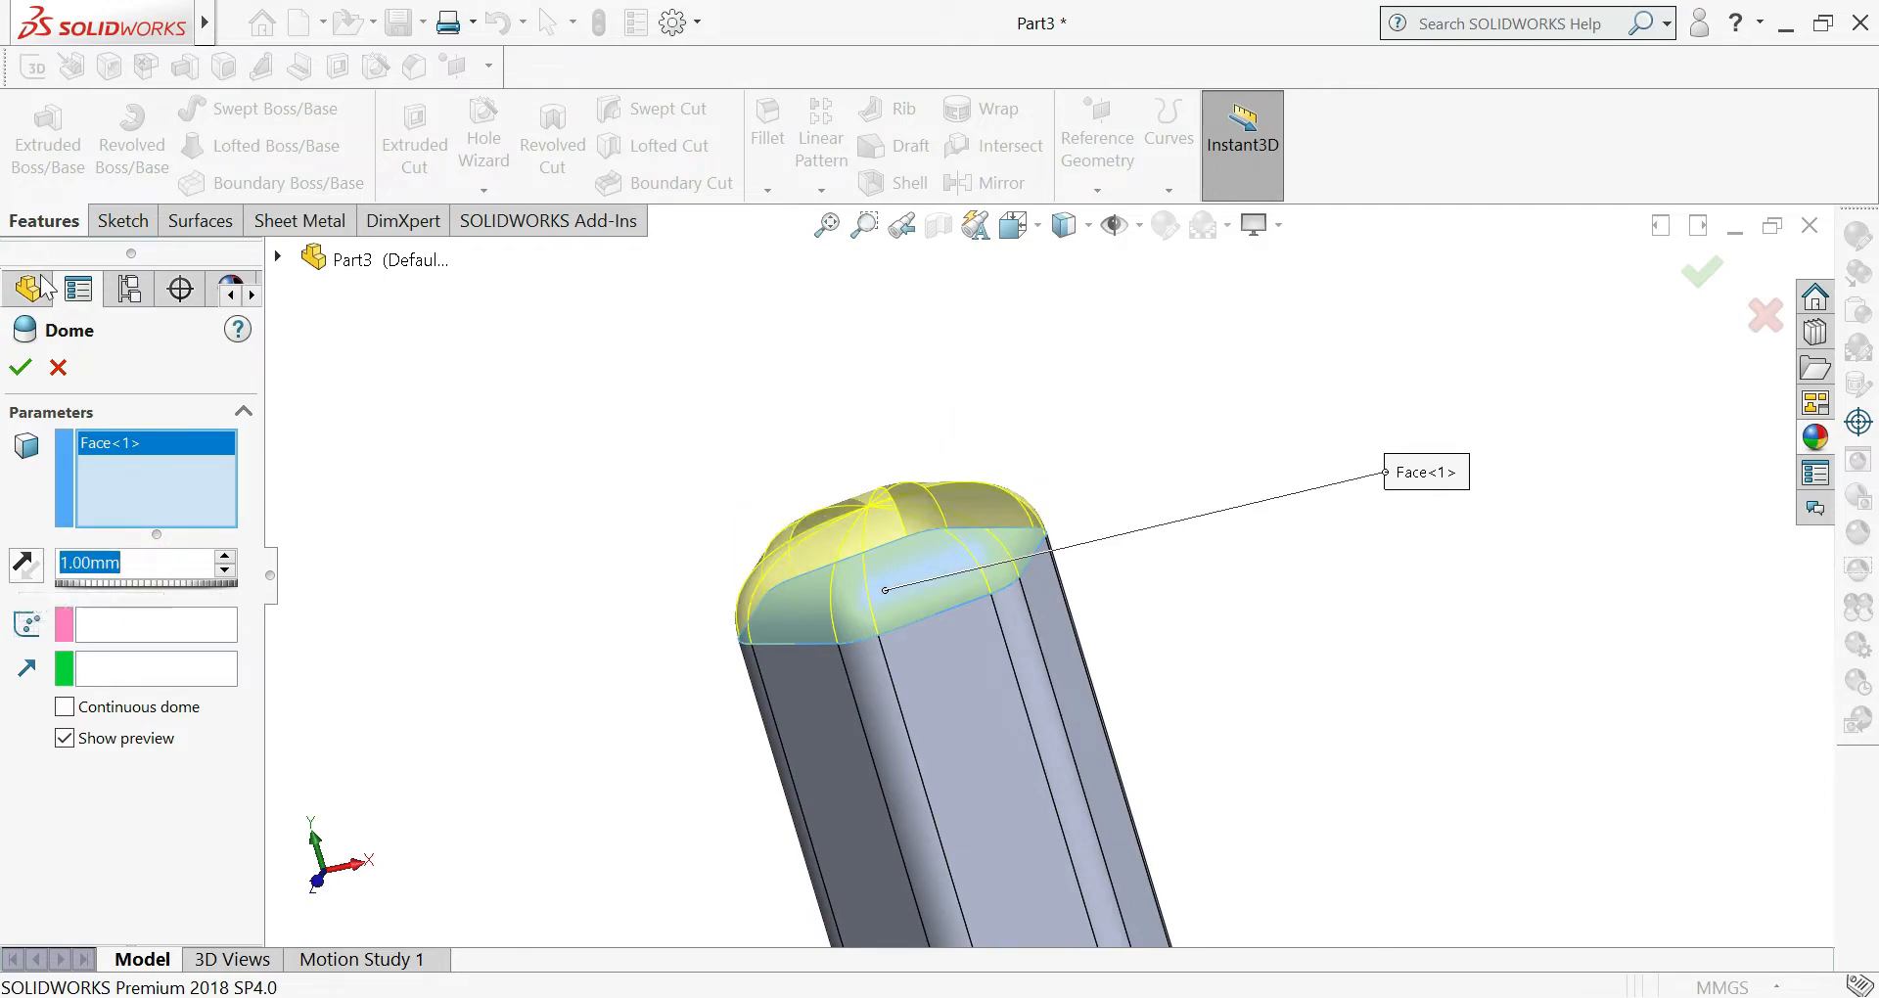
{"action": "key", "text": "Return"}
- Apply a dark grey color from the standard swatches to the pencil's lead tip face
{"action": "scroll", "coordinate": [677, 489], "scroll_direction": "up", "scroll_amount": 5}
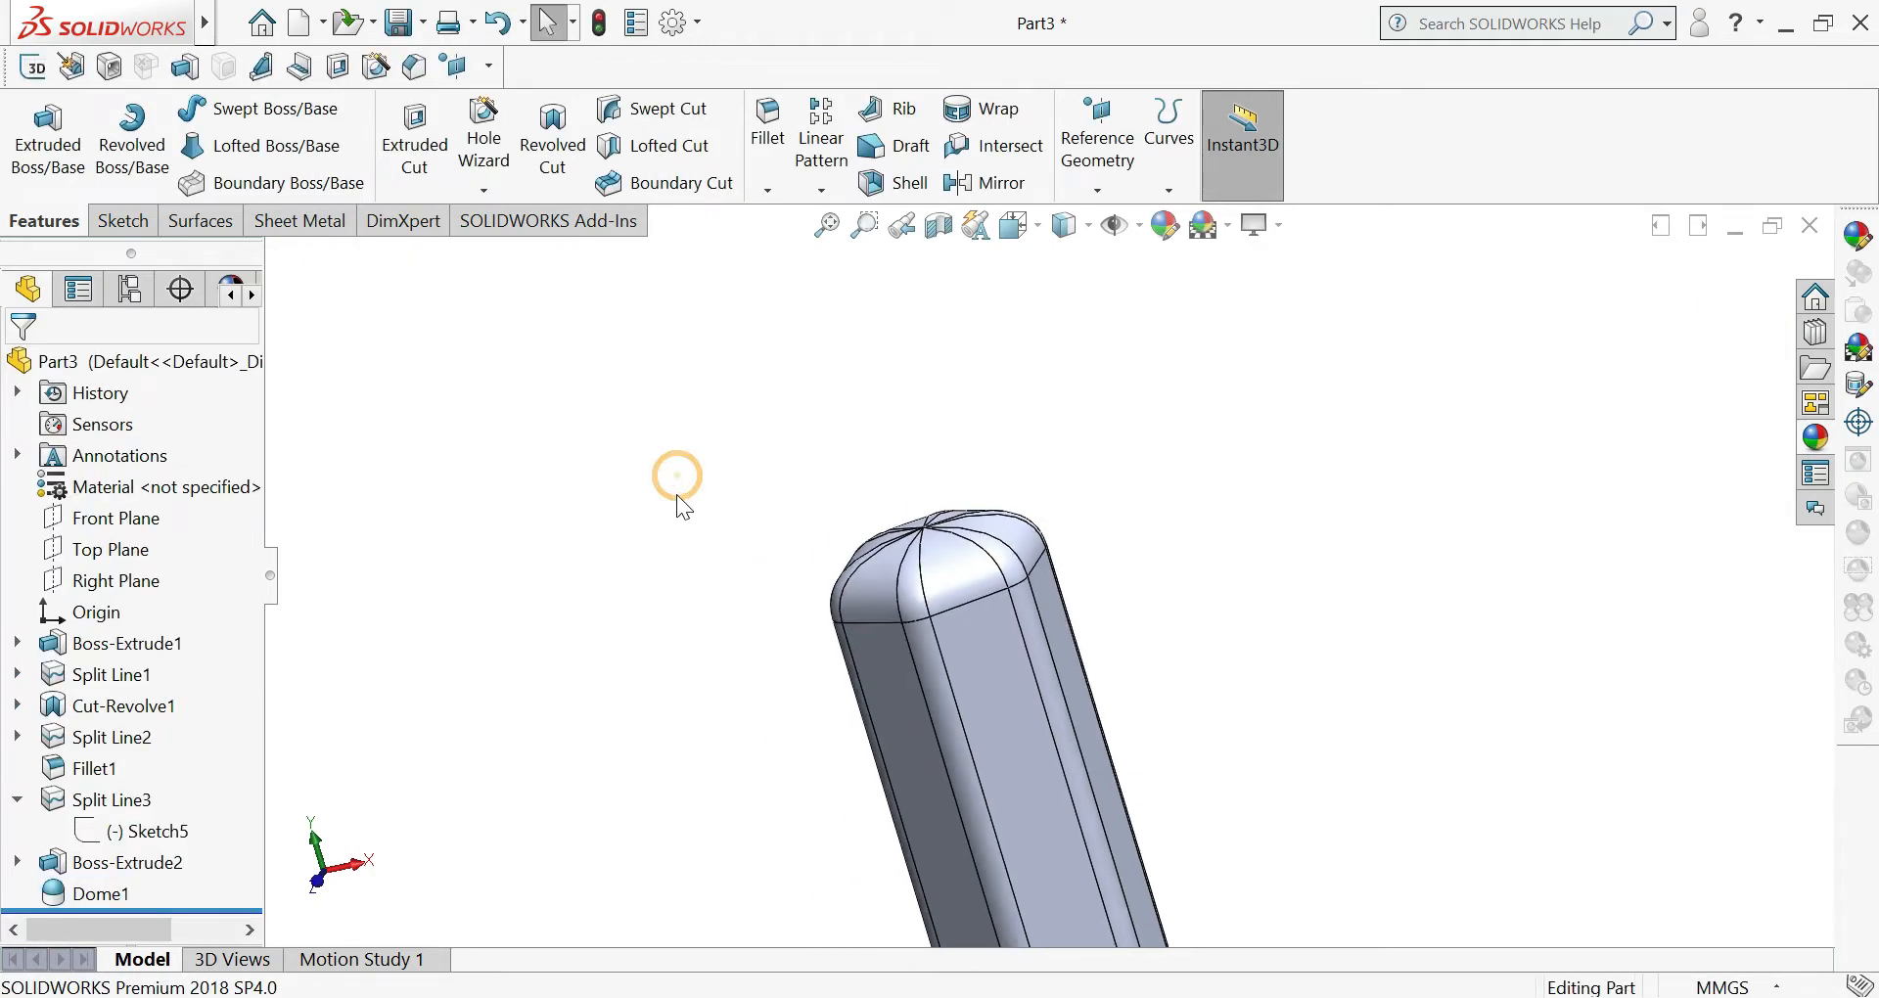
{"action": "scroll", "coordinate": [835, 511], "scroll_direction": "up", "scroll_amount": 6}
{"action": "scroll", "coordinate": [832, 507], "scroll_direction": "down", "scroll_amount": 3}
{"action": "scroll", "coordinate": [850, 549], "scroll_direction": "up", "scroll_amount": 8}
{"action": "scroll", "coordinate": [1282, 863], "scroll_direction": "down", "scroll_amount": 3}
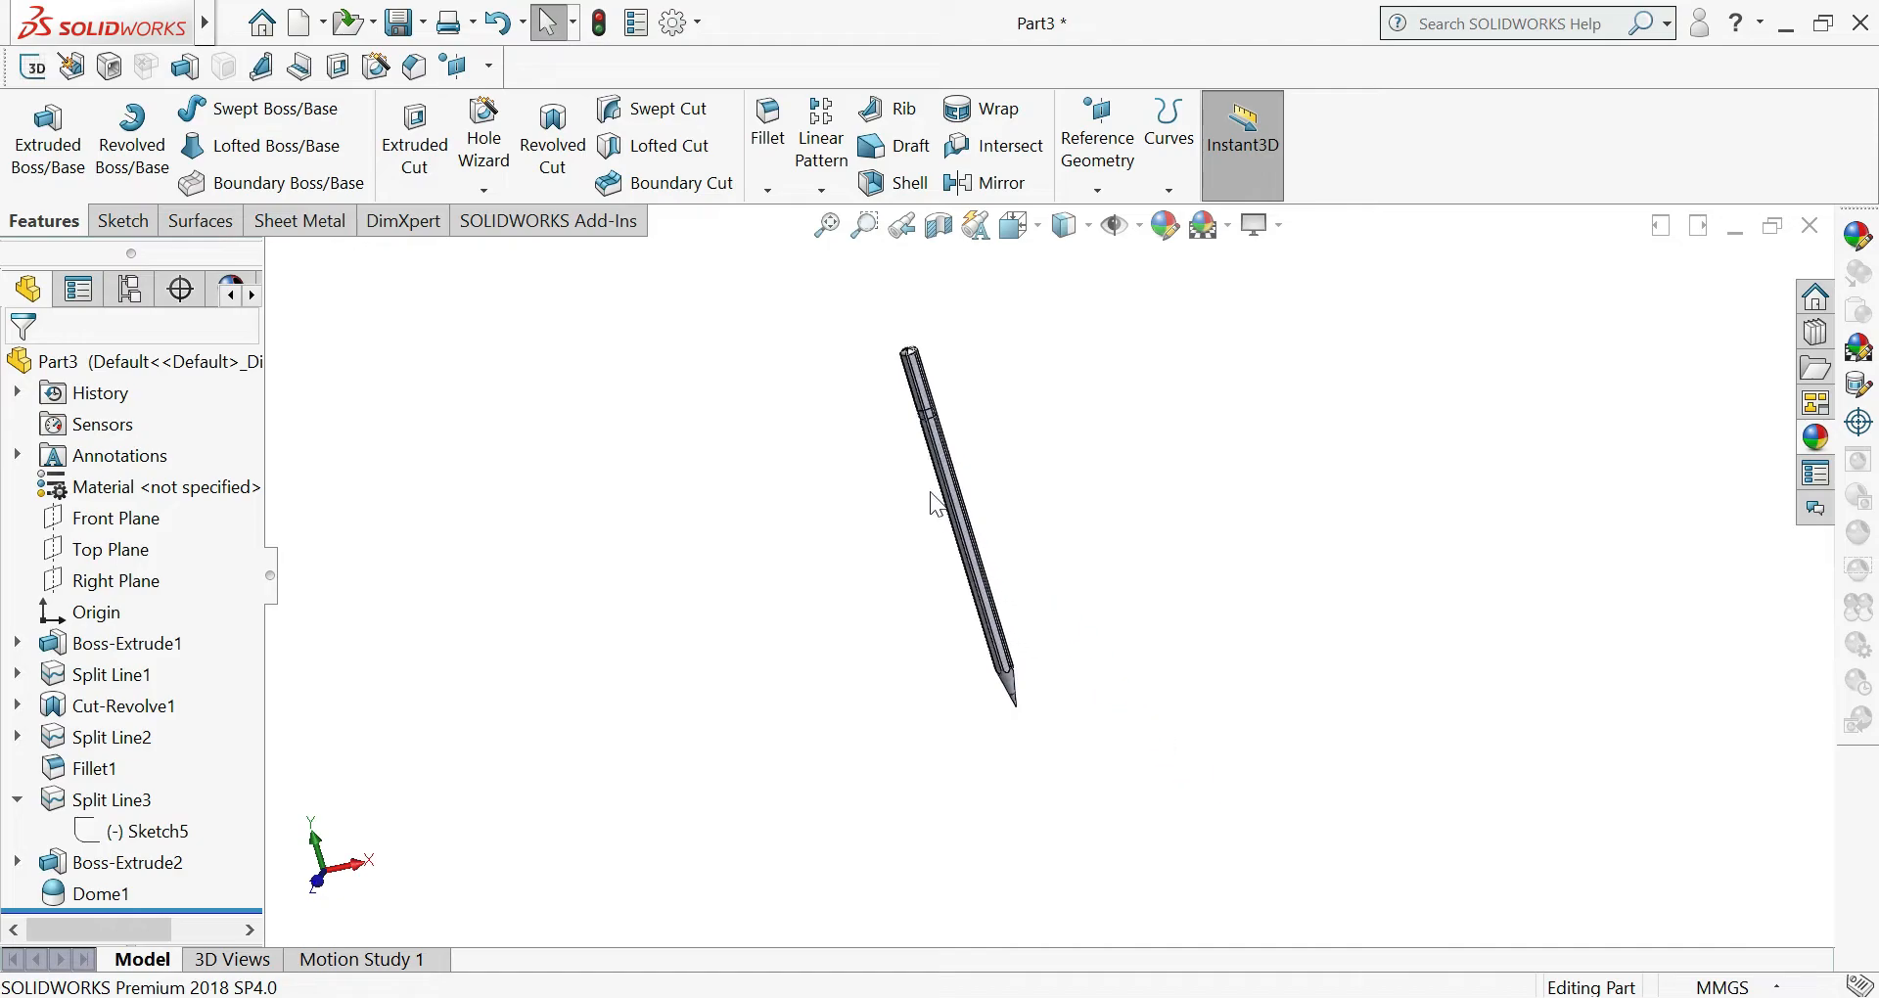
{"action": "scroll", "coordinate": [929, 493], "scroll_direction": "down", "scroll_amount": 2}
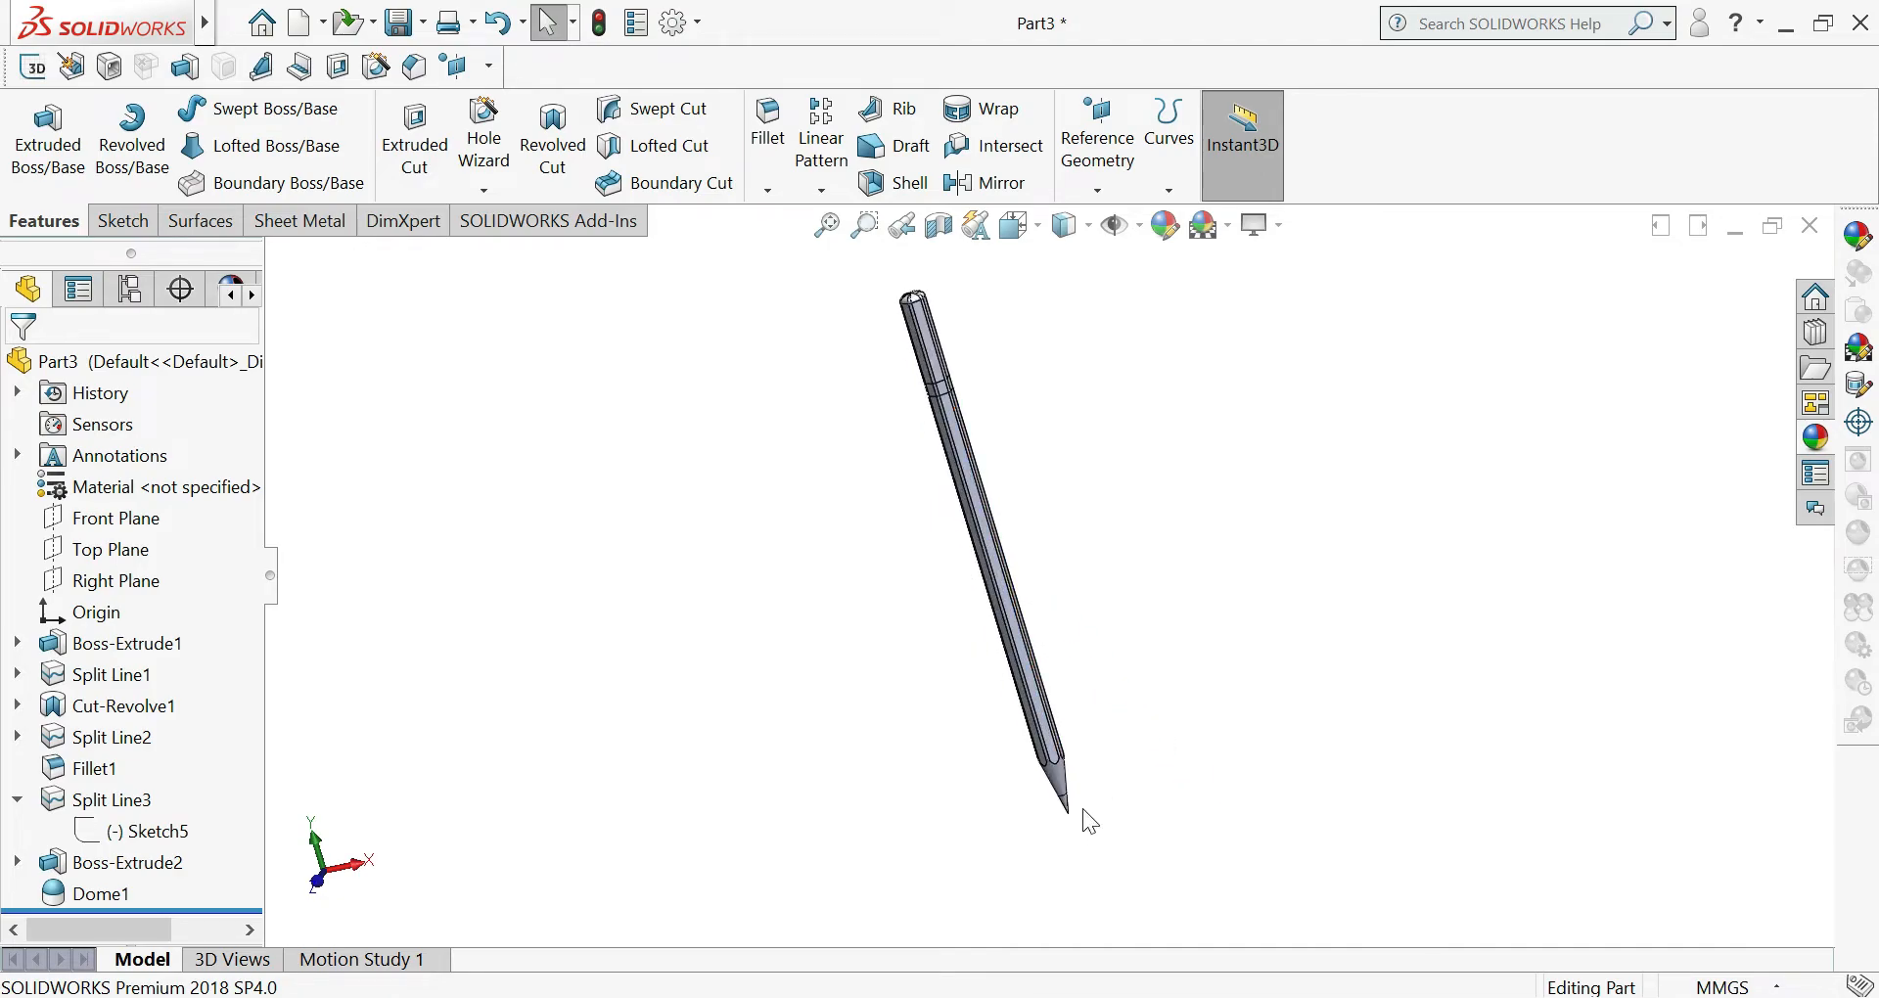
{"action": "mouse_move", "coordinate": [1088, 793]}
{"action": "middle_mouse_down"}
{"action": "mouse_move", "coordinate": [986, 762]}
{"action": "mouse_move", "coordinate": [868, 760]}
{"action": "mouse_move", "coordinate": [944, 738]}
{"action": "mouse_move", "coordinate": [1015, 759]}
{"action": "middle_mouse_up"}
{"action": "scroll", "coordinate": [1117, 643], "scroll_direction": "up", "scroll_amount": 1}
{"action": "scroll", "coordinate": [1122, 712], "scroll_direction": "down", "scroll_amount": 1}
{"action": "scroll", "coordinate": [1106, 724], "scroll_direction": "down", "scroll_amount": 5}
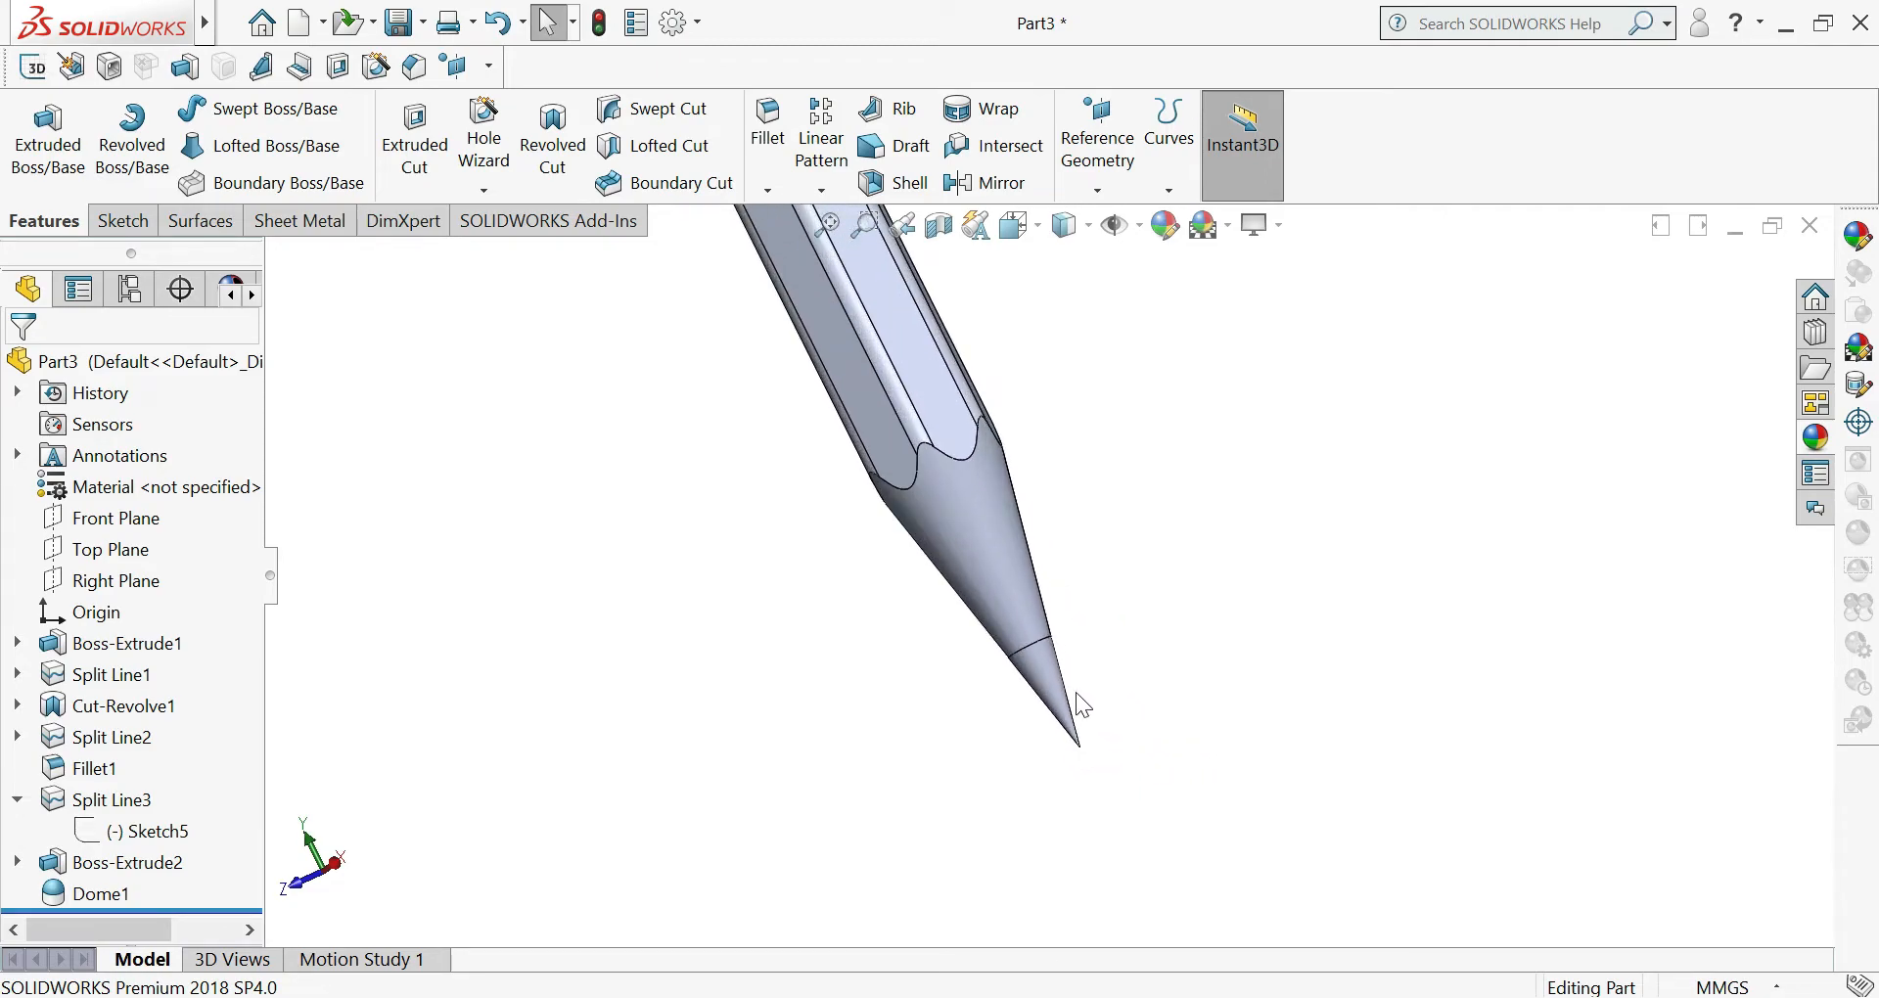
{"action": "left_click", "coordinate": [1041, 675]}
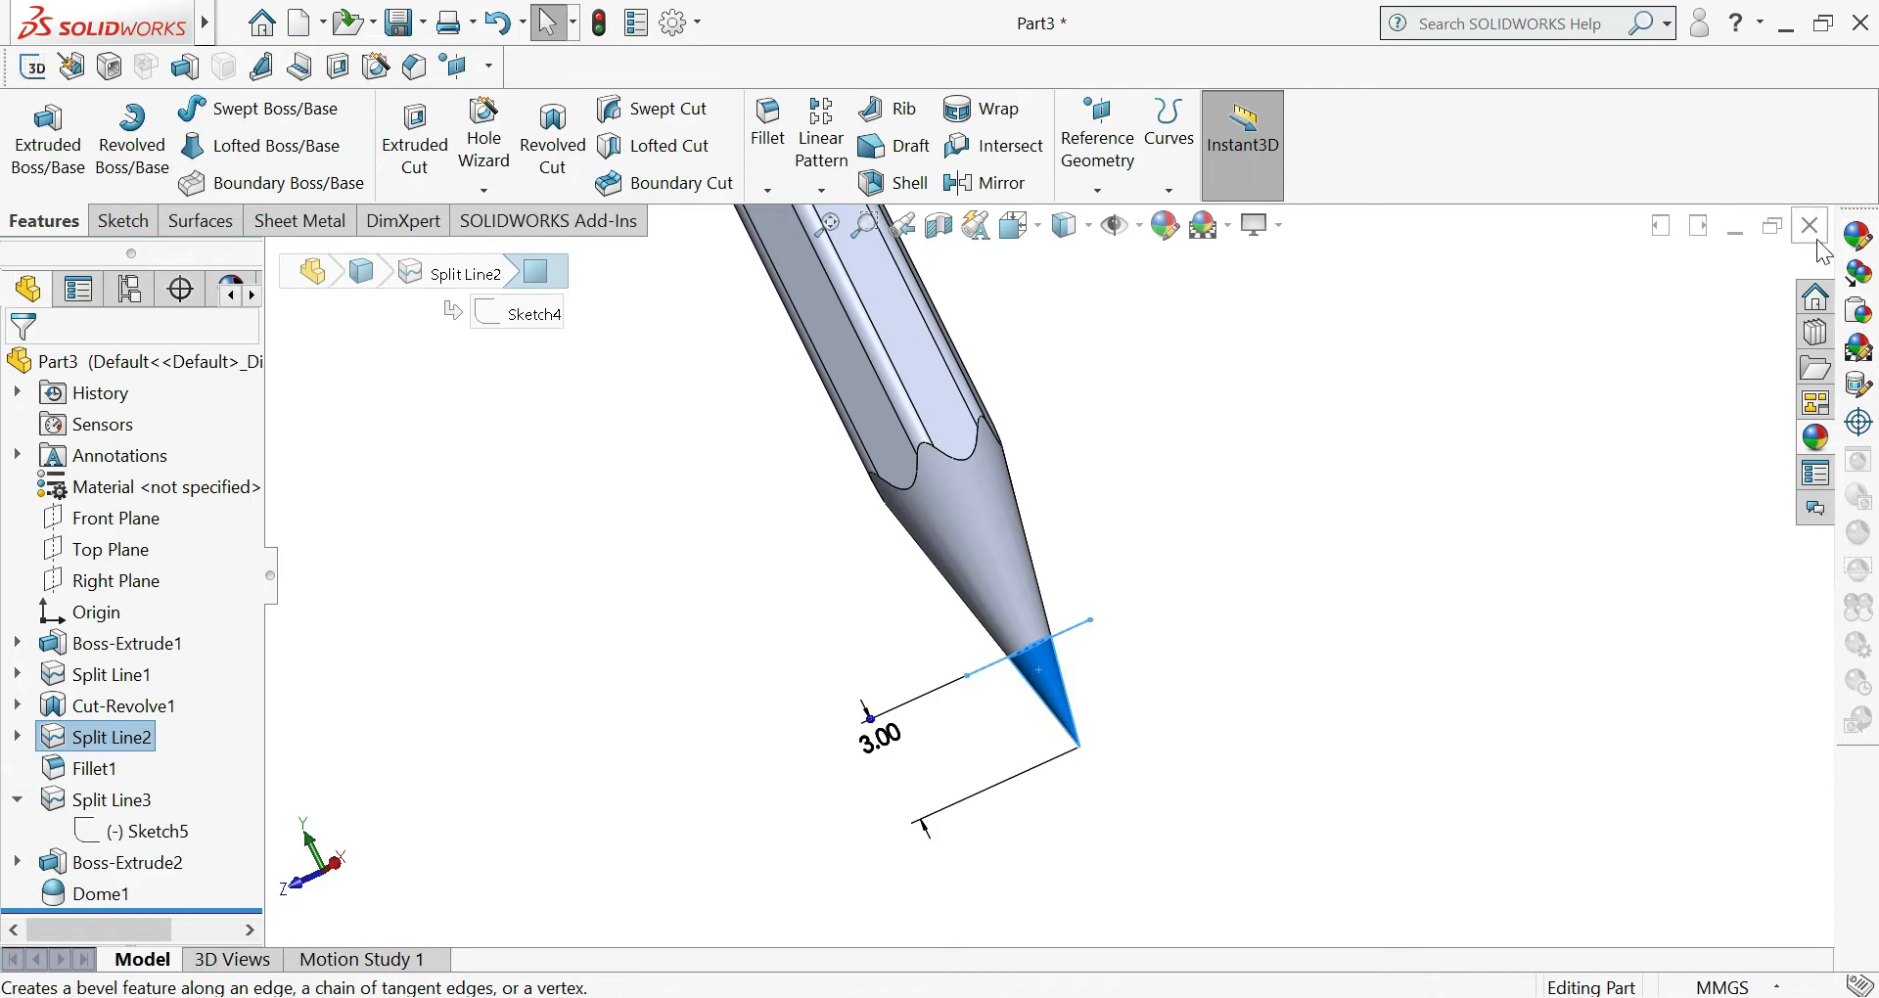
{"action": "left_click", "coordinate": [1857, 235]}
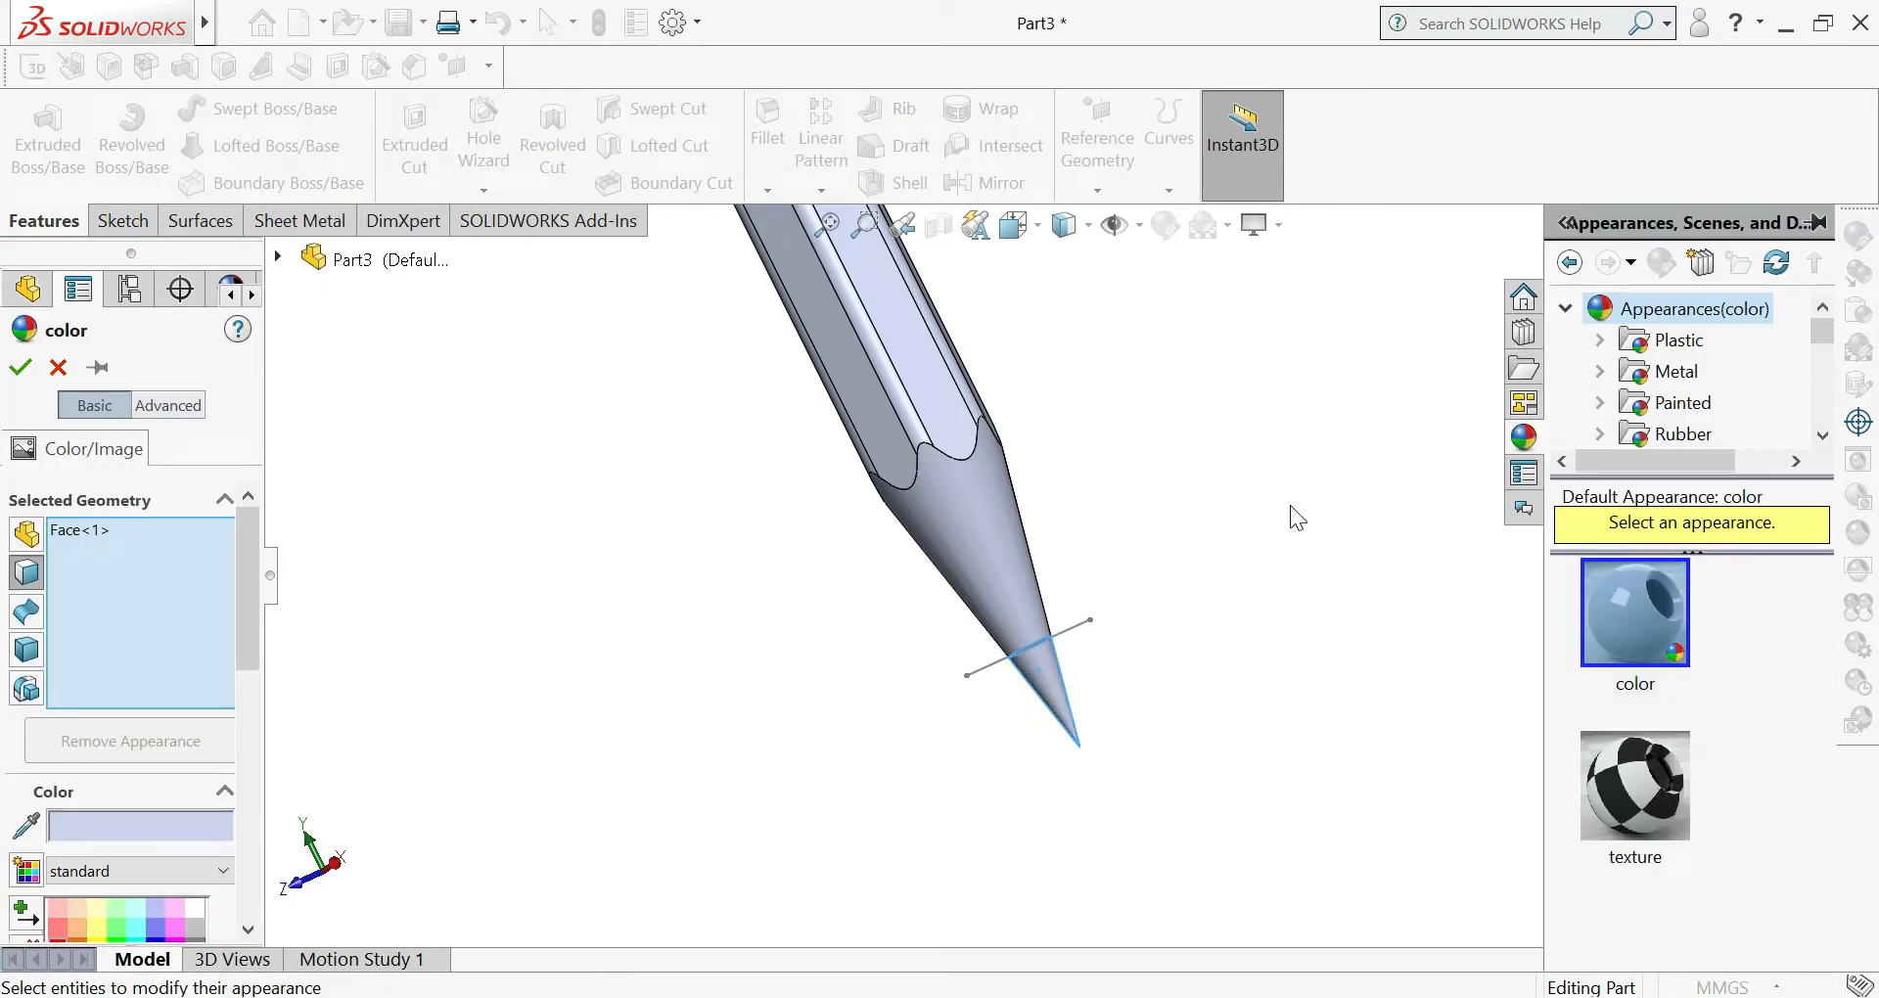
{"action": "scroll", "coordinate": [43, 763], "scroll_direction": "down", "scroll_amount": 5}
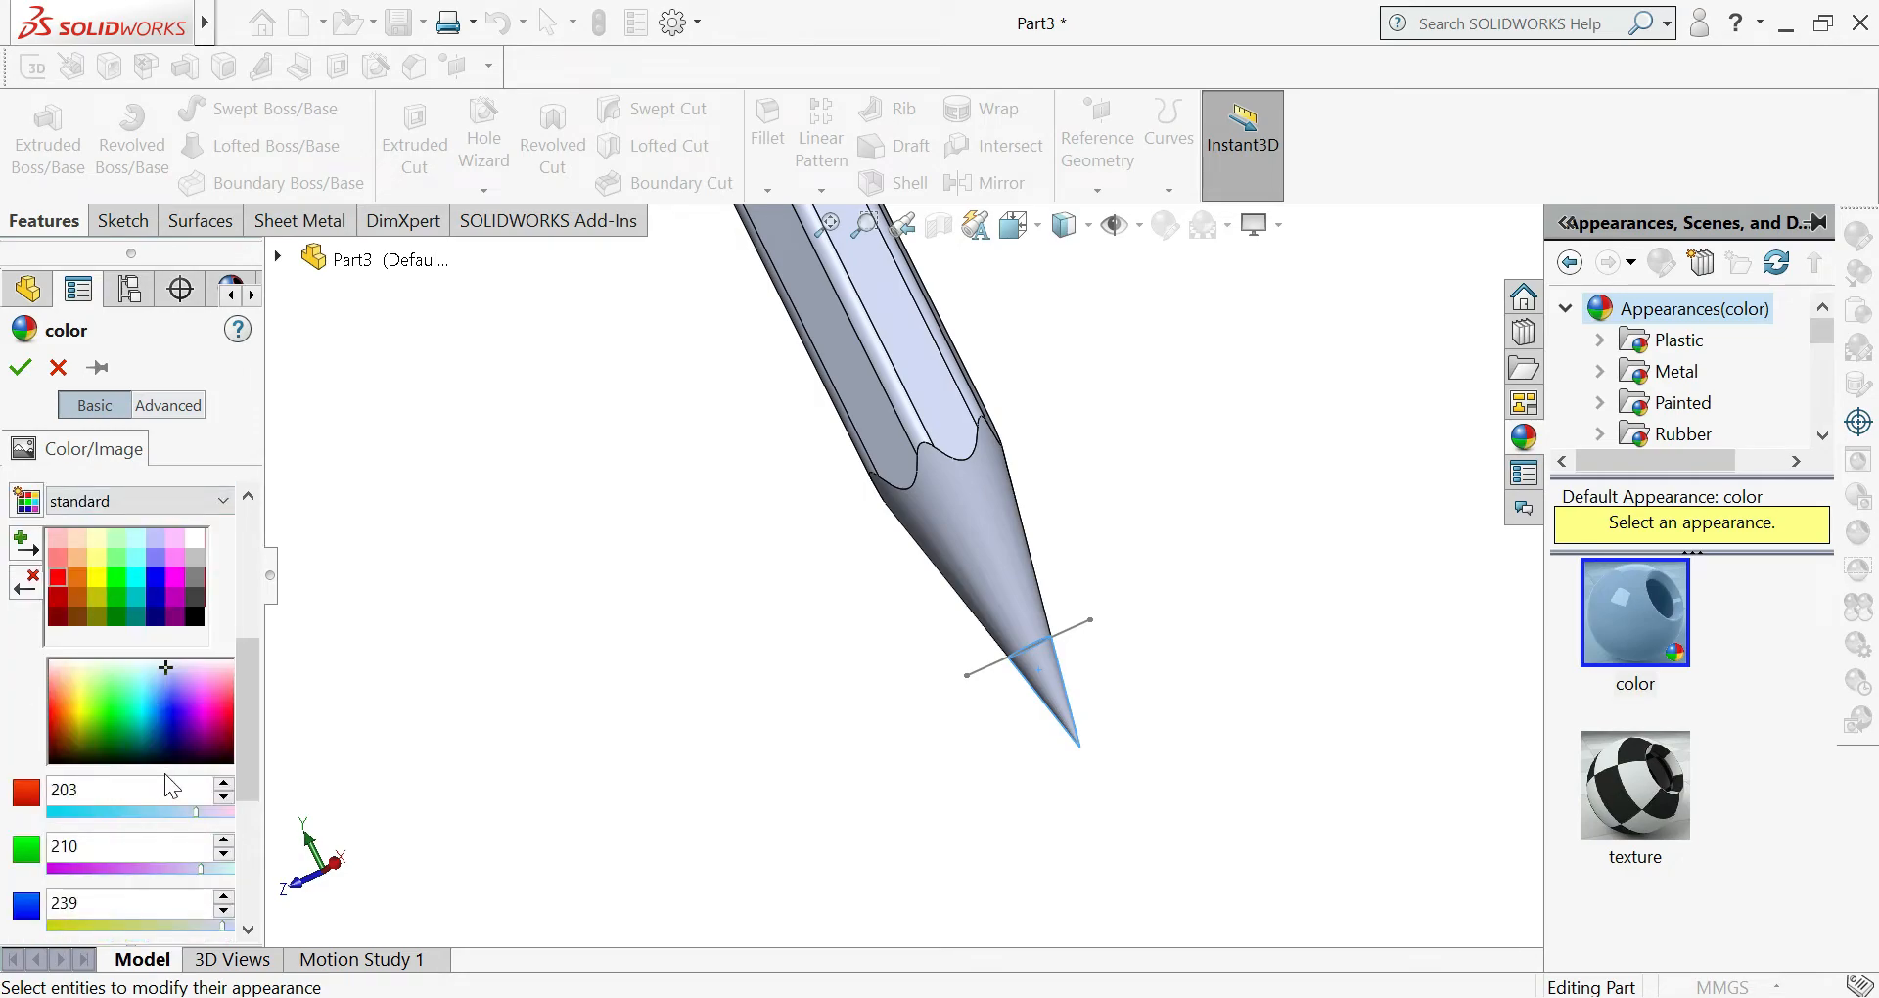
{"action": "scroll", "coordinate": [166, 772], "scroll_direction": "down", "scroll_amount": 3}
{"action": "scroll", "coordinate": [176, 743], "scroll_direction": "up", "scroll_amount": 3}
{"action": "left_click", "coordinate": [192, 597]}
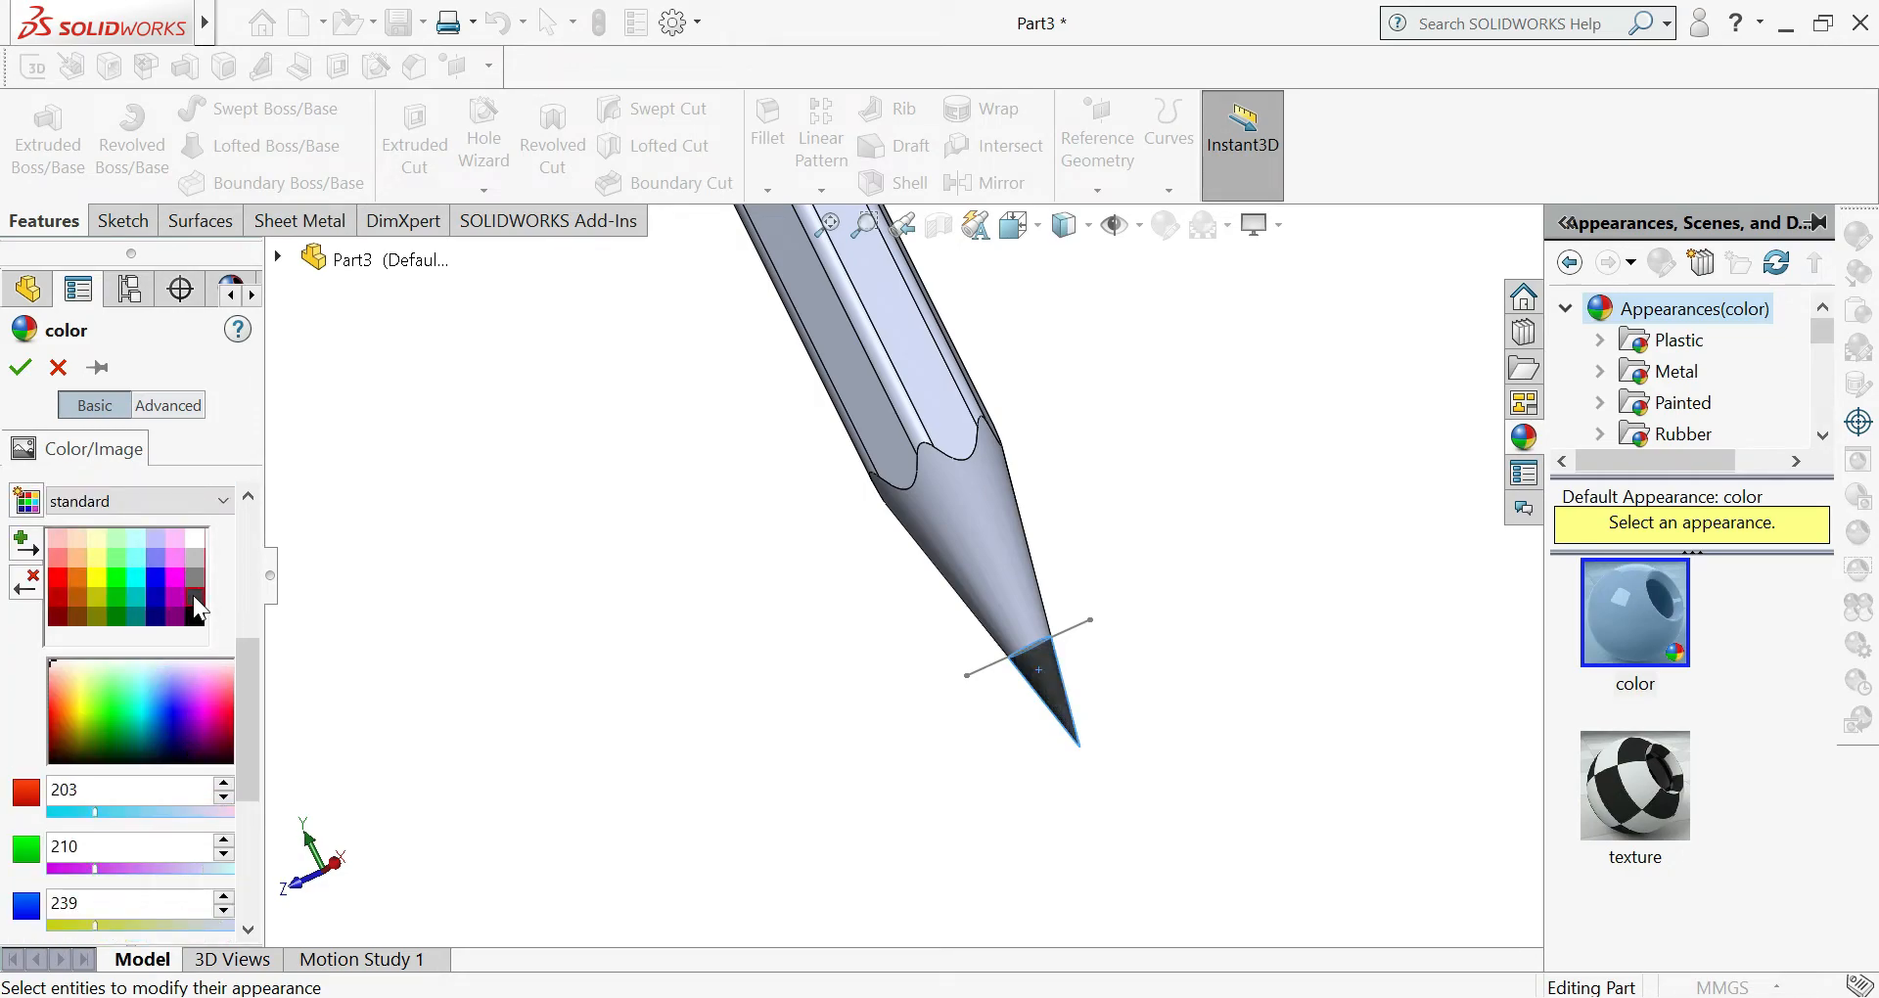
{"action": "left_click", "coordinate": [20, 368]}
- Give the sharpened cone face above the lead the polished cherry 2d wood appearance
{"action": "left_click", "coordinate": [1008, 544]}
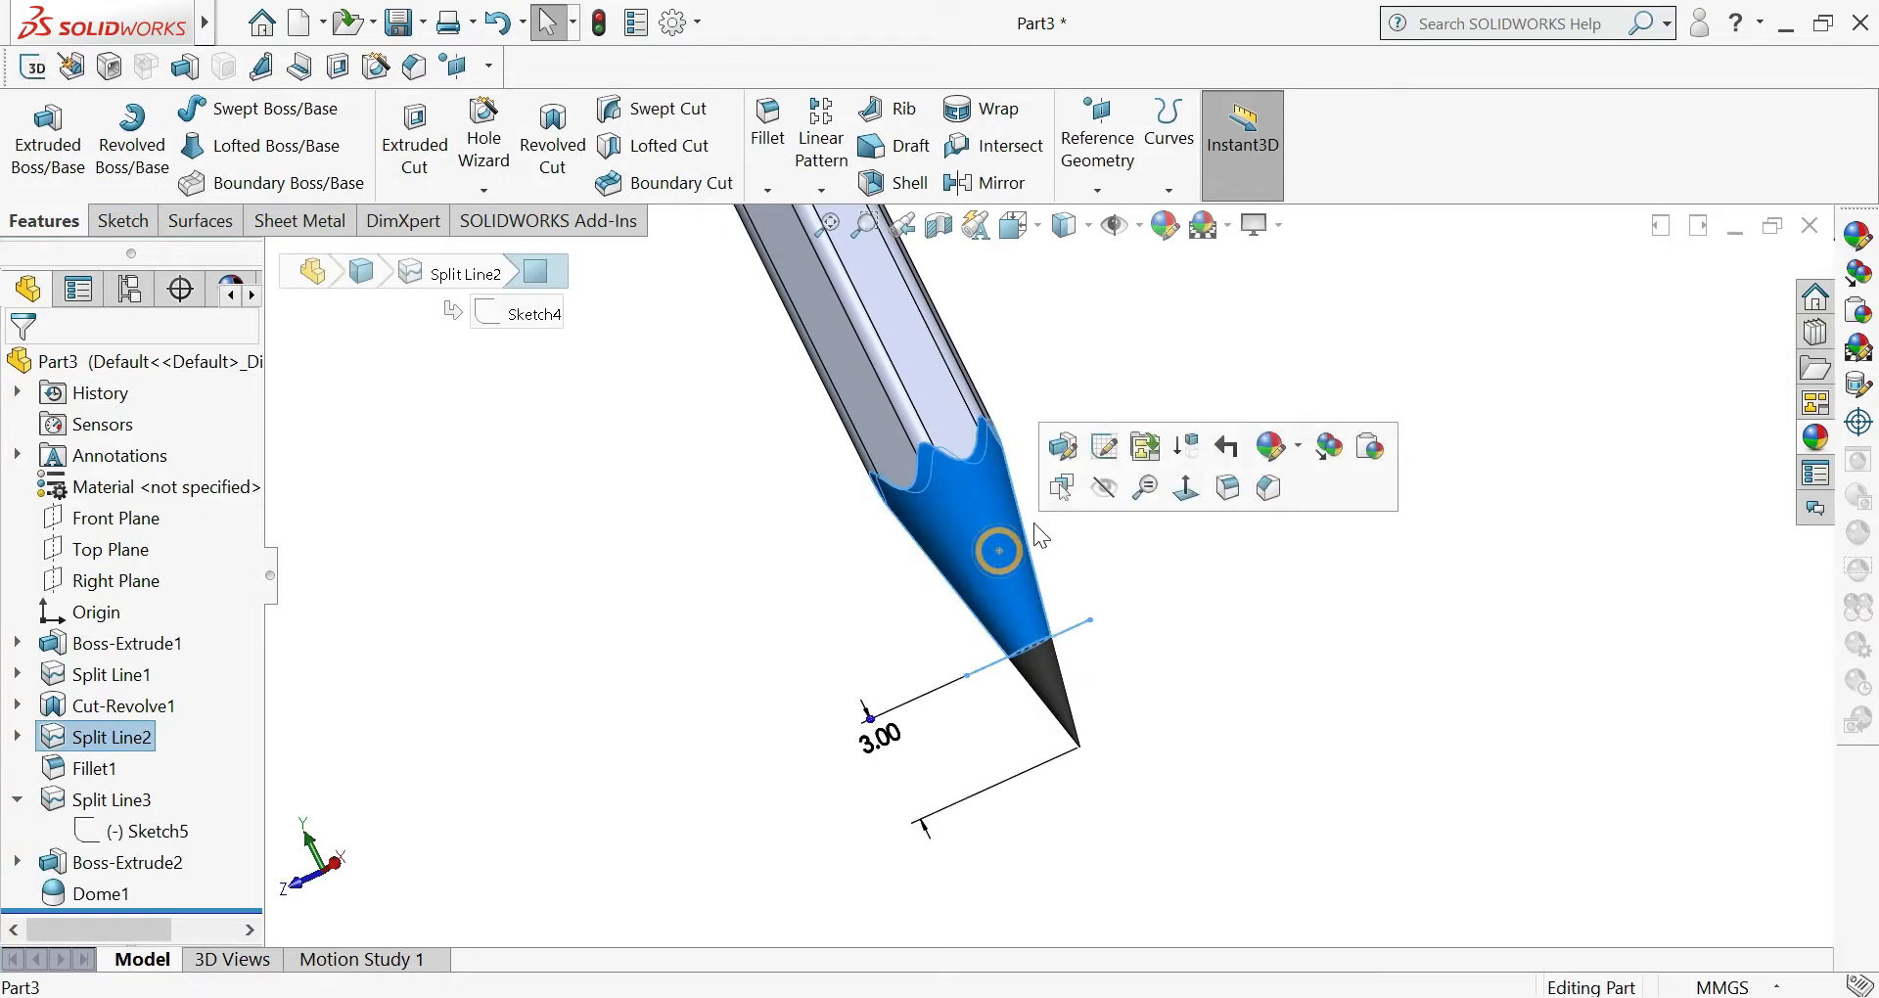
{"action": "left_click", "coordinate": [1859, 230]}
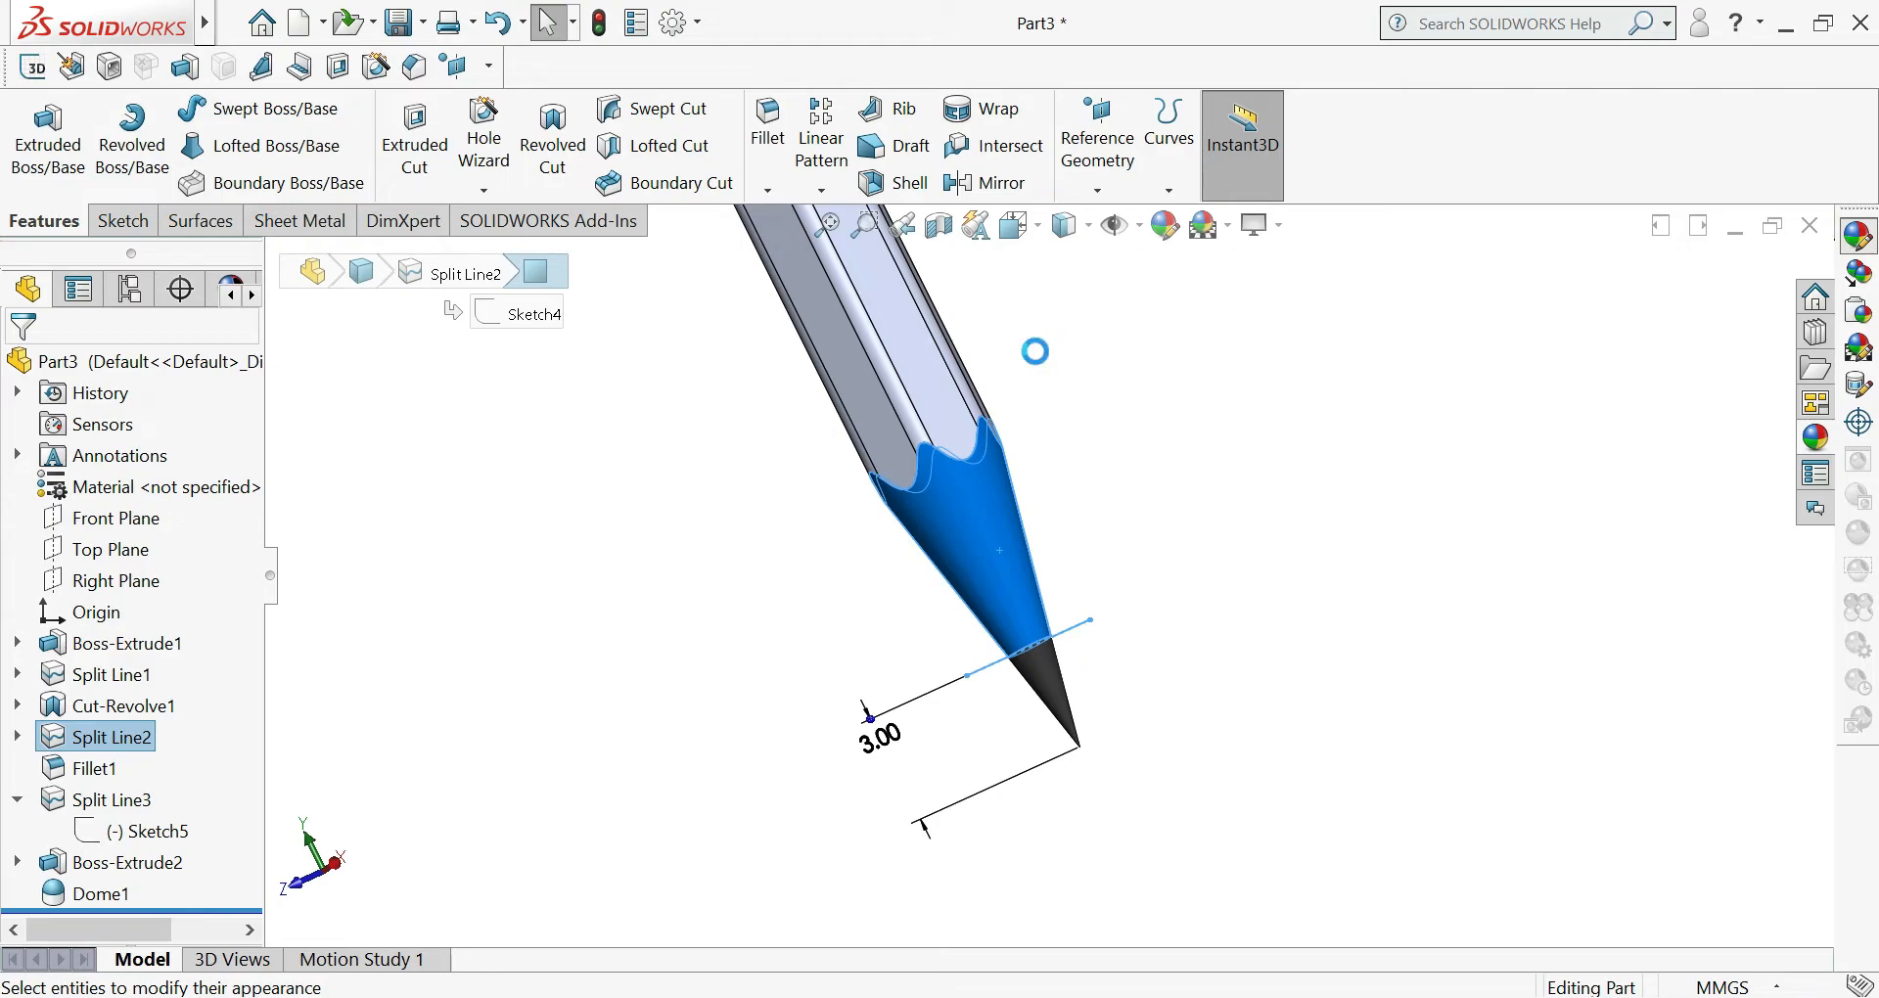
{"action": "scroll", "coordinate": [1677, 385], "scroll_direction": "down", "scroll_amount": 5}
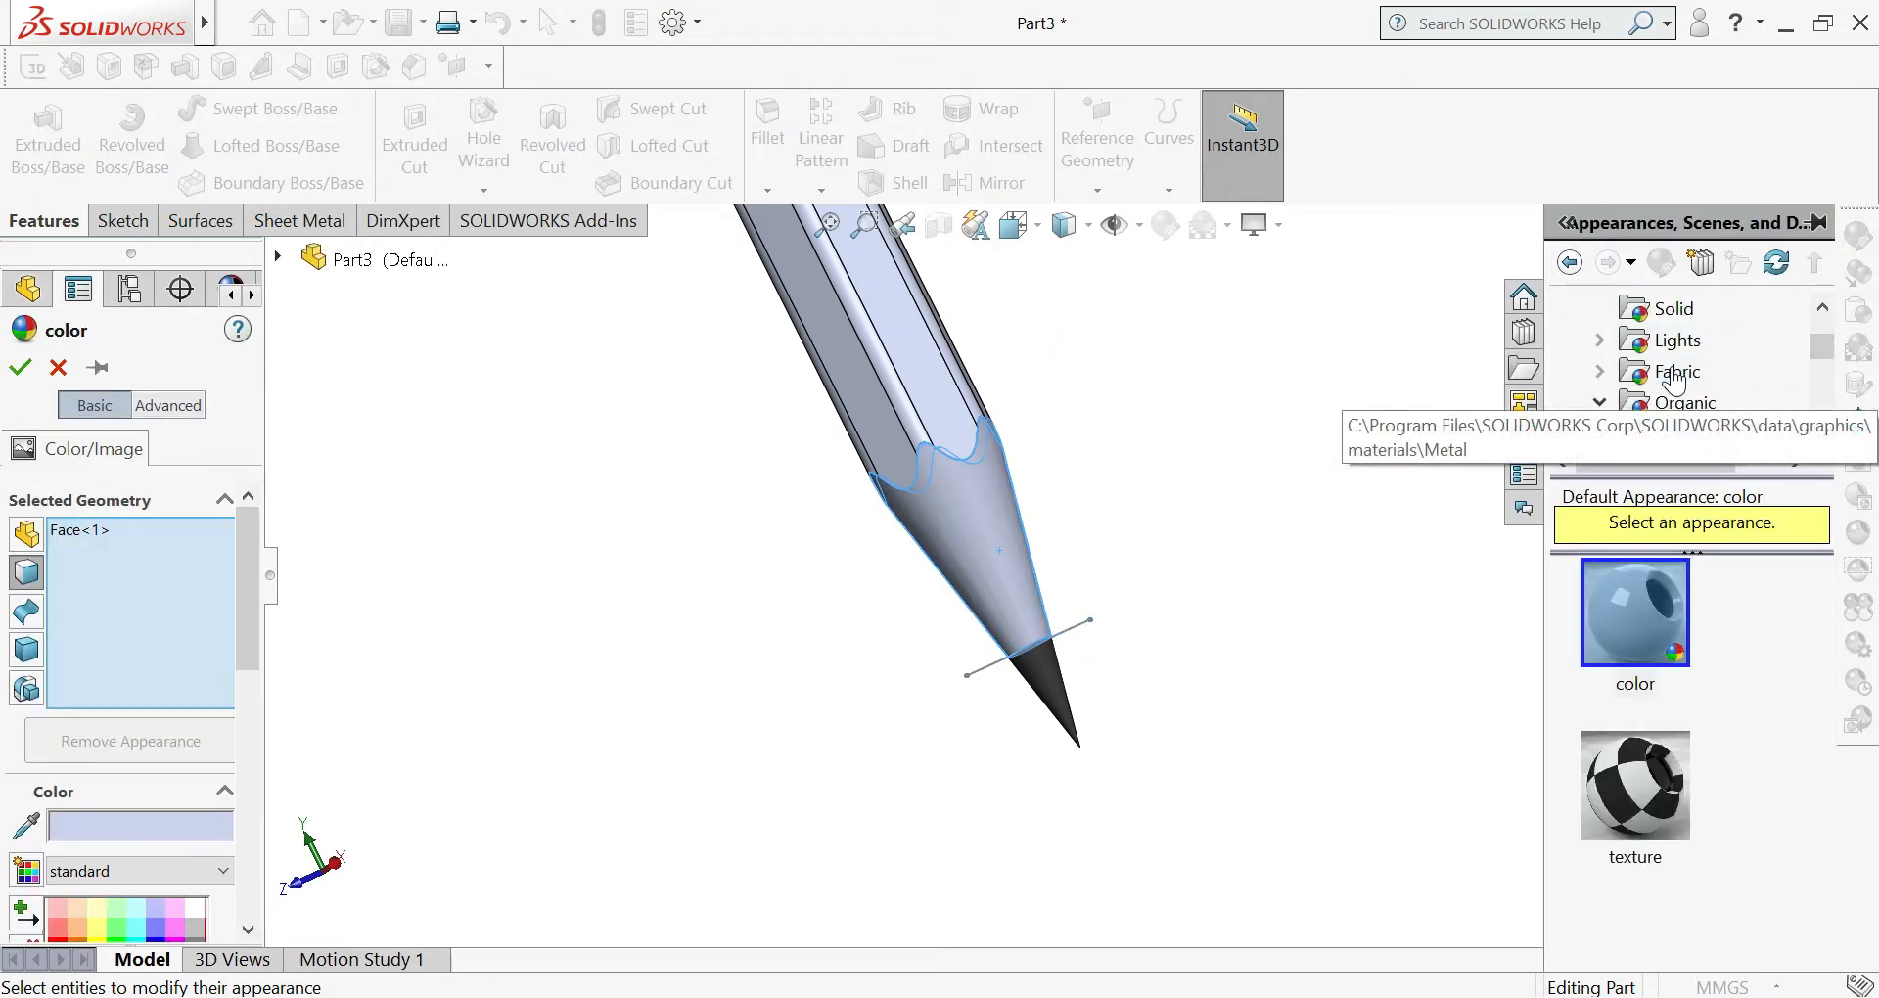
{"action": "scroll", "coordinate": [1675, 378], "scroll_direction": "up", "scroll_amount": 1}
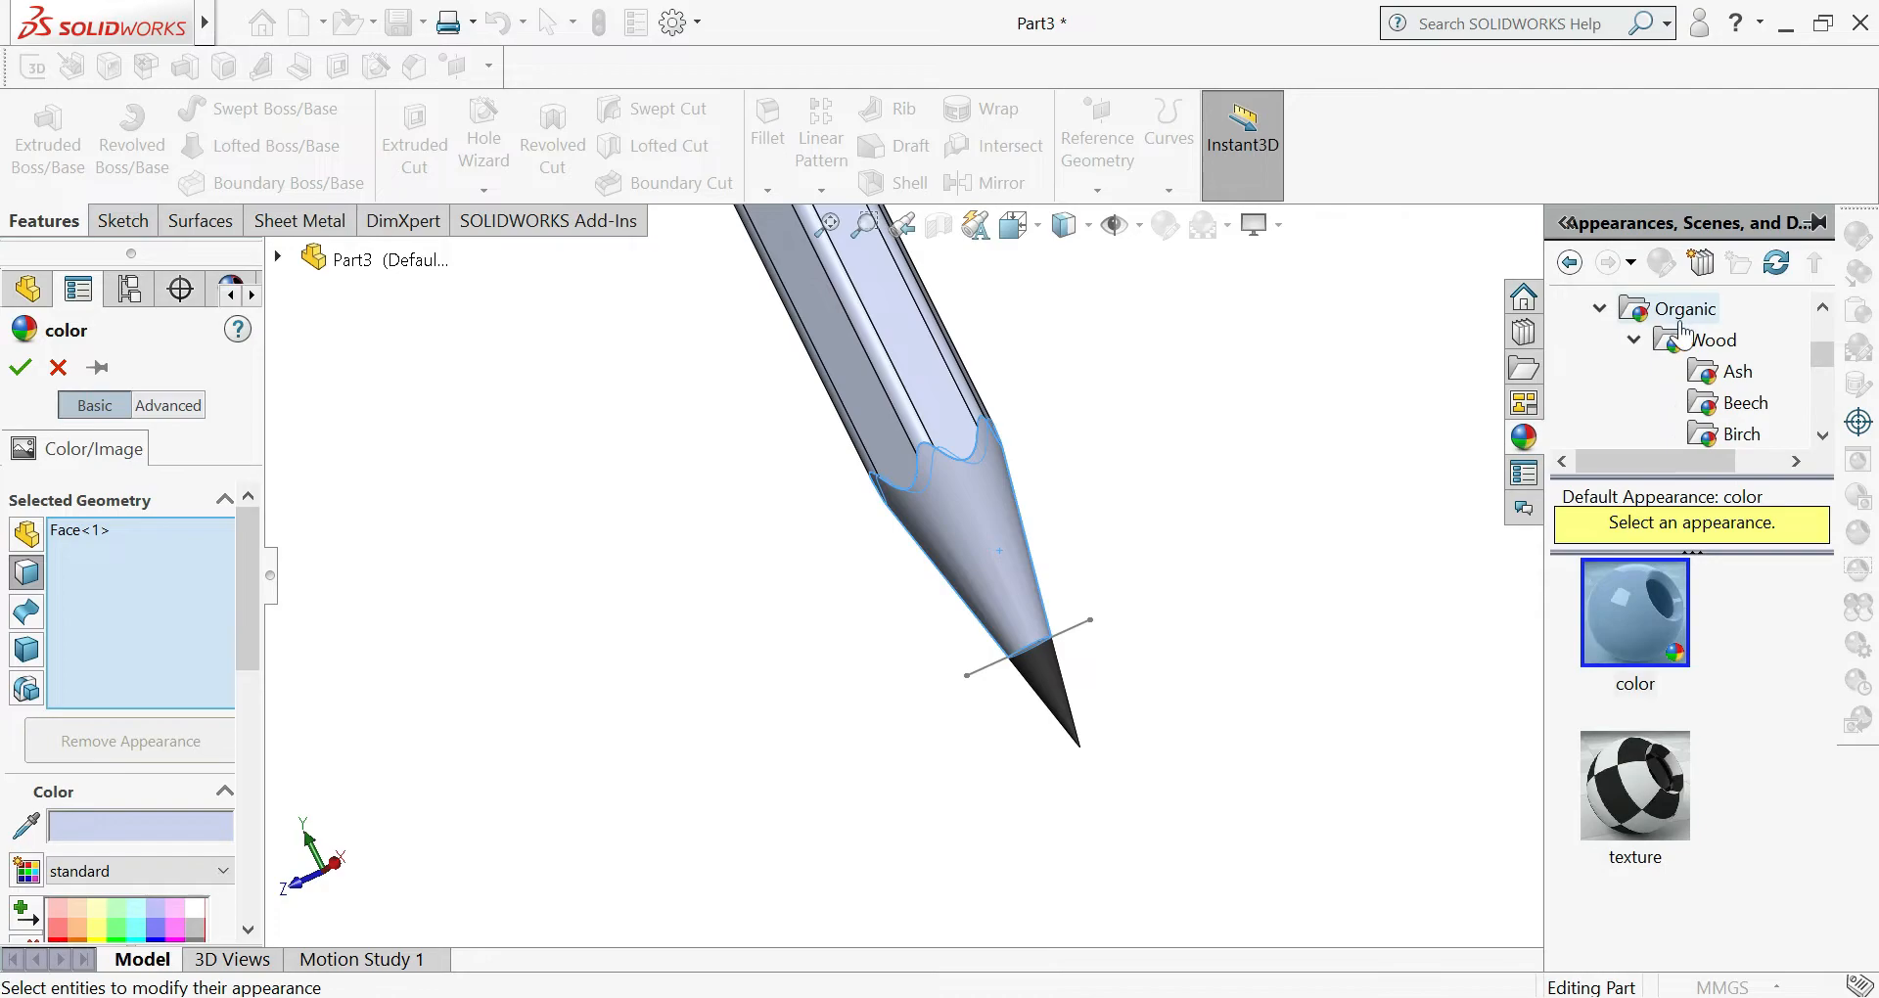
{"action": "left_click", "coordinate": [1687, 348]}
{"action": "scroll", "coordinate": [1695, 743], "scroll_direction": "down", "scroll_amount": 2}
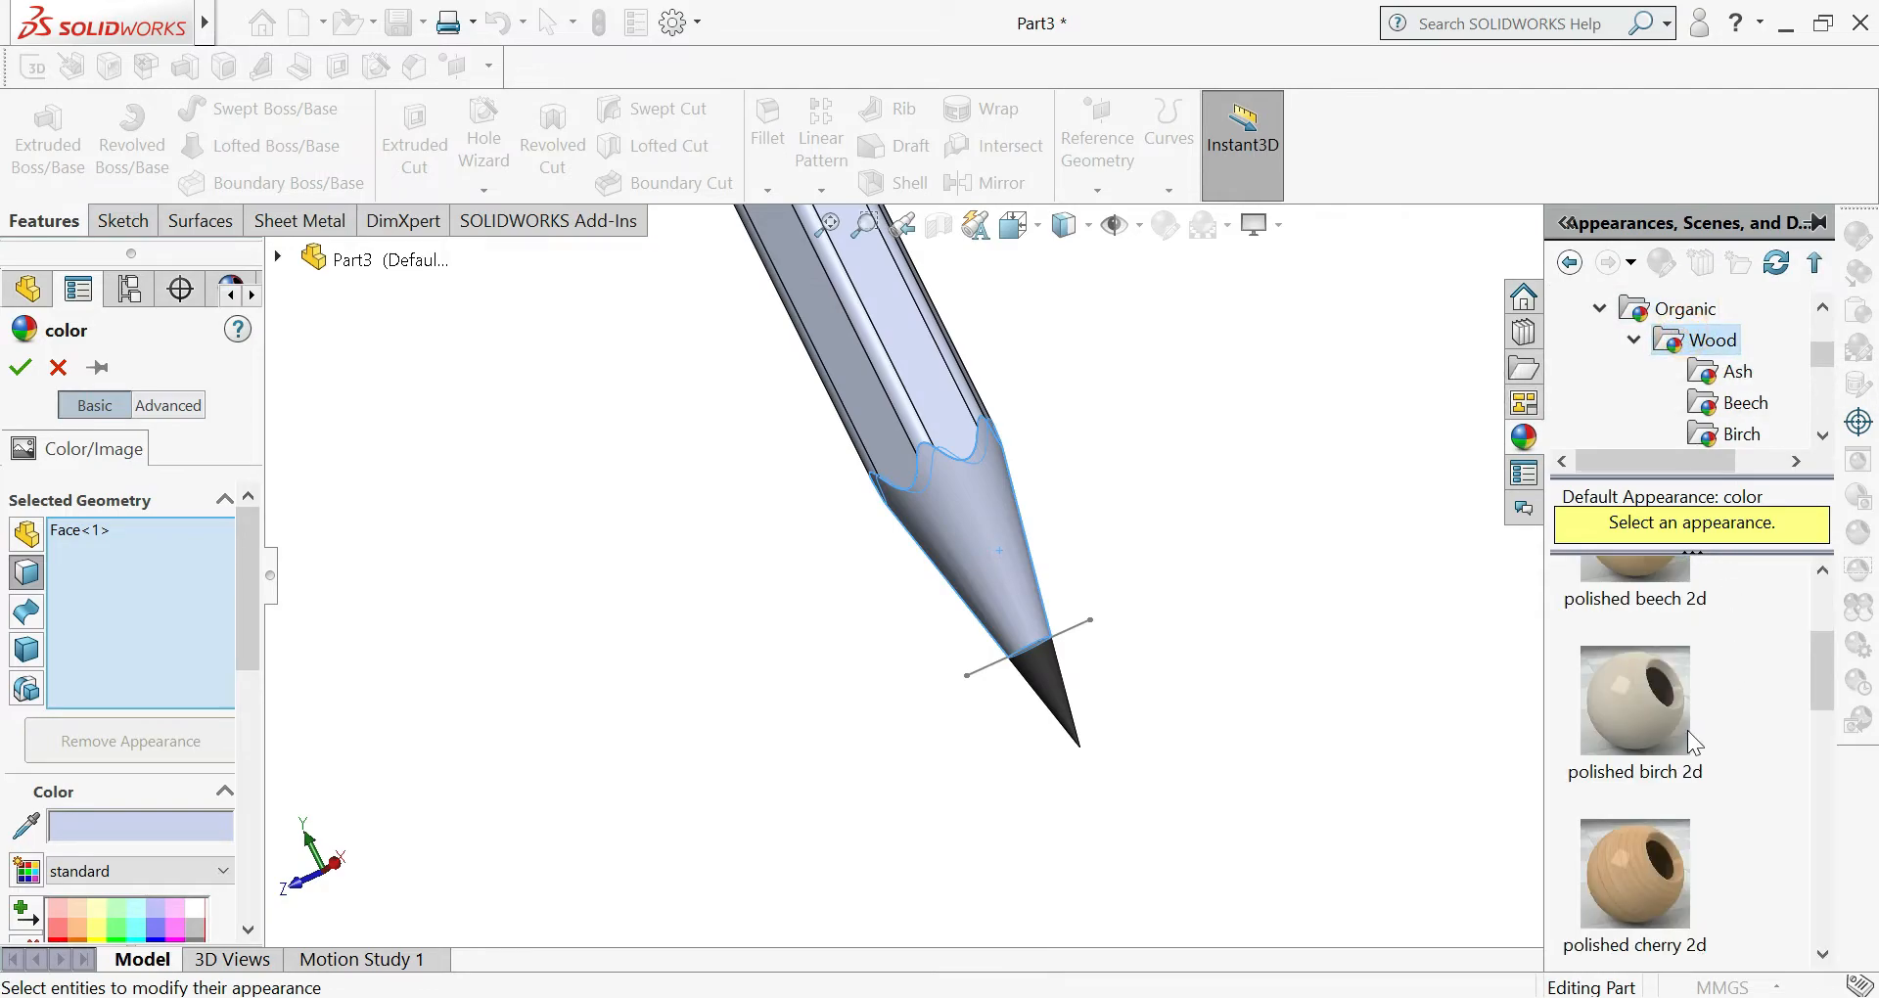
{"action": "left_click", "coordinate": [1643, 856]}
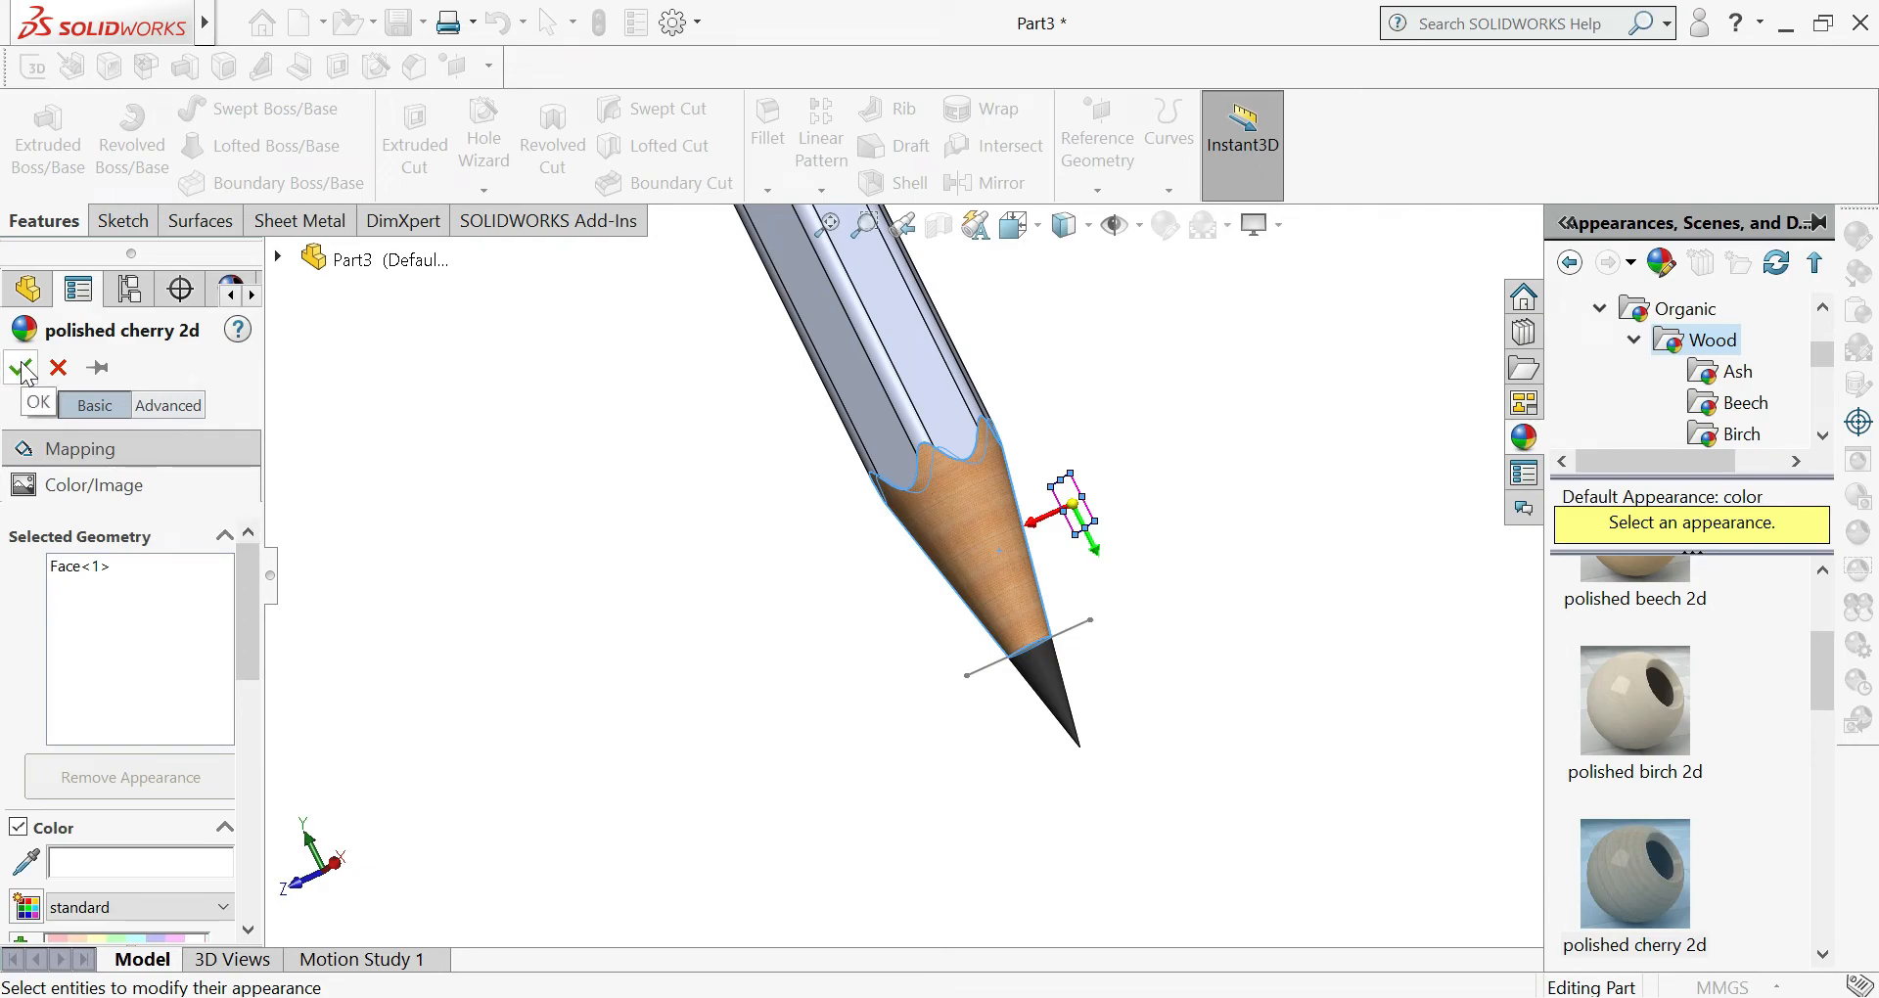
- Try the polished oak 2d and polished maple 2d appearances on the cone face and return it to polished cherry 2d
{"action": "scroll", "coordinate": [1687, 712], "scroll_direction": "down", "scroll_amount": 3}
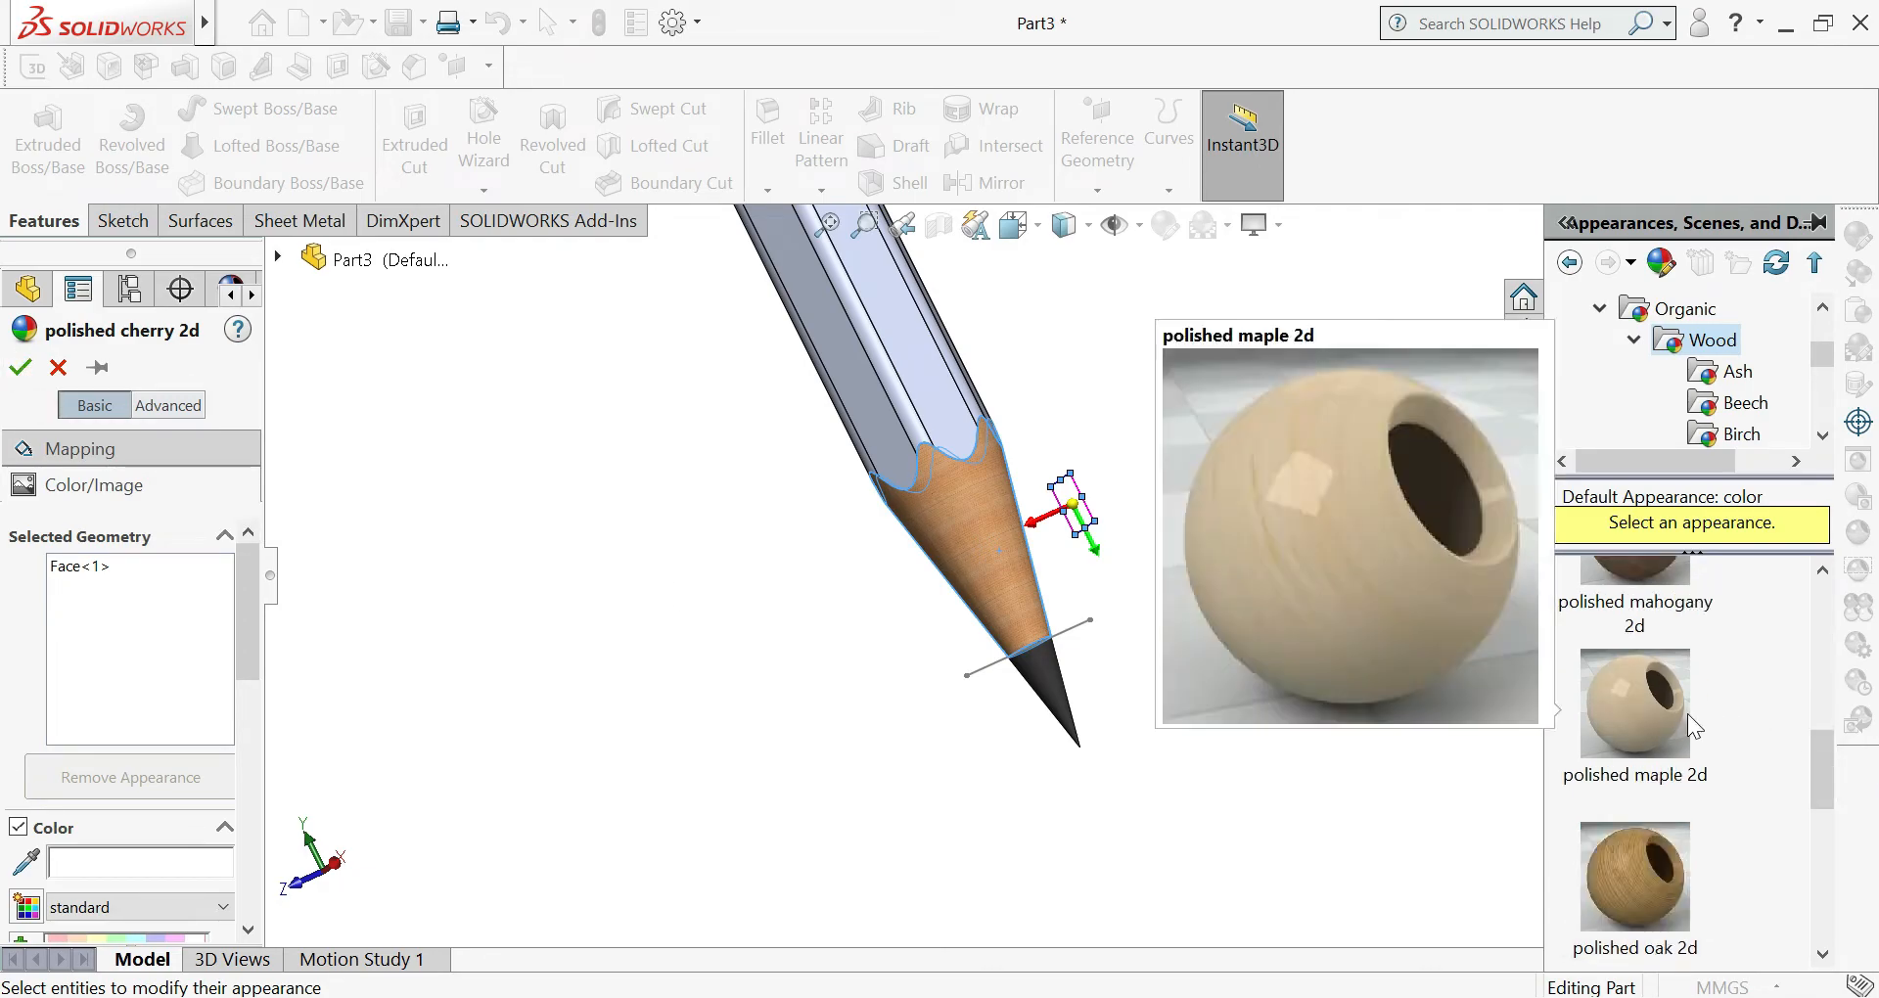
{"action": "left_click", "coordinate": [1640, 871]}
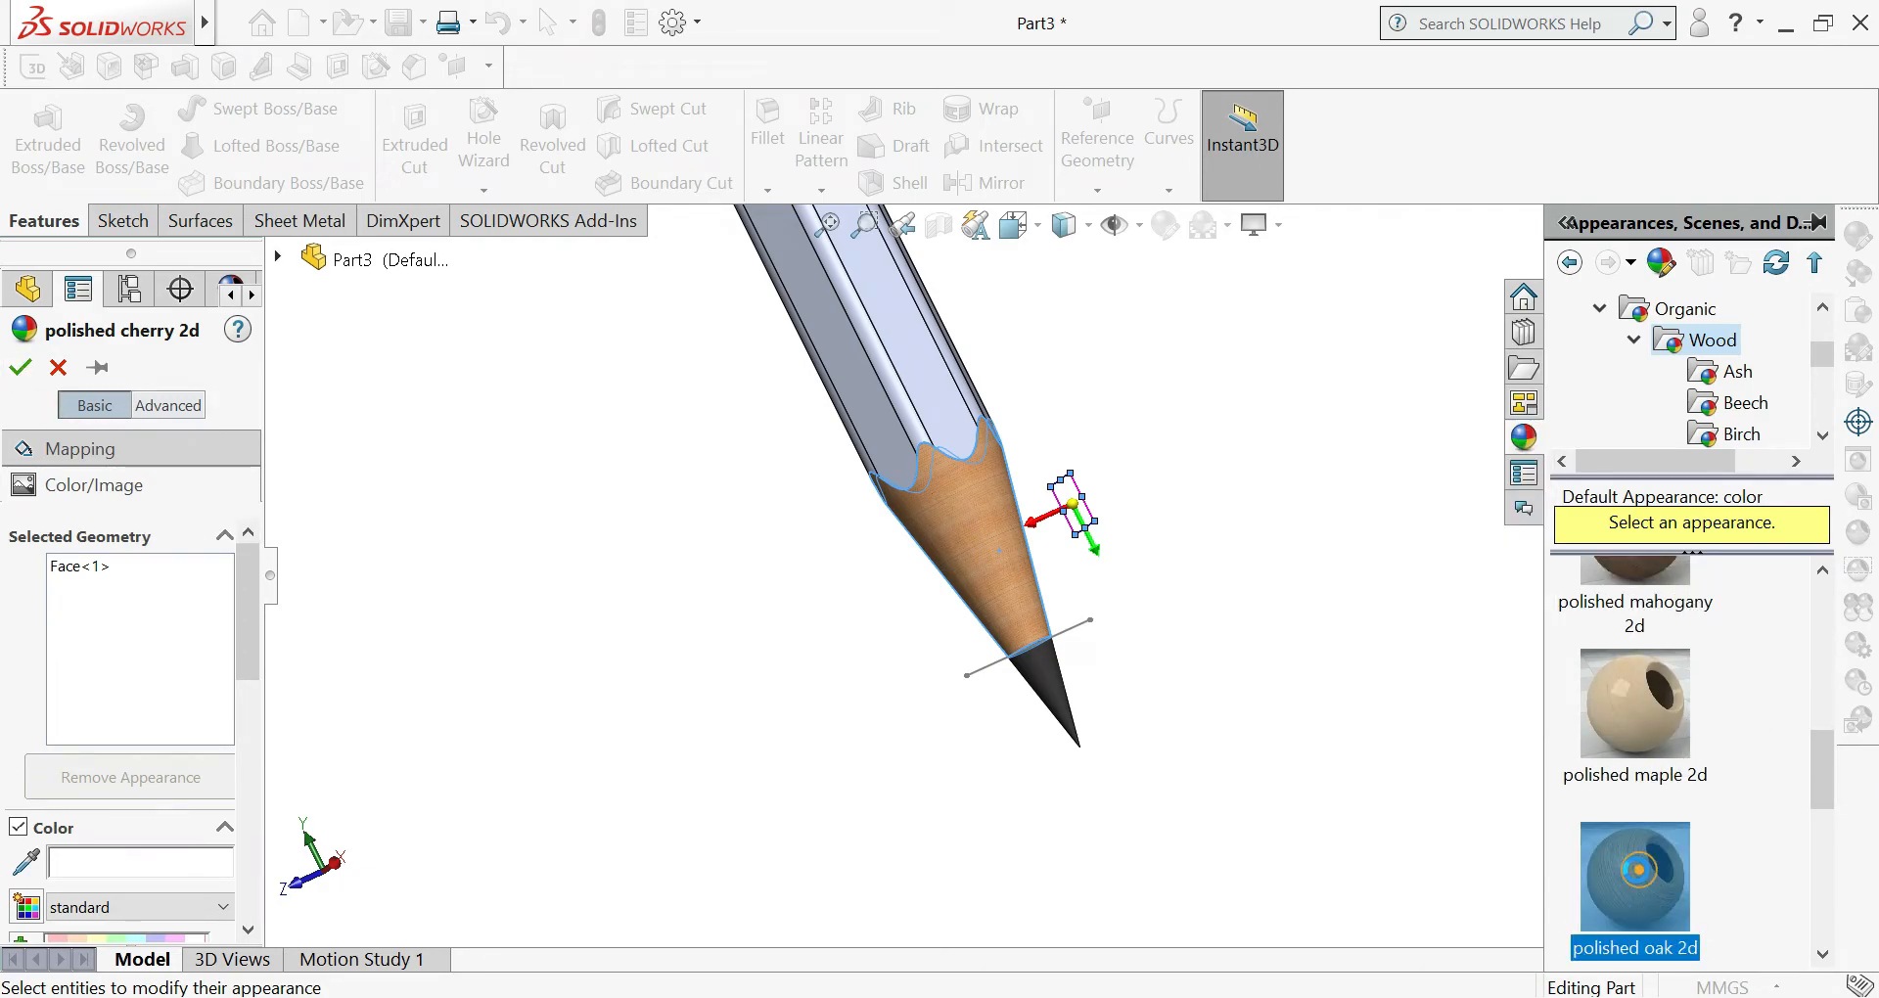
{"action": "left_click", "coordinate": [1656, 702]}
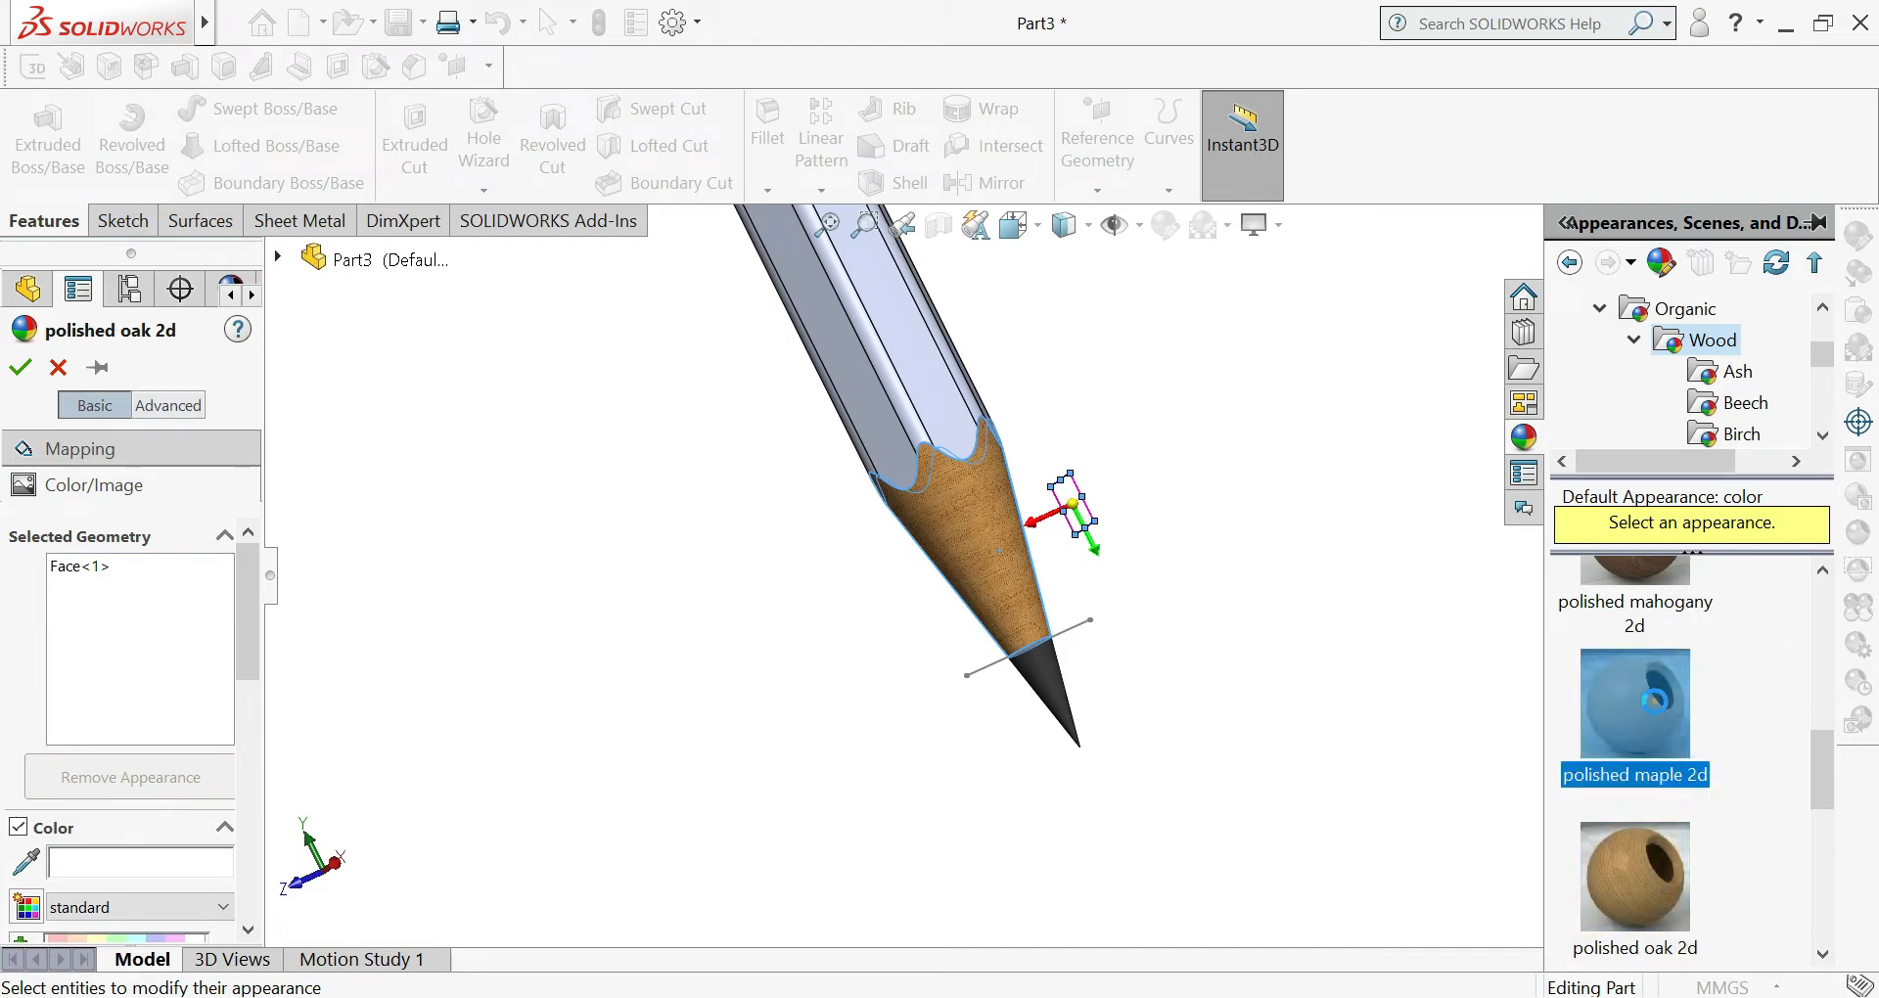
{"action": "left_click", "coordinate": [1663, 857]}
{"action": "scroll", "coordinate": [1635, 675], "scroll_direction": "up", "scroll_amount": 2}
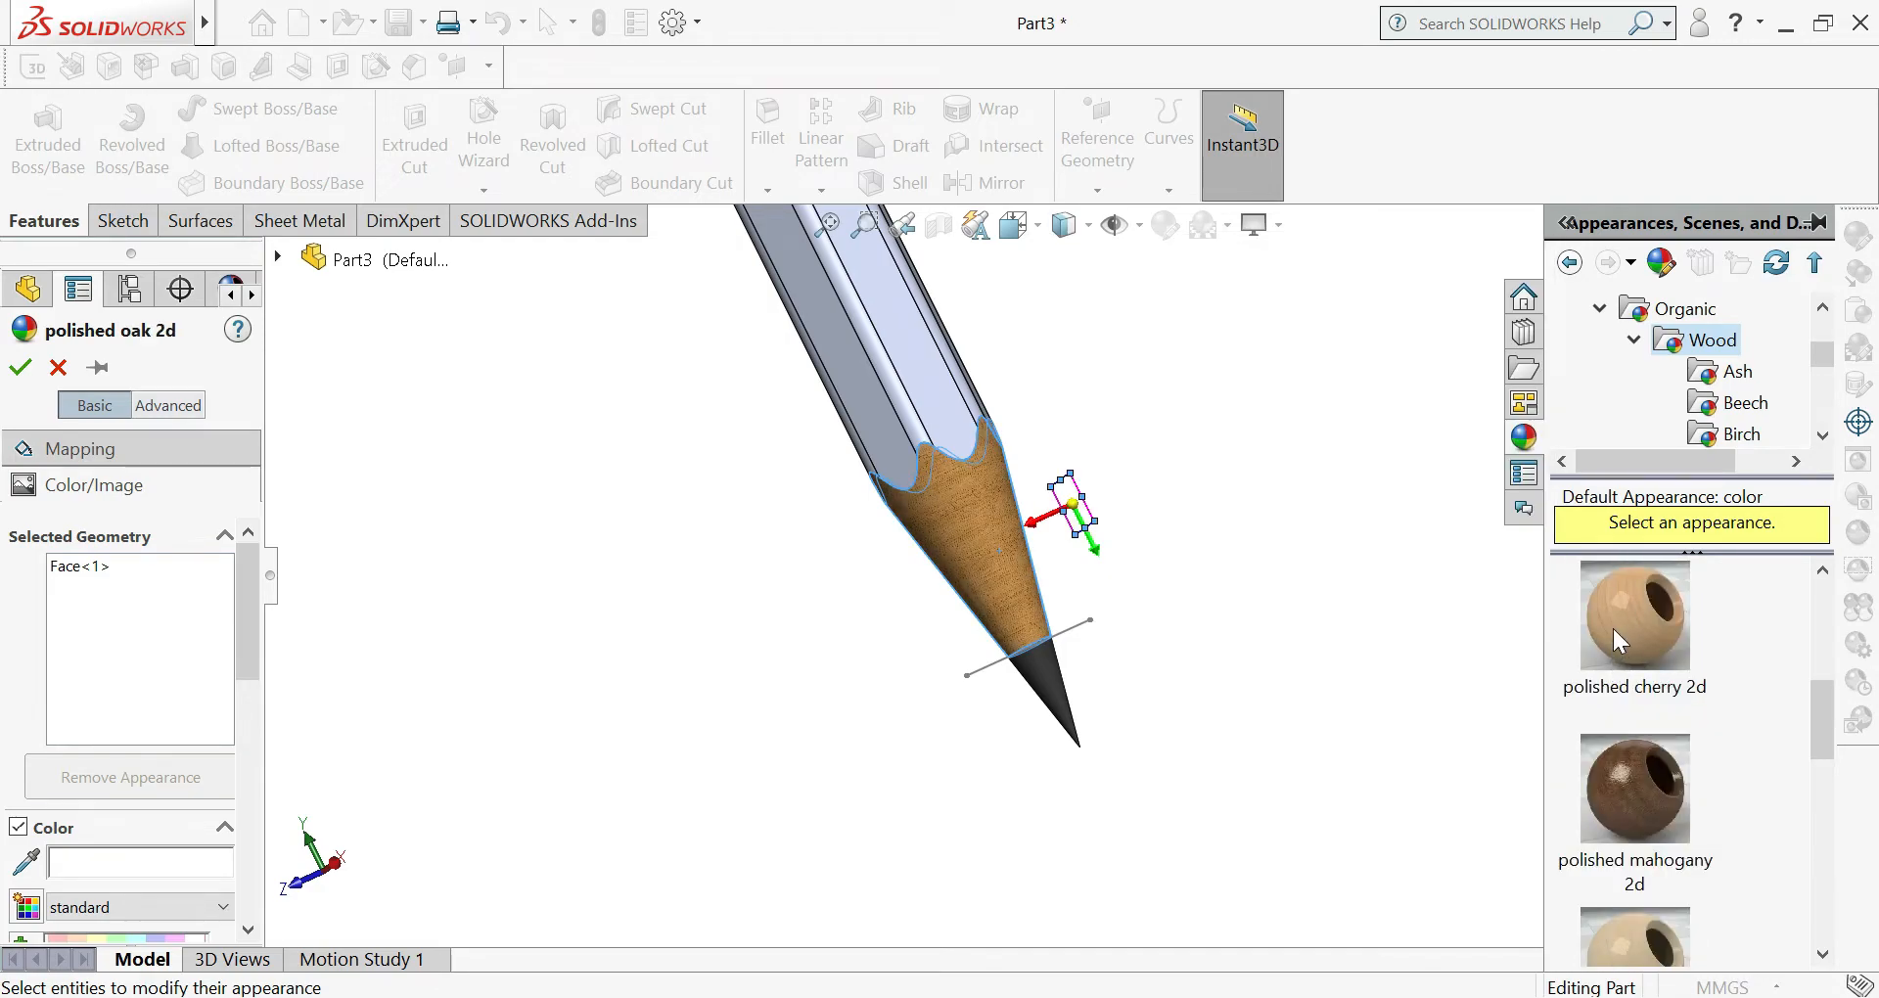
{"action": "left_click", "coordinate": [1613, 629]}
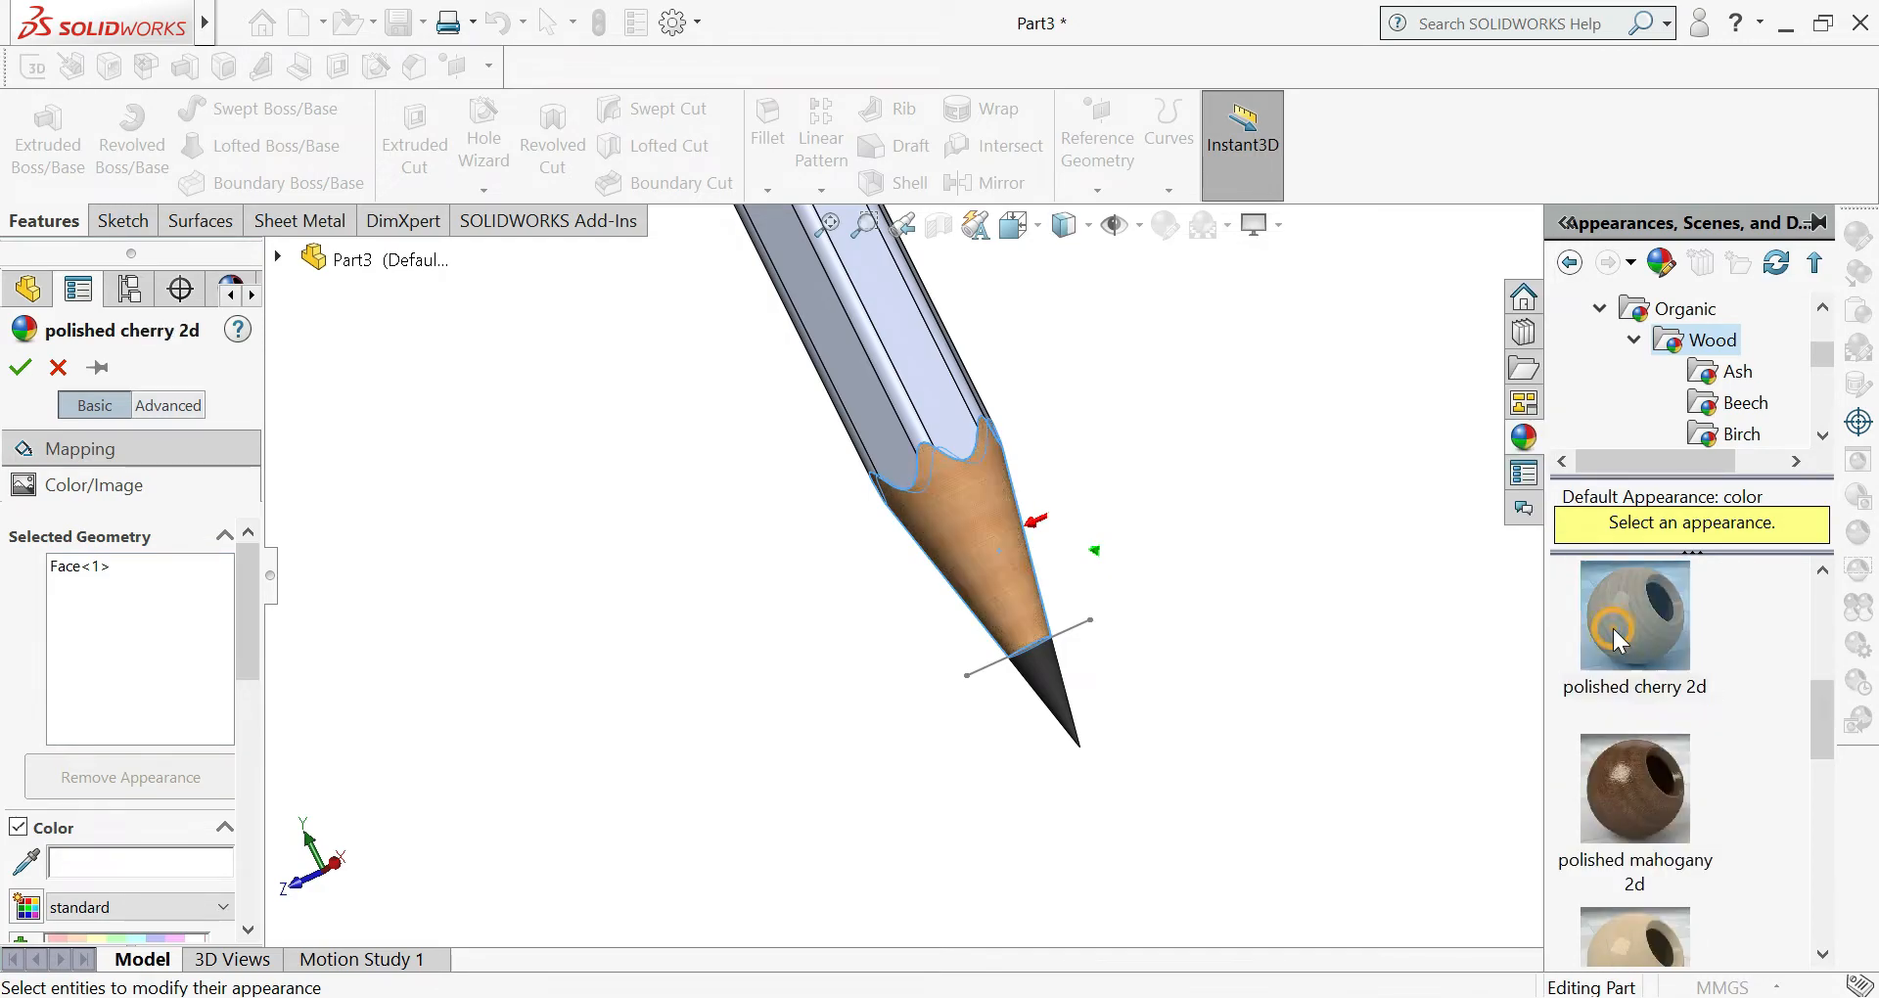
- Keep the wood appearance on the cone and color one long flat face of the pencil body red (RGB 192, 0, 0)
{"action": "left_click", "coordinate": [23, 370]}
{"action": "left_click", "coordinate": [522, 550]}
{"action": "scroll", "coordinate": [791, 619], "scroll_direction": "up", "scroll_amount": 3}
{"action": "scroll", "coordinate": [982, 433], "scroll_direction": "up", "scroll_amount": 3}
{"action": "scroll", "coordinate": [983, 439], "scroll_direction": "down", "scroll_amount": 4}
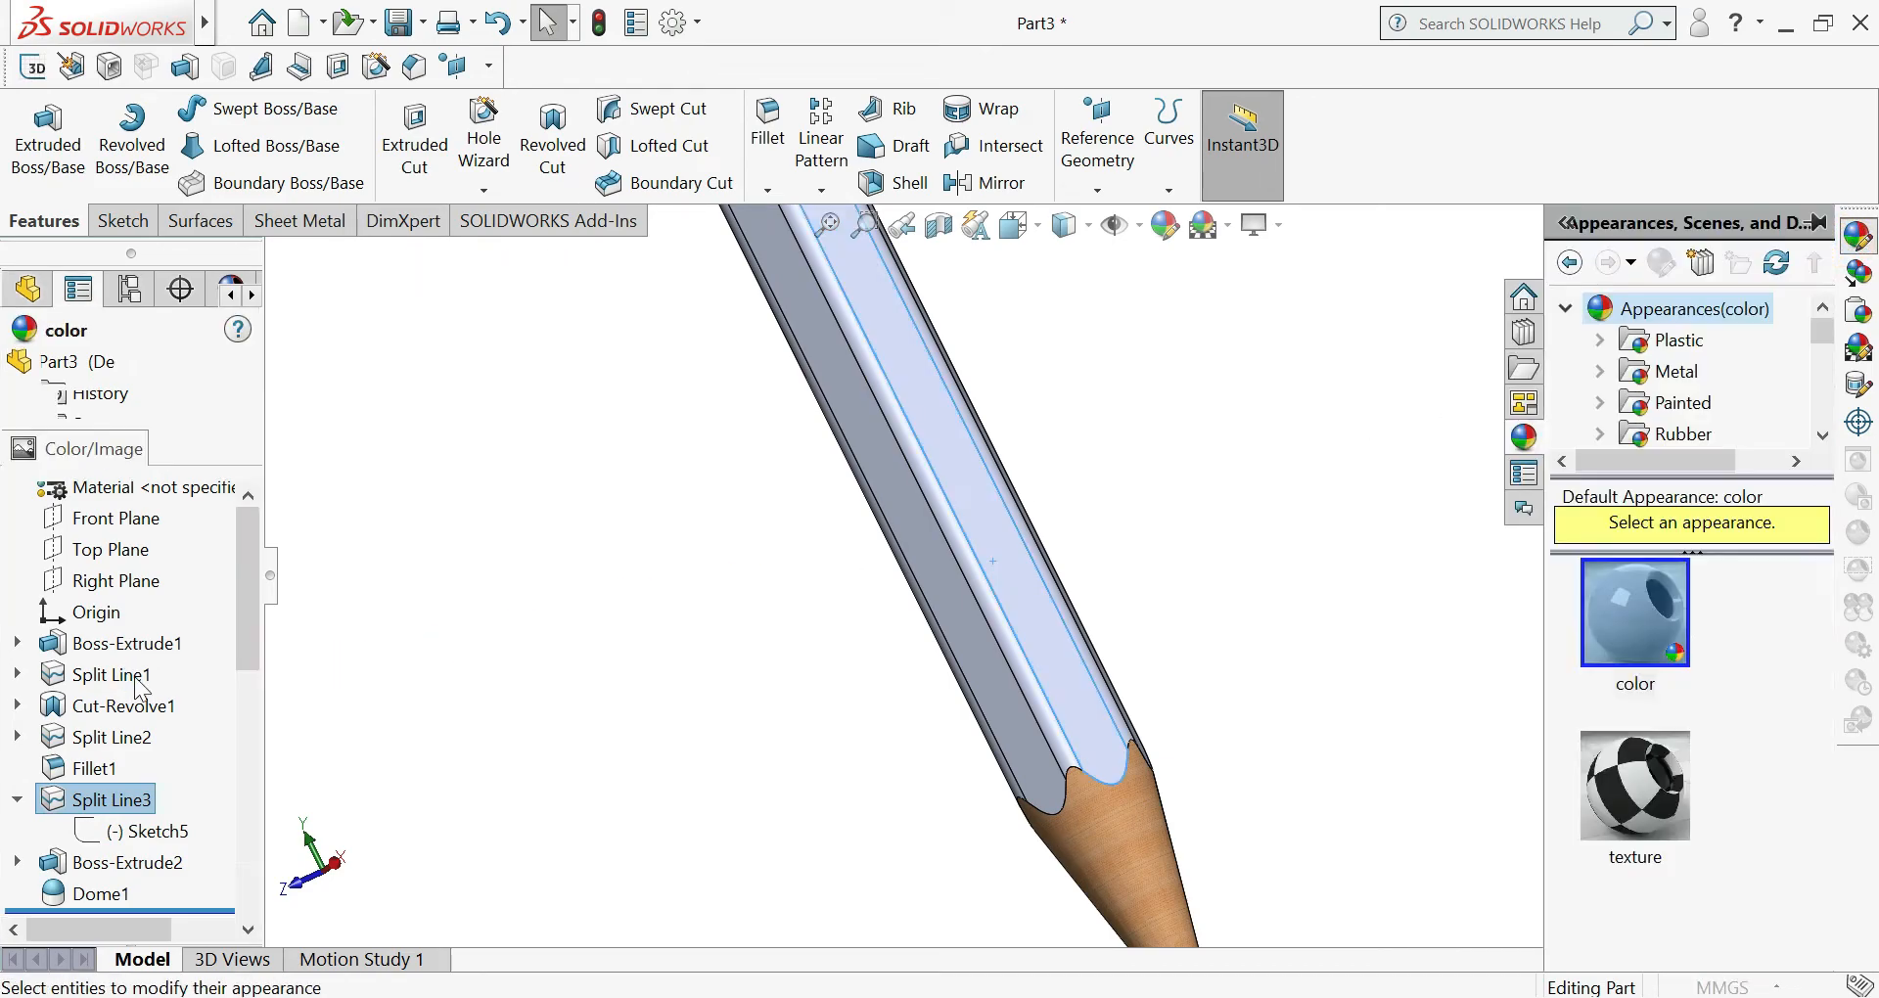
{"action": "scroll", "coordinate": [134, 797], "scroll_direction": "down", "scroll_amount": 5}
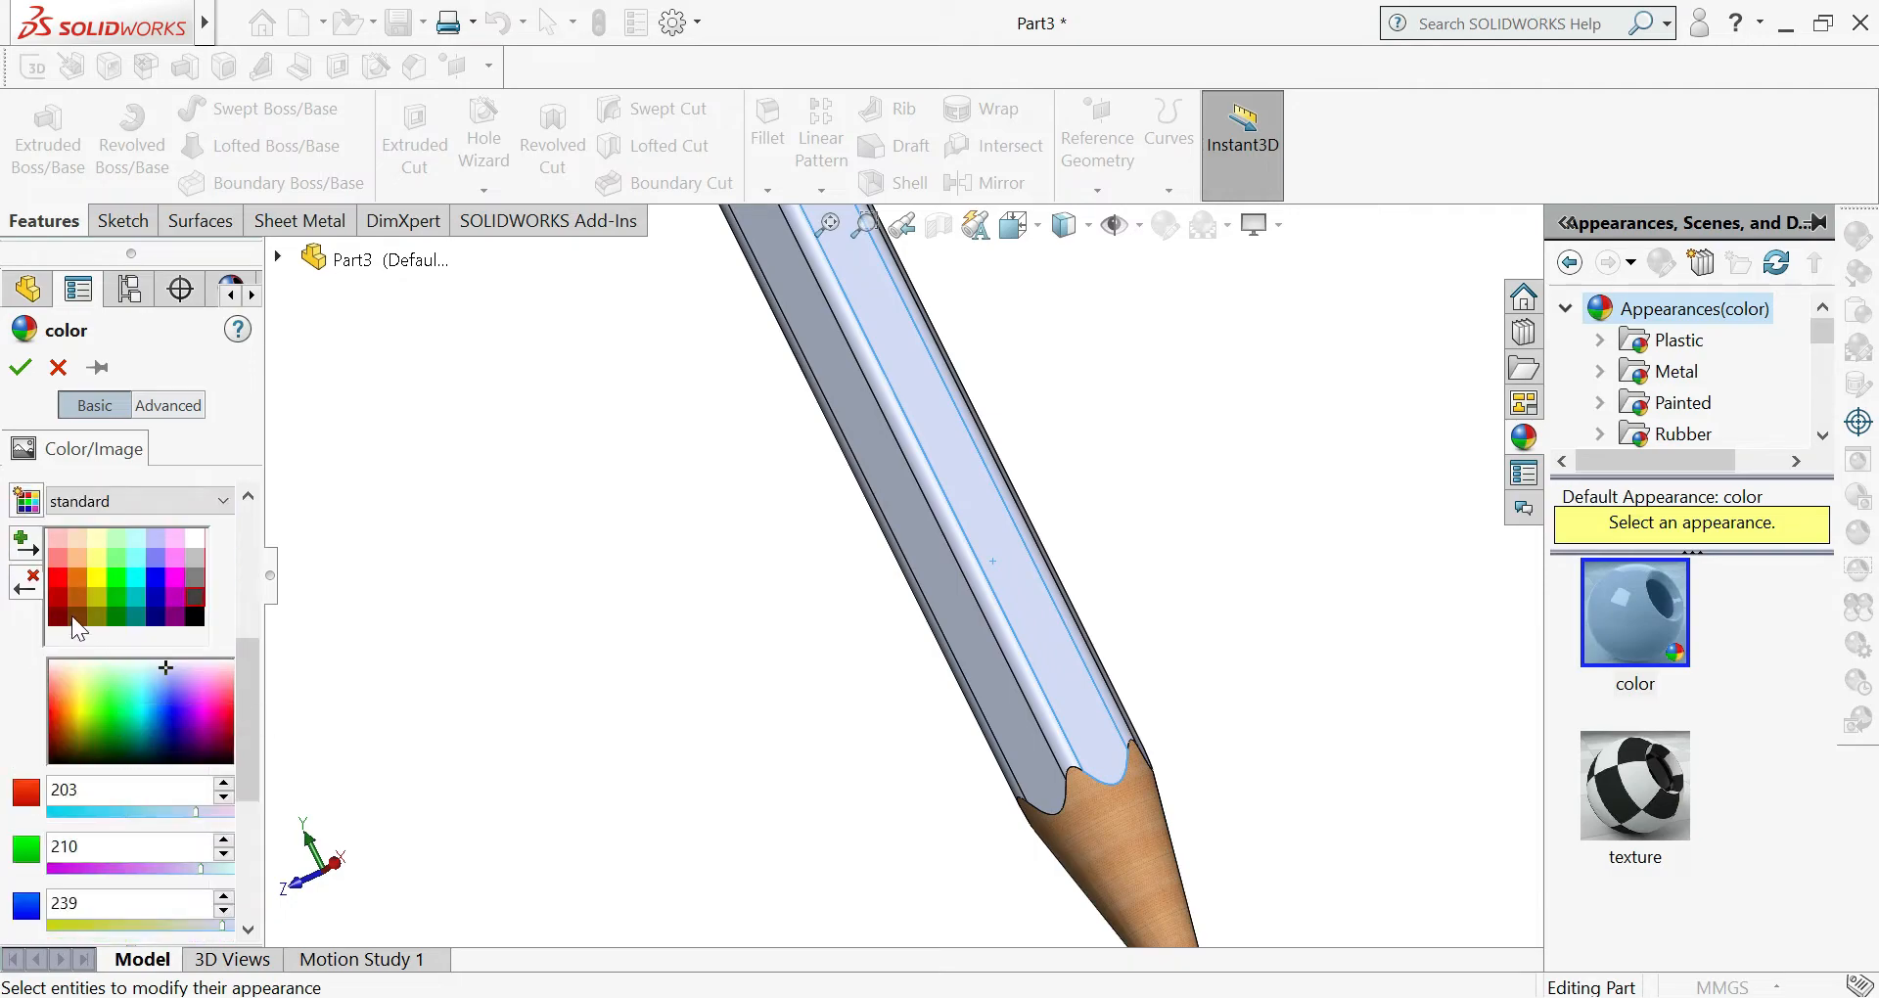
{"action": "left_click", "coordinate": [58, 595]}
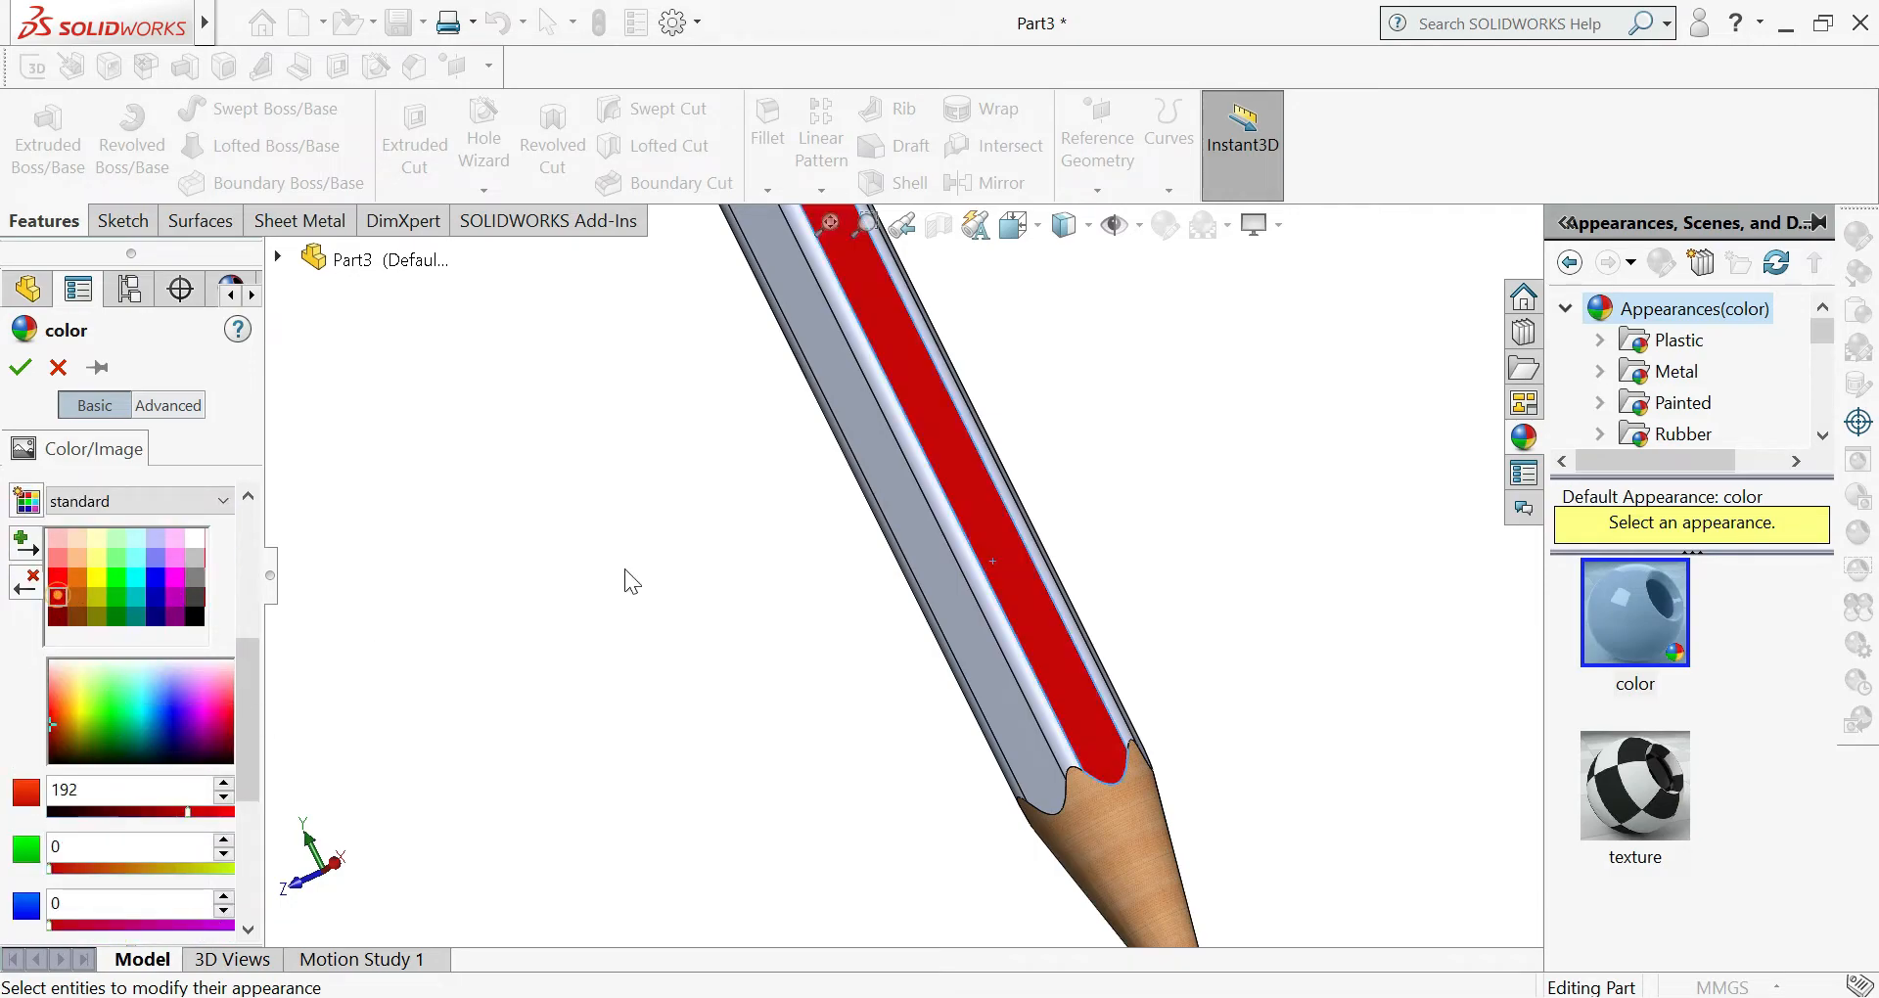
- Extend the red color to the neighbouring flat faces and rounded edges around the long pencil body
{"action": "left_click", "coordinate": [910, 576]}
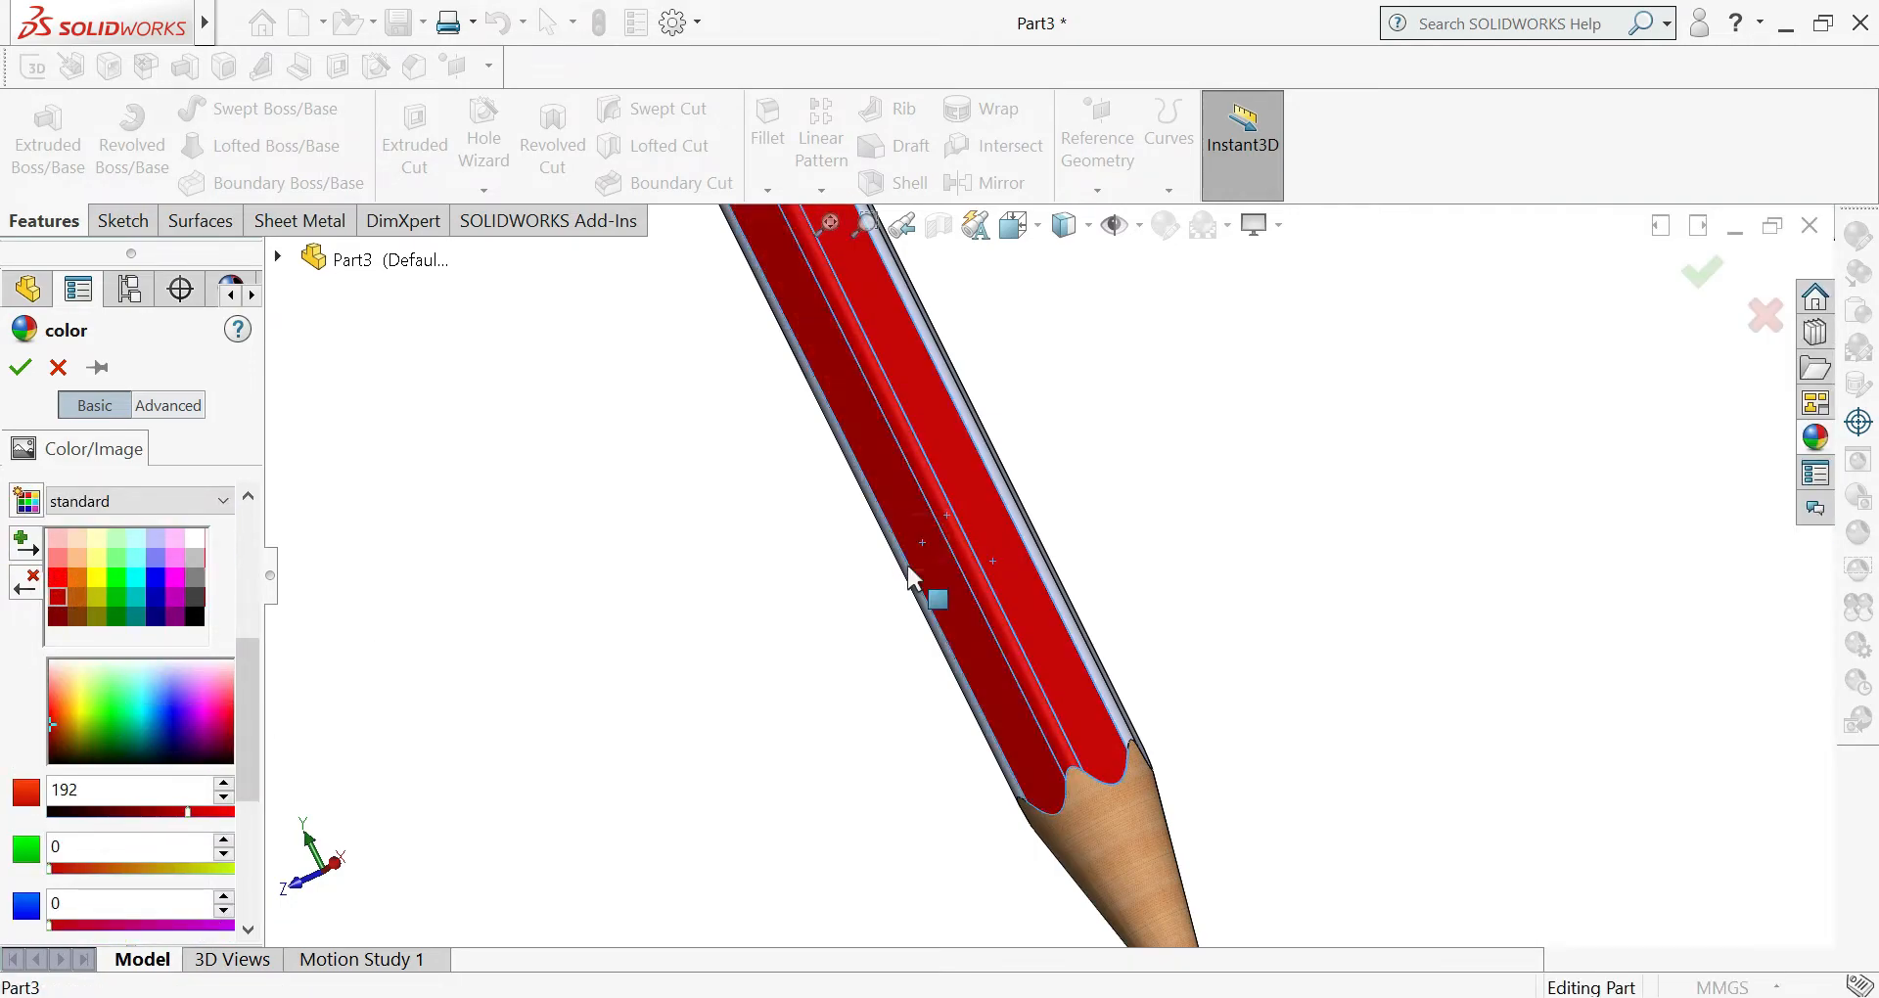
{"action": "middle_click_drag", "start_coordinate": [947, 537], "coordinate": [868, 597]}
{"action": "left_click", "coordinate": [1041, 603]}
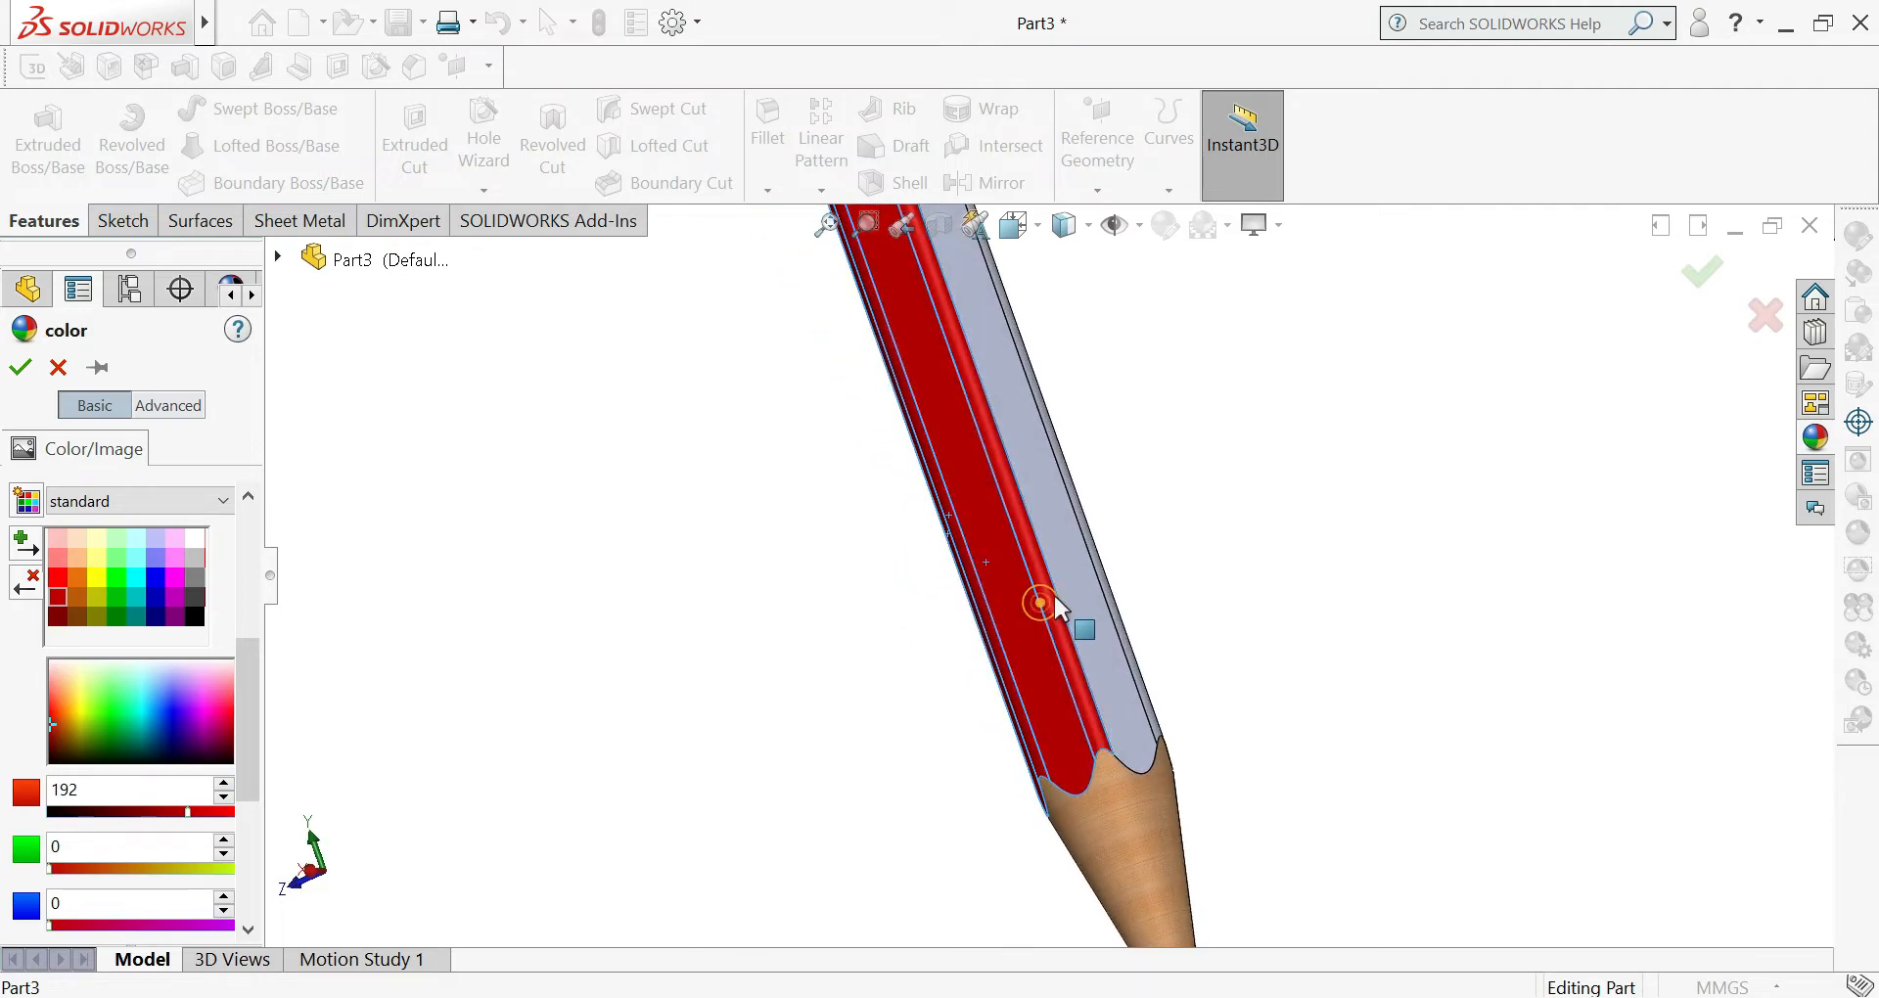
{"action": "left_click", "coordinate": [1077, 592]}
{"action": "middle_click_drag", "start_coordinate": [1061, 574], "coordinate": [1033, 612]}
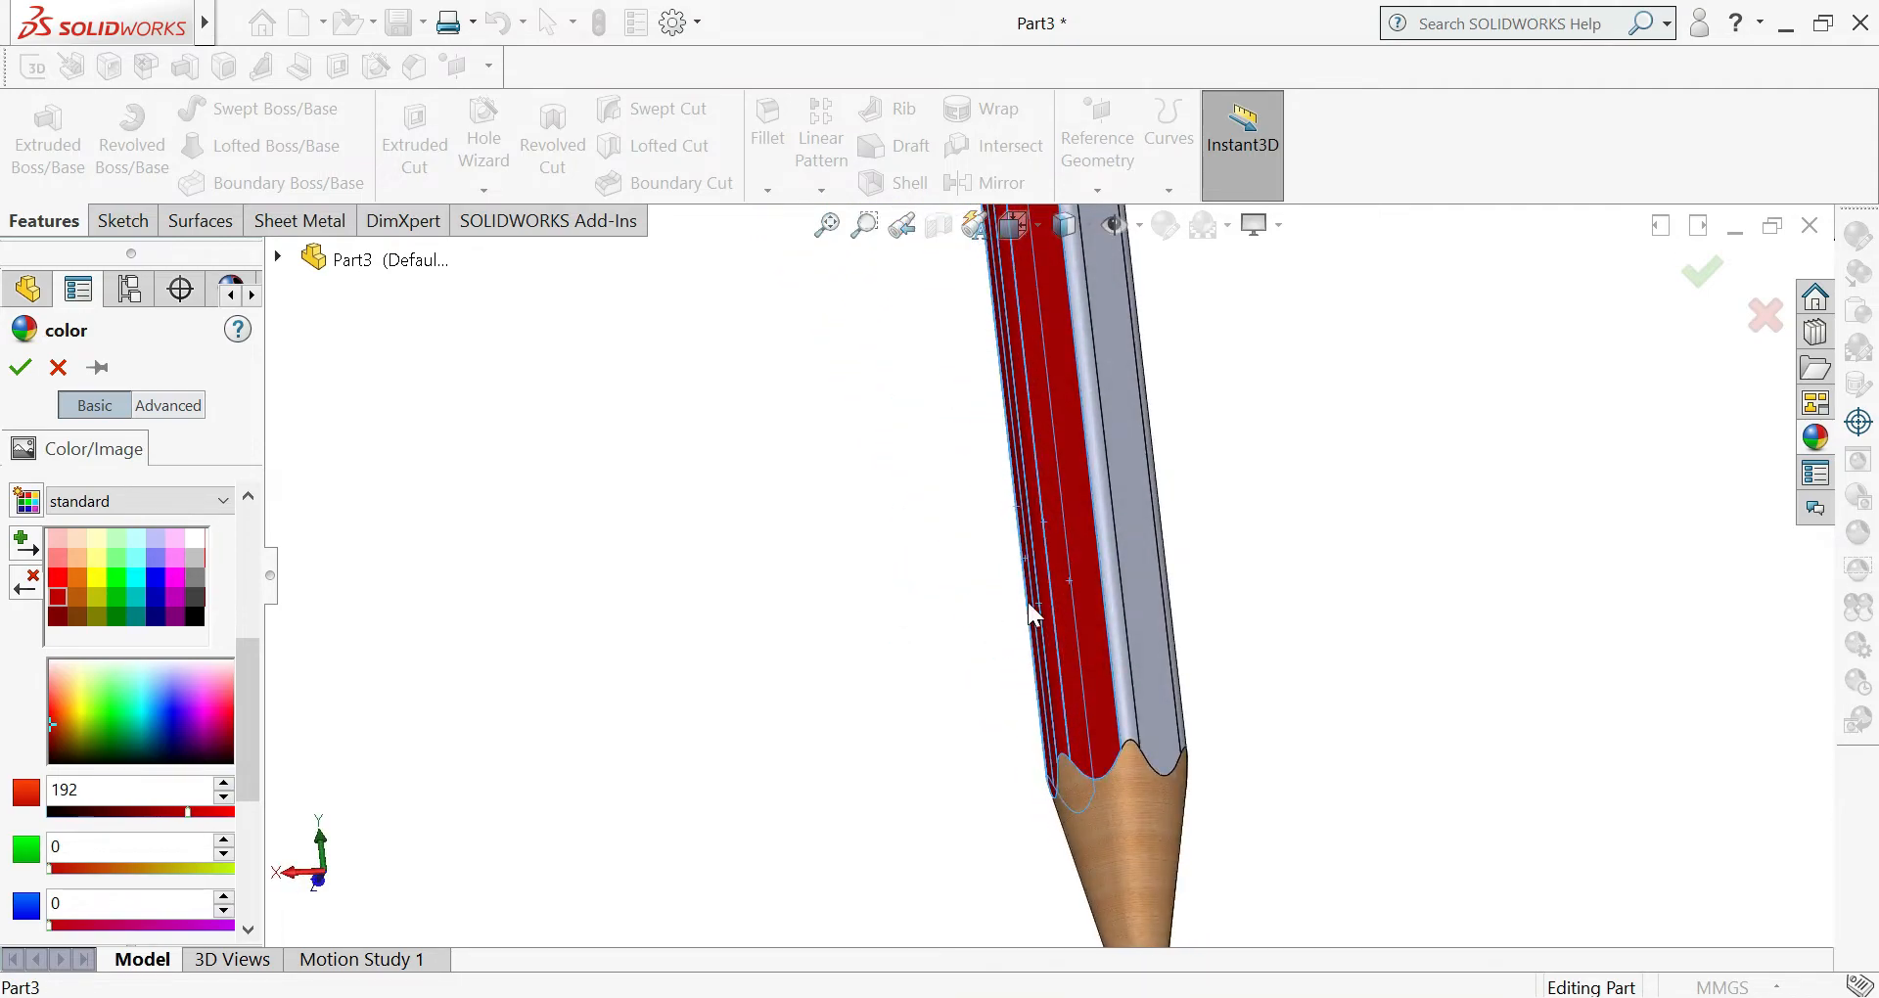
{"action": "left_click", "coordinate": [1118, 597]}
{"action": "mouse_move", "coordinate": [1015, 629]}
{"action": "middle_mouse_down"}
{"action": "mouse_move", "coordinate": [1195, 663]}
{"action": "mouse_move", "coordinate": [1136, 641]}
{"action": "middle_mouse_up"}
- Add the remaining body faces and rounded edges to the red color, leaving one flat face out, and apply it
{"action": "scroll", "coordinate": [1072, 617], "scroll_direction": "down", "scroll_amount": 3}
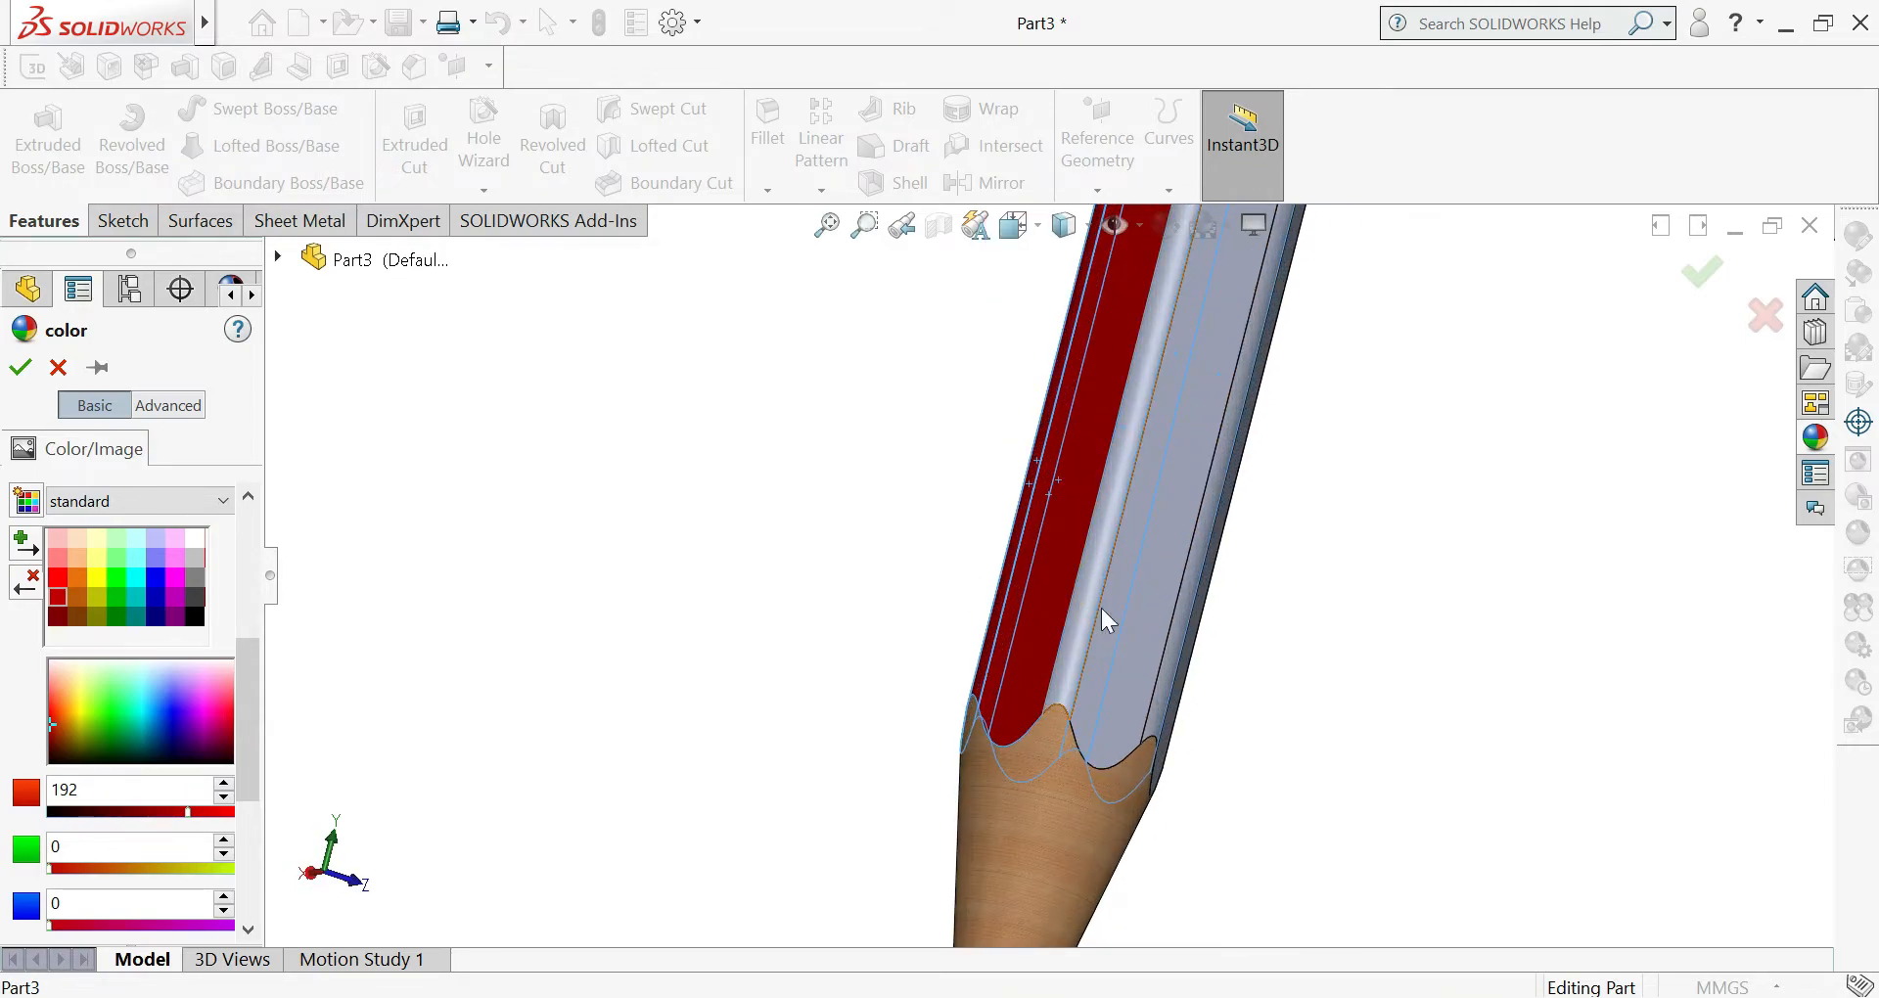
{"action": "left_click", "coordinate": [1105, 618]}
{"action": "mouse_move", "coordinate": [1103, 624]}
{"action": "middle_mouse_down"}
{"action": "mouse_move", "coordinate": [1086, 642]}
{"action": "mouse_move", "coordinate": [914, 529]}
{"action": "middle_mouse_up"}
{"action": "scroll", "coordinate": [1124, 650], "scroll_direction": "down", "scroll_amount": 5}
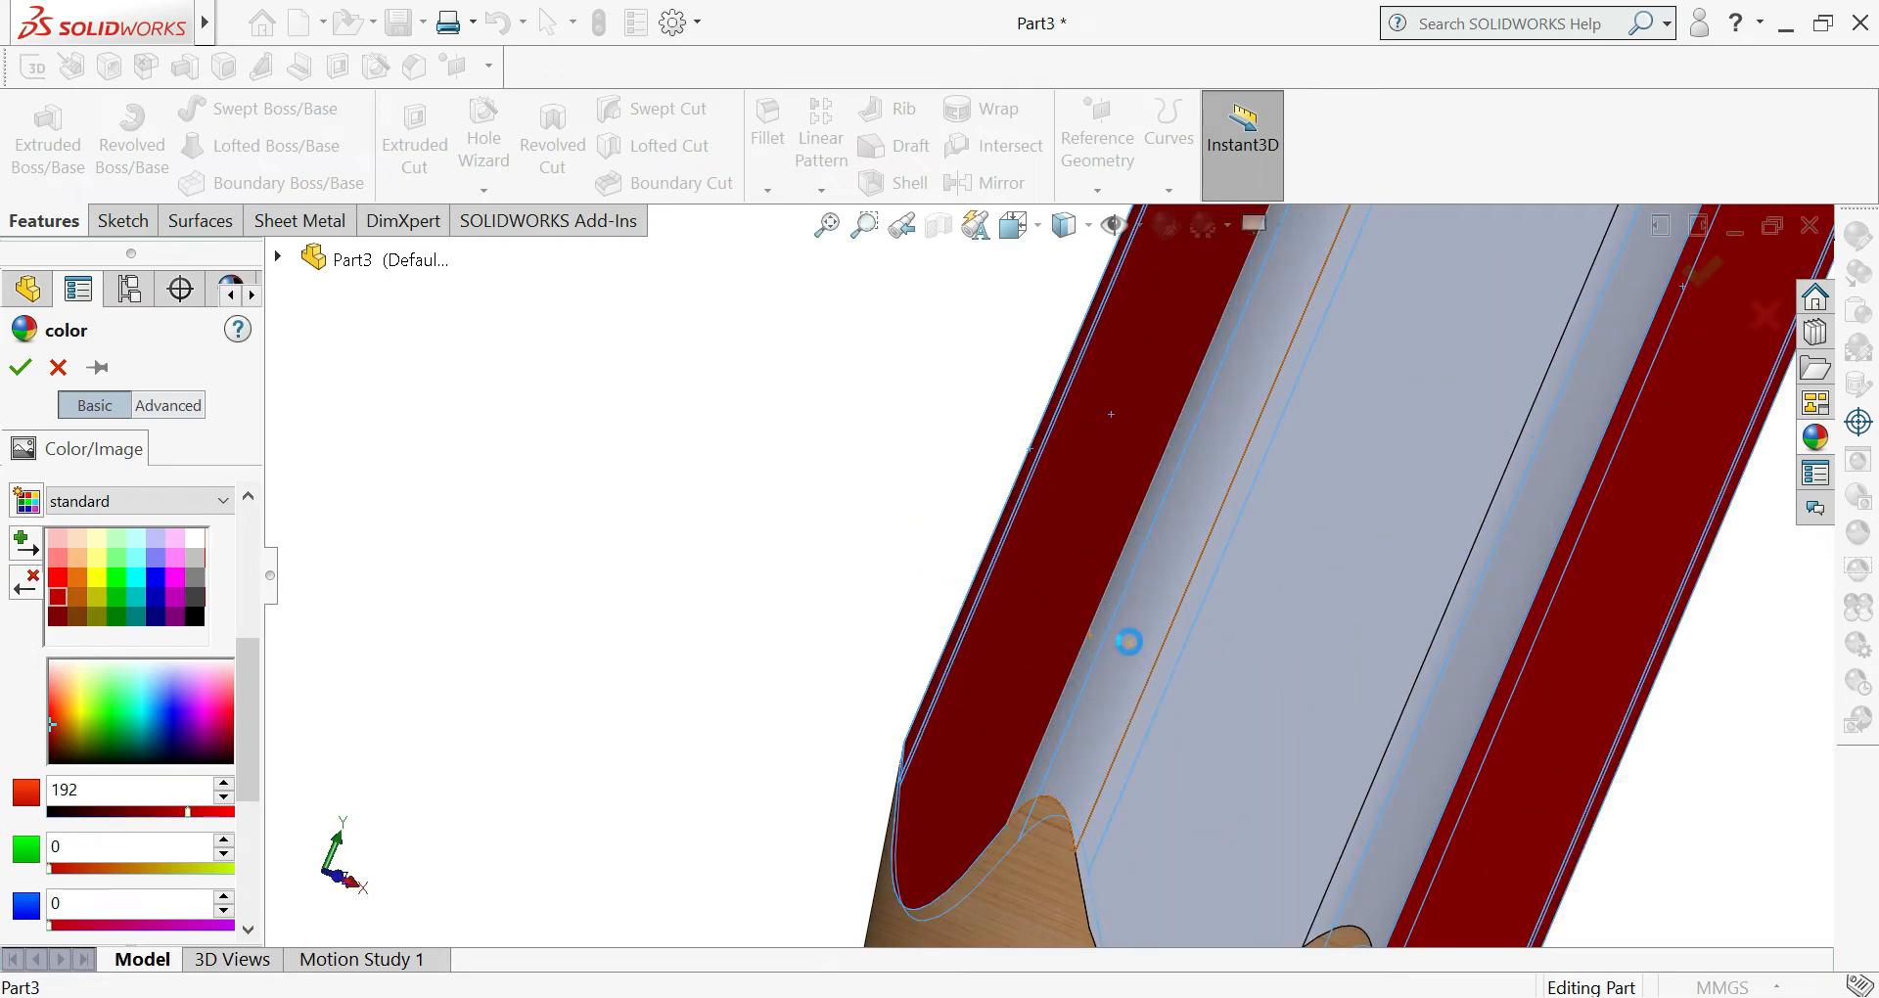
{"action": "left_click", "coordinate": [1128, 643]}
{"action": "left_click", "coordinate": [1383, 695]}
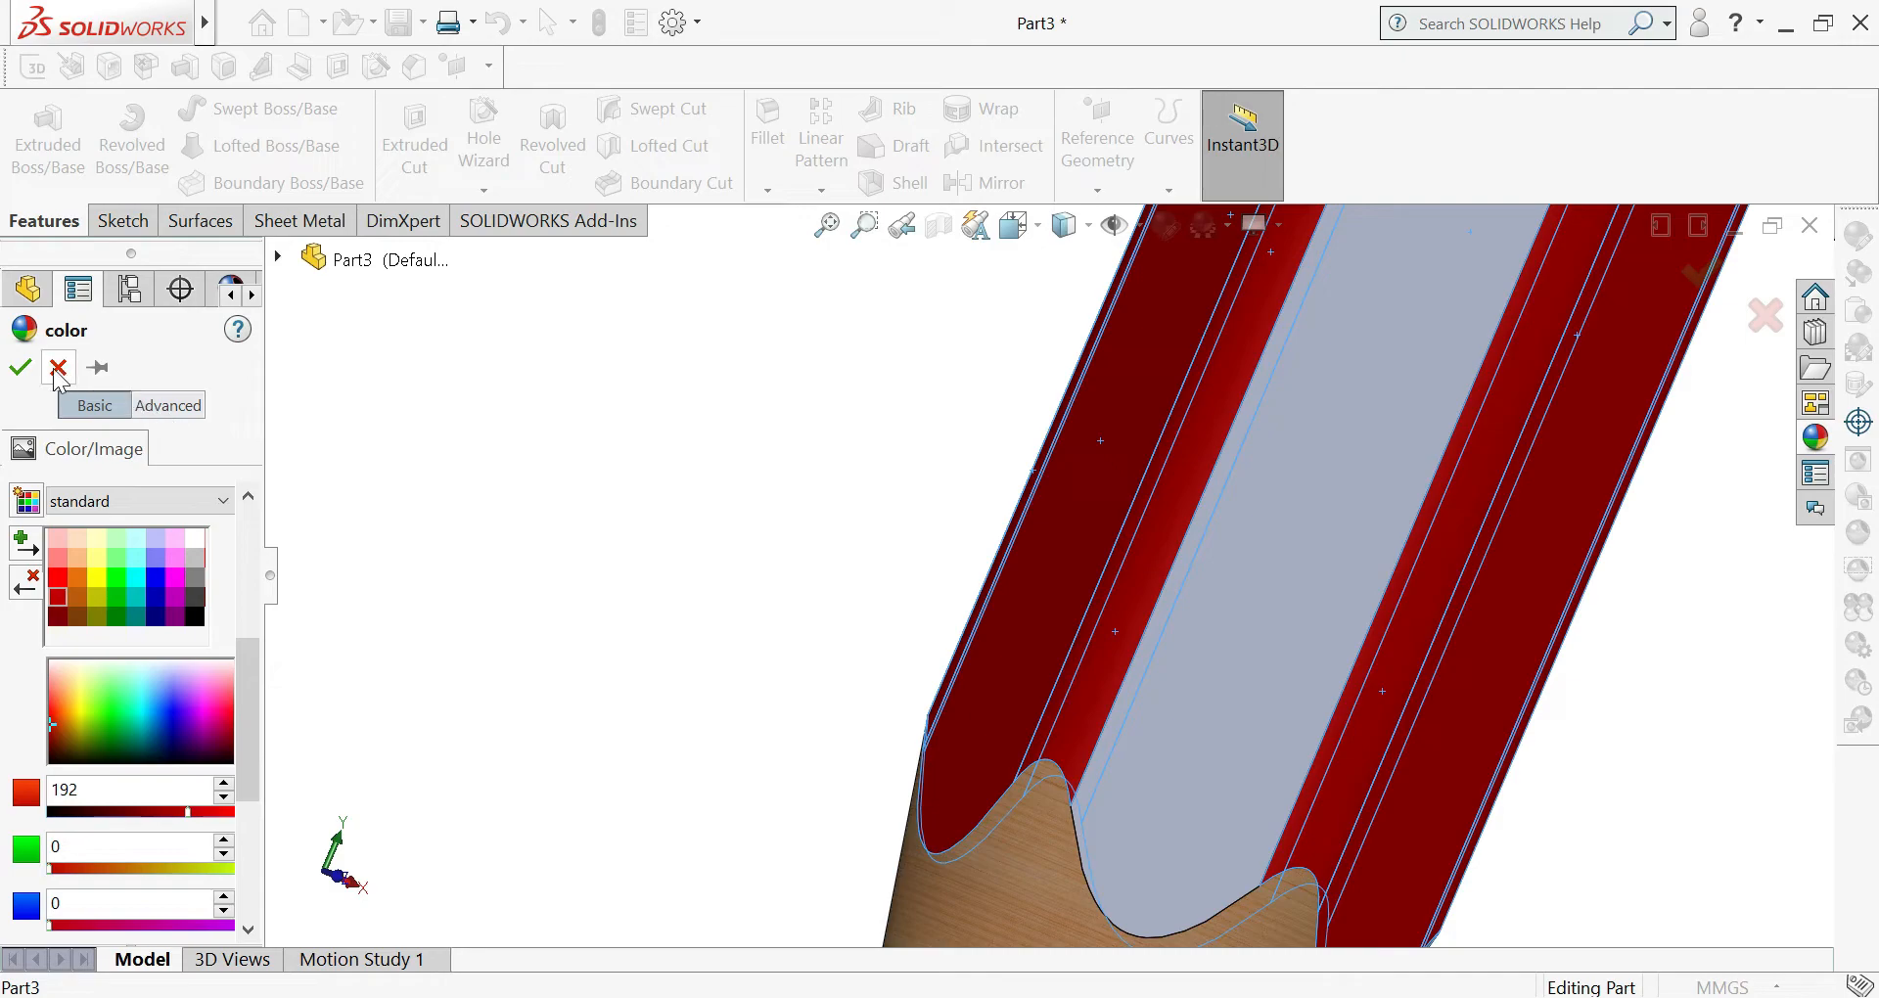
{"action": "left_click", "coordinate": [20, 368]}
{"action": "scroll", "coordinate": [979, 616], "scroll_direction": "up", "scroll_amount": 3}
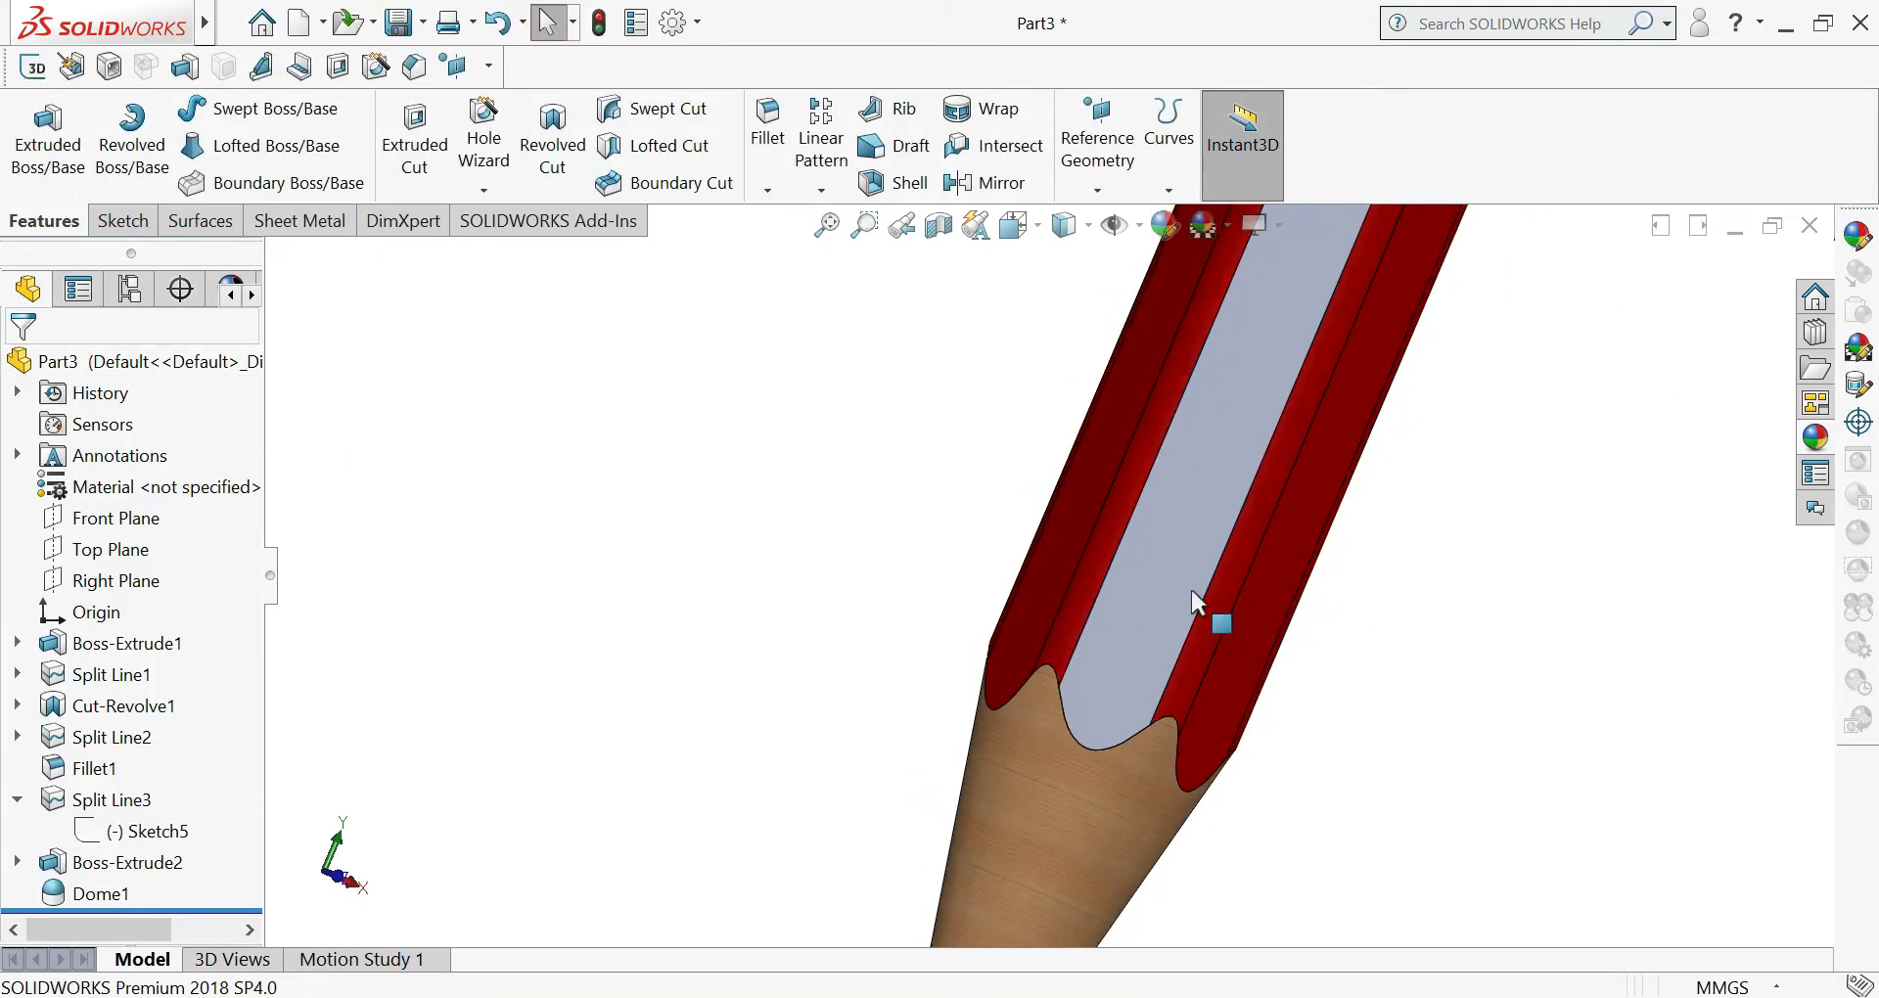
- Color the remaining unpainted long flat face of the pencil body black from the standard swatches
{"action": "left_click", "coordinate": [1159, 571]}
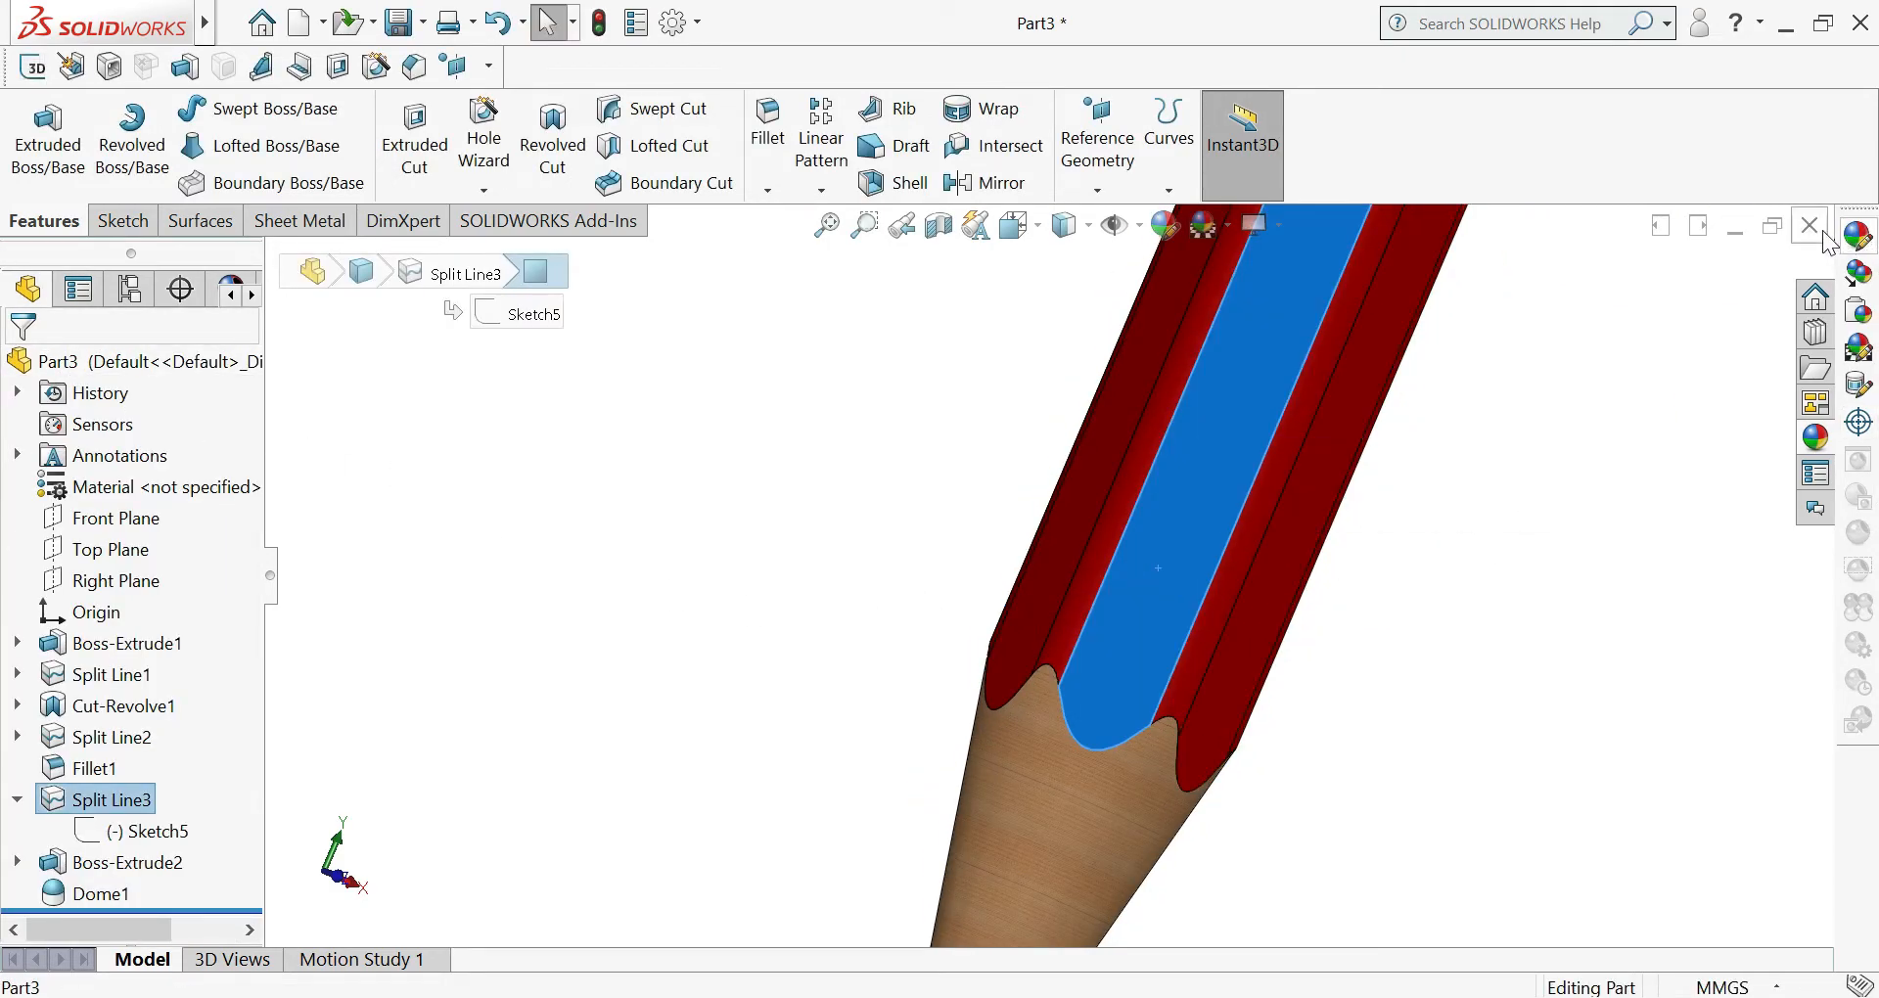
{"action": "left_click", "coordinate": [1859, 235]}
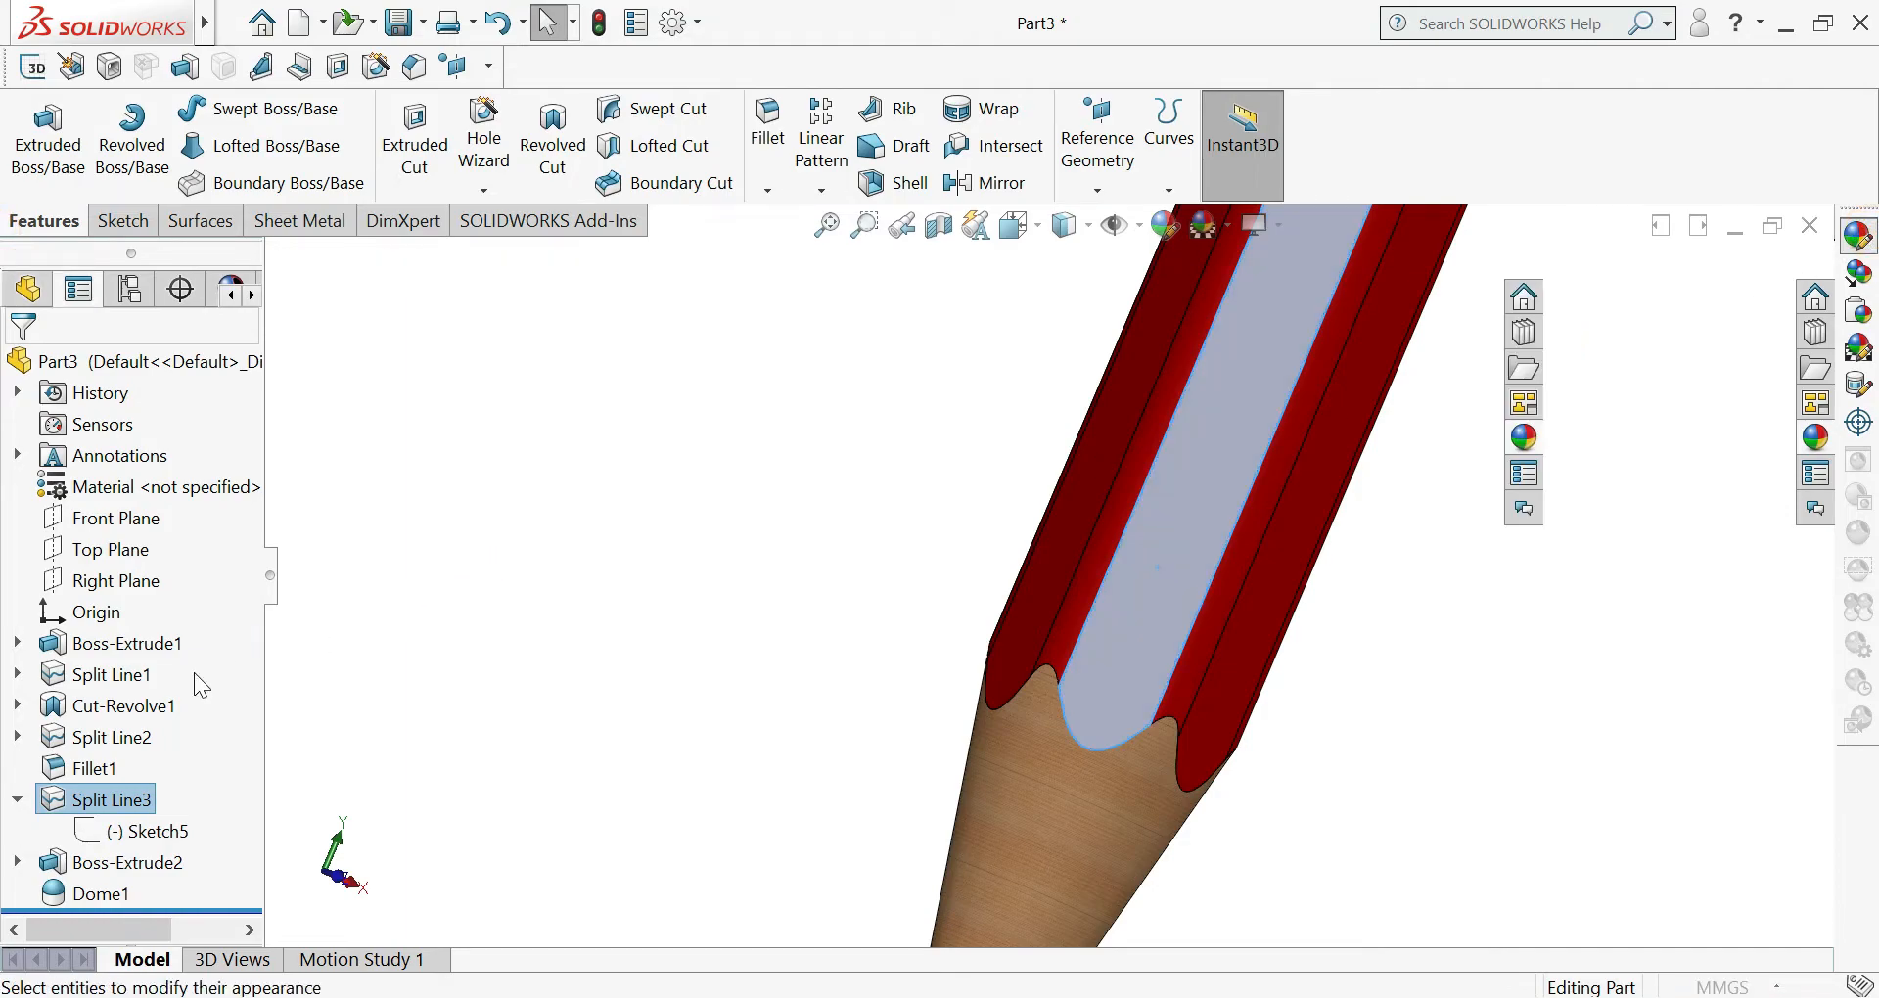
{"action": "scroll", "coordinate": [143, 814], "scroll_direction": "down", "scroll_amount": 1}
{"action": "scroll", "coordinate": [143, 816], "scroll_direction": "down", "scroll_amount": 5}
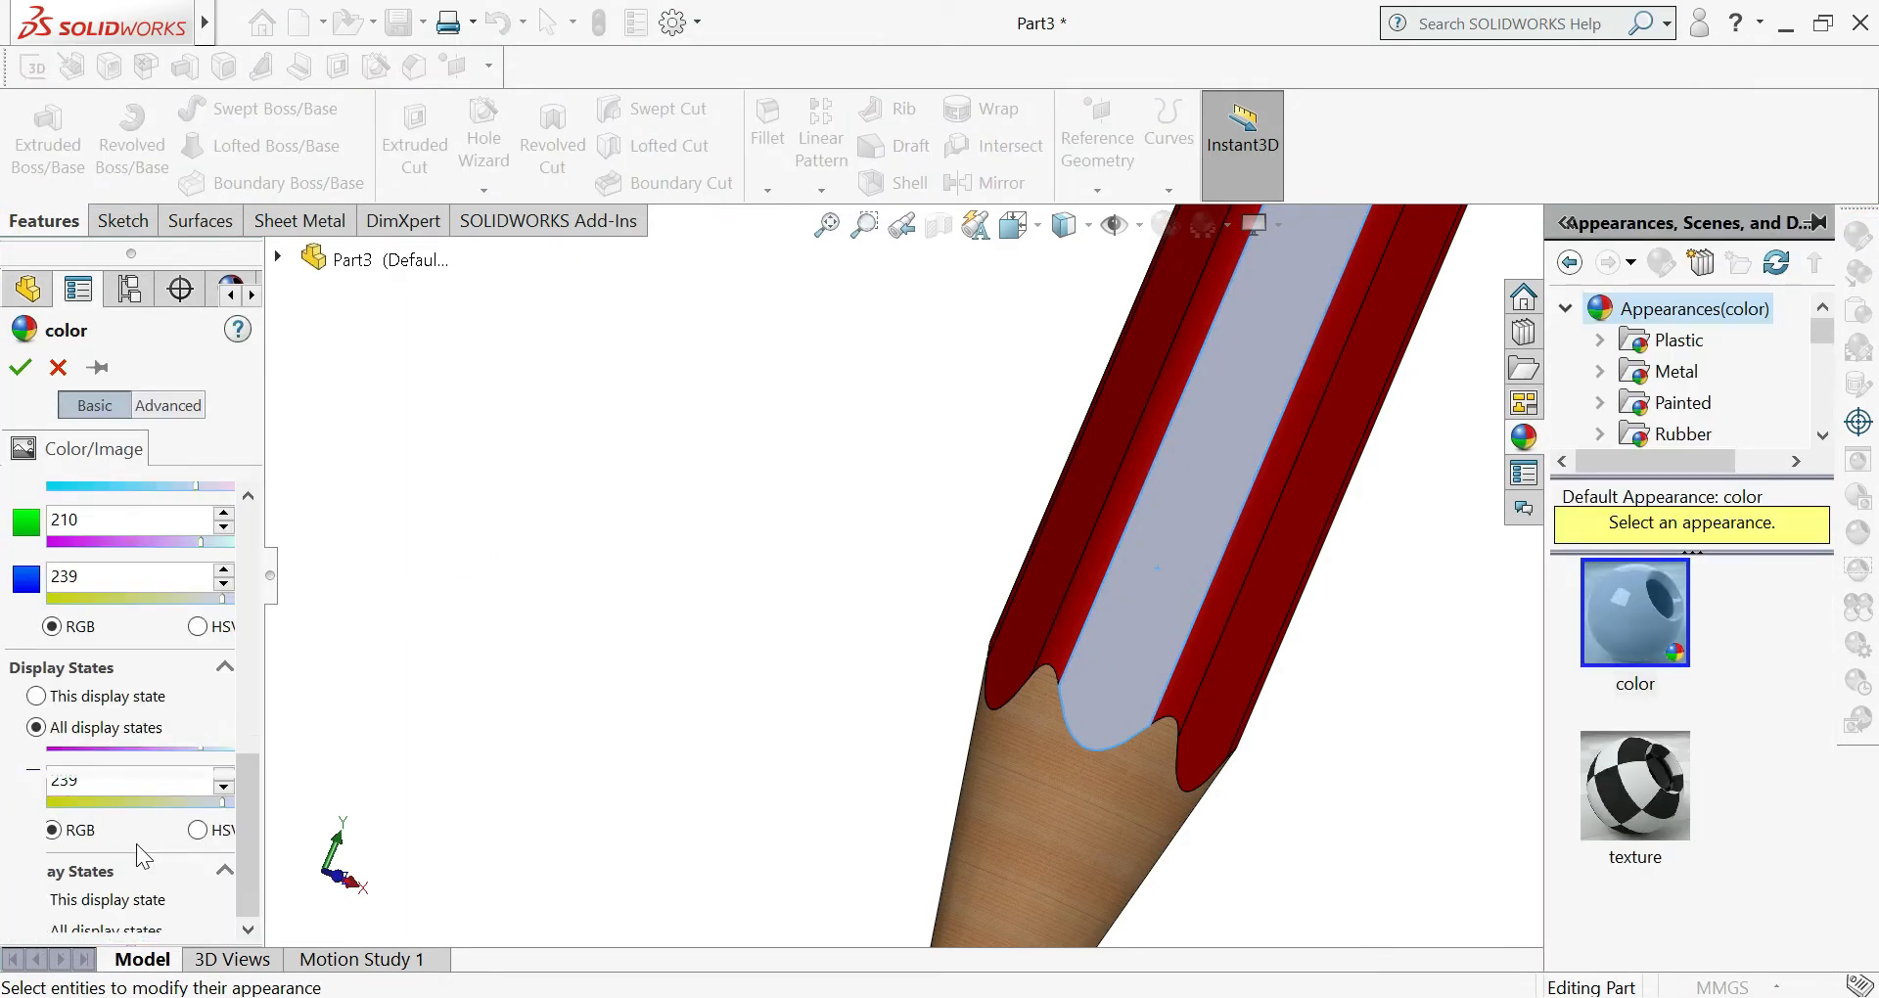
{"action": "scroll", "coordinate": [180, 665], "scroll_direction": "up", "scroll_amount": 2}
{"action": "scroll", "coordinate": [190, 589], "scroll_direction": "up", "scroll_amount": 4}
{"action": "left_click", "coordinate": [191, 774]}
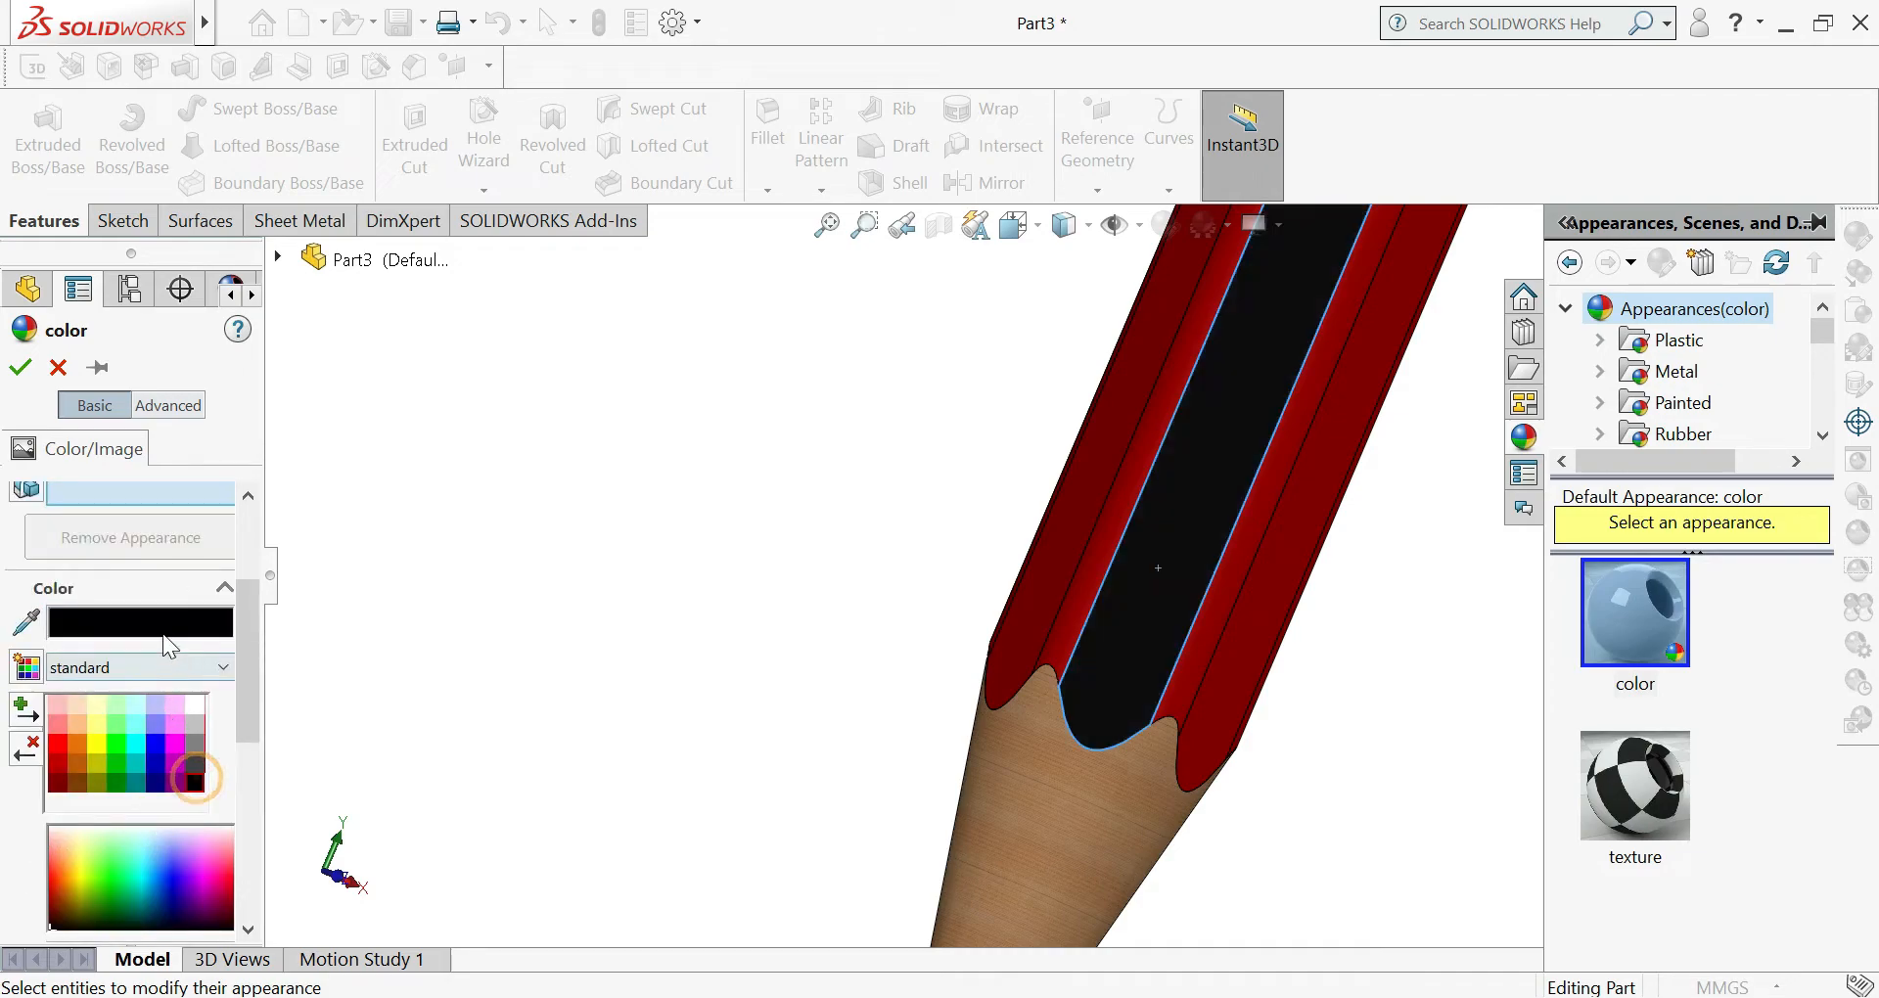
{"action": "left_click", "coordinate": [49, 370]}
{"action": "scroll", "coordinate": [718, 666], "scroll_direction": "up", "scroll_amount": 5}
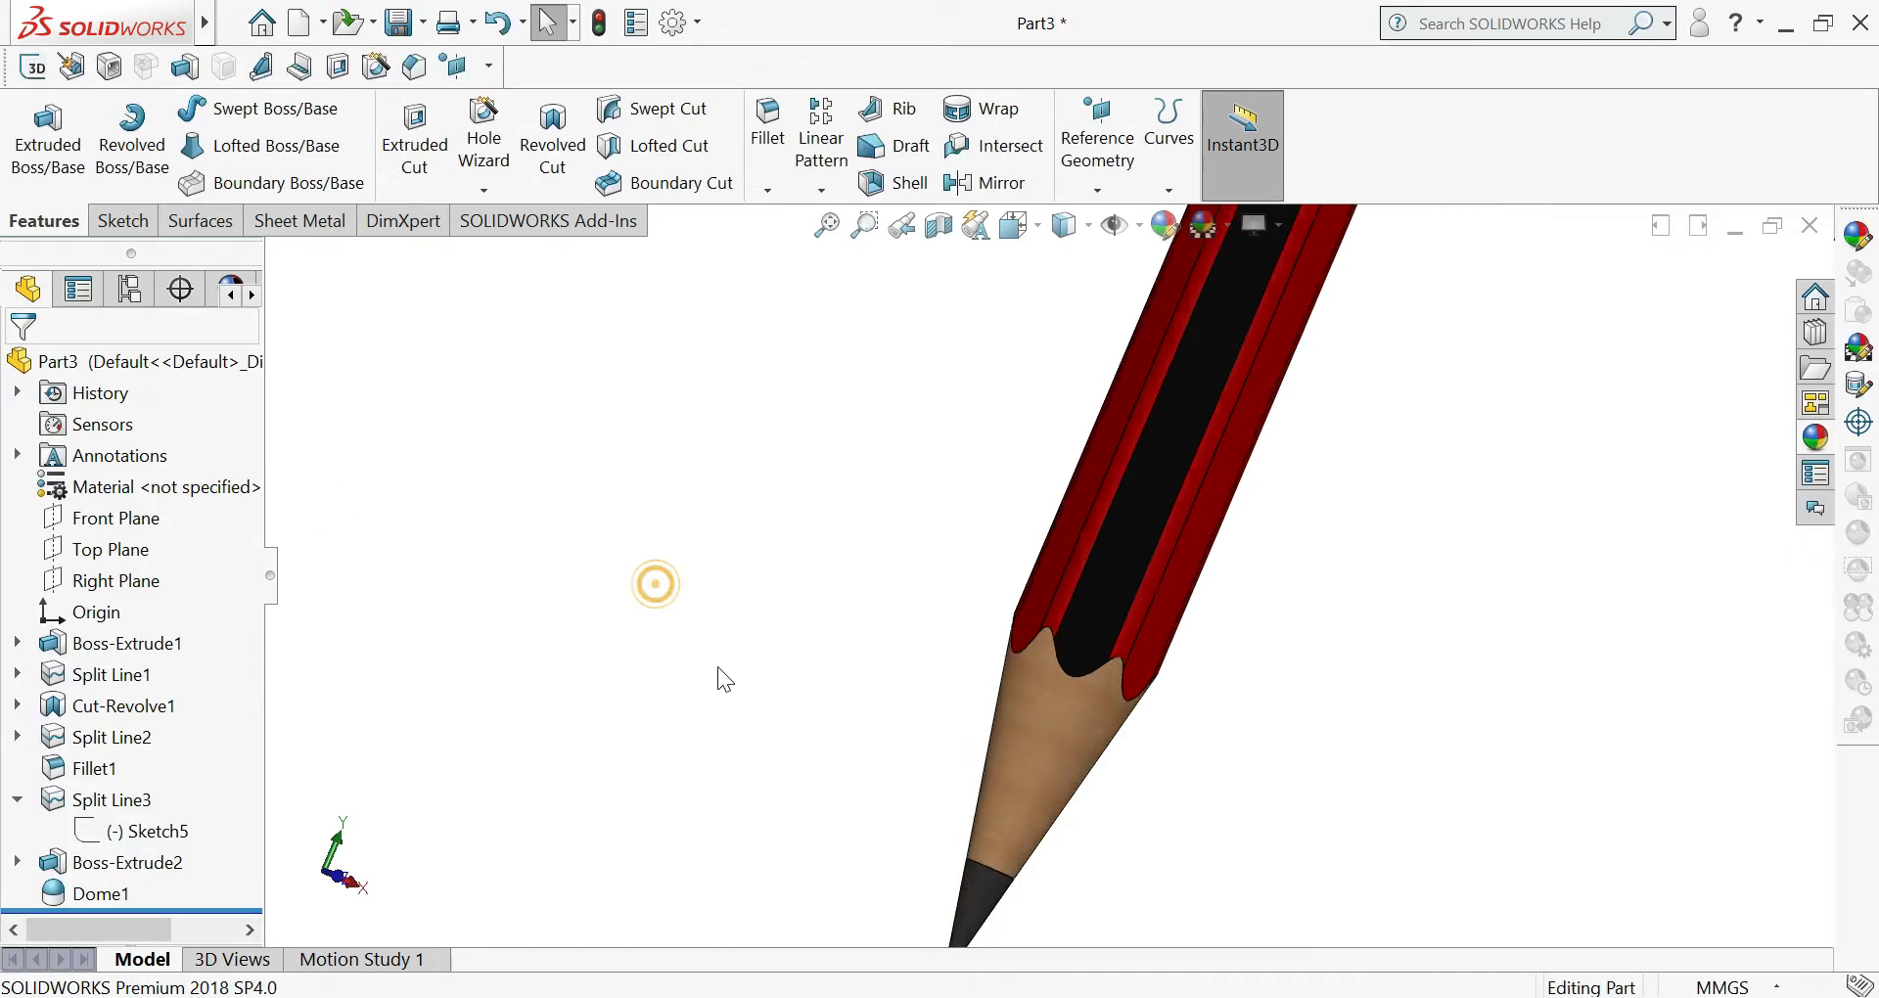
- Color the flat band face directly above the black stripe white from the standard swatches
{"action": "scroll", "coordinate": [720, 666], "scroll_direction": "up", "scroll_amount": 4}
{"action": "scroll", "coordinate": [1137, 417], "scroll_direction": "down", "scroll_amount": 10}
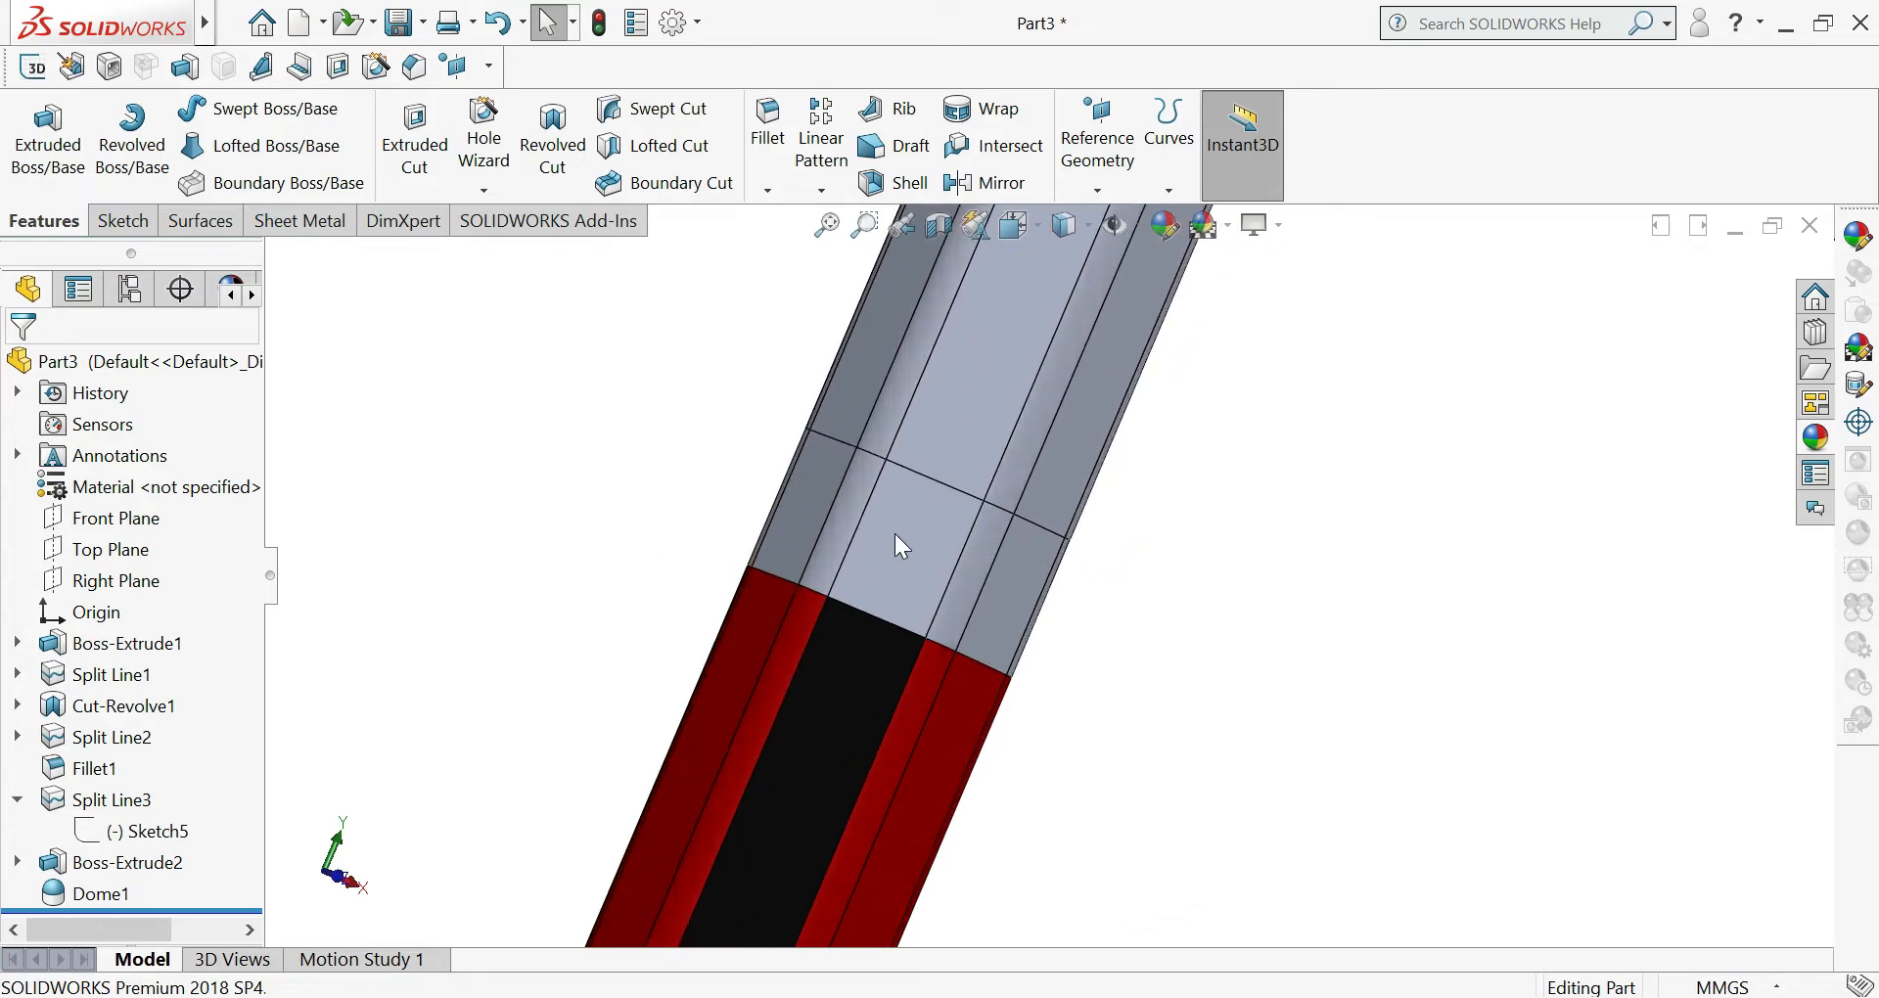
{"action": "left_click", "coordinate": [896, 535]}
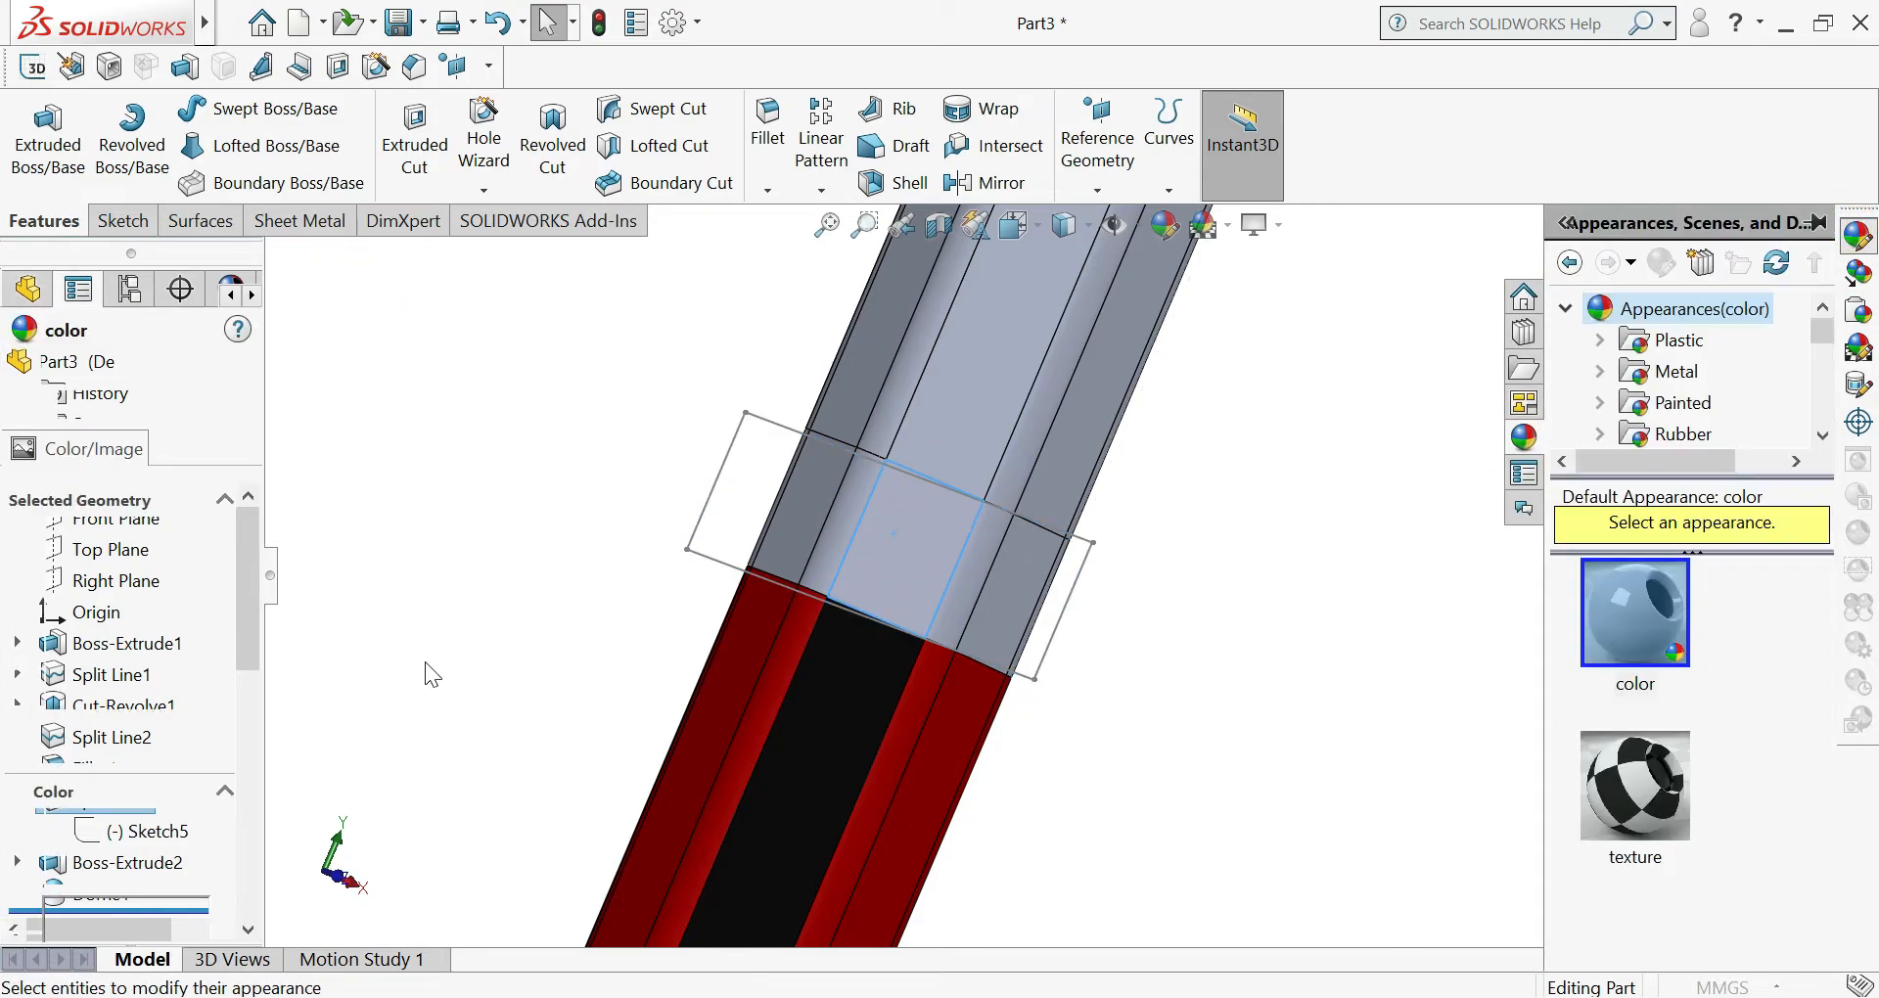
{"action": "scroll", "coordinate": [122, 758], "scroll_direction": "down", "scroll_amount": 3}
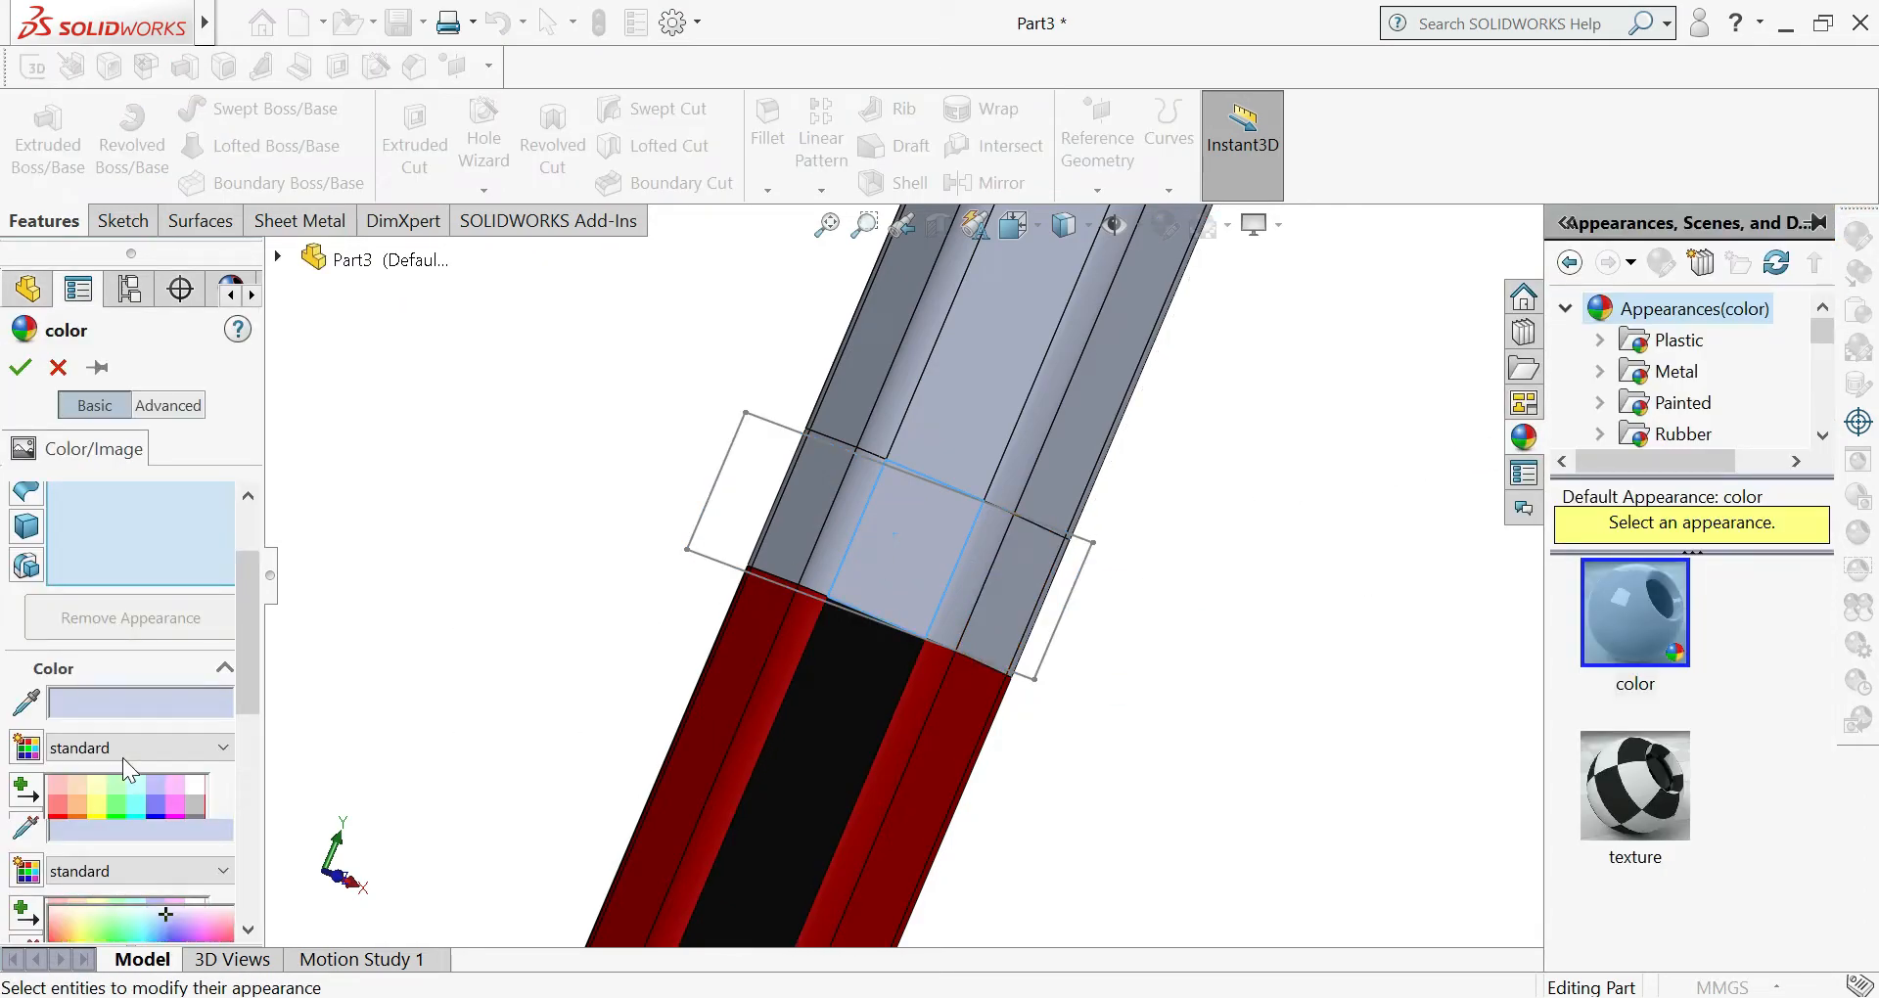
{"action": "left_click", "coordinate": [195, 784]}
{"action": "scroll", "coordinate": [861, 553], "scroll_direction": "down", "scroll_amount": 5}
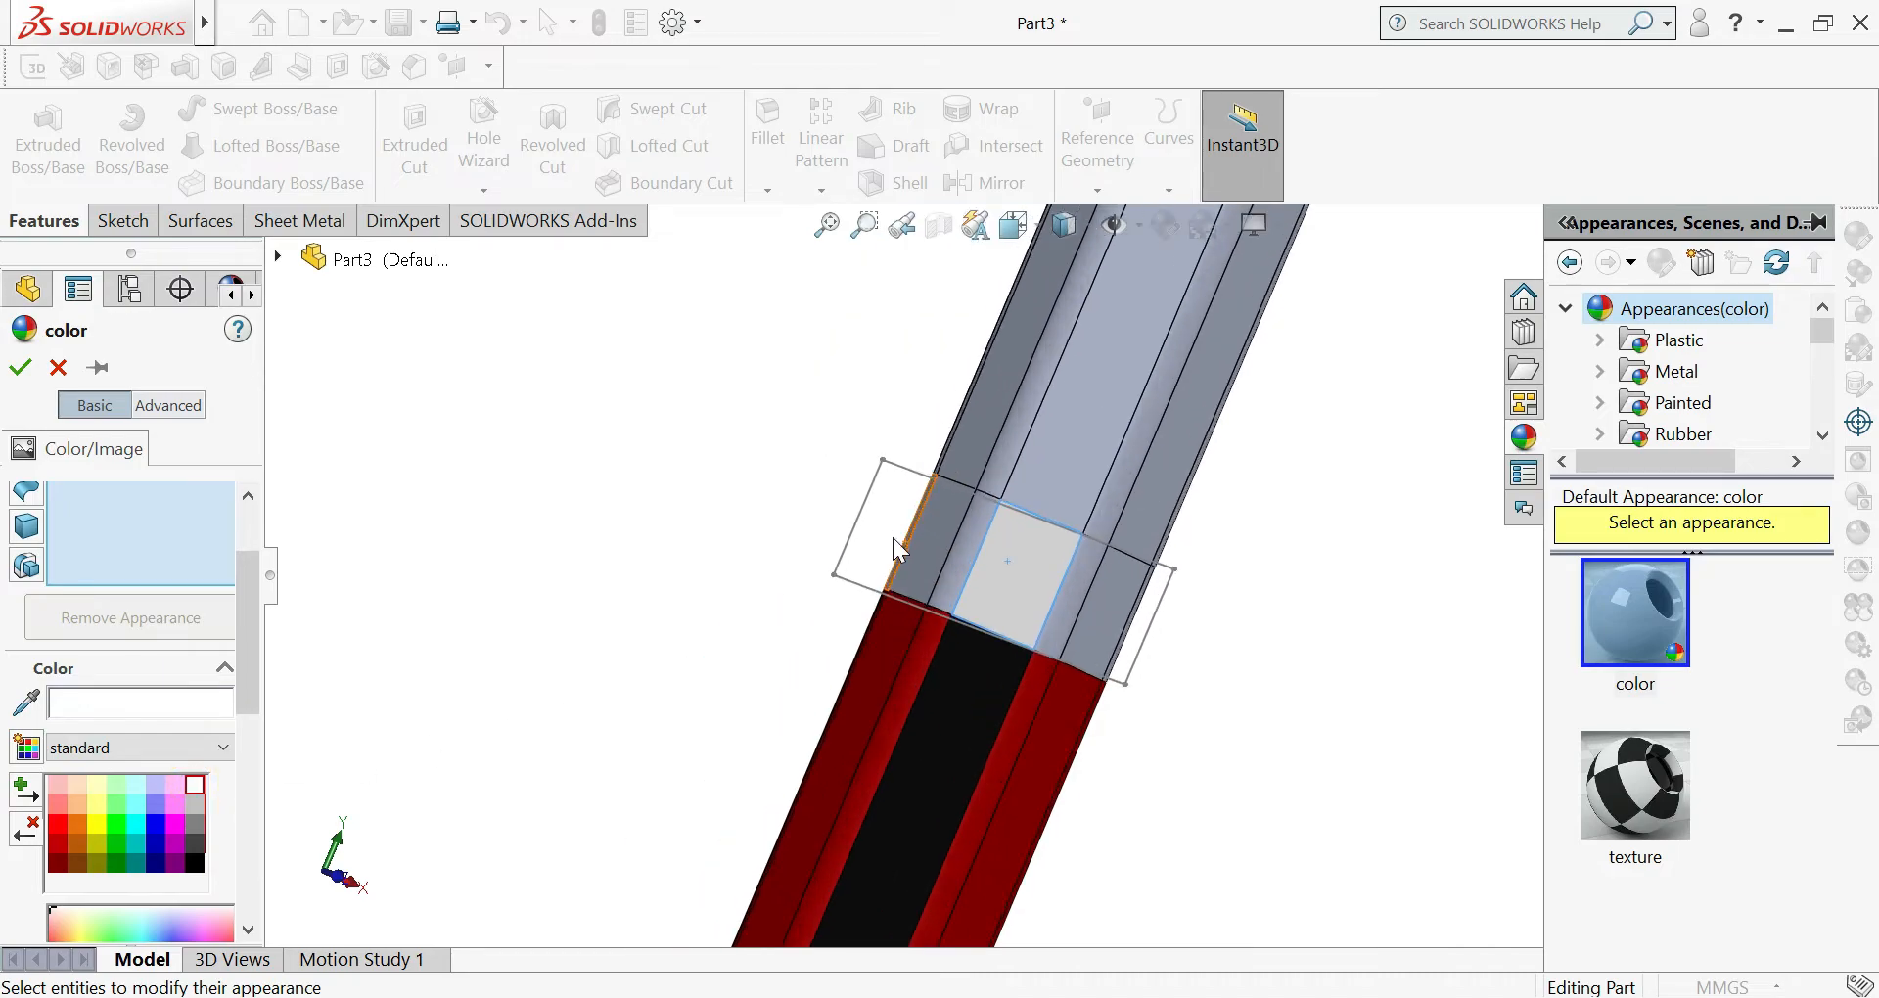
- Extend the white color to the adjacent flat and rounded faces of the narrow band
{"action": "middle_click_drag", "start_coordinate": [910, 567], "coordinate": [1145, 680]}
{"action": "left_click", "coordinate": [650, 545]}
{"action": "mouse_move", "coordinate": [650, 545]}
{"action": "middle_mouse_down"}
{"action": "mouse_move", "coordinate": [1049, 587]}
{"action": "mouse_move", "coordinate": [783, 607]}
{"action": "mouse_move", "coordinate": [939, 621]}
{"action": "mouse_move", "coordinate": [727, 555]}
{"action": "middle_mouse_up"}
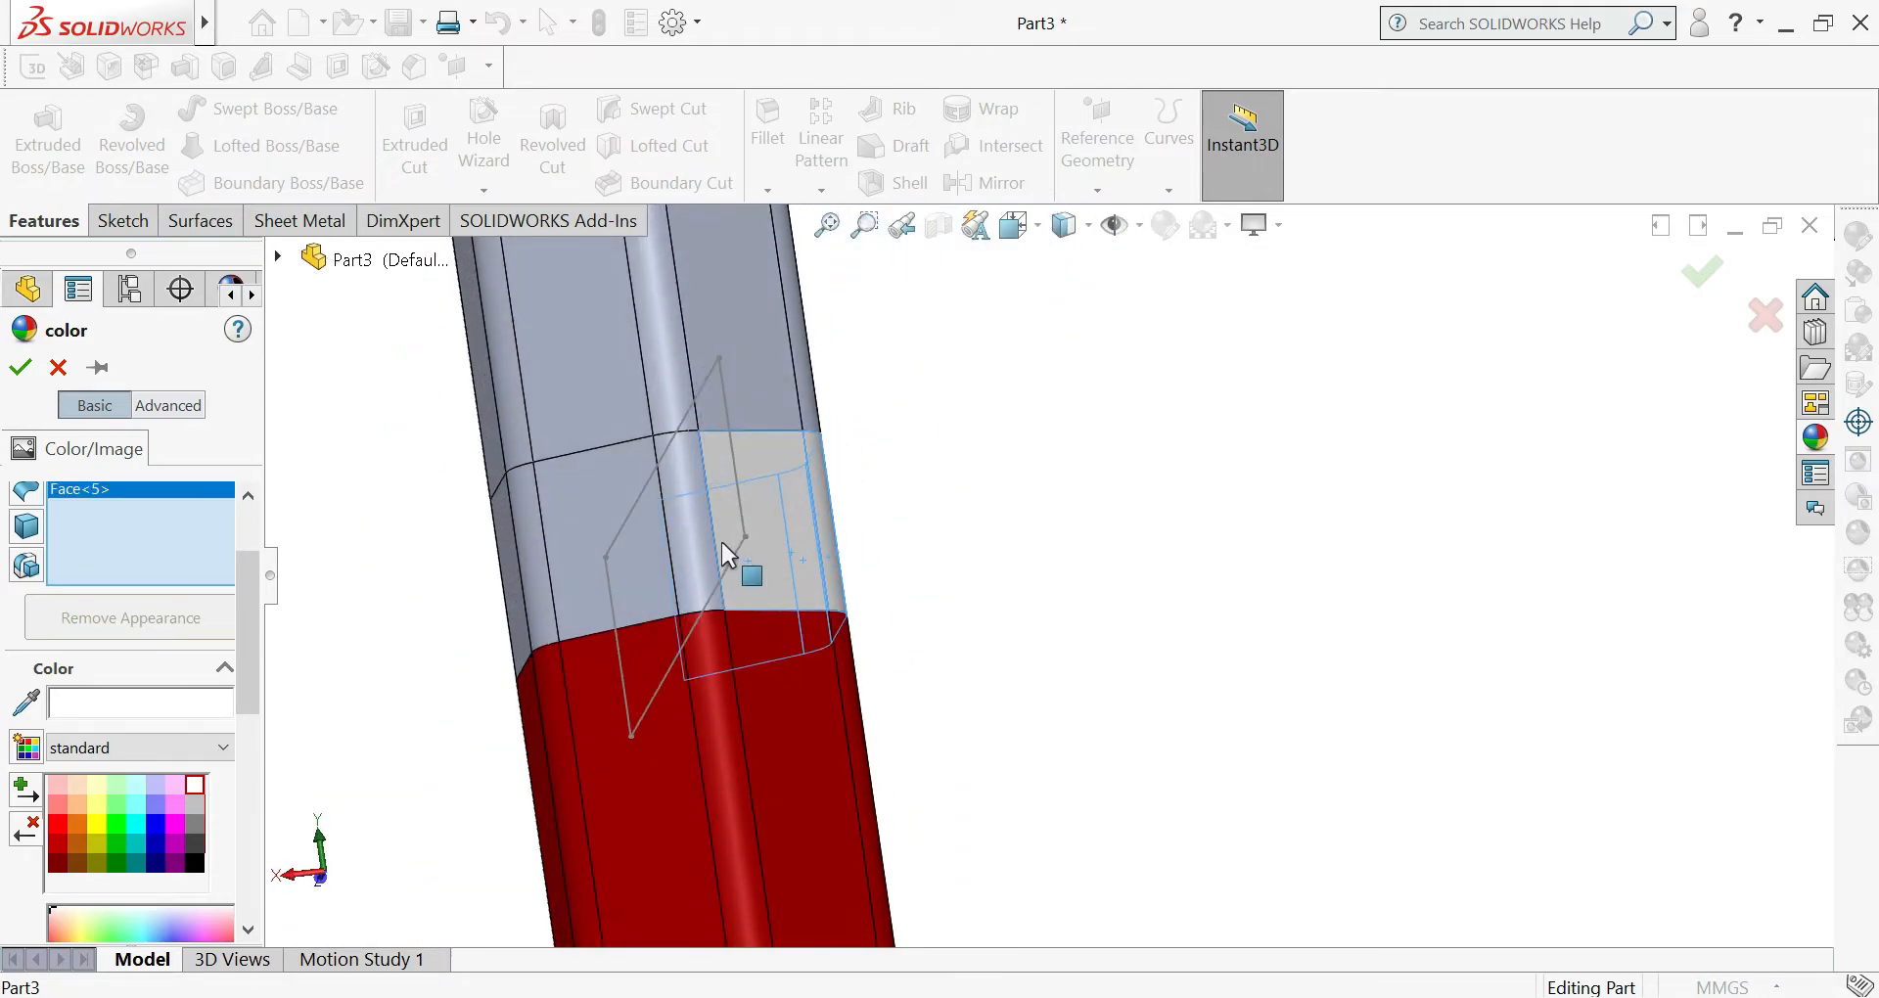
{"action": "left_click", "coordinate": [659, 540]}
{"action": "left_click", "coordinate": [590, 517]}
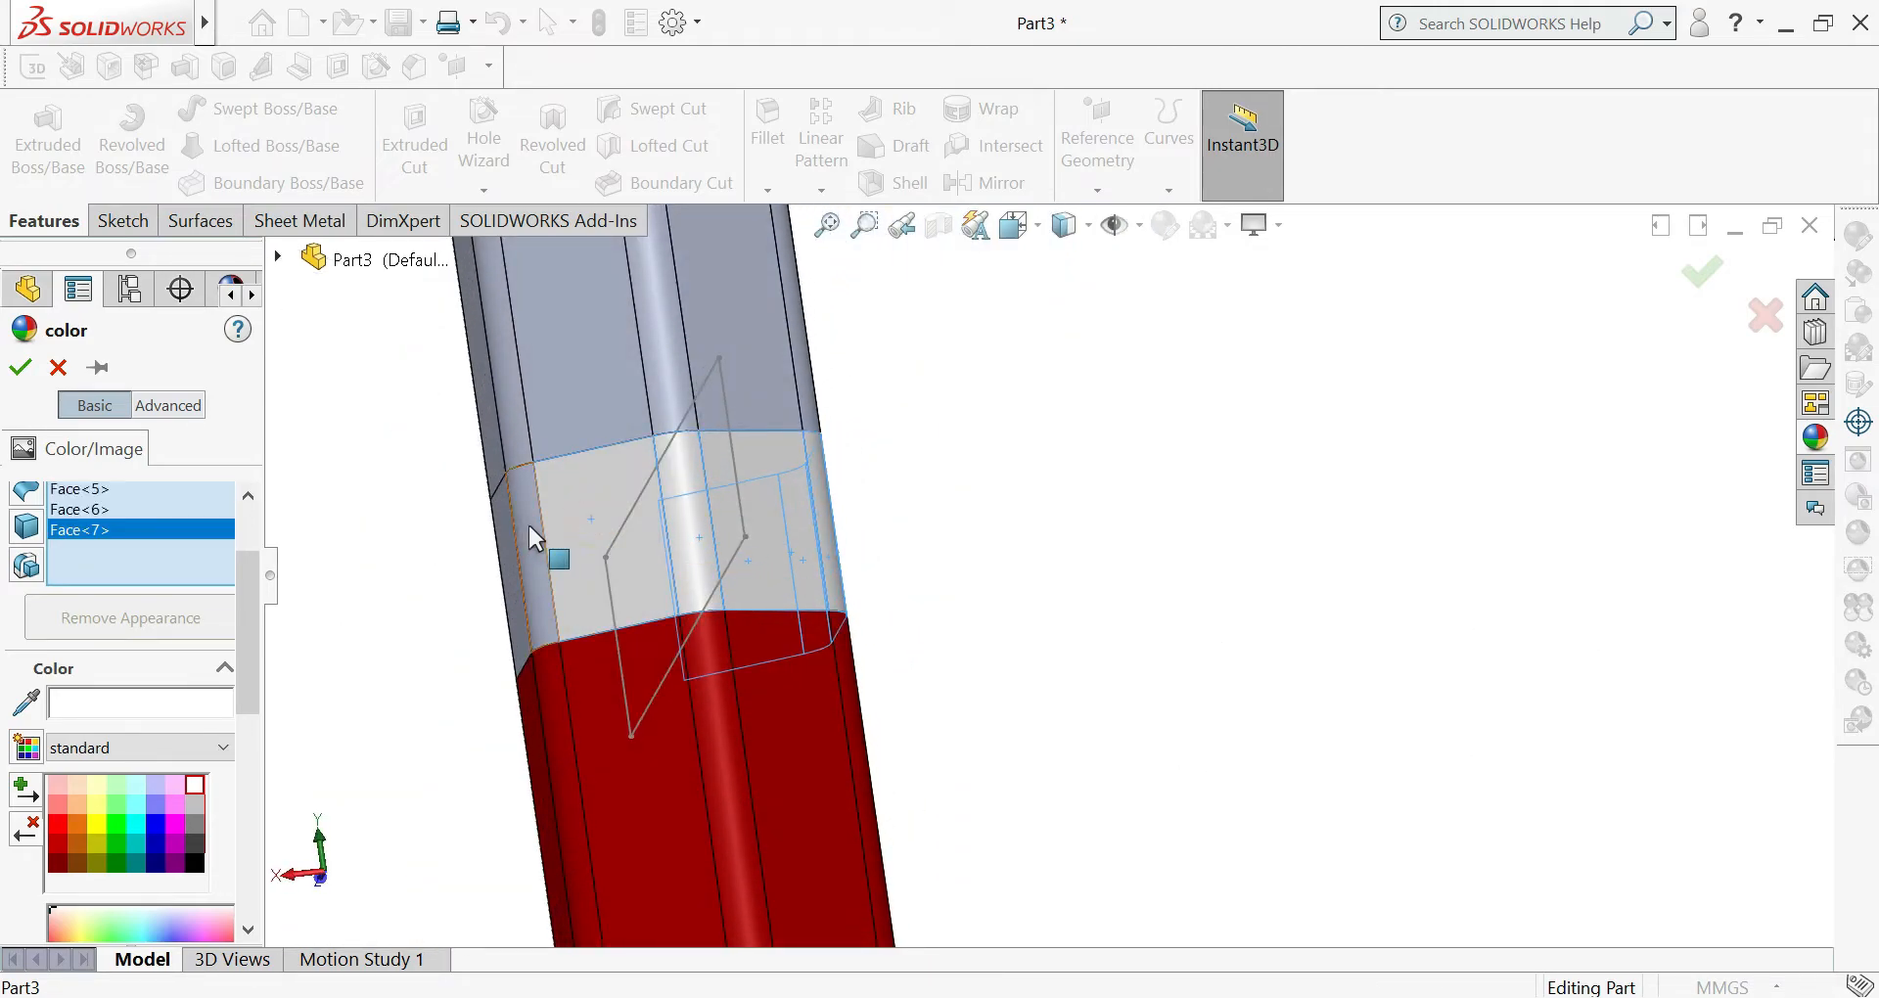
{"action": "left_click", "coordinate": [525, 526]}
- Add the remaining faces around the narrow band to the white color and apply it
{"action": "middle_click_drag", "start_coordinate": [761, 566], "coordinate": [931, 529]}
{"action": "left_click", "coordinate": [550, 537]}
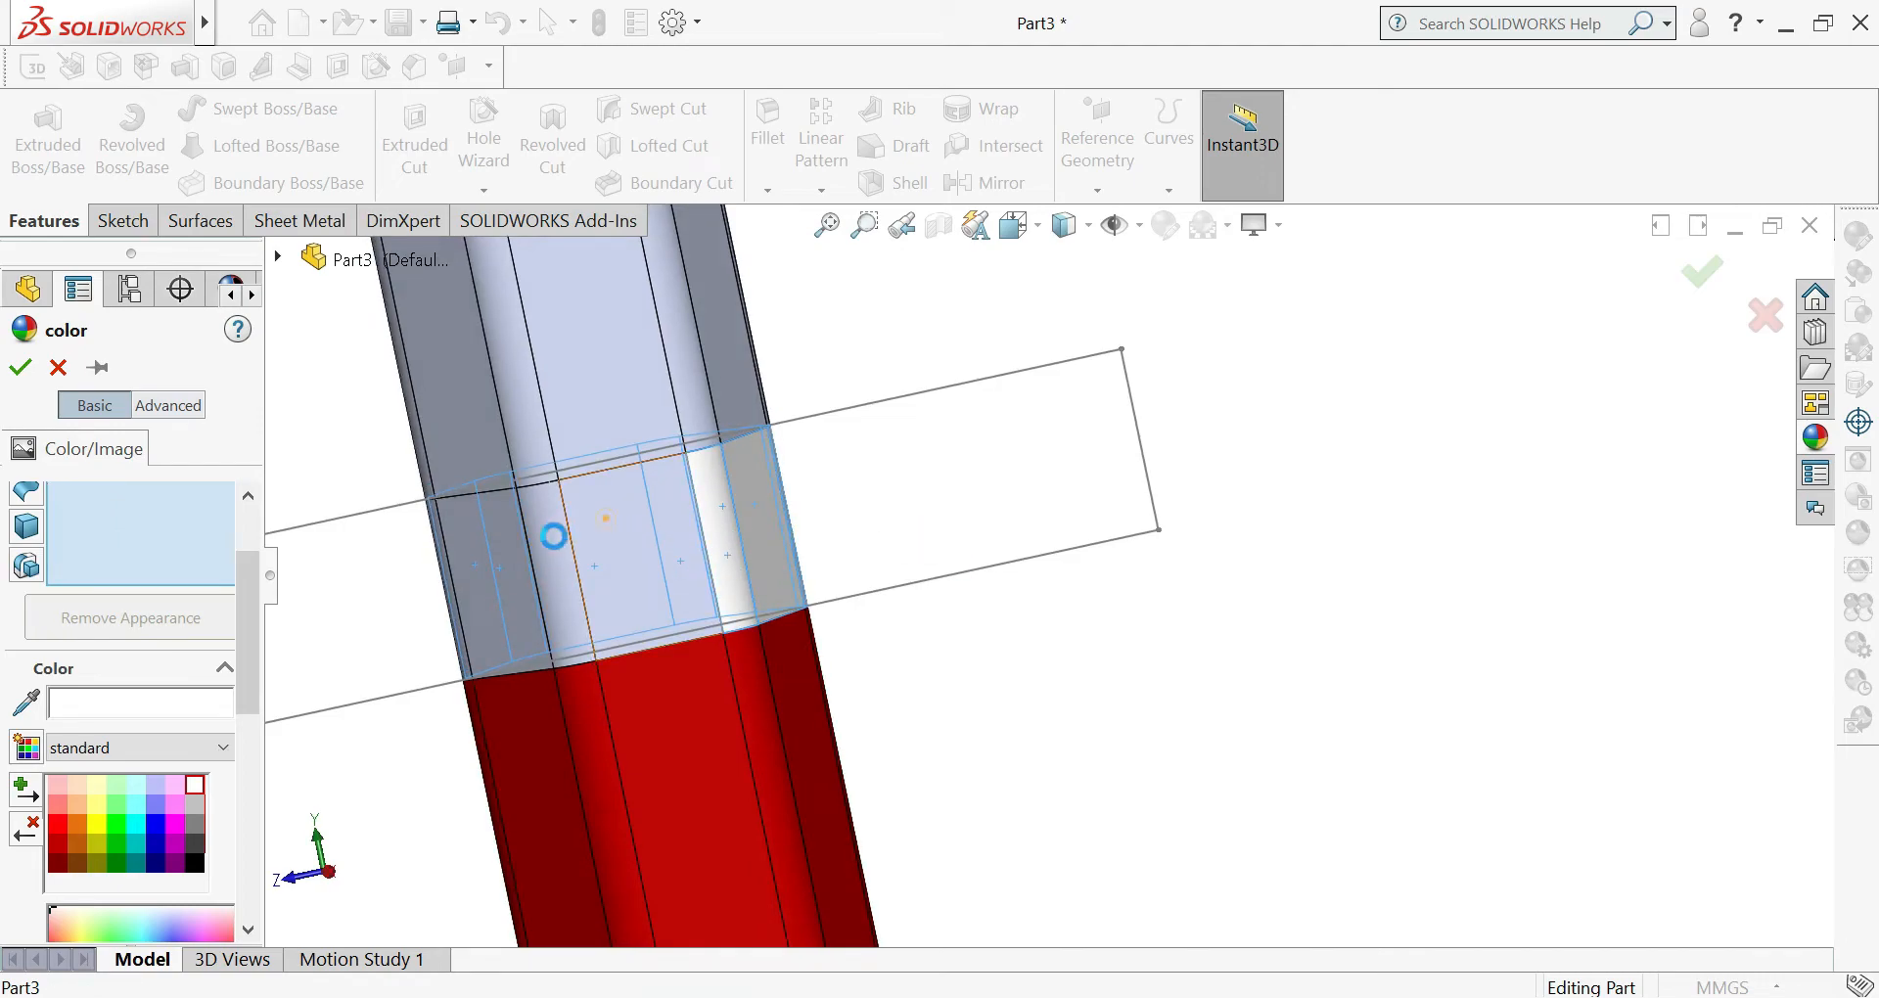
{"action": "left_click", "coordinate": [515, 543]}
{"action": "left_click", "coordinate": [696, 549]}
{"action": "scroll", "coordinate": [1055, 560], "scroll_direction": "up", "scroll_amount": 3}
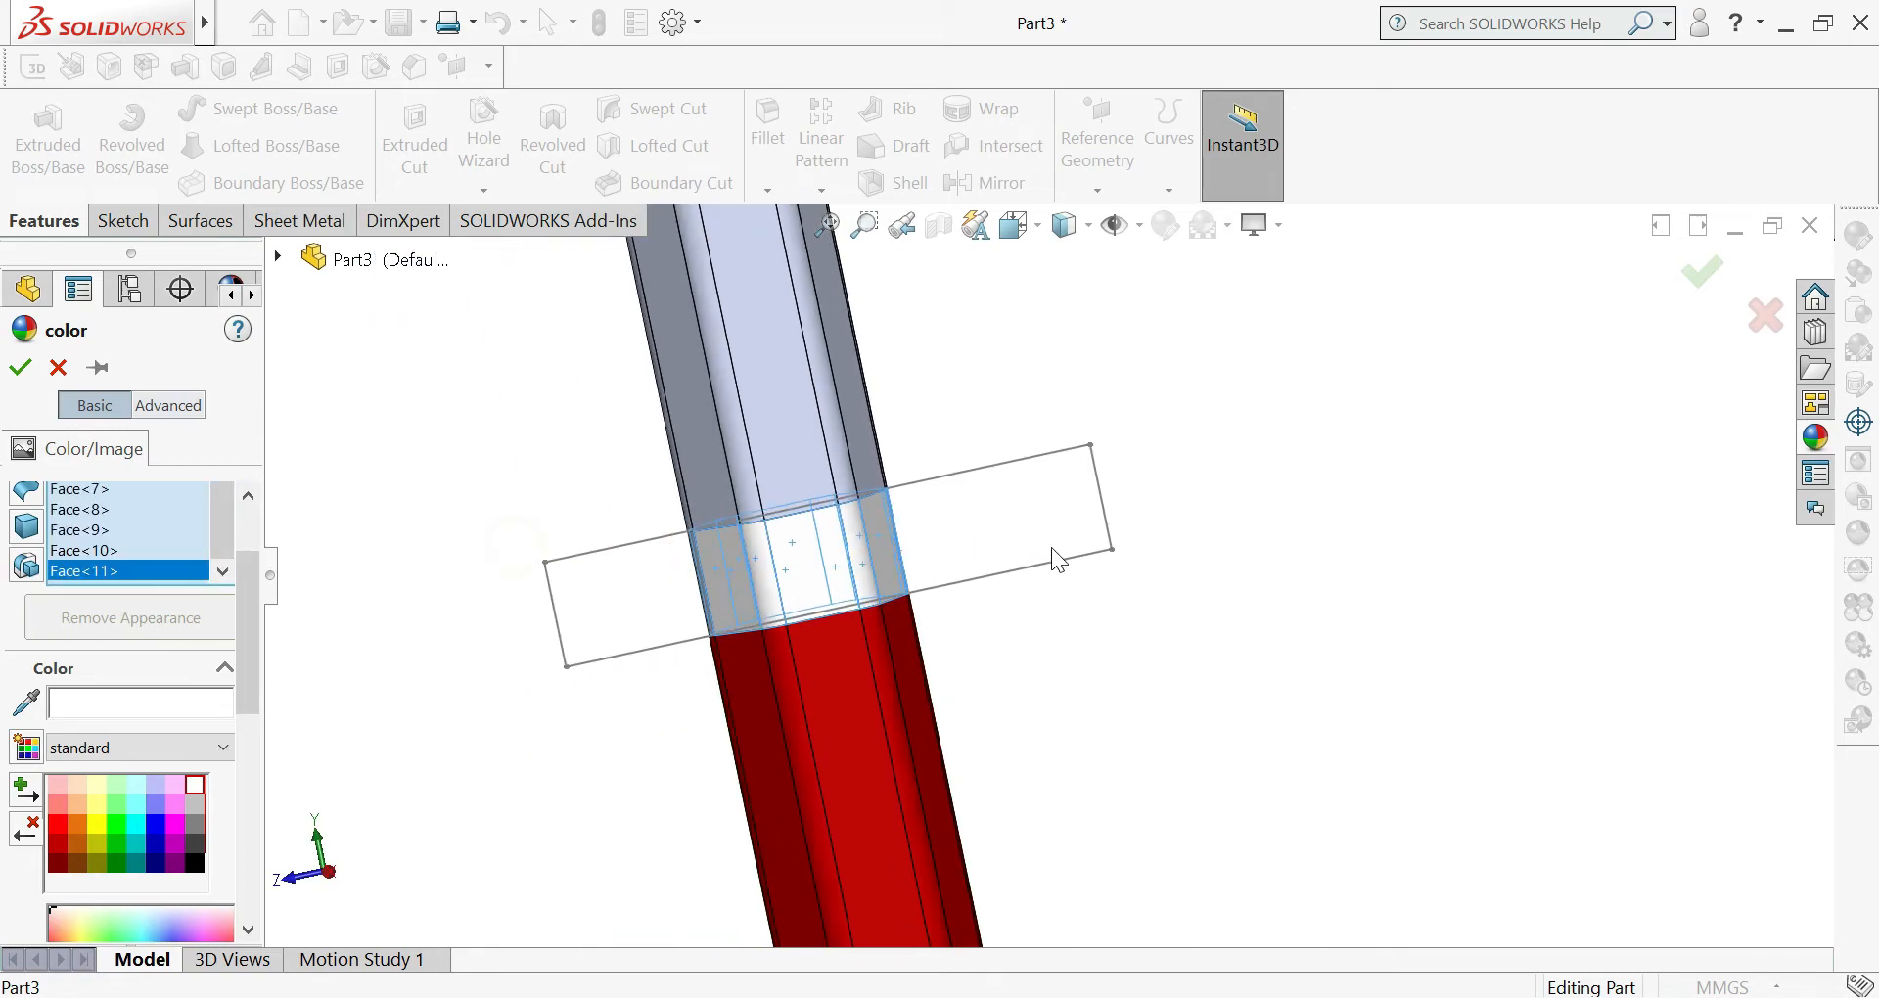
{"action": "middle_click_drag", "start_coordinate": [889, 568], "coordinate": [1044, 512]}
{"action": "scroll", "coordinate": [827, 559], "scroll_direction": "down", "scroll_amount": 5}
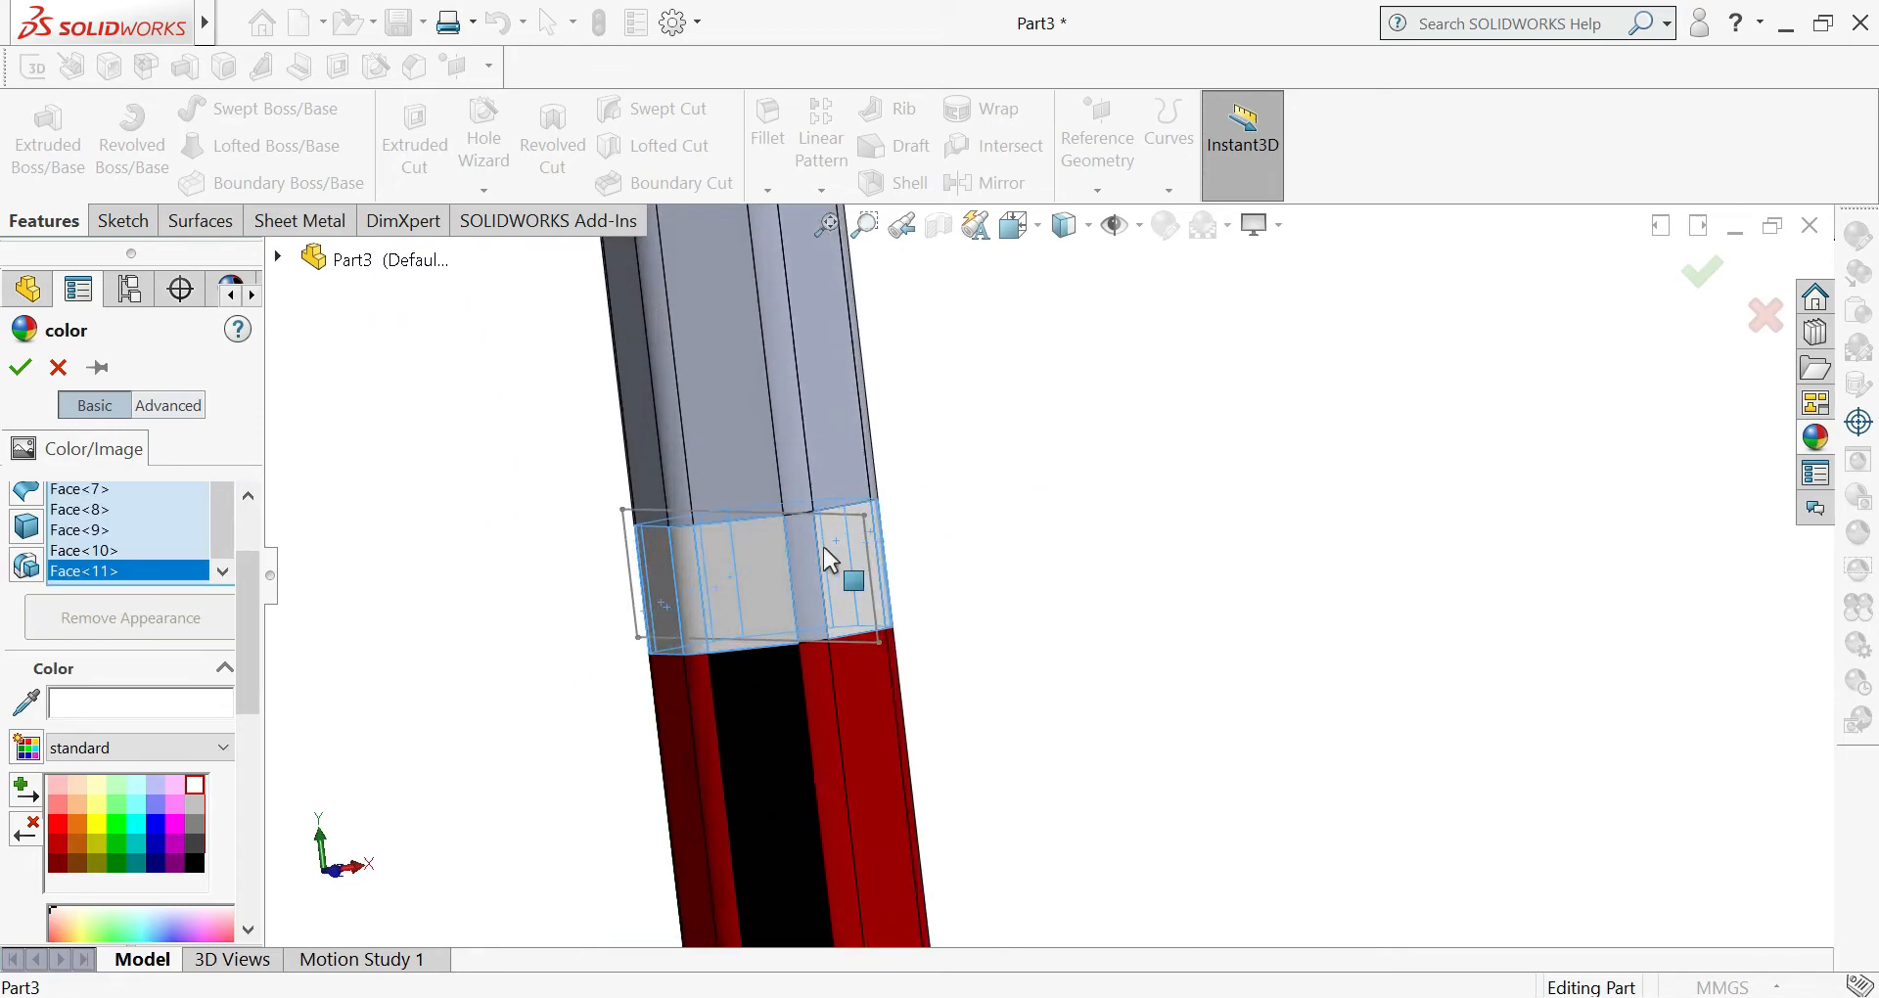
{"action": "left_click", "coordinate": [864, 537]}
{"action": "scroll", "coordinate": [890, 578], "scroll_direction": "up", "scroll_amount": 5}
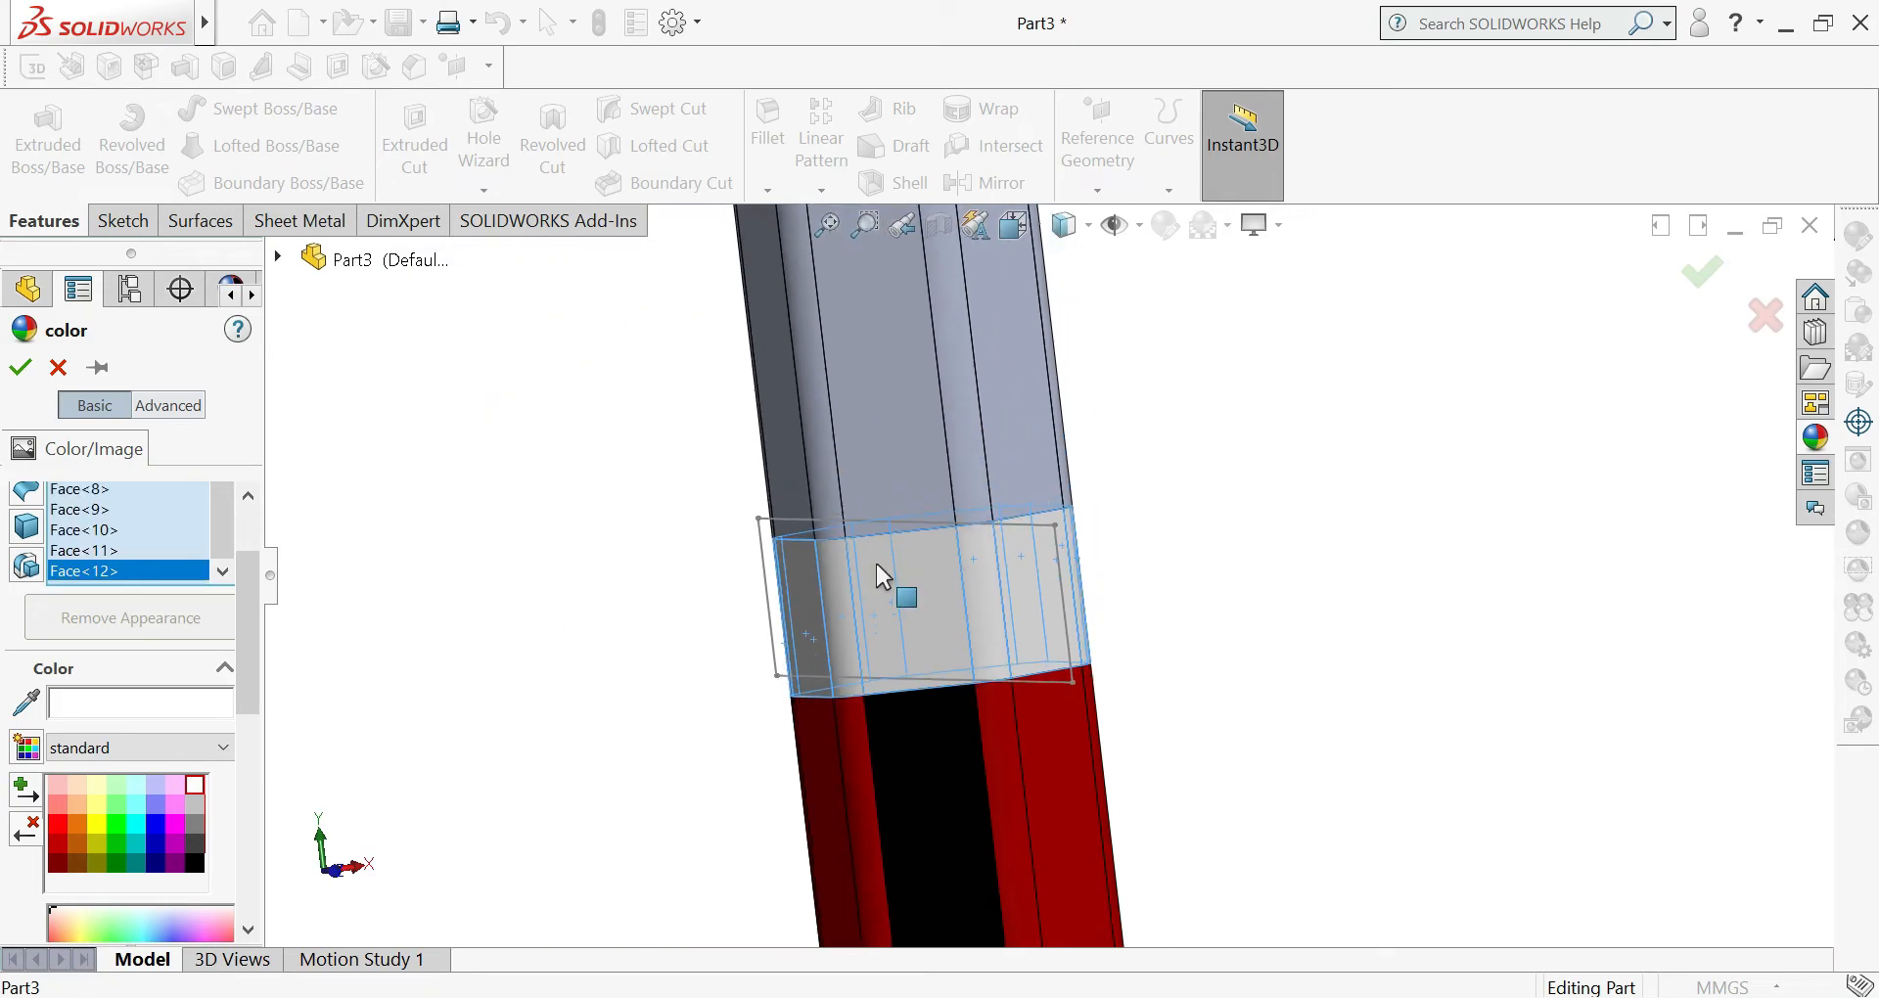
{"action": "left_click", "coordinate": [20, 368]}
- Color one flat side face of the blunt-end section above the white band black from the standard swatches
{"action": "middle_click_drag", "start_coordinate": [524, 565], "coordinate": [879, 602]}
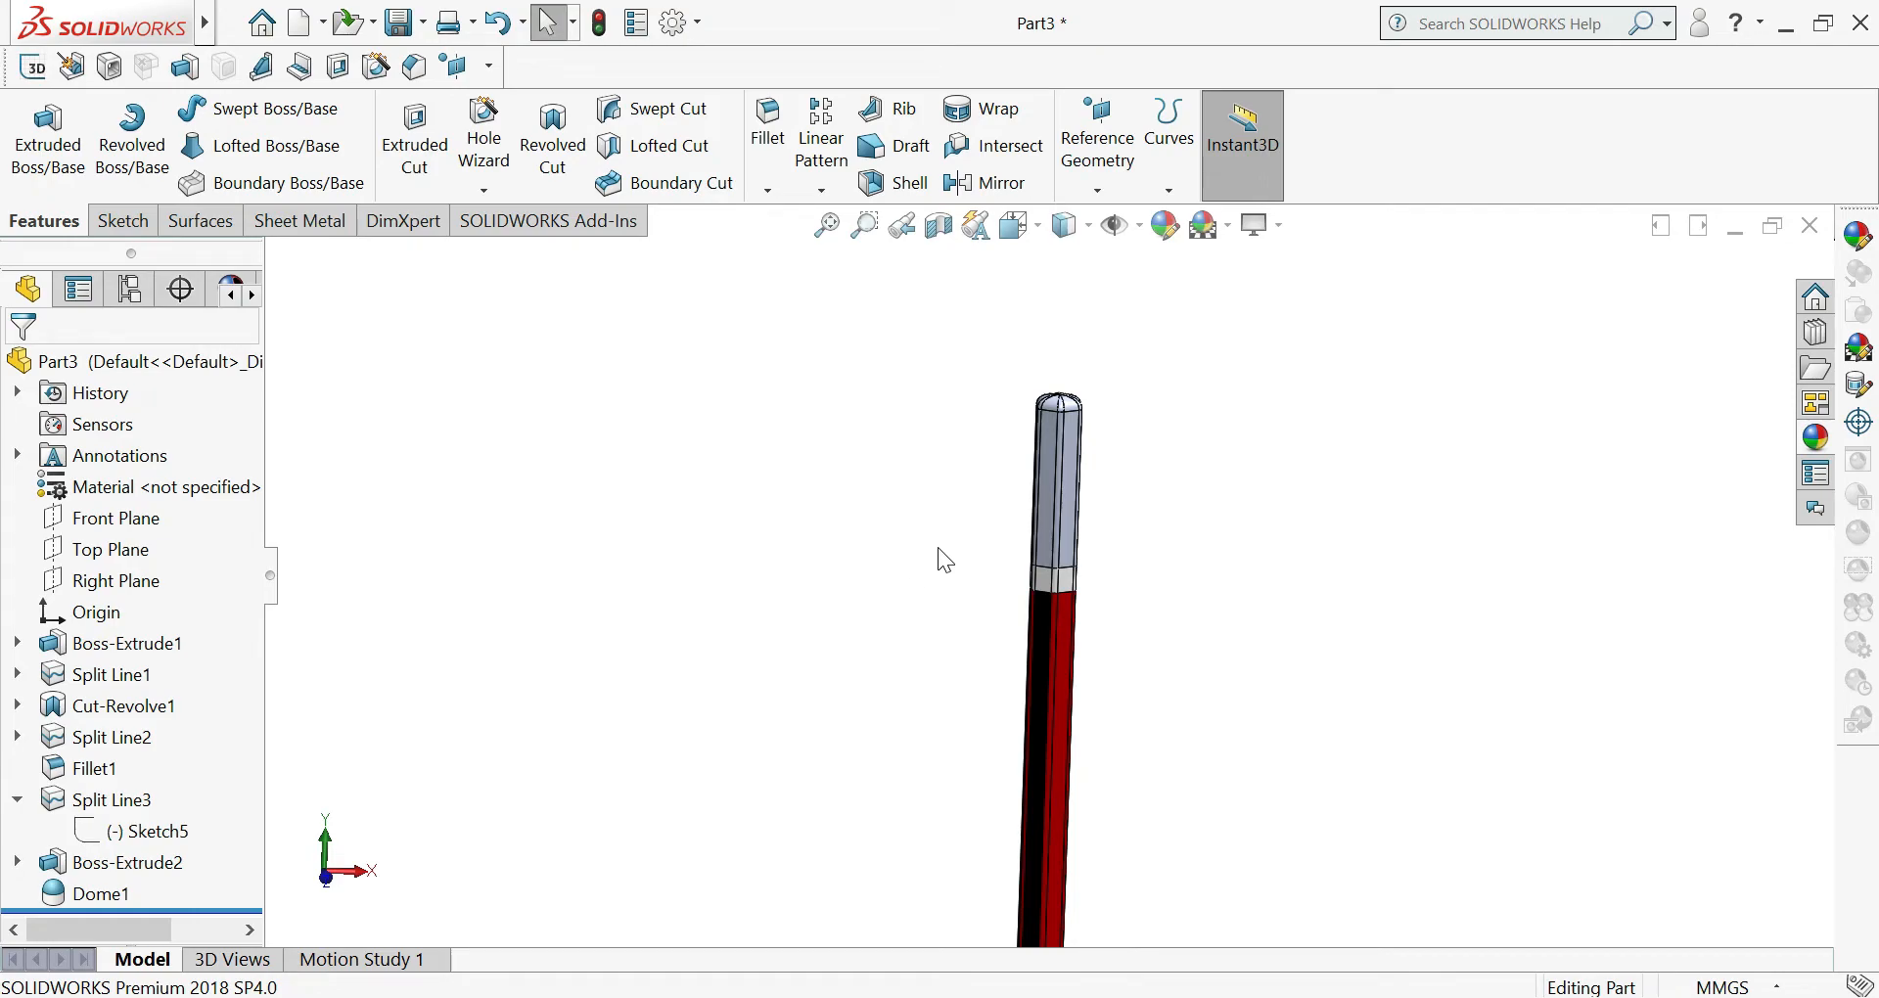
{"action": "scroll", "coordinate": [1163, 442], "scroll_direction": "down", "scroll_amount": 8}
{"action": "left_click", "coordinate": [848, 534]}
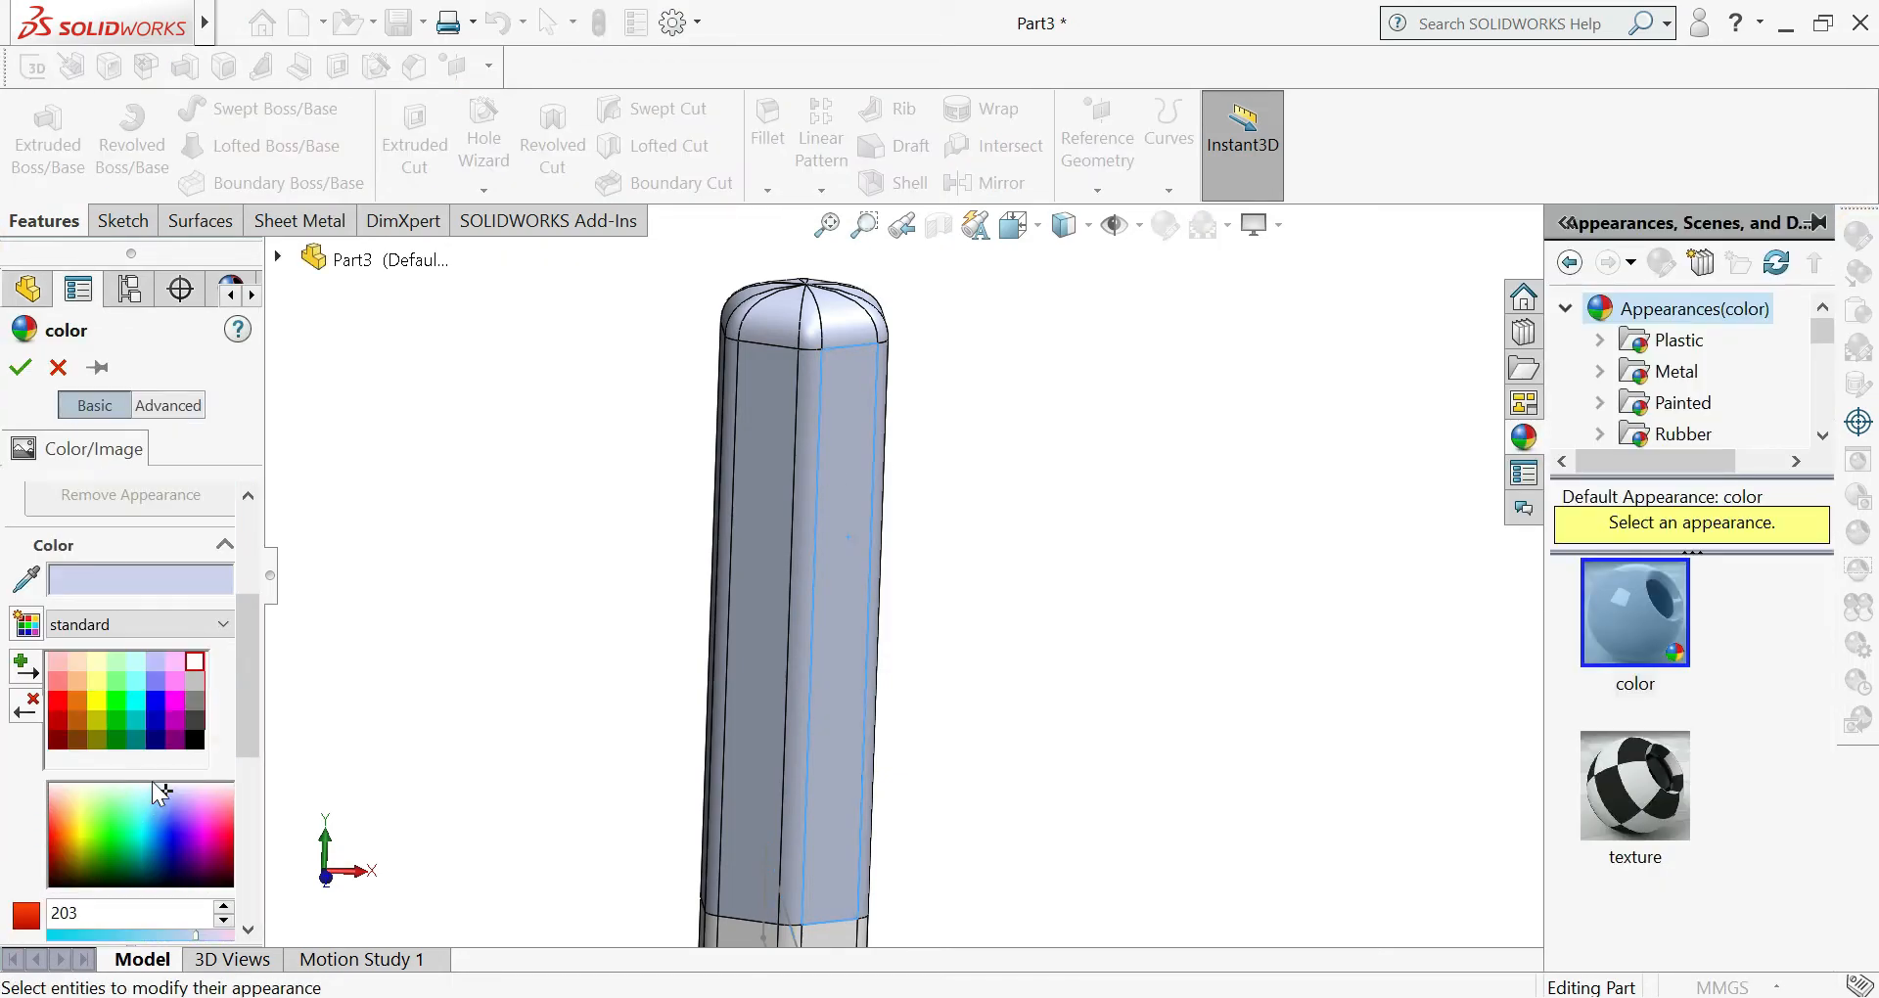
{"action": "left_click", "coordinate": [195, 741]}
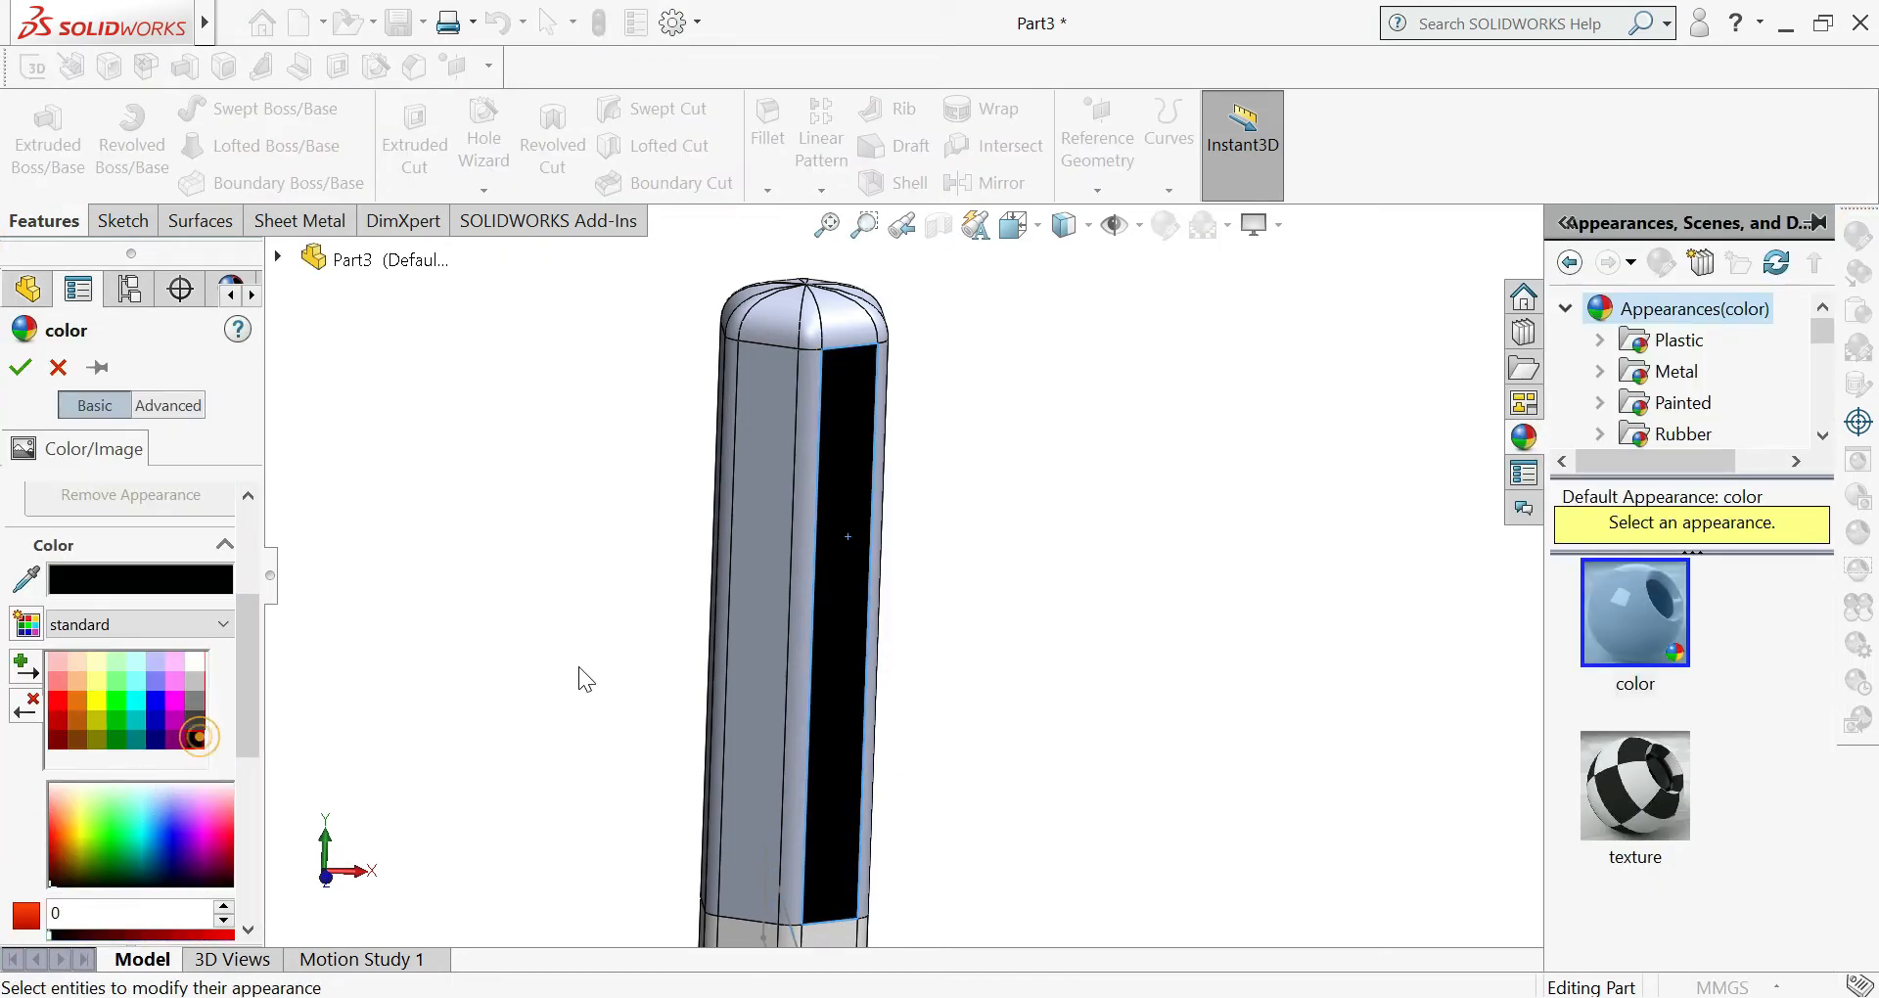
- Extend the black color to the other flat and rounded side faces around the blunt-end section
{"action": "left_click", "coordinate": [795, 642]}
{"action": "left_click", "coordinate": [758, 638]}
{"action": "left_click", "coordinate": [722, 644]}
{"action": "middle_click_drag", "start_coordinate": [743, 657], "coordinate": [511, 615]}
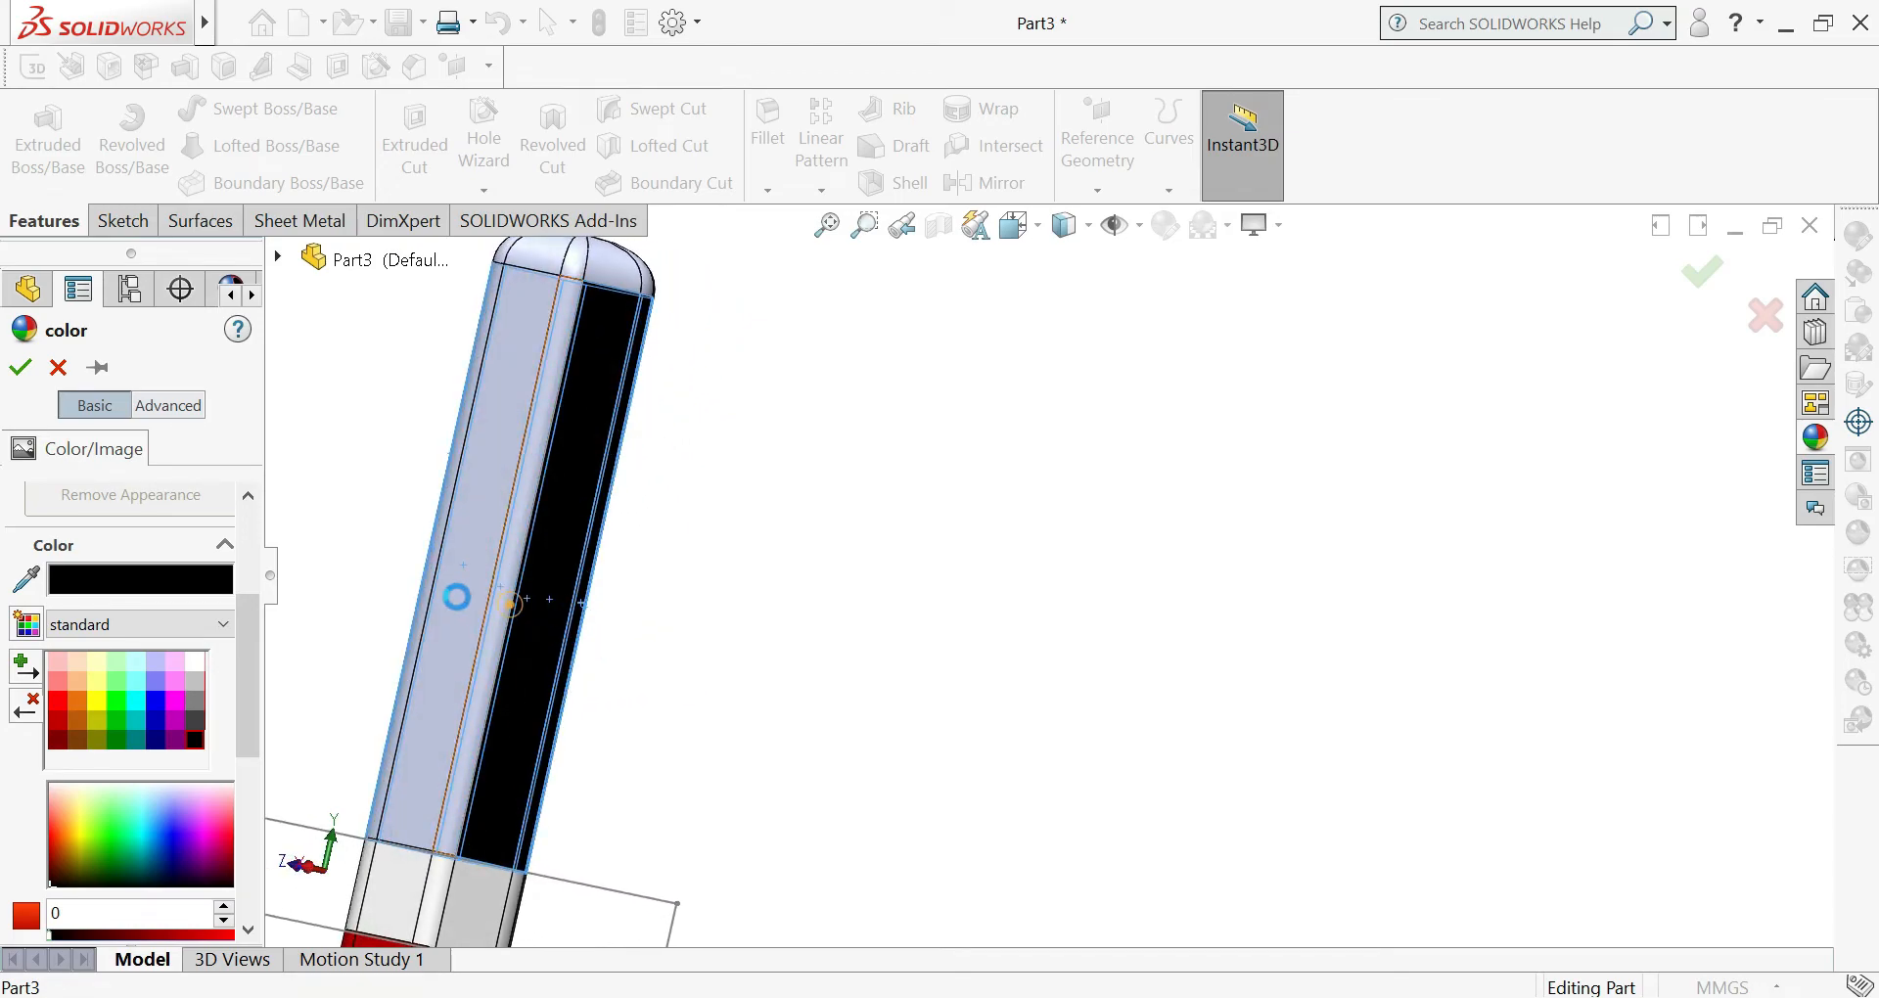
{"action": "left_click", "coordinate": [493, 607]}
{"action": "middle_click_drag", "start_coordinate": [560, 590], "coordinate": [778, 556]}
{"action": "scroll", "coordinate": [441, 571], "scroll_direction": "up", "scroll_amount": 2}
{"action": "scroll", "coordinate": [712, 554], "scroll_direction": "down", "scroll_amount": 3}
{"action": "left_click", "coordinate": [741, 533]}
{"action": "scroll", "coordinate": [738, 566], "scroll_direction": "up", "scroll_amount": 3}
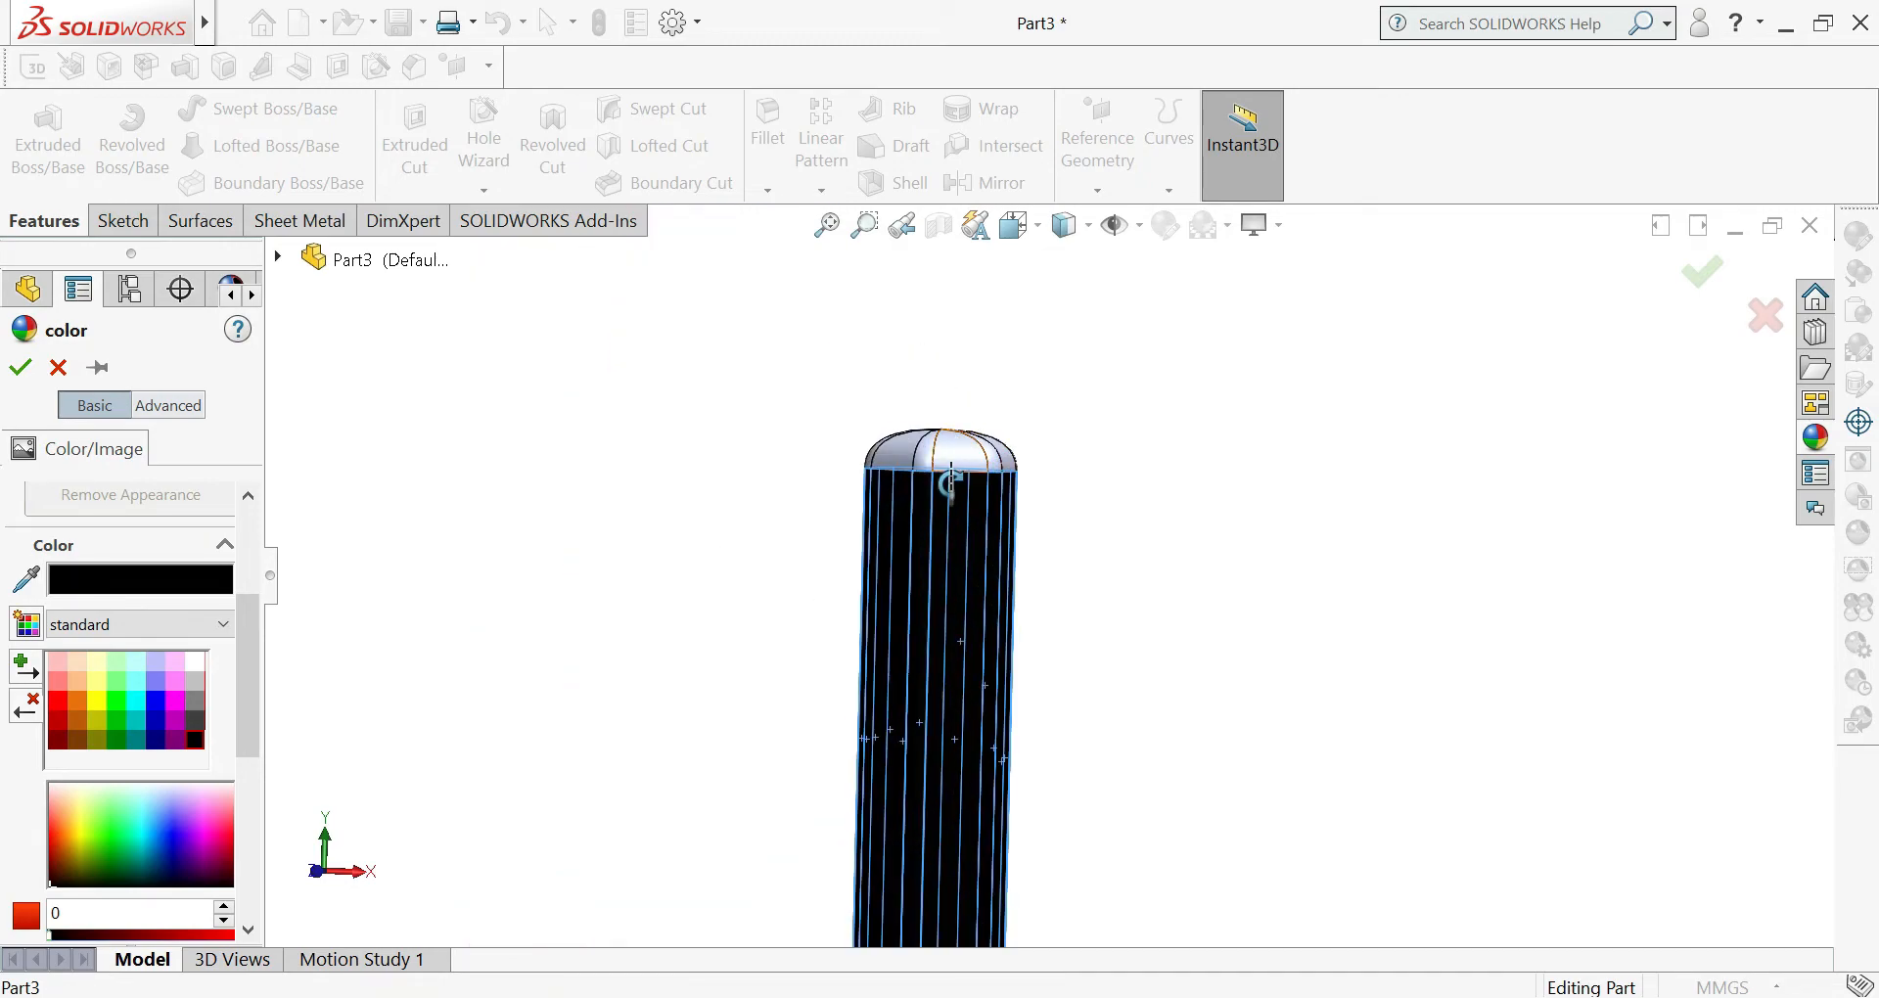
- Extend the black color to all the flat and rounded segments of the domed blunt end and apply it
{"action": "middle_click_drag", "start_coordinate": [950, 484], "coordinate": [1003, 548]}
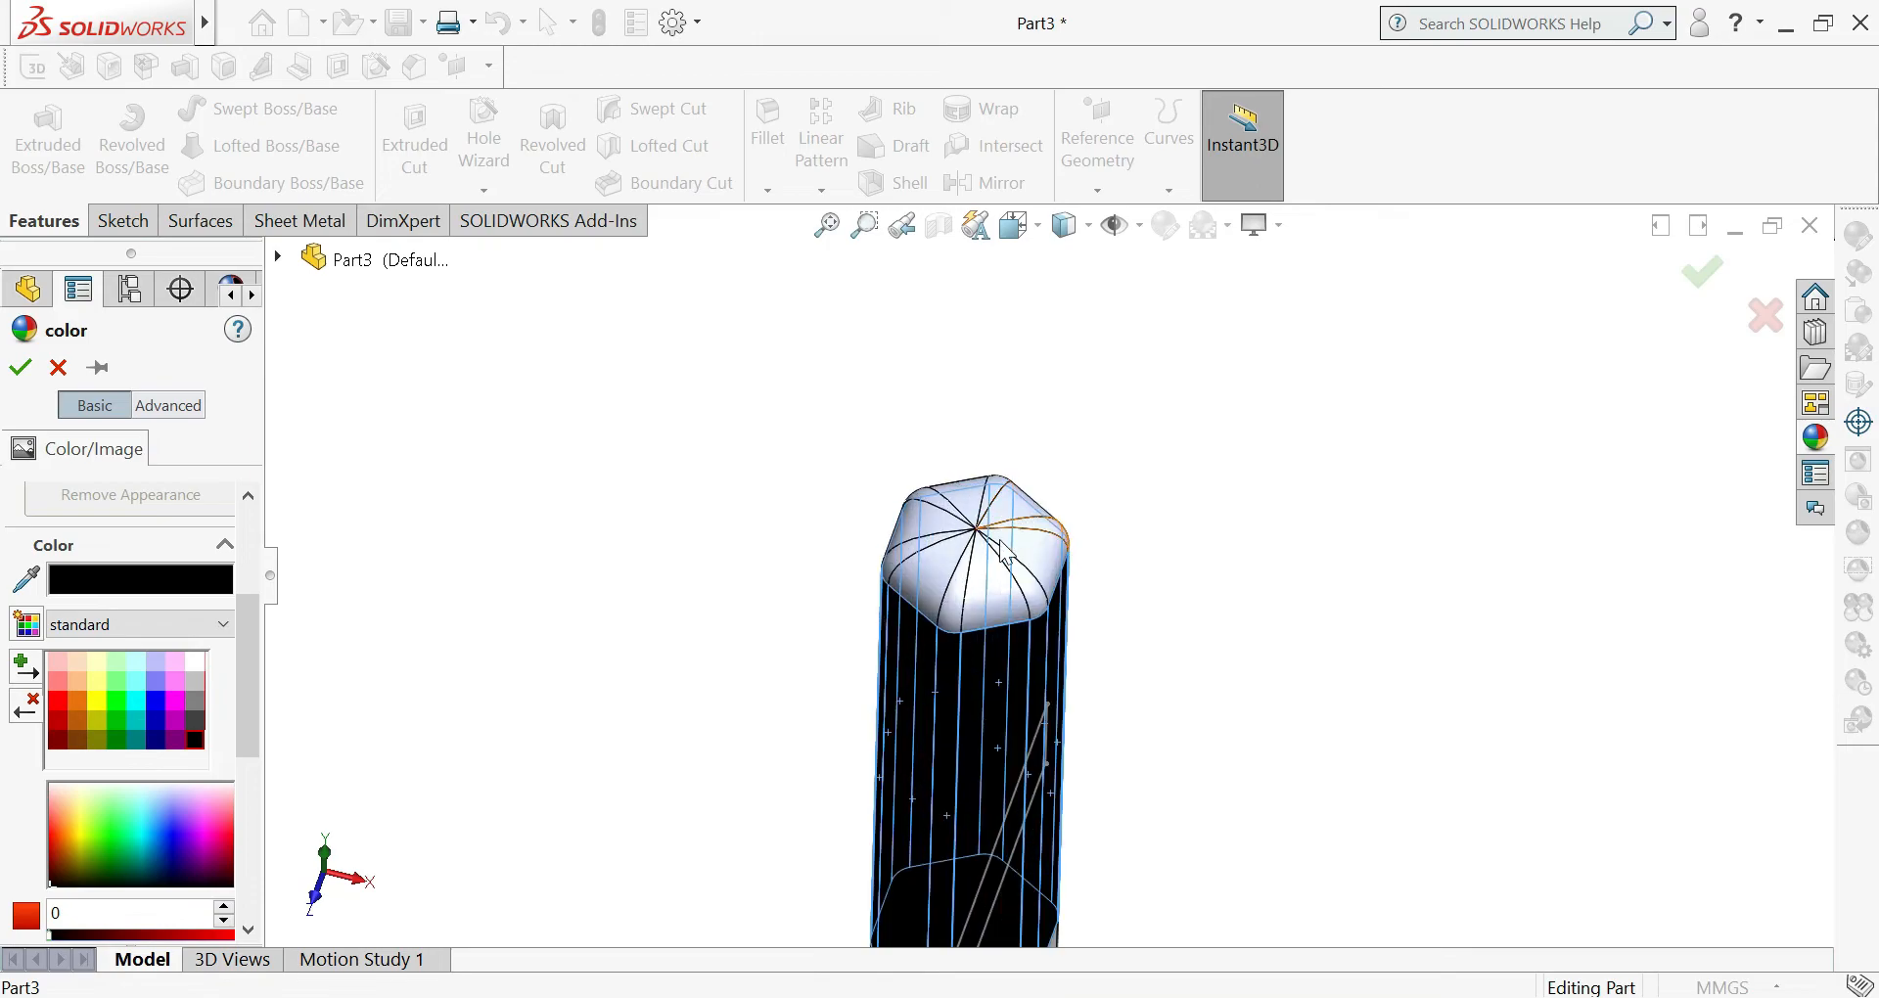
{"action": "scroll", "coordinate": [1000, 548], "scroll_direction": "down", "scroll_amount": 3}
{"action": "left_click", "coordinate": [947, 621]}
{"action": "left_click", "coordinate": [918, 637]}
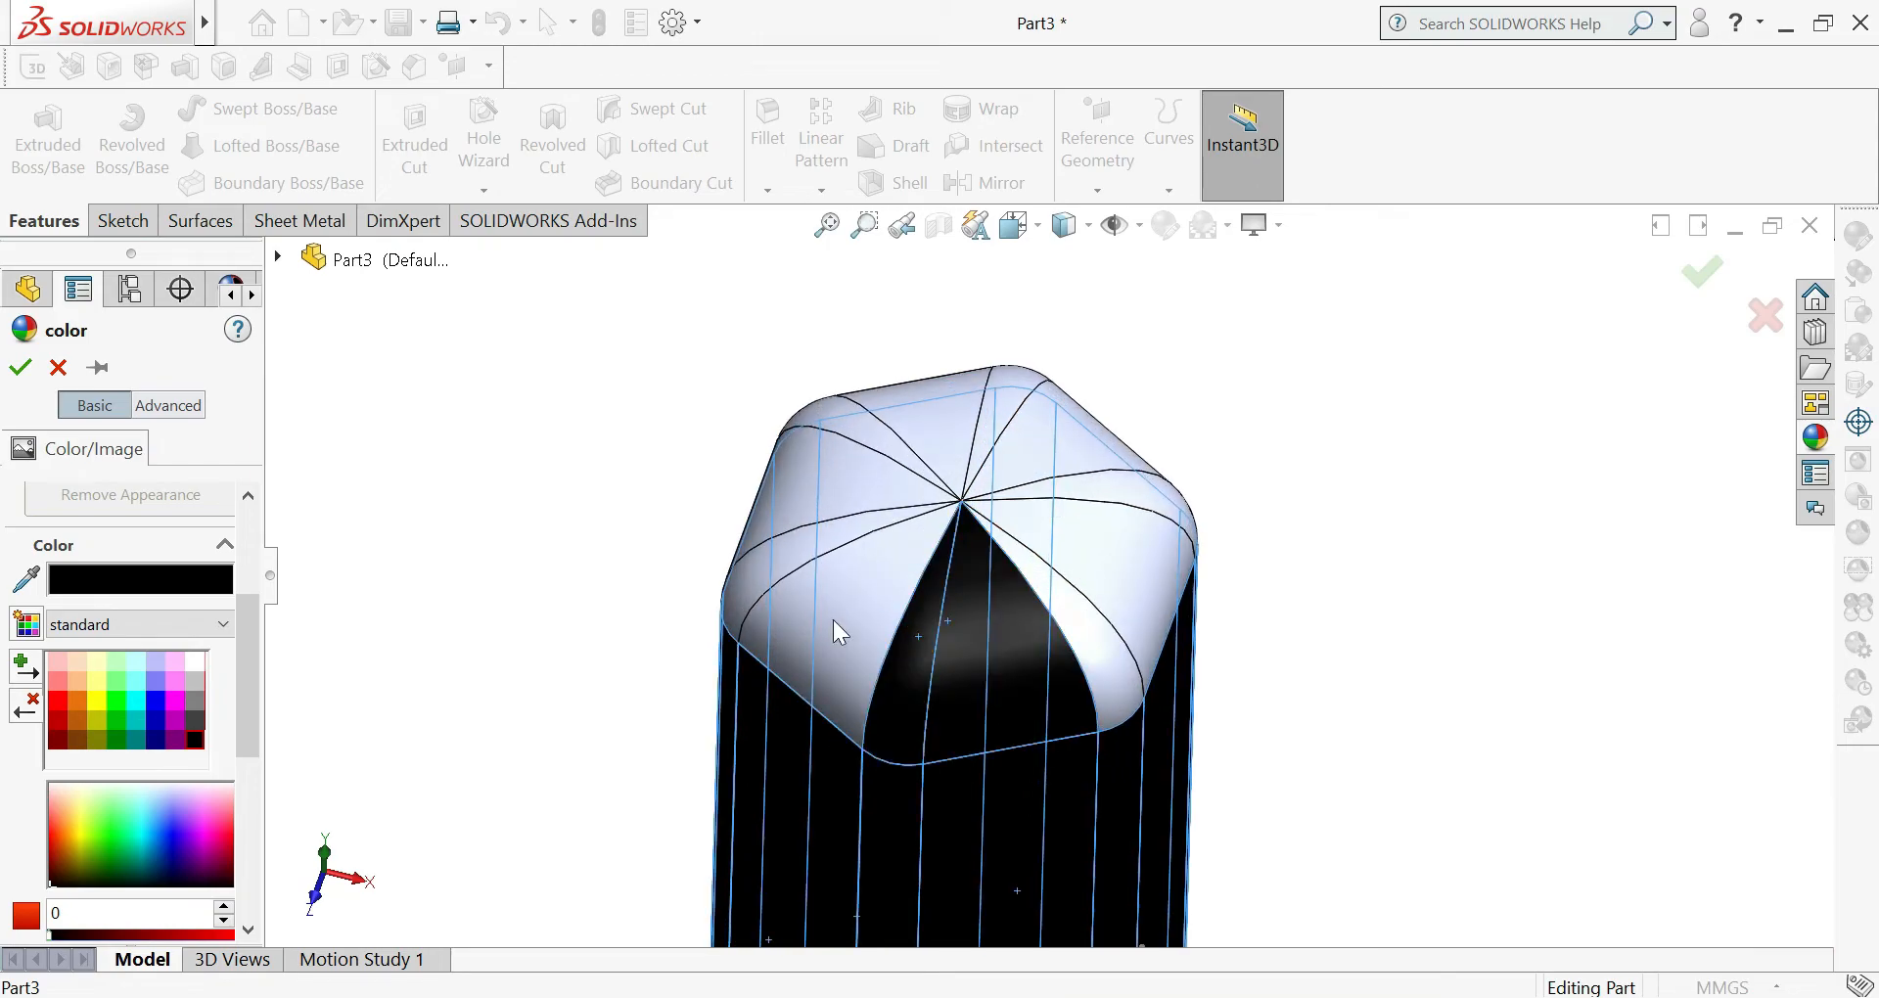
{"action": "left_click", "coordinate": [834, 619]}
{"action": "left_click", "coordinate": [861, 465]}
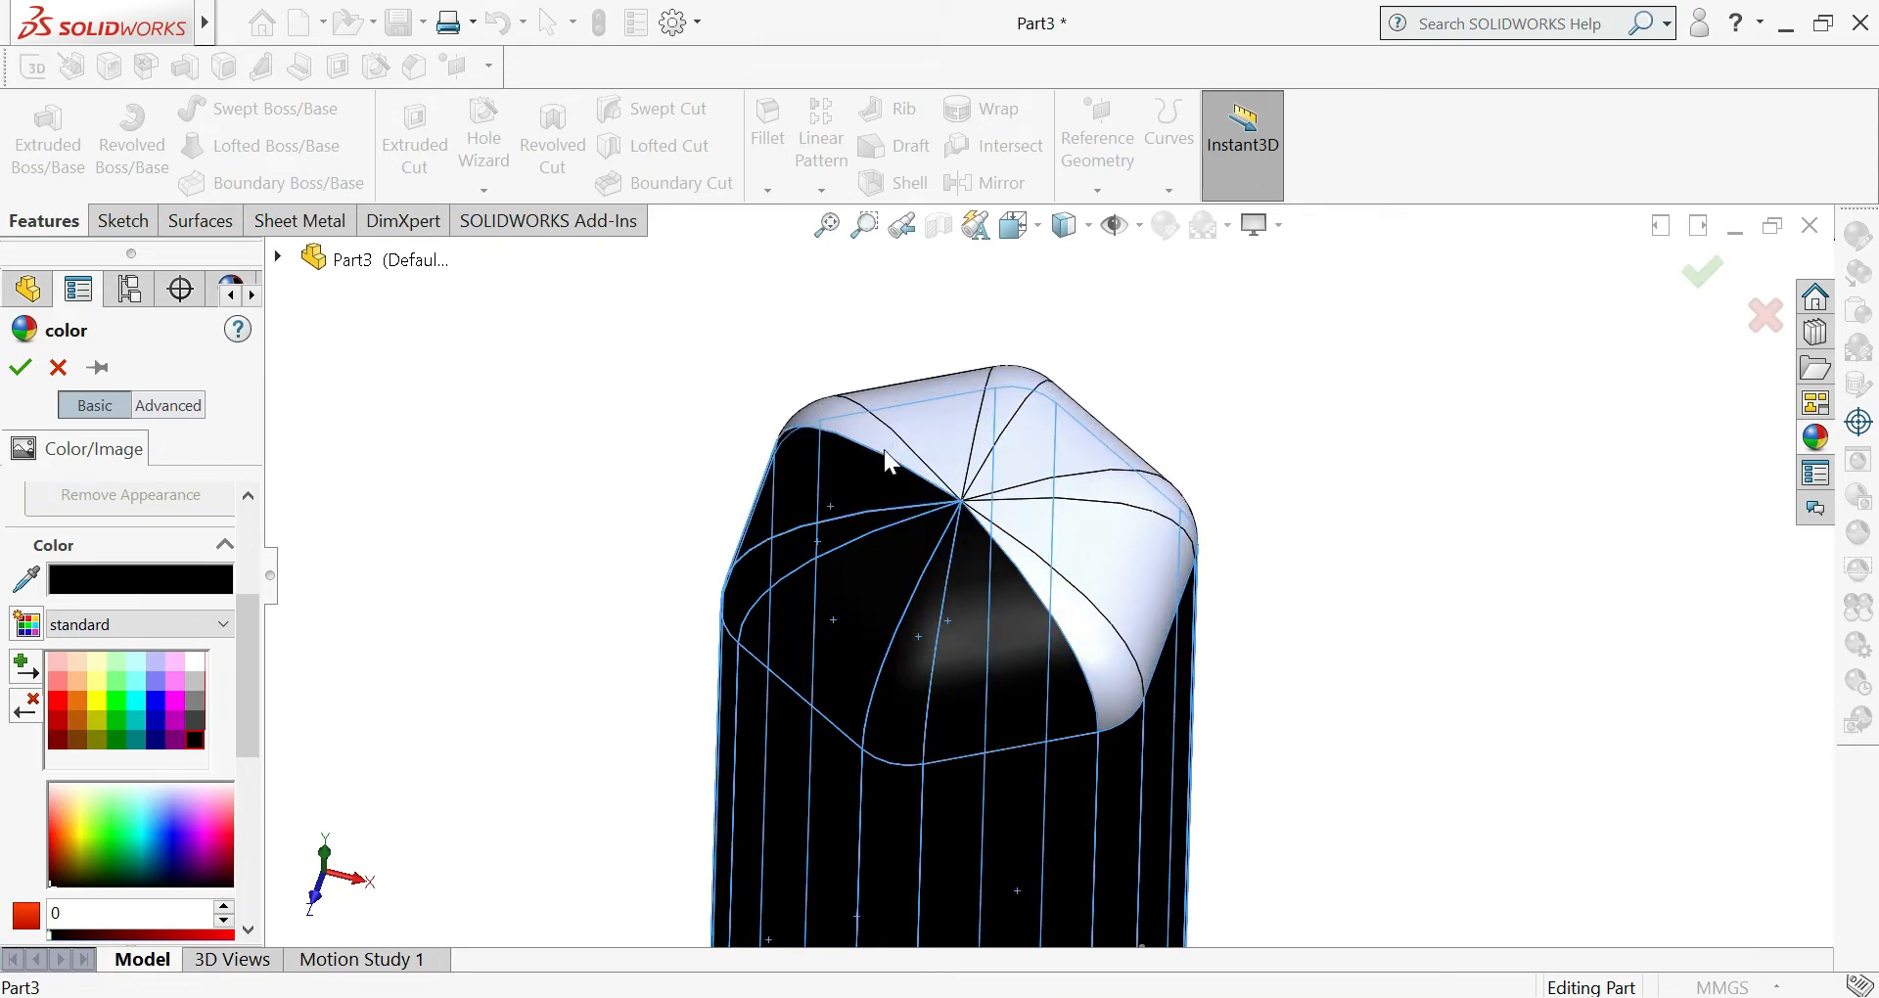
{"action": "left_click", "coordinate": [884, 449]}
{"action": "left_click", "coordinate": [986, 417]}
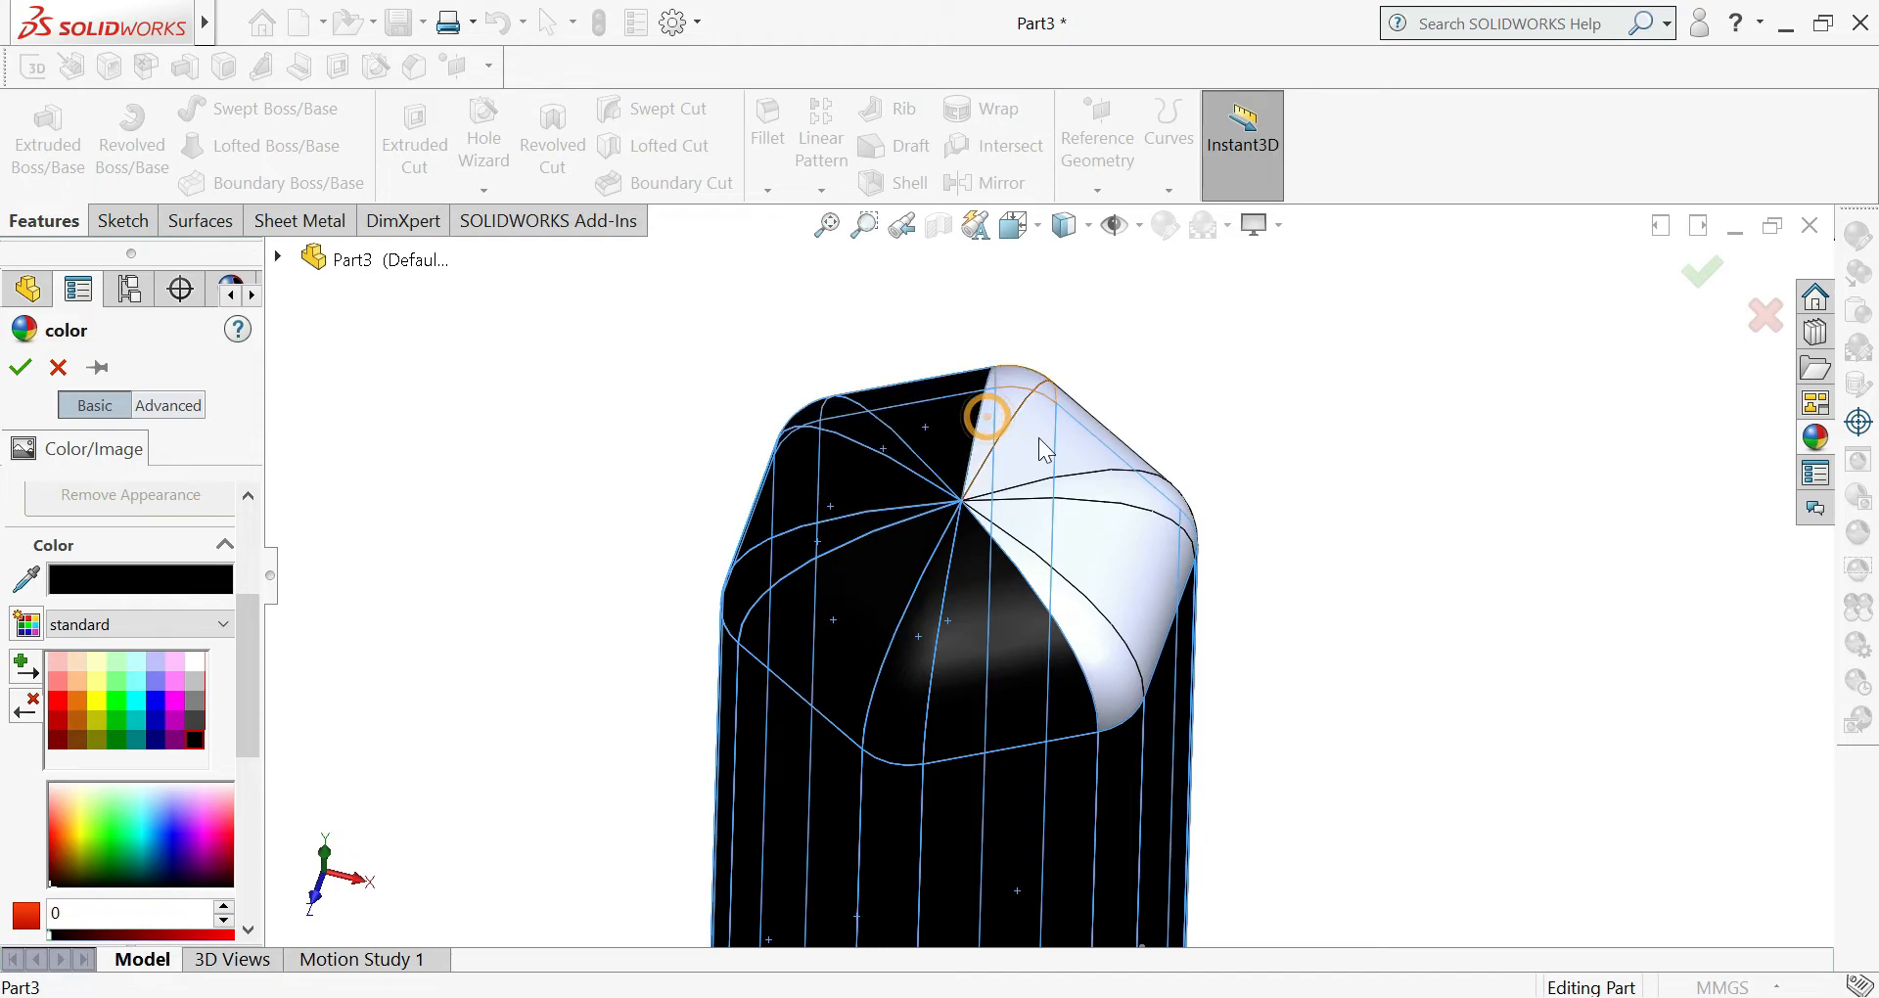
{"action": "left_click", "coordinate": [1039, 440]}
{"action": "left_click", "coordinate": [1070, 539]}
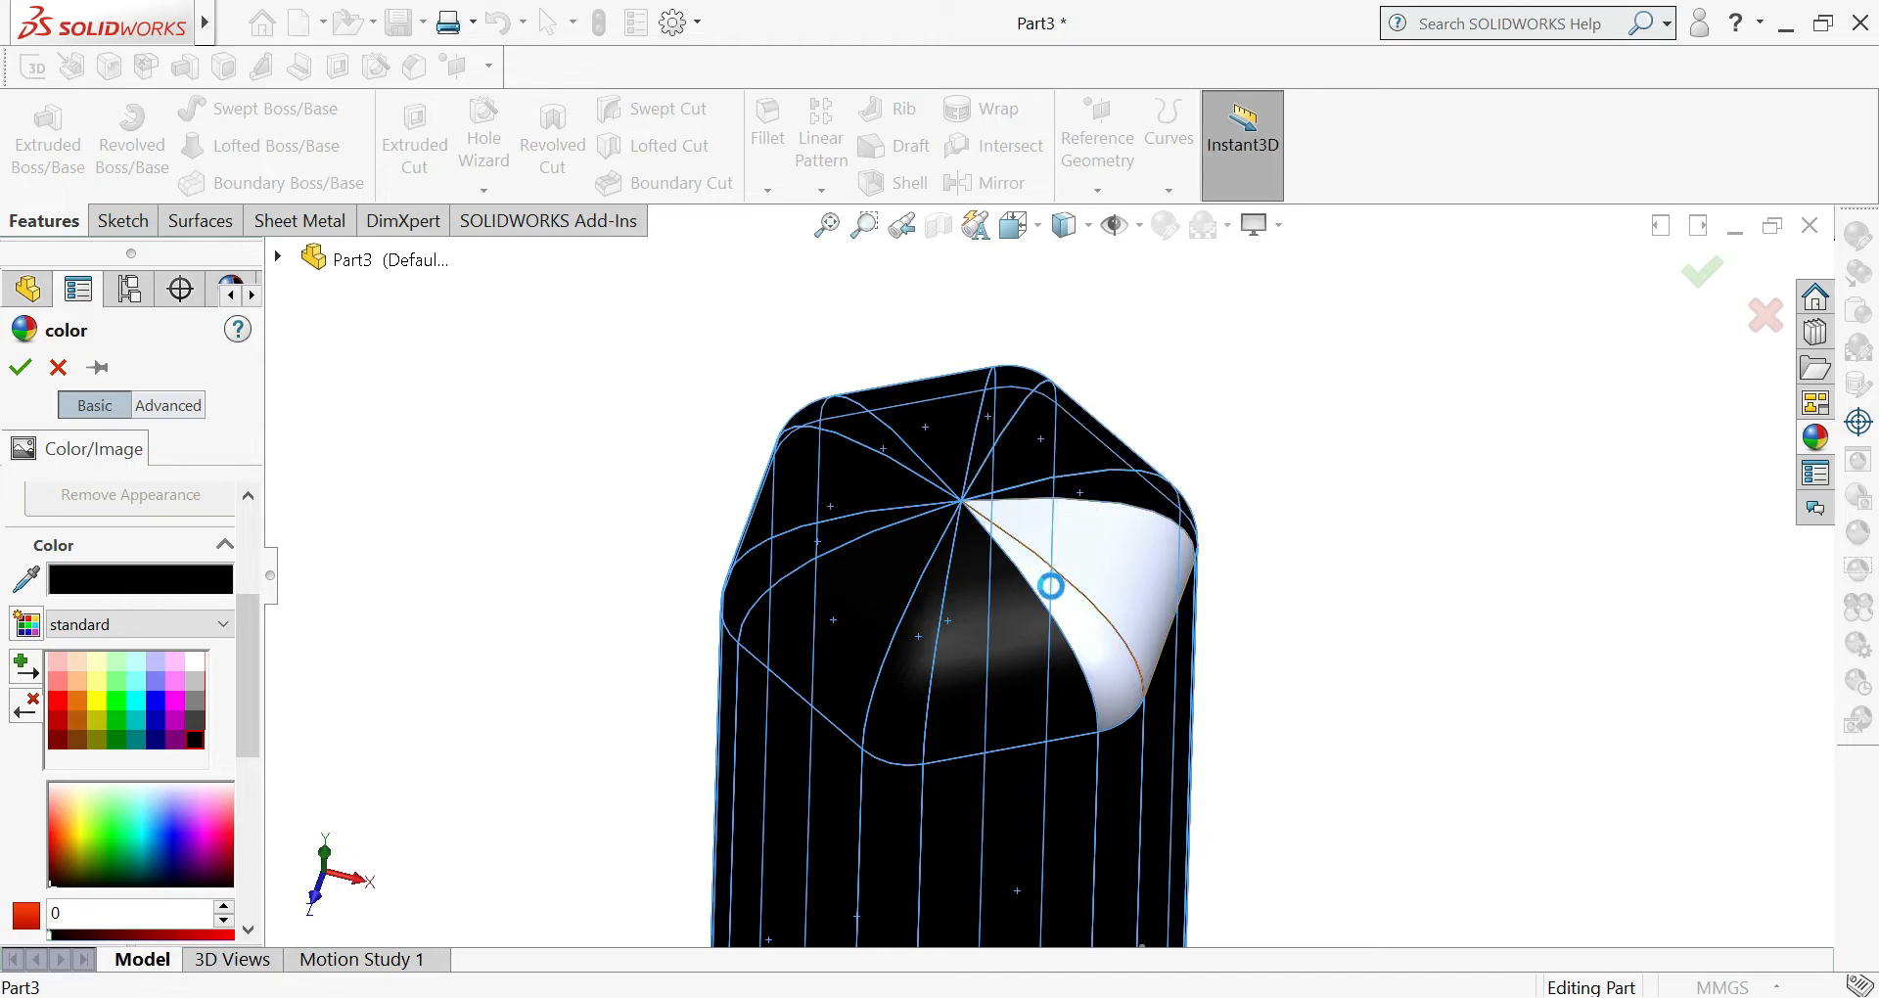
{"action": "left_click", "coordinate": [1051, 585]}
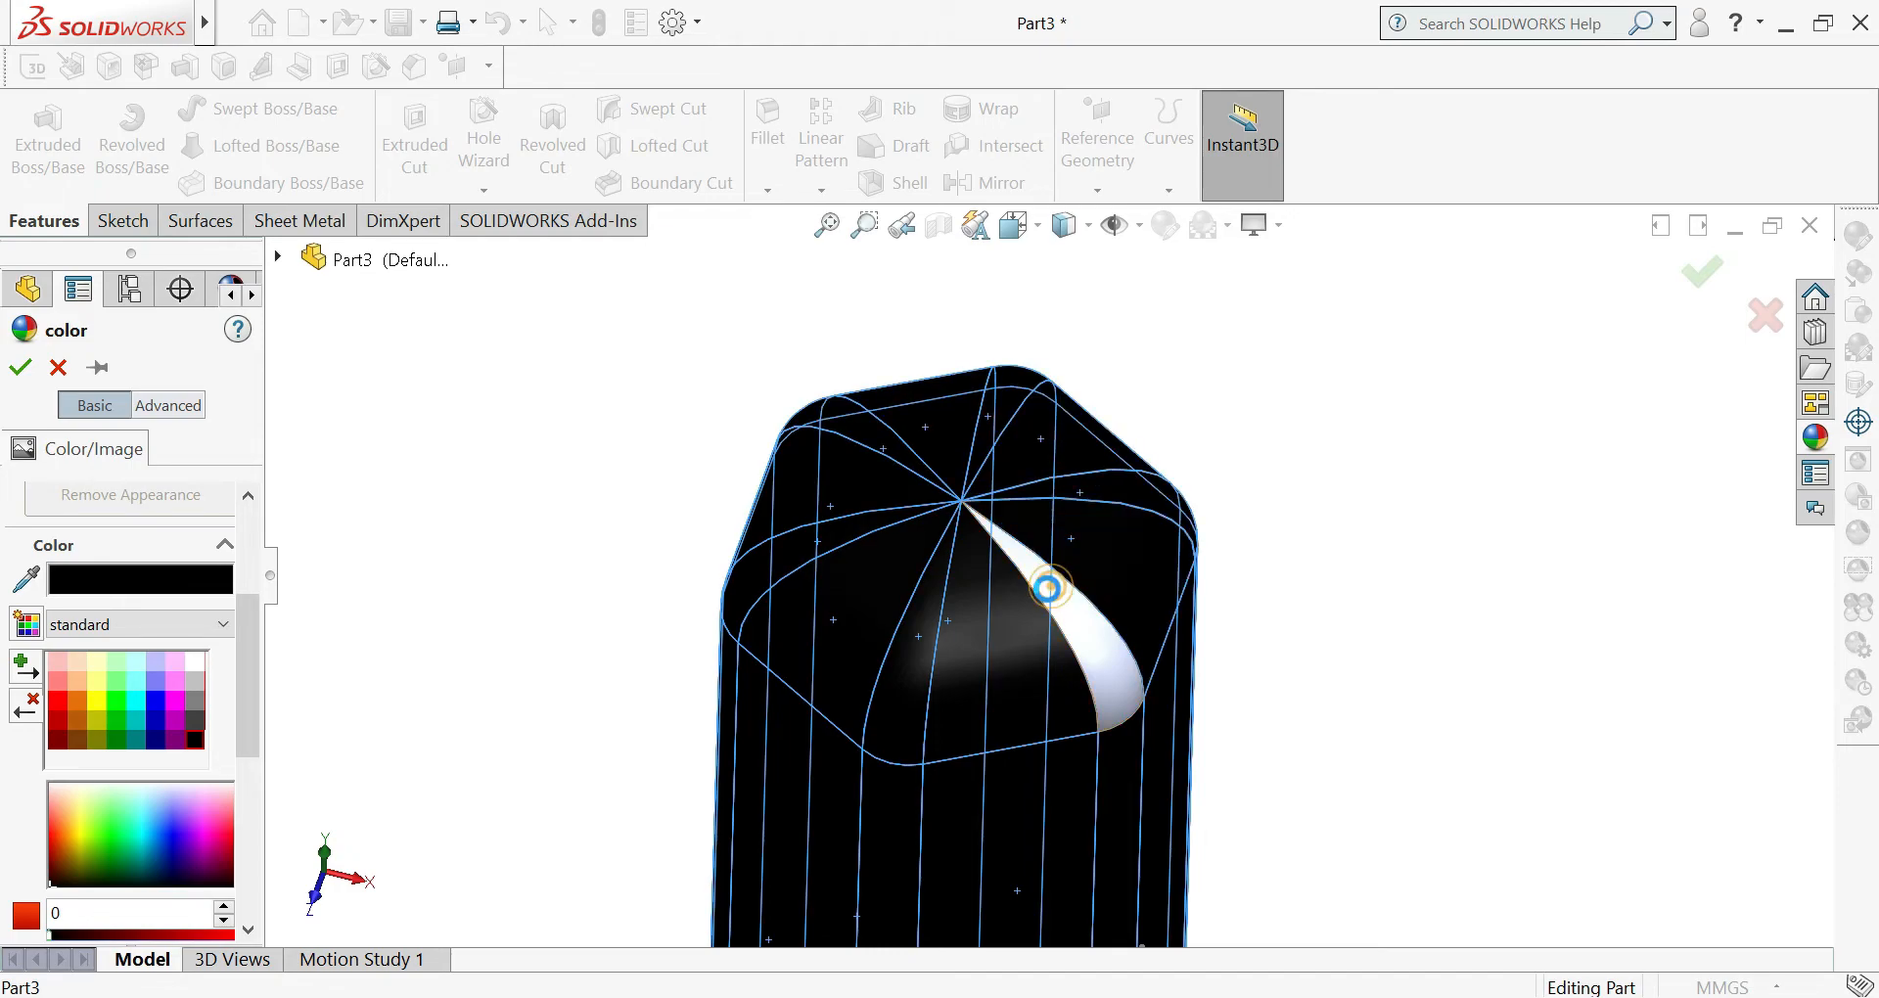
{"action": "left_click", "coordinate": [21, 369]}
- Start a Rotate model animation of the whole pencil in Motion Study 1 using the Animation Wizard
{"action": "key", "text": "f"}
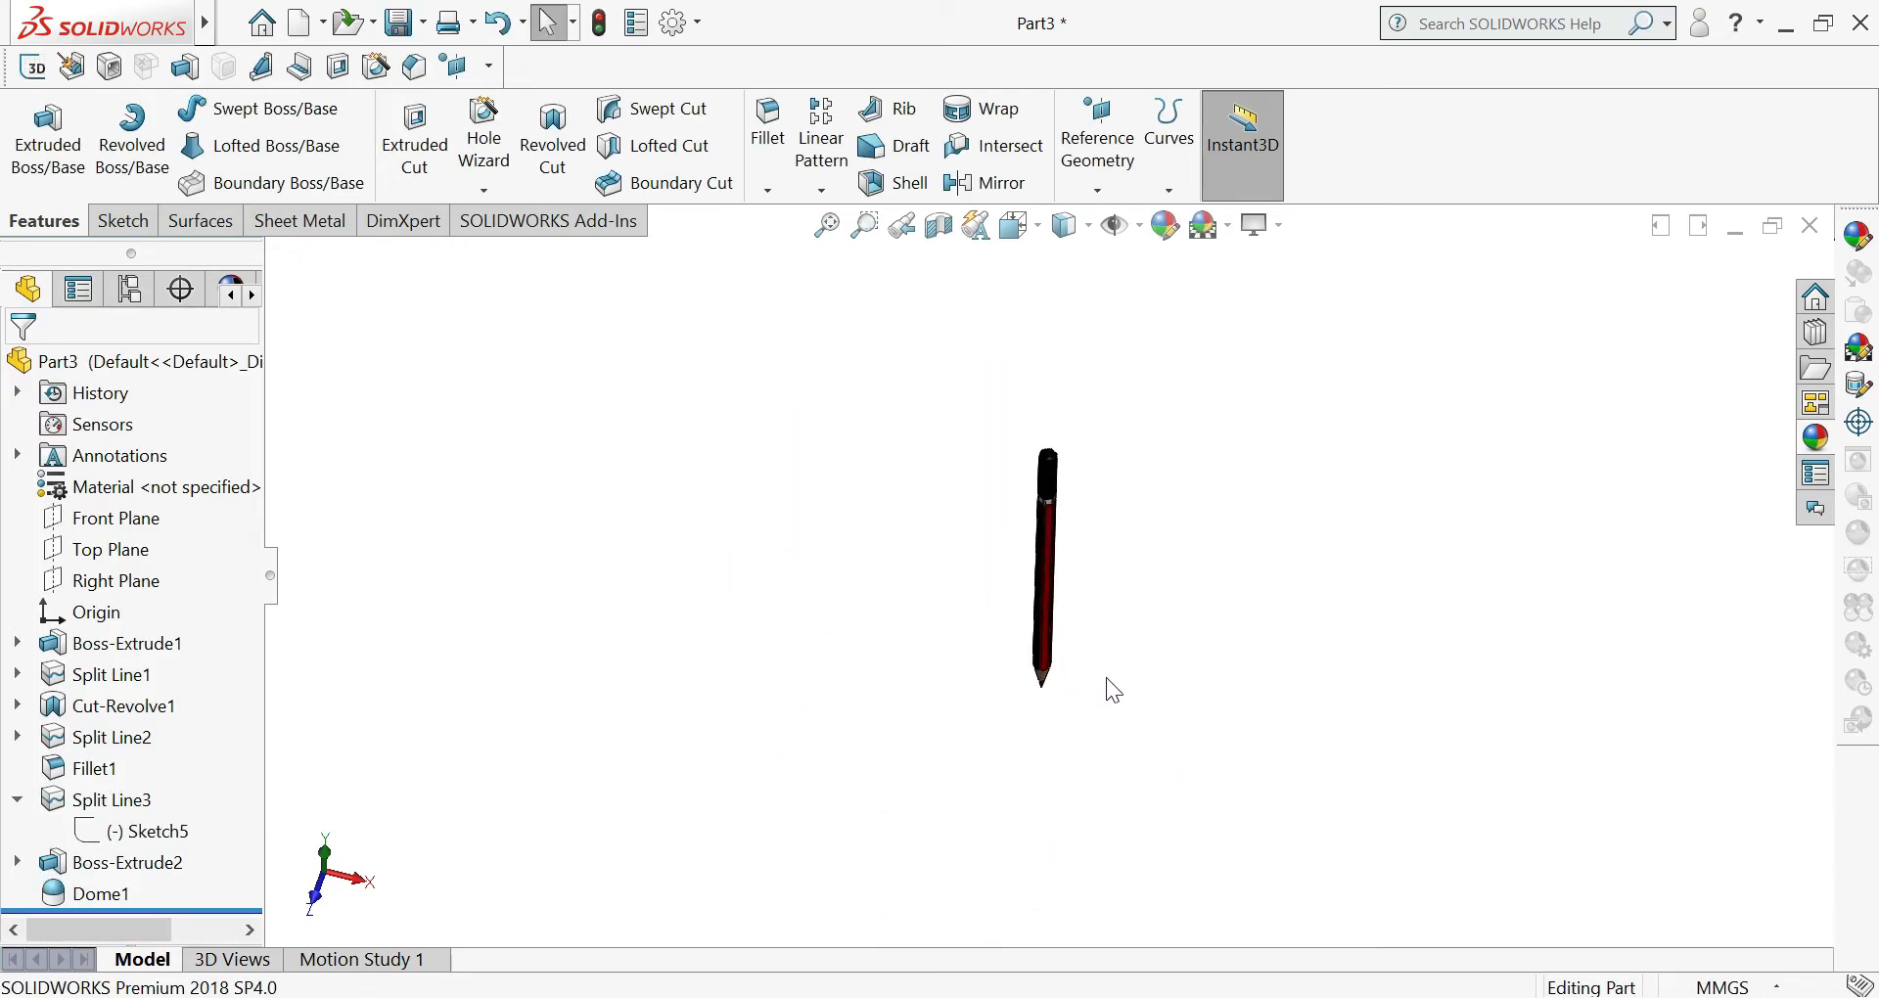
{"action": "mouse_move", "coordinate": [1106, 677]}
{"action": "middle_mouse_down"}
{"action": "mouse_move", "coordinate": [1116, 523]}
{"action": "mouse_move", "coordinate": [1049, 508]}
{"action": "mouse_move", "coordinate": [1018, 537]}
{"action": "mouse_move", "coordinate": [922, 347]}
{"action": "middle_mouse_up"}
{"action": "scroll", "coordinate": [1120, 456], "scroll_direction": "down", "scroll_amount": 4}
{"action": "mouse_move", "coordinate": [1029, 644]}
{"action": "middle_mouse_down"}
{"action": "mouse_move", "coordinate": [977, 490]}
{"action": "mouse_move", "coordinate": [1048, 626]}
{"action": "mouse_move", "coordinate": [1104, 630]}
{"action": "middle_mouse_up"}
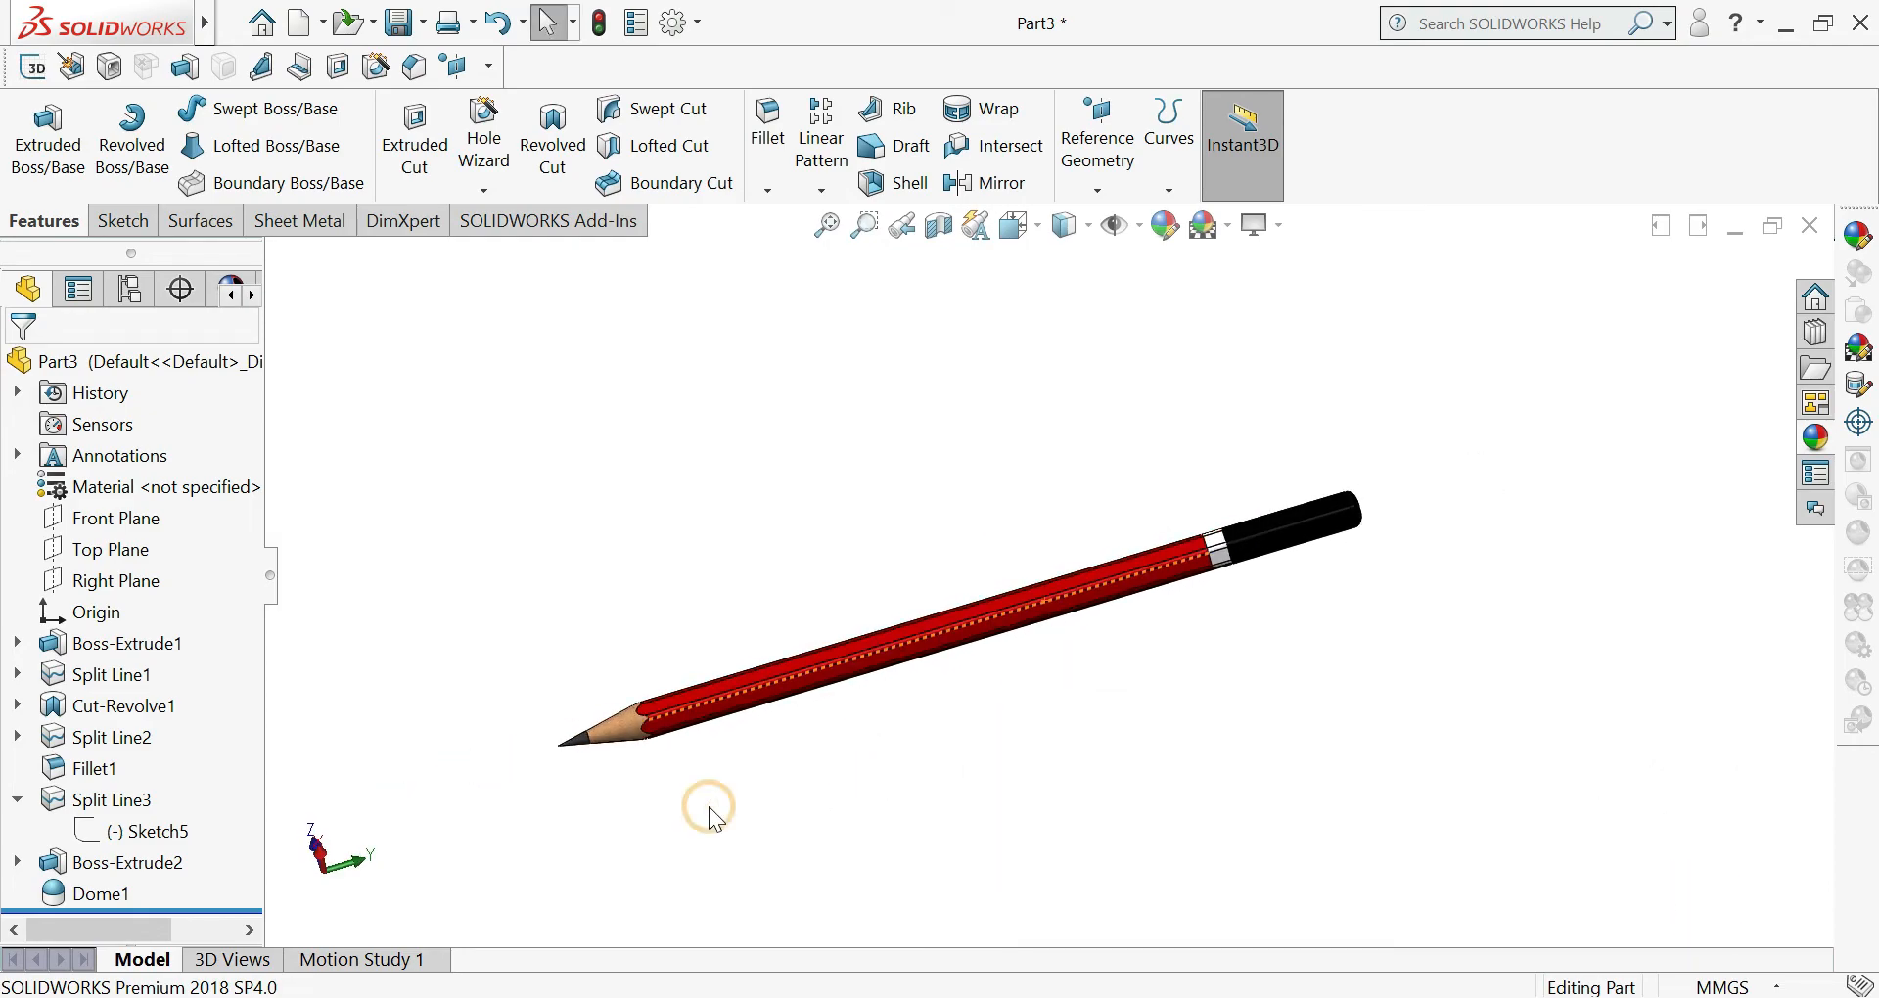
{"action": "left_click", "coordinate": [476, 534]}
{"action": "left_click", "coordinate": [343, 961]}
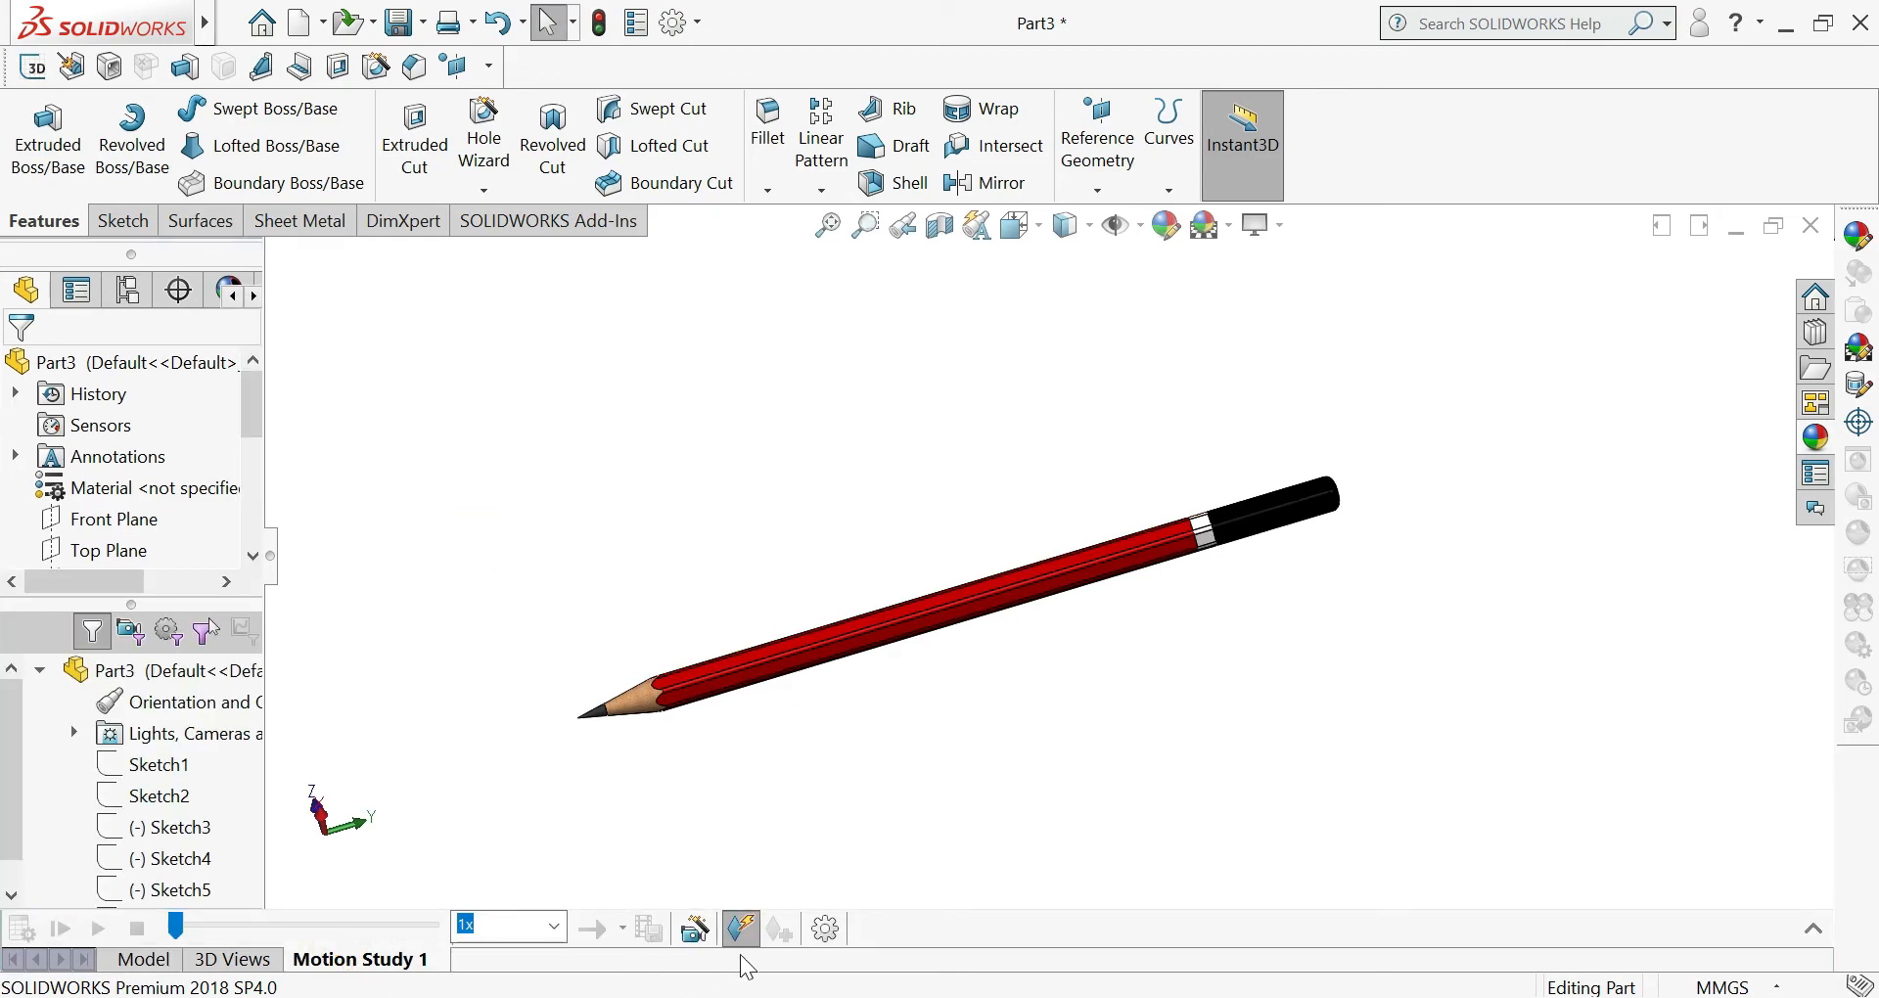
{"action": "left_click", "coordinate": [699, 934]}
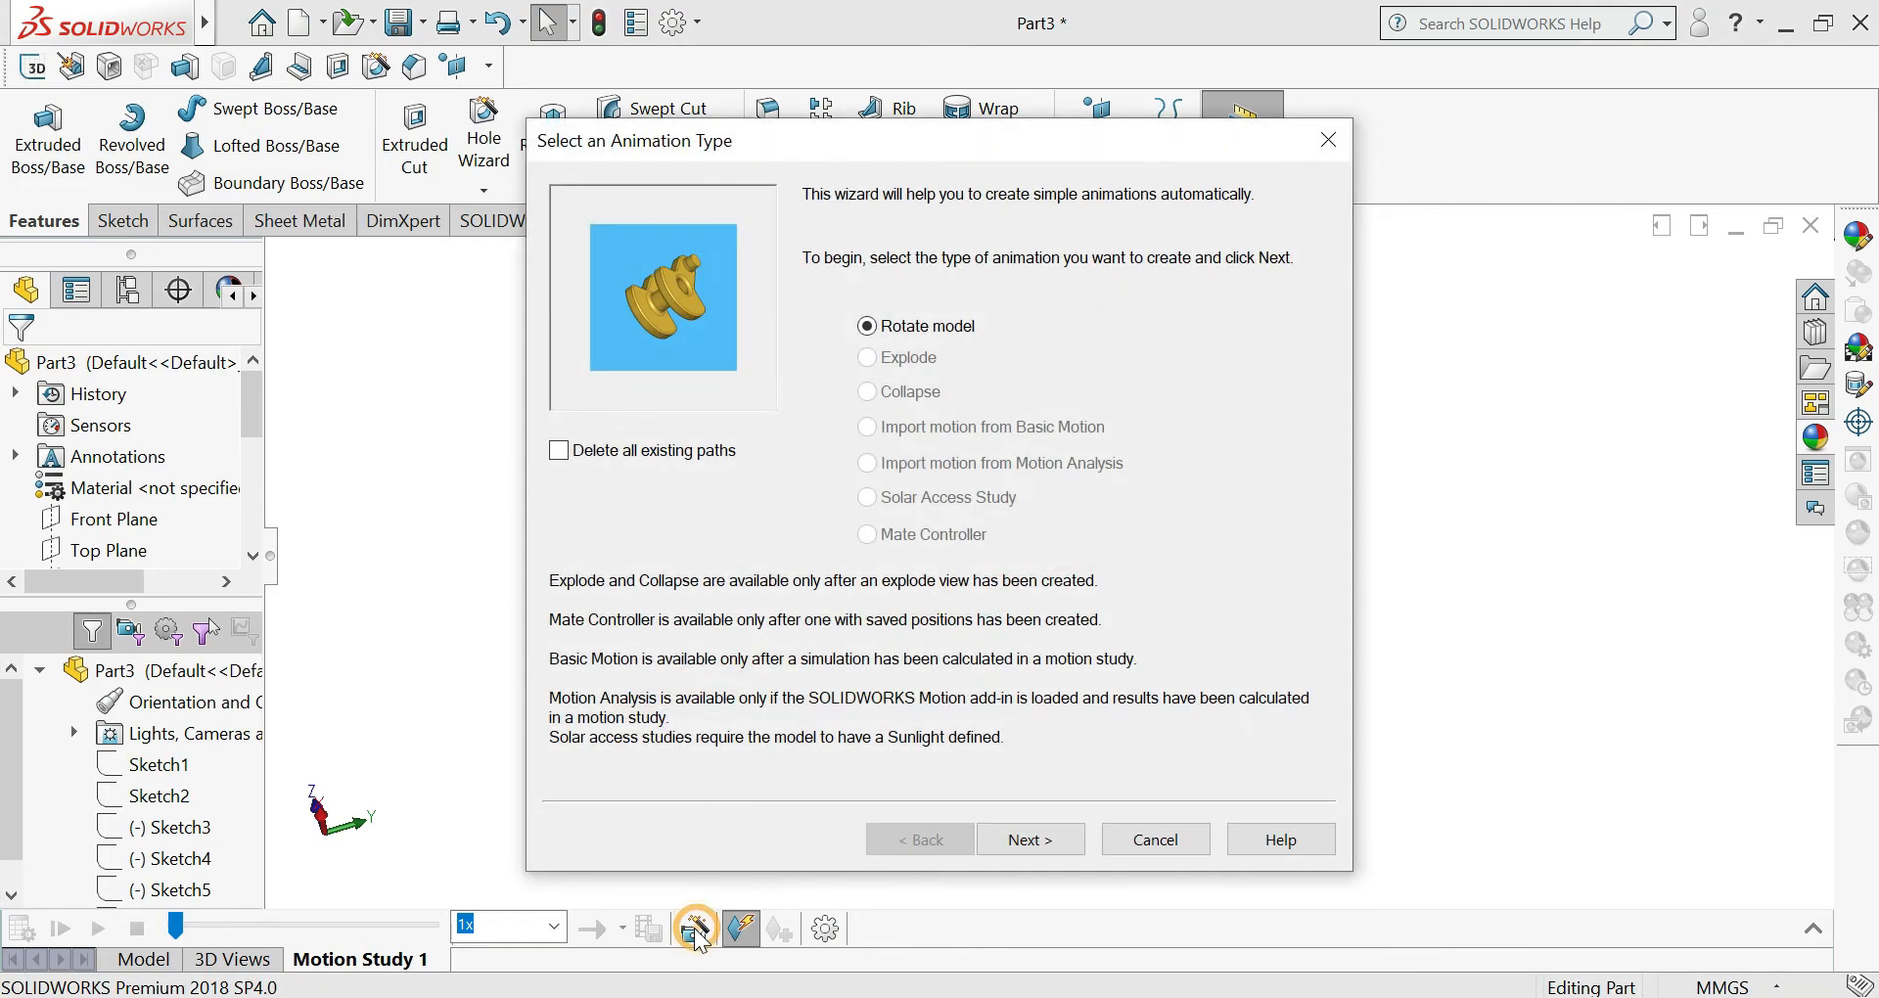
{"action": "left_click", "coordinate": [1030, 839]}
- Define the animation as 2 clockwise rotations about the Y-axis, finish the wizard and play the animation
{"action": "double_click", "coordinate": [1029, 358]}
{"action": "type", "text": "2"}
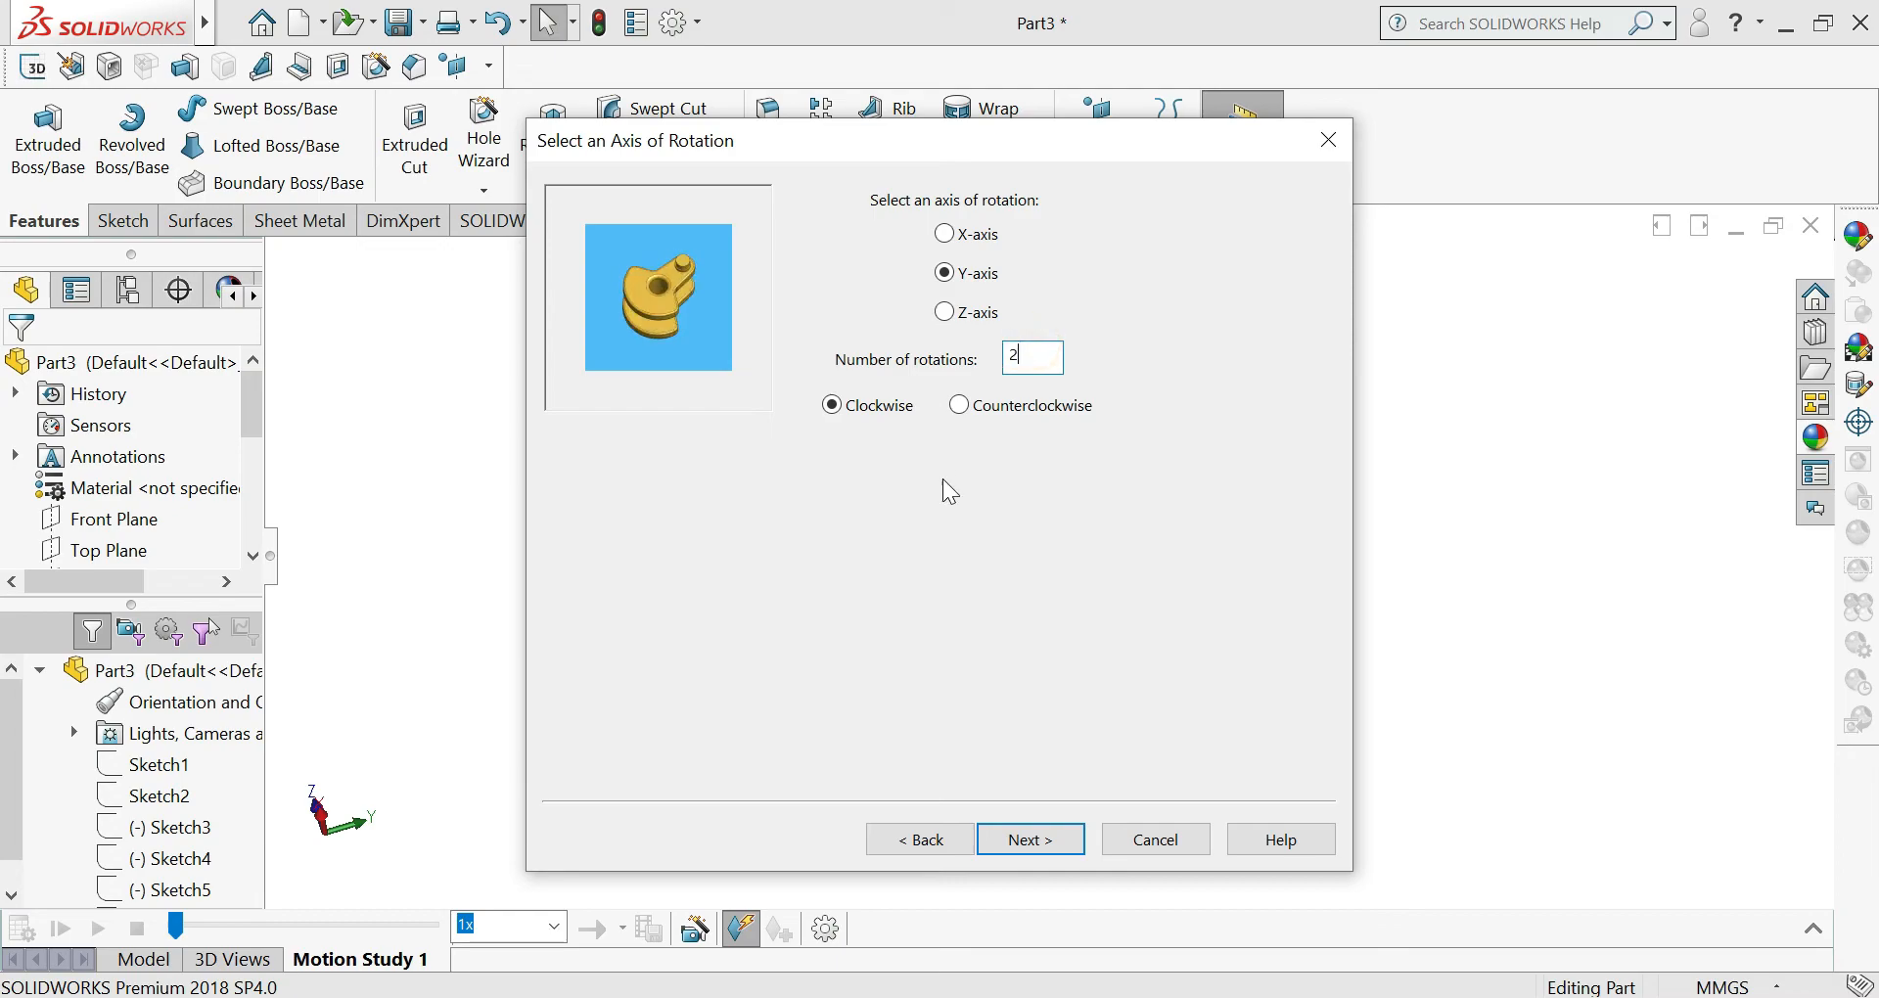
{"action": "left_click", "coordinate": [1061, 844]}
{"action": "left_click", "coordinate": [1033, 841]}
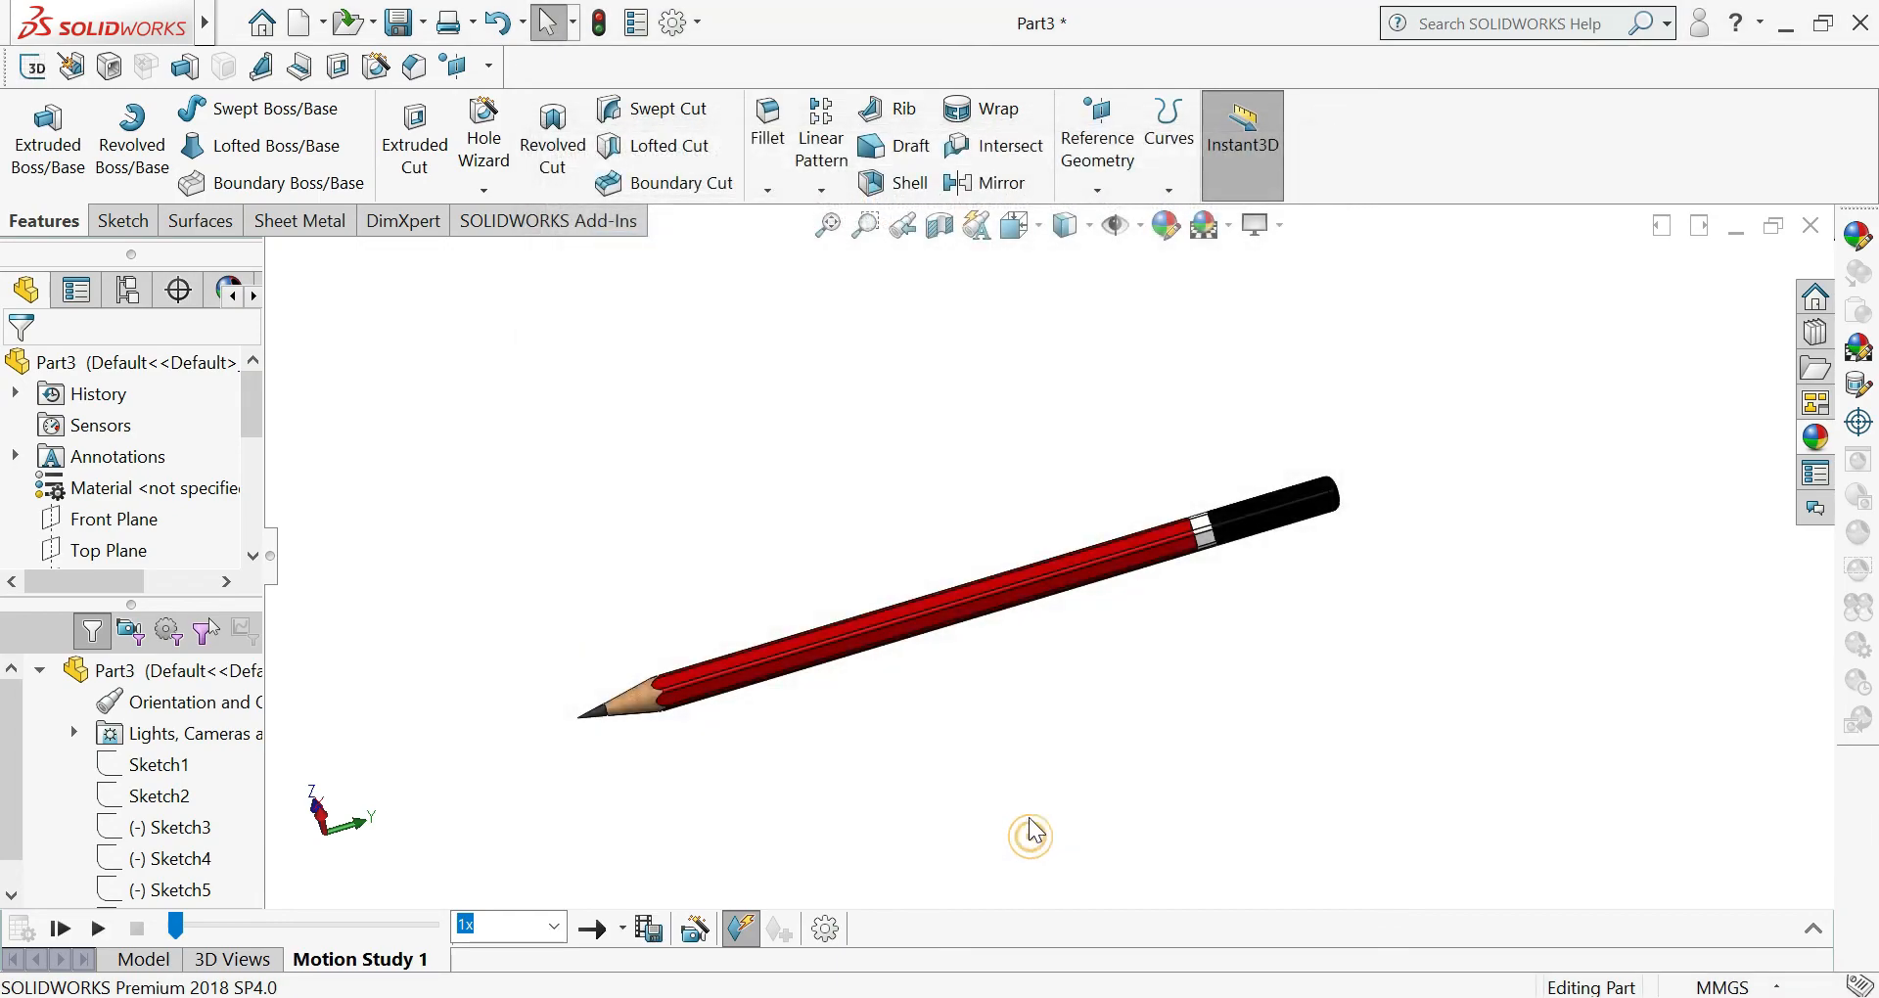
{"action": "left_click", "coordinate": [95, 931]}
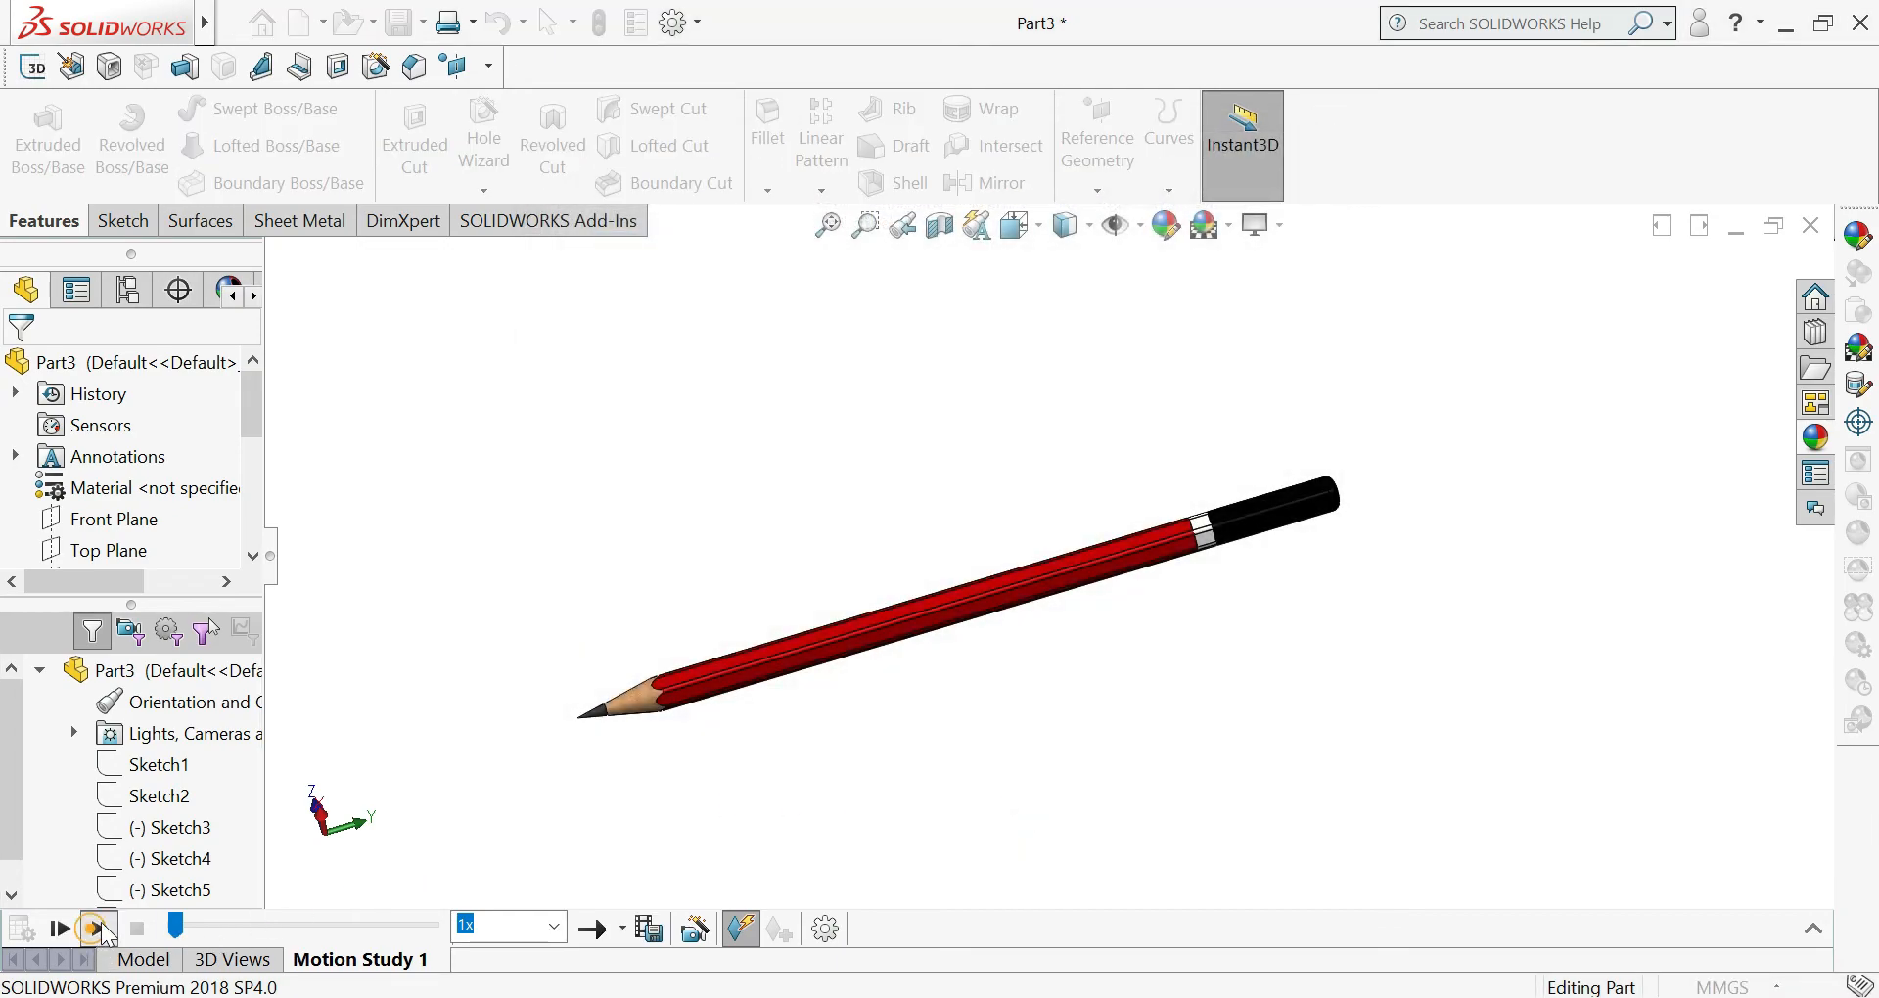